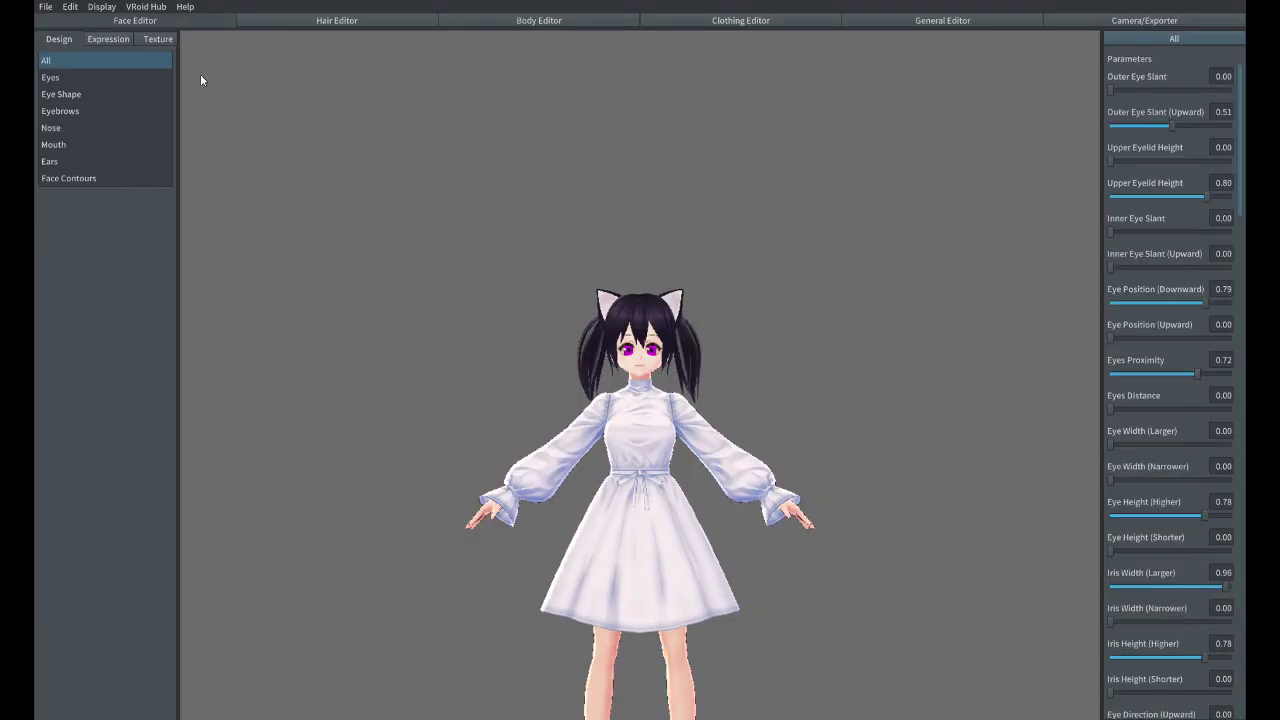
click(120, 77)
click(97, 110)
click(97, 144)
click(90, 128)
click(108, 38)
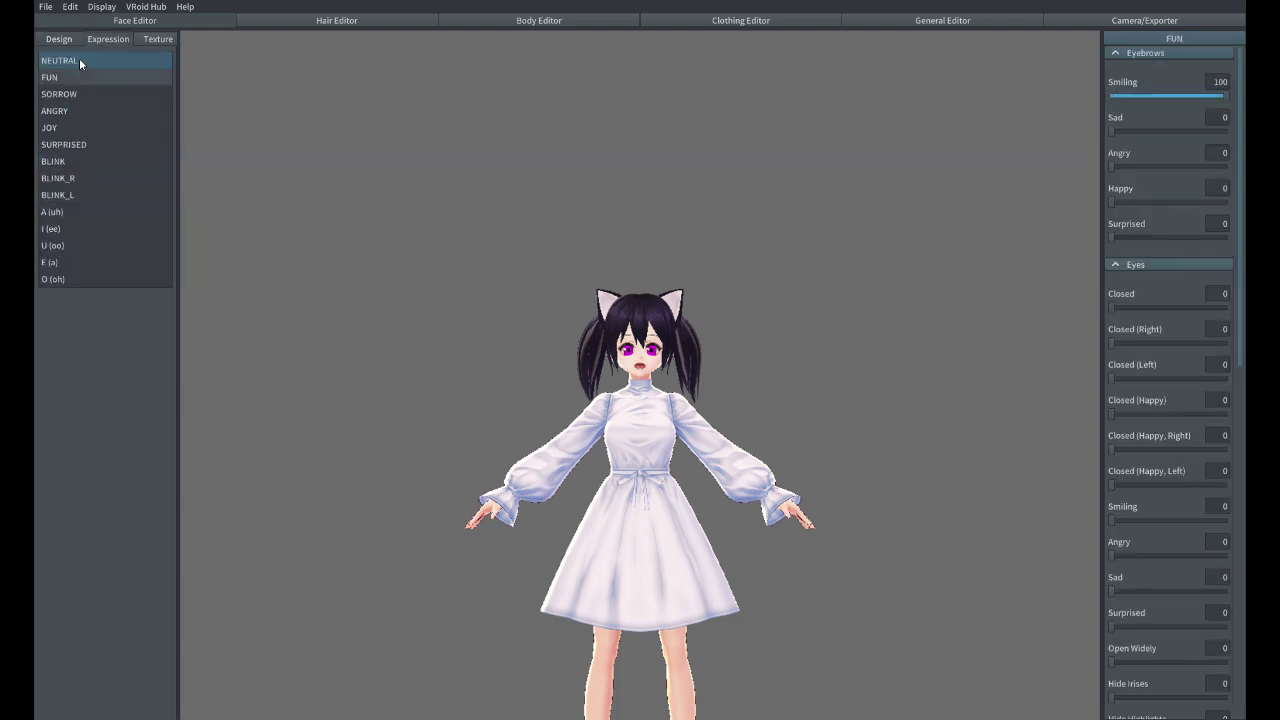
Add a new layer in the face textures and select the ガイド layer of the irises
click(159, 39)
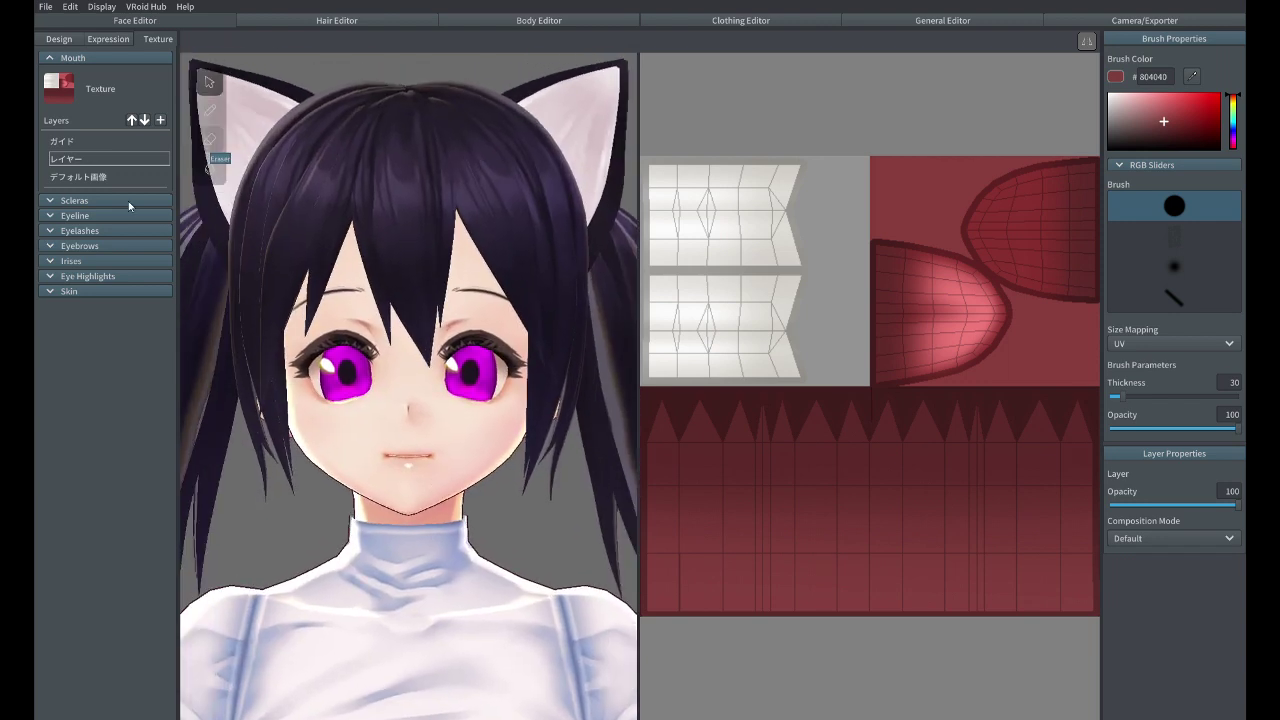
click(49, 262)
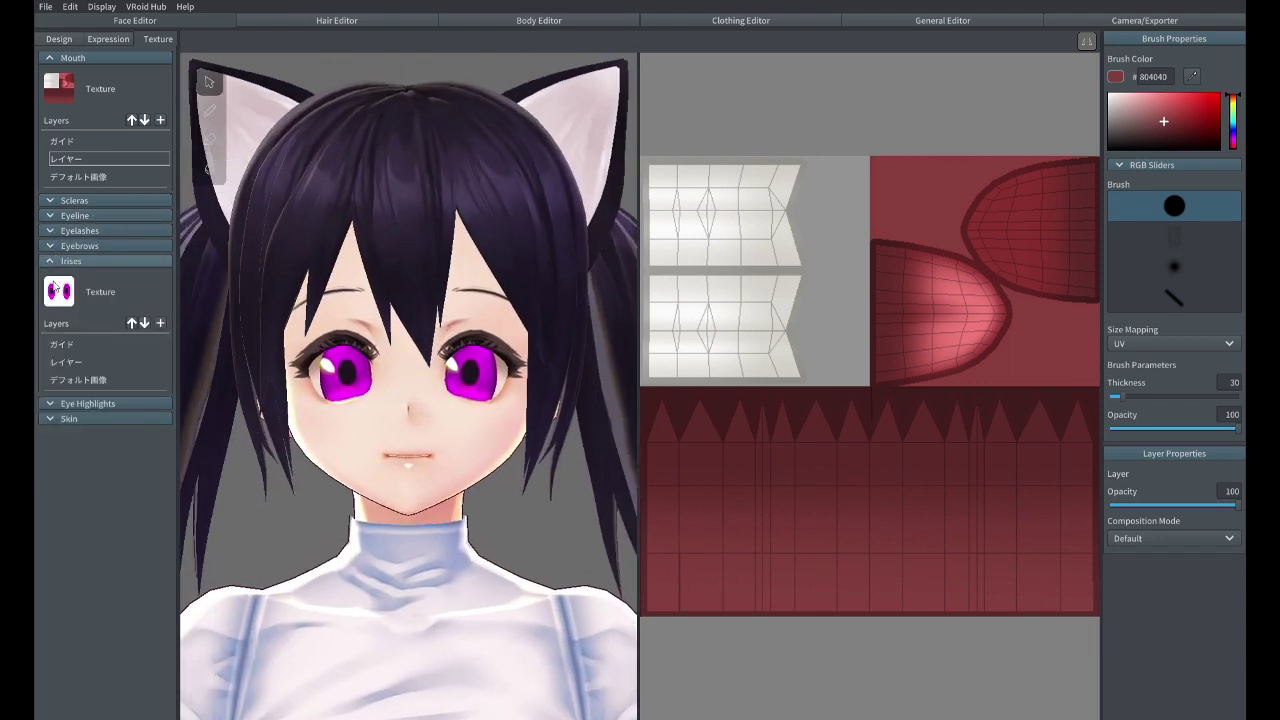
click(159, 323)
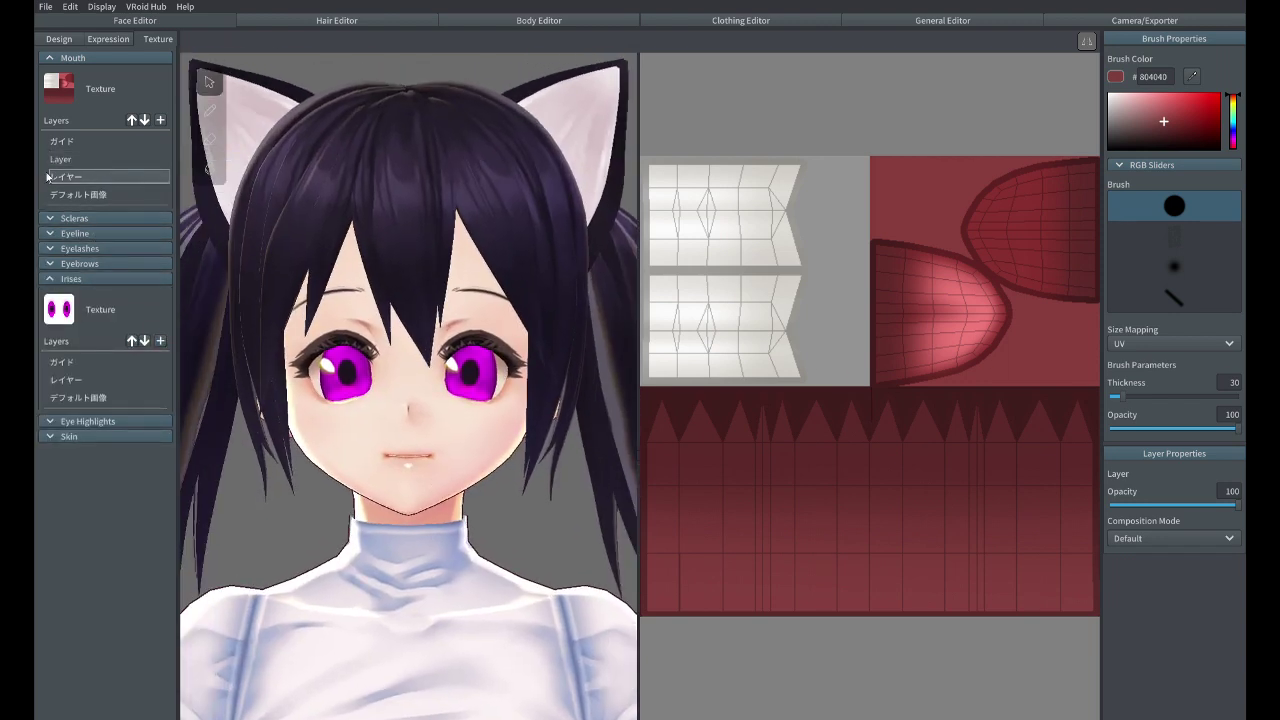
click(96, 178)
click(75, 362)
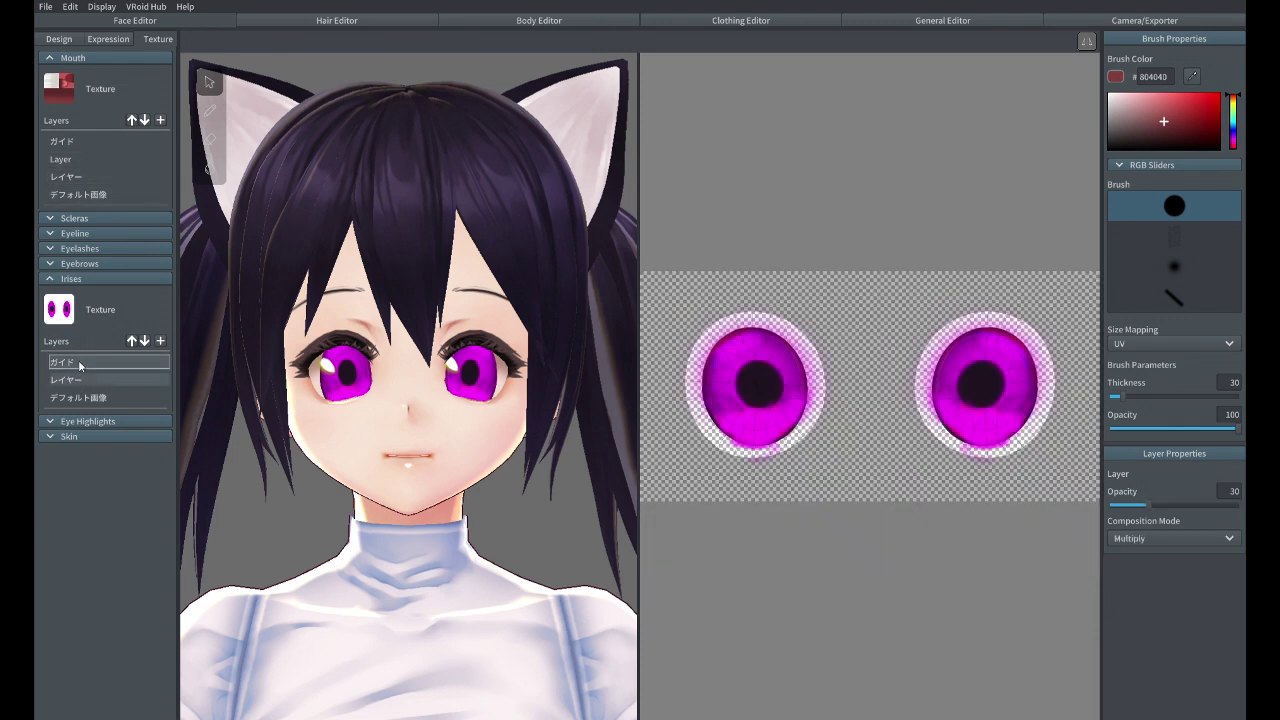
Set up painting on the irises' レイヤー layer with the soft round brush, colour #332568 and thickness 117
click(1234, 137)
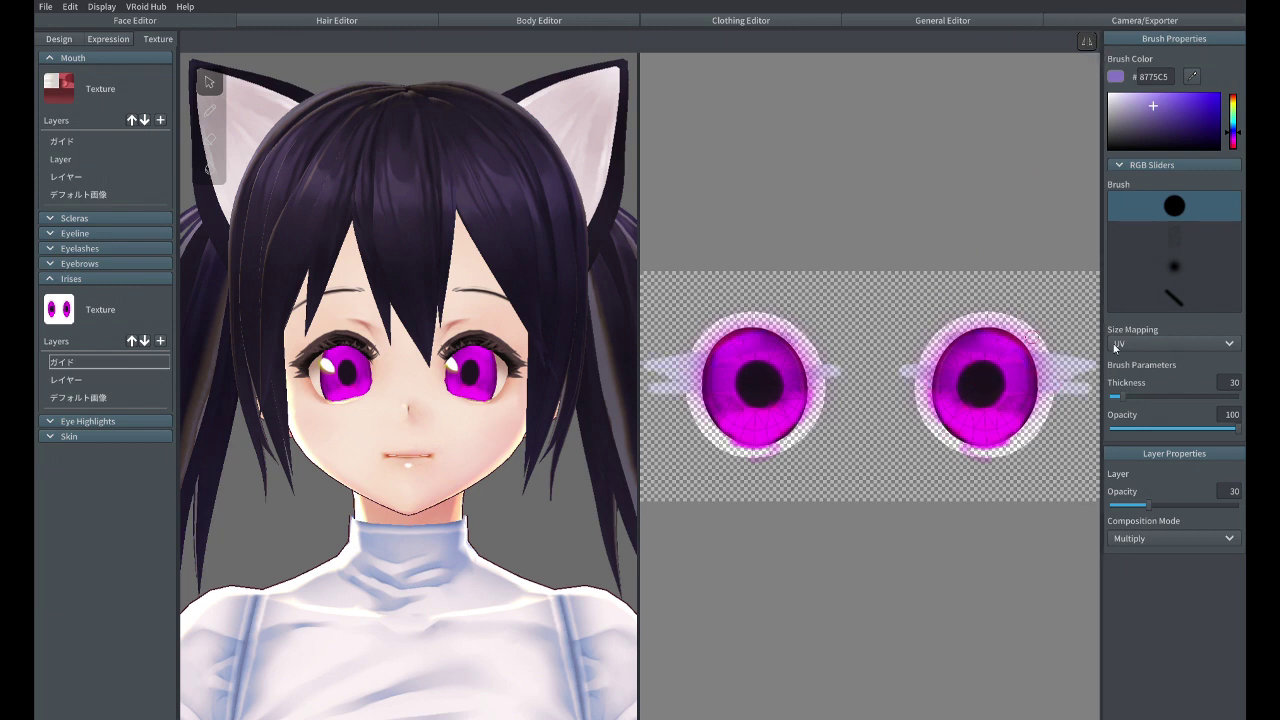
click(1176, 297)
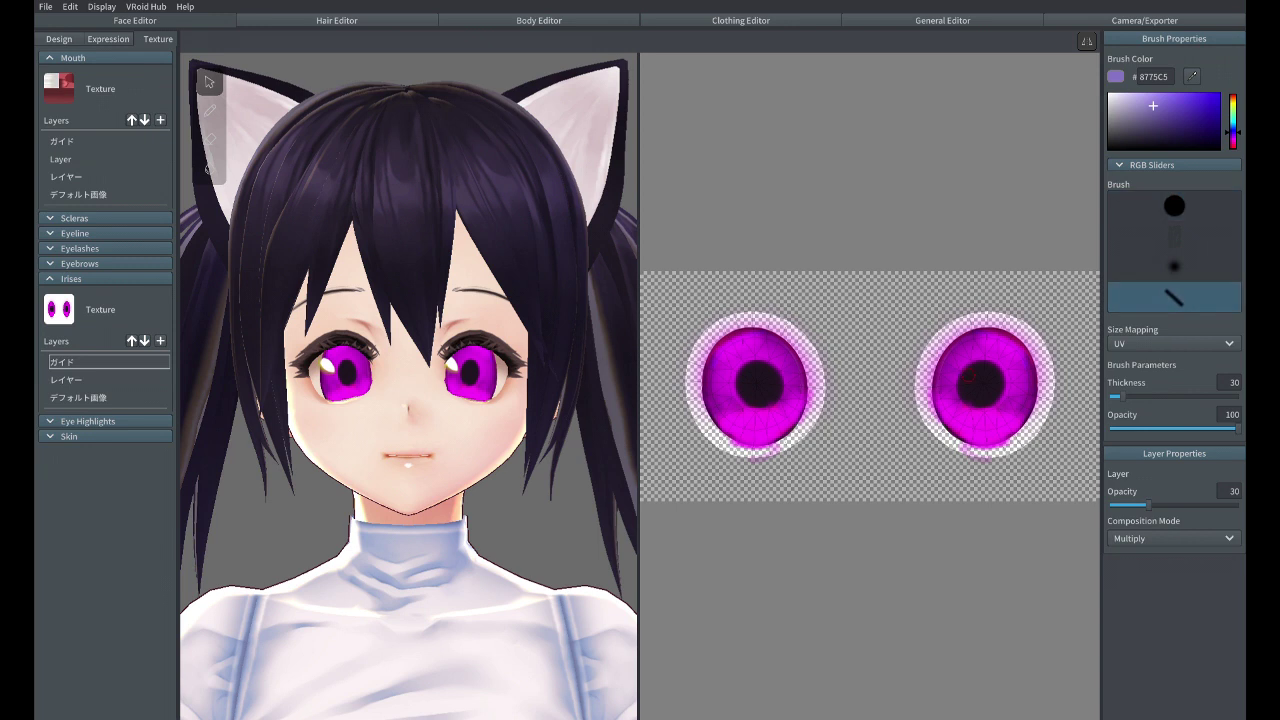
click(56, 382)
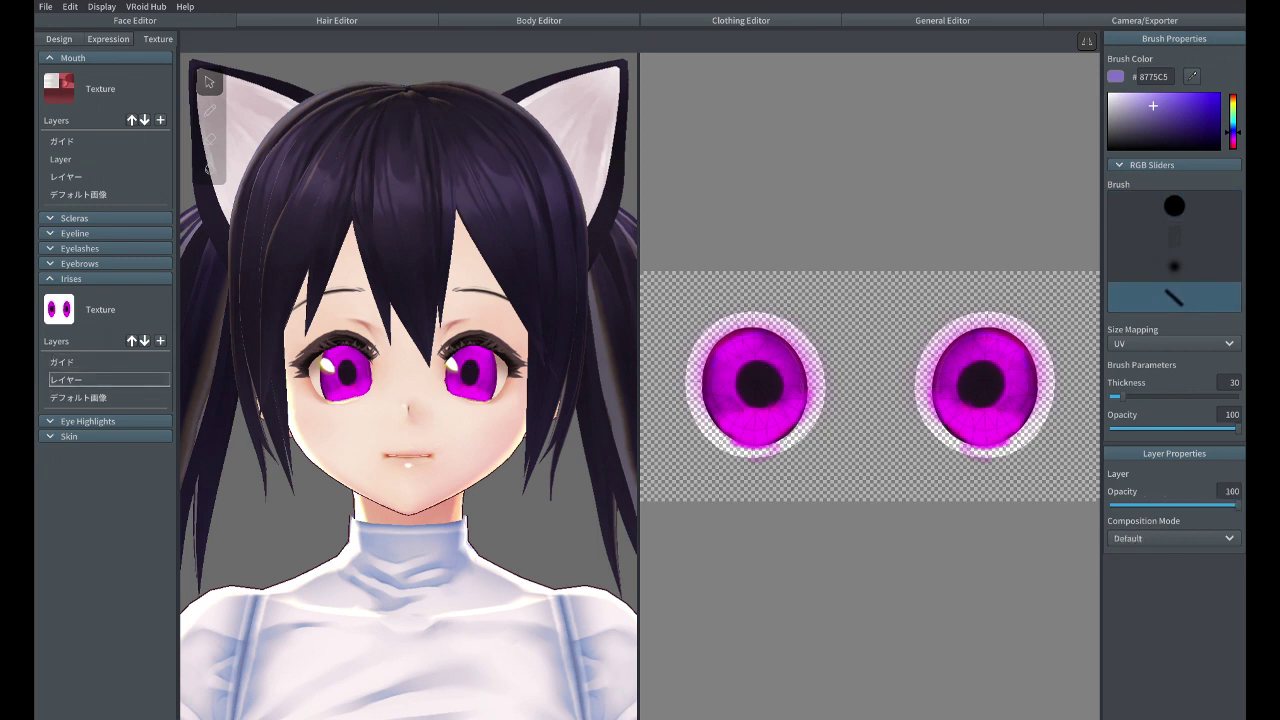
click(1180, 126)
click(1174, 266)
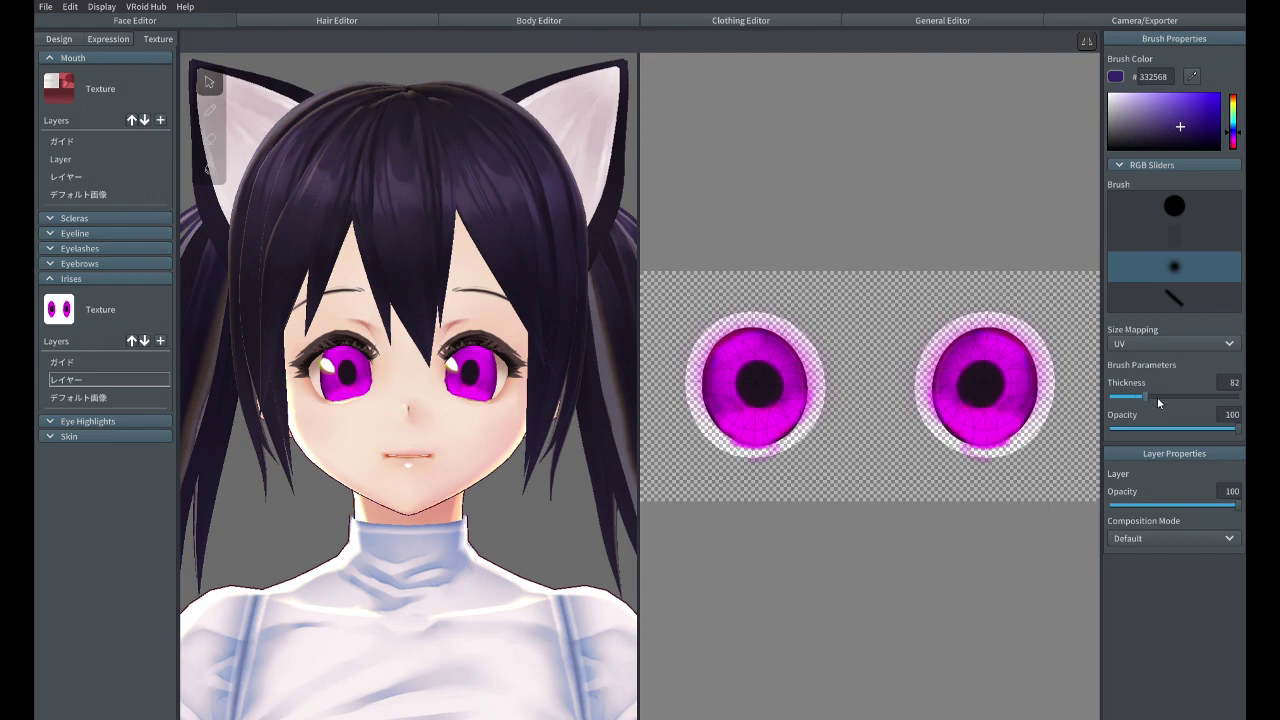
Paint dark violet shading over the upper part of both irises, undoing unwanted strokes, and change the brush colour to #FFFFFF
key(ctrl+z)
mouse_move(955, 349)
mouse_down()
mouse_move(1068, 372)
mouse_move(965, 330)
mouse_move(1045, 351)
mouse_up()
key(ctrl+z)
scroll(872, 385, up, 2)
mouse_move(1042, 296)
mouse_down()
mouse_move(987, 333)
mouse_move(1078, 330)
mouse_up()
key(ctrl+z)
key(ctrl+z)
key(ctrl+z)
mouse_move(983, 370)
mouse_down()
mouse_move(1062, 326)
mouse_move(1090, 322)
mouse_move(1083, 330)
mouse_up()
key(ctrl+z)
key(ctrl+z)
mouse_move(982, 314)
mouse_down()
mouse_move(1024, 298)
mouse_move(1028, 314)
mouse_move(988, 376)
mouse_up()
key(ctrl+z)
key(ctrl+z)
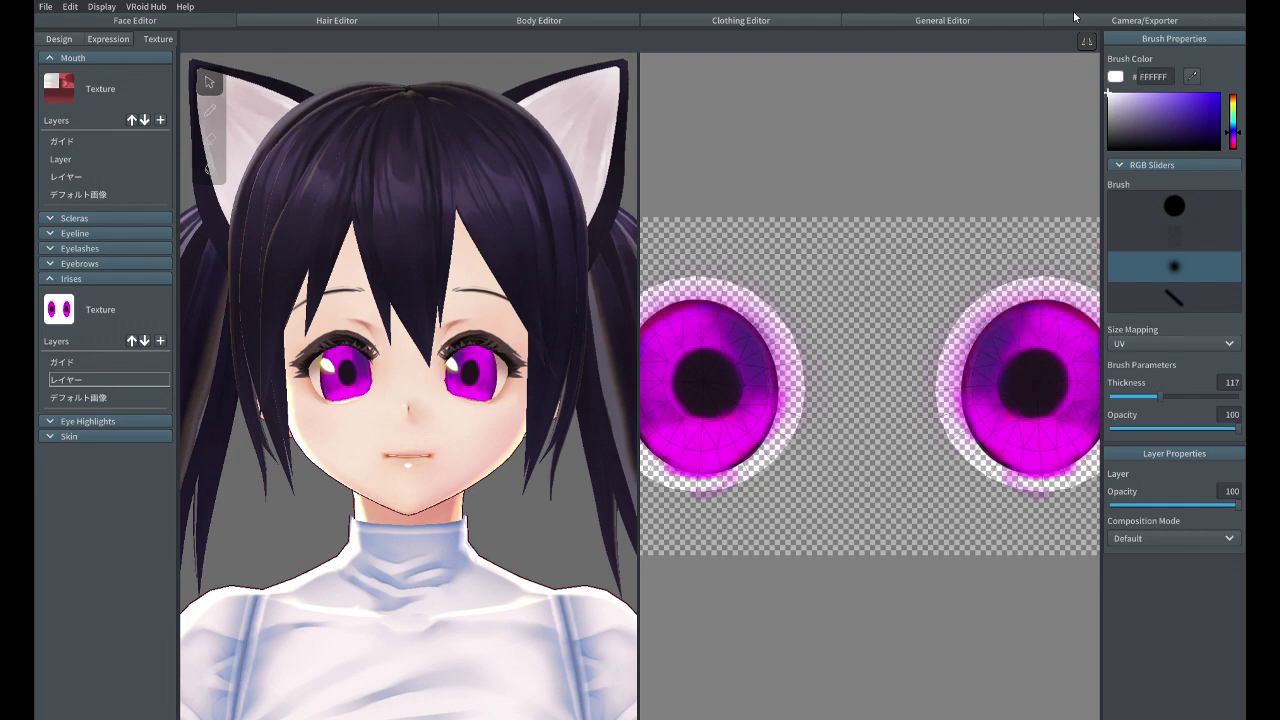
Try painting large white highlights on the side and lower edge of both irises with the soft and hard round brushes
scroll(1062, 378, down, 2)
click(1029, 366)
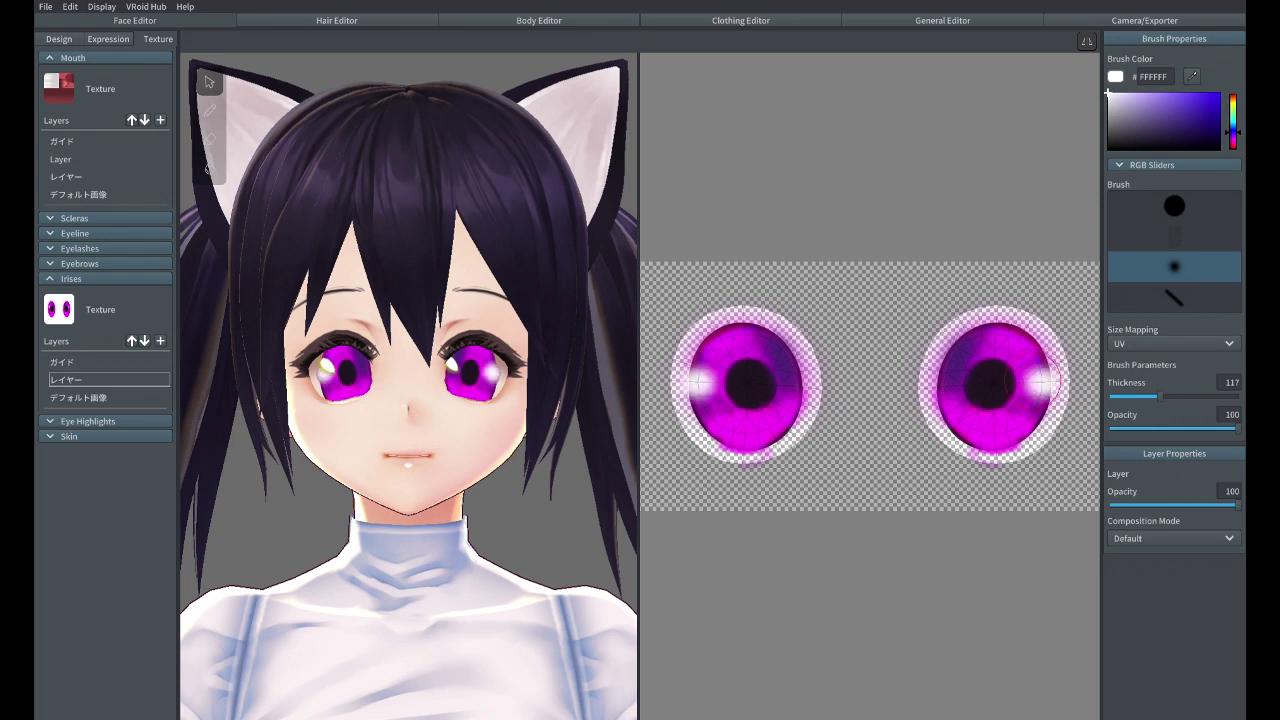
click(1174, 205)
click(995, 445)
key(ctrl+z)
mouse_move(997, 445)
mouse_down()
mouse_move(1013, 450)
mouse_move(1028, 432)
mouse_move(1030, 458)
mouse_up()
key(ctrl+z)
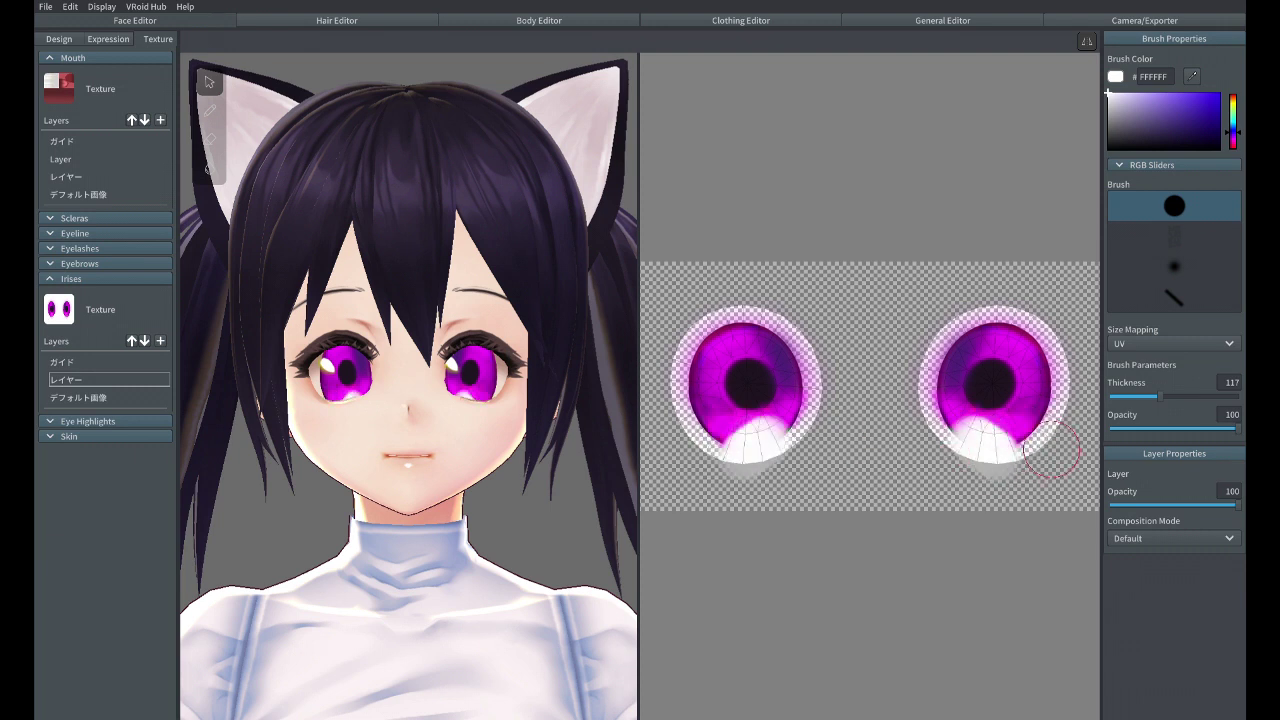
key(ctrl+z)
click(1005, 441)
click(968, 435)
key(ctrl+z)
key(ctrl+z)
click(990, 452)
key(ctrl+z)
drag(975, 450, 1020, 455)
key(ctrl+z)
click(1035, 380)
key(ctrl+z)
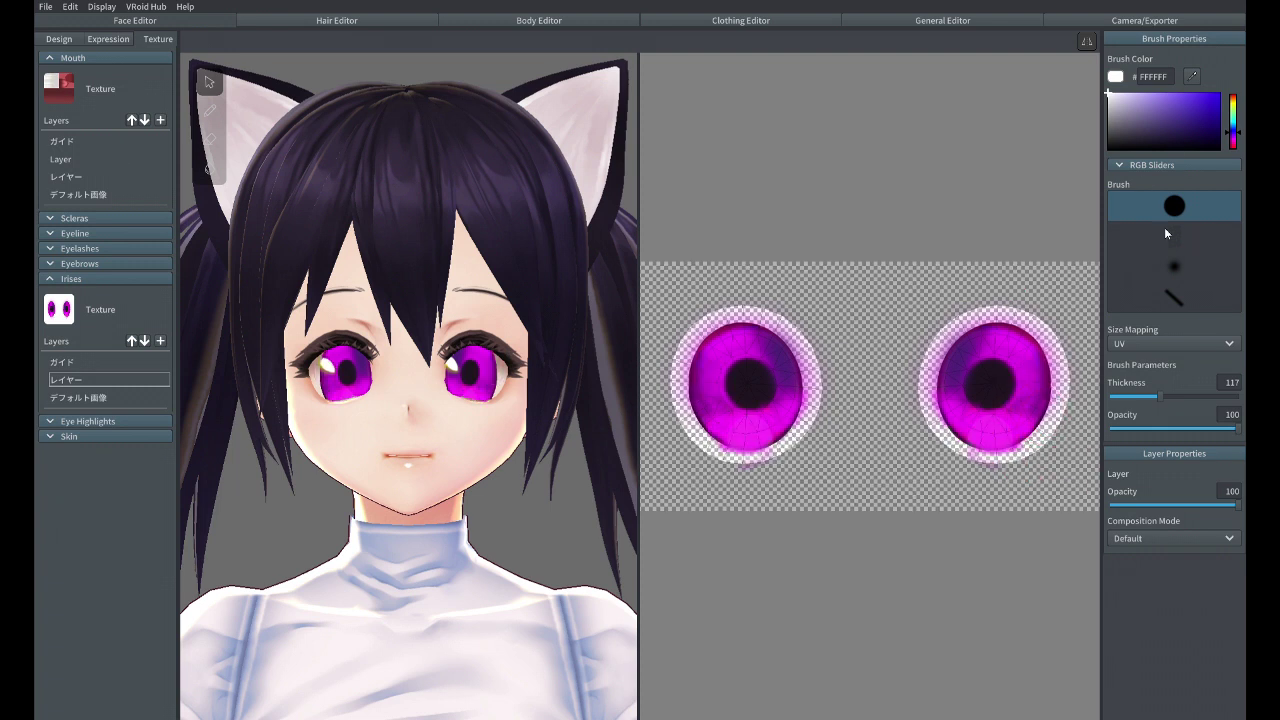
Paint a small white highlight dot beside each pupil with the hard round brush at thickness 39
key(ctrl+z)
mouse_move(1066, 378)
mouse_down()
mouse_move(1010, 375)
mouse_move(1032, 367)
mouse_up()
key(ctrl+z)
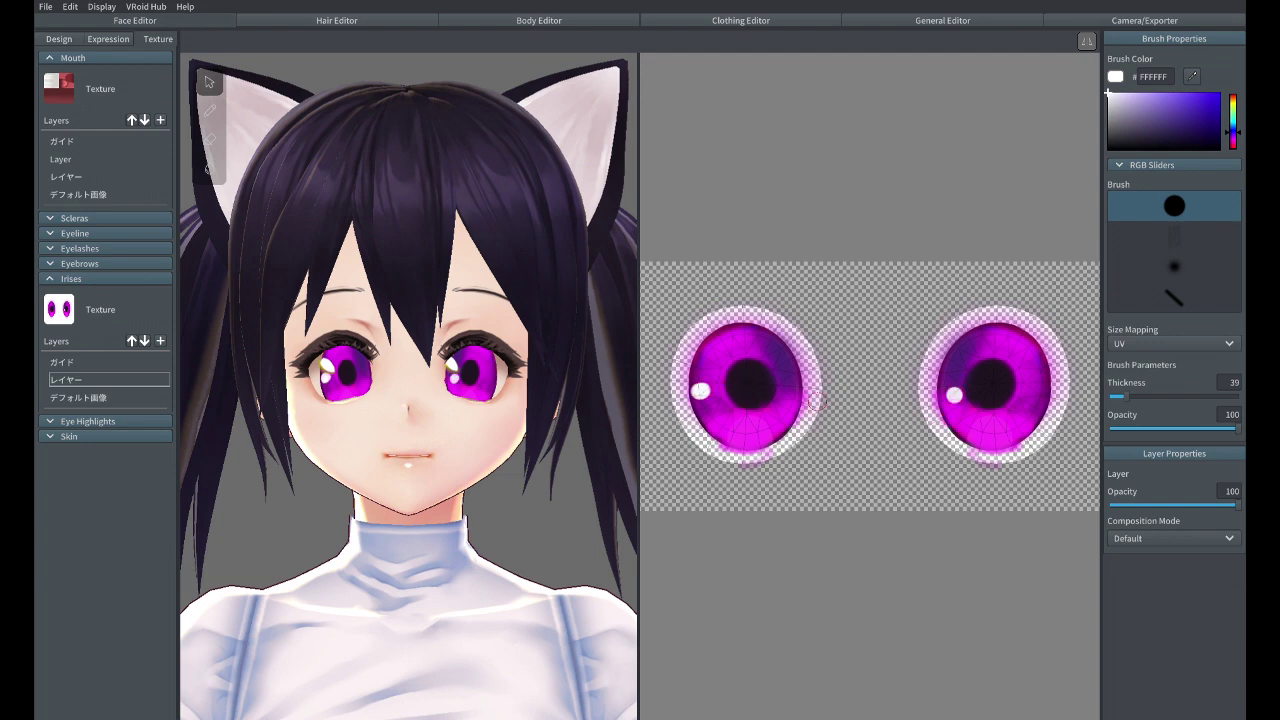
Go to the hair design settings and select a strand on the back of the head
scroll(519, 397, down, 3)
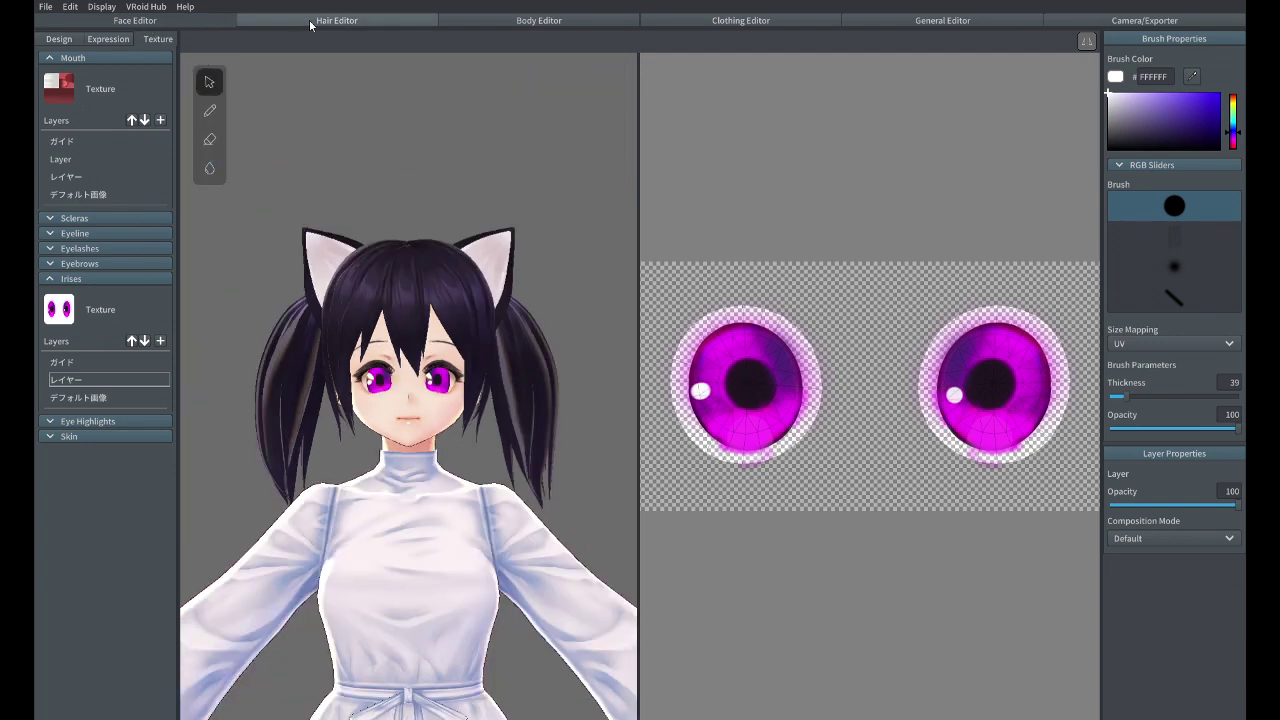
click(312, 21)
scroll(672, 330, up, 3)
scroll(672, 330, down, 3)
right_drag(727, 430, 694, 376)
click(655, 318)
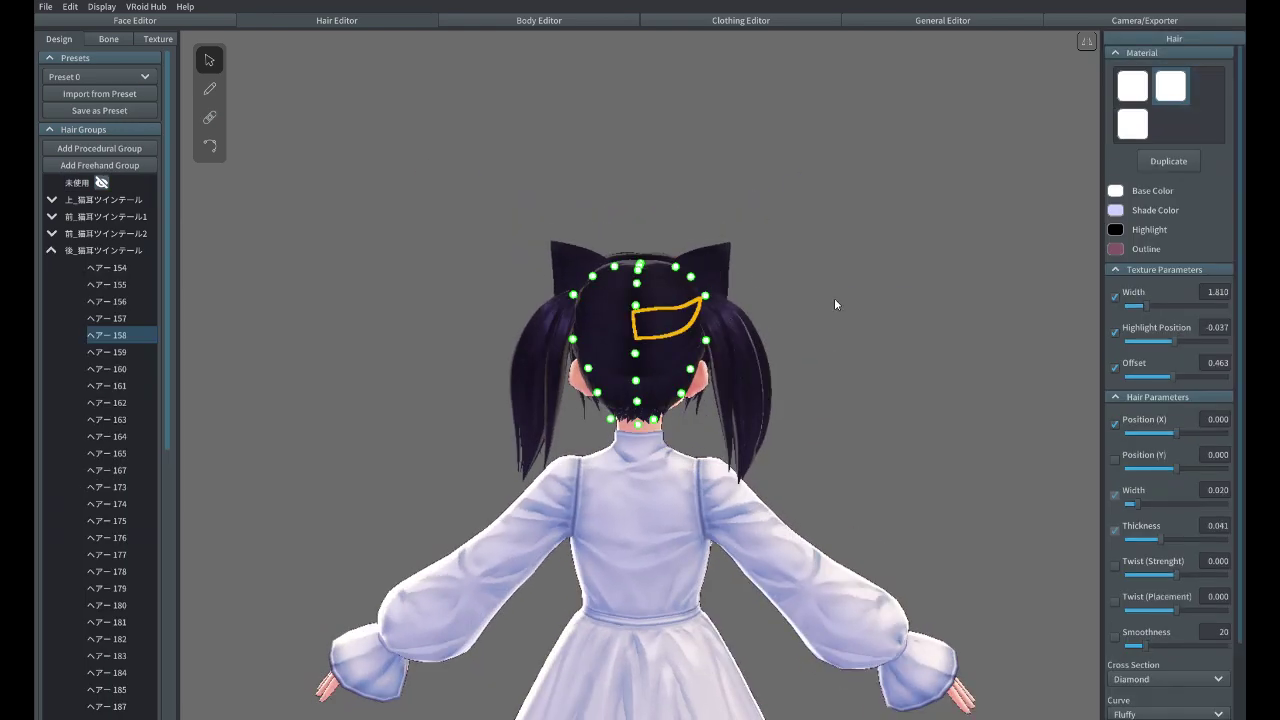
mouse_move(664, 274)
right_down()
mouse_move(597, 345)
mouse_move(757, 328)
mouse_move(658, 283)
right_up()
click(626, 323)
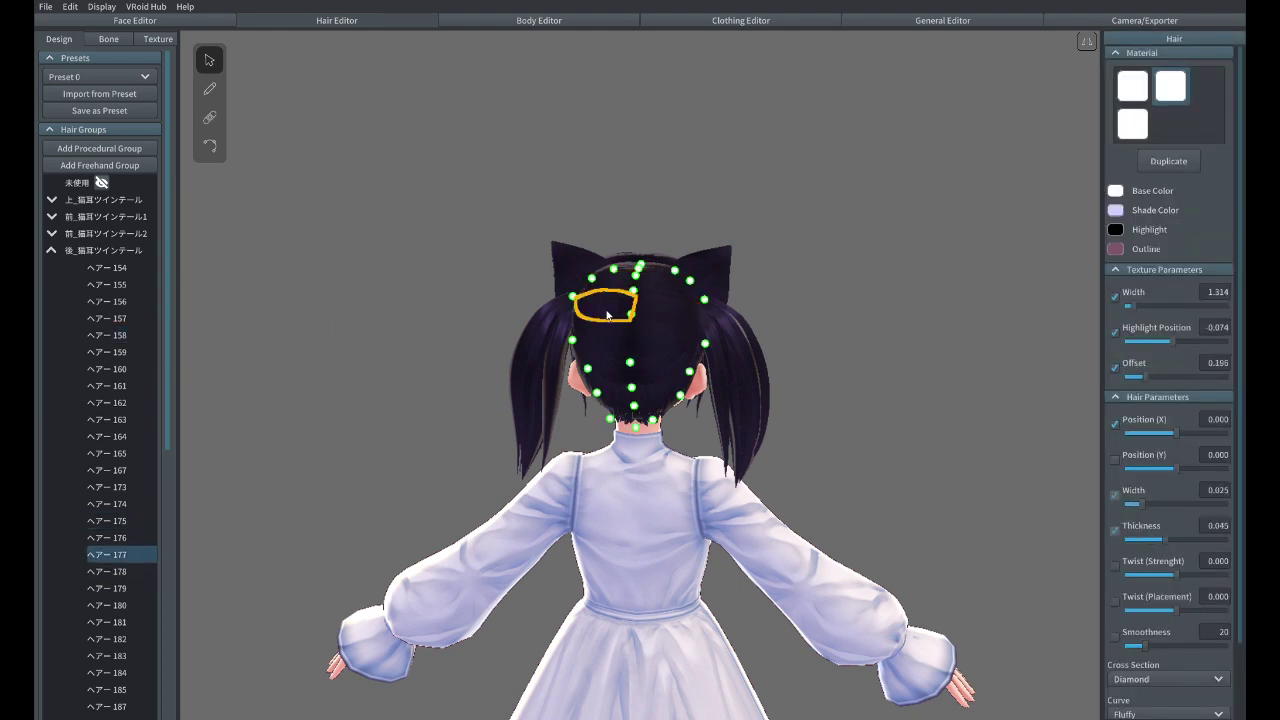
Change the base colour of the back hair's material to pale yellow and deselect the strand
click(1116, 210)
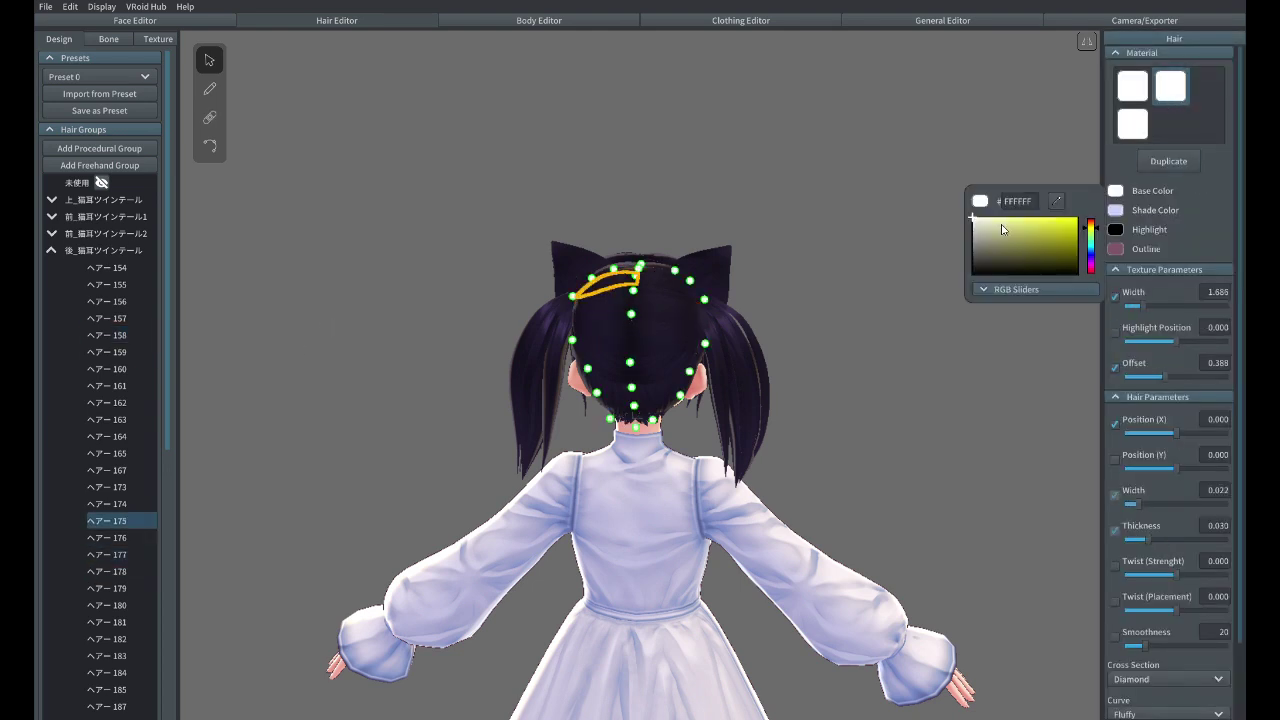
click(806, 361)
click(754, 312)
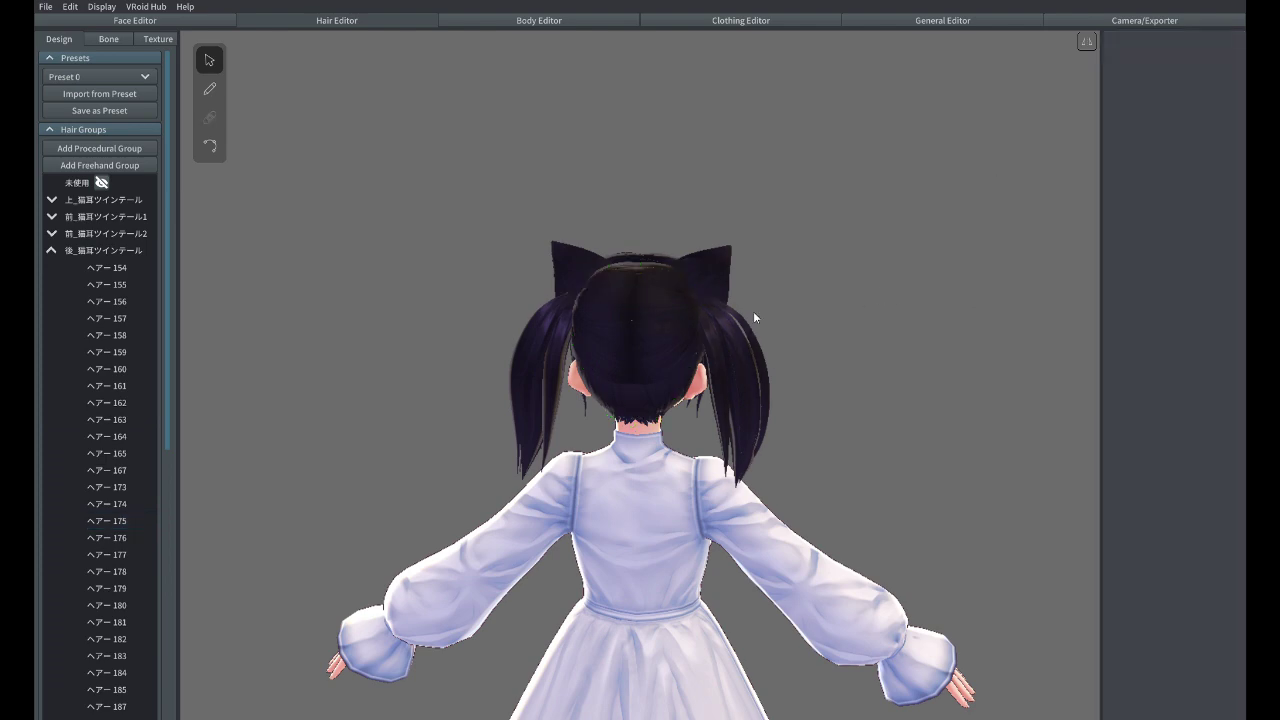
Select the 上_猫耳ツインテール hair group and set its material's shade colour to grey, keeping a white base colour
key(1)
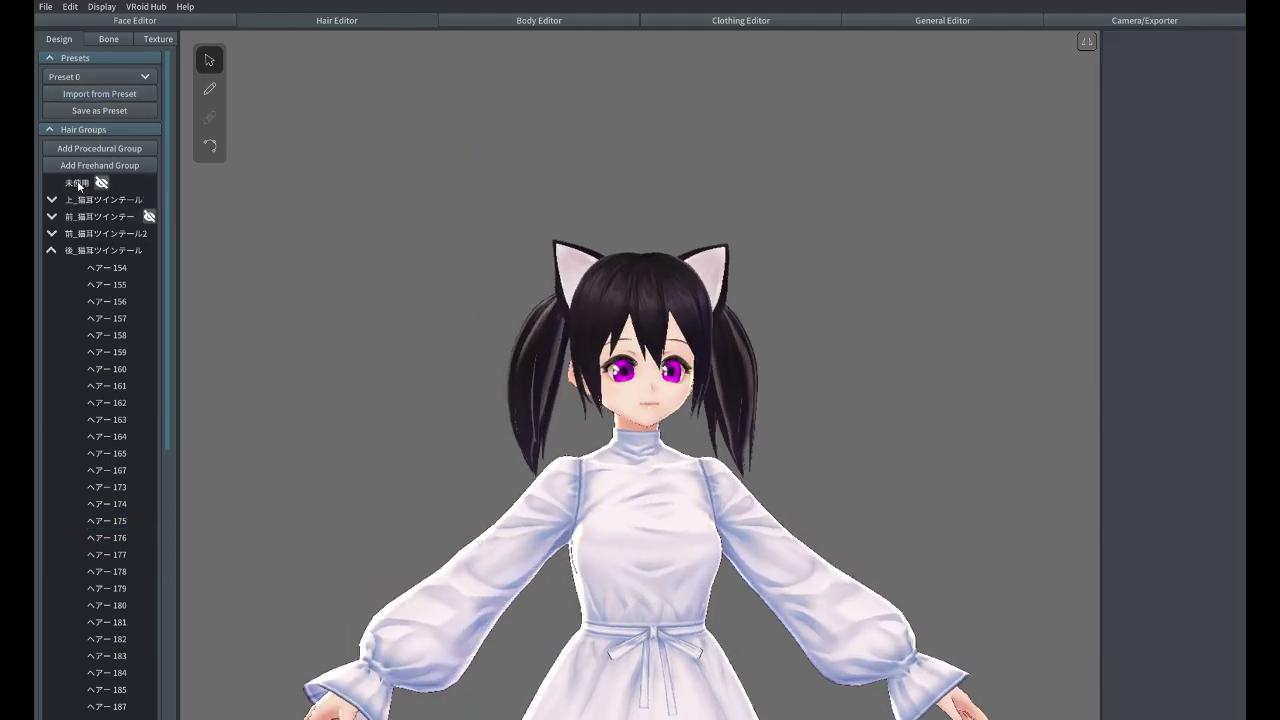
click(79, 184)
click(72, 201)
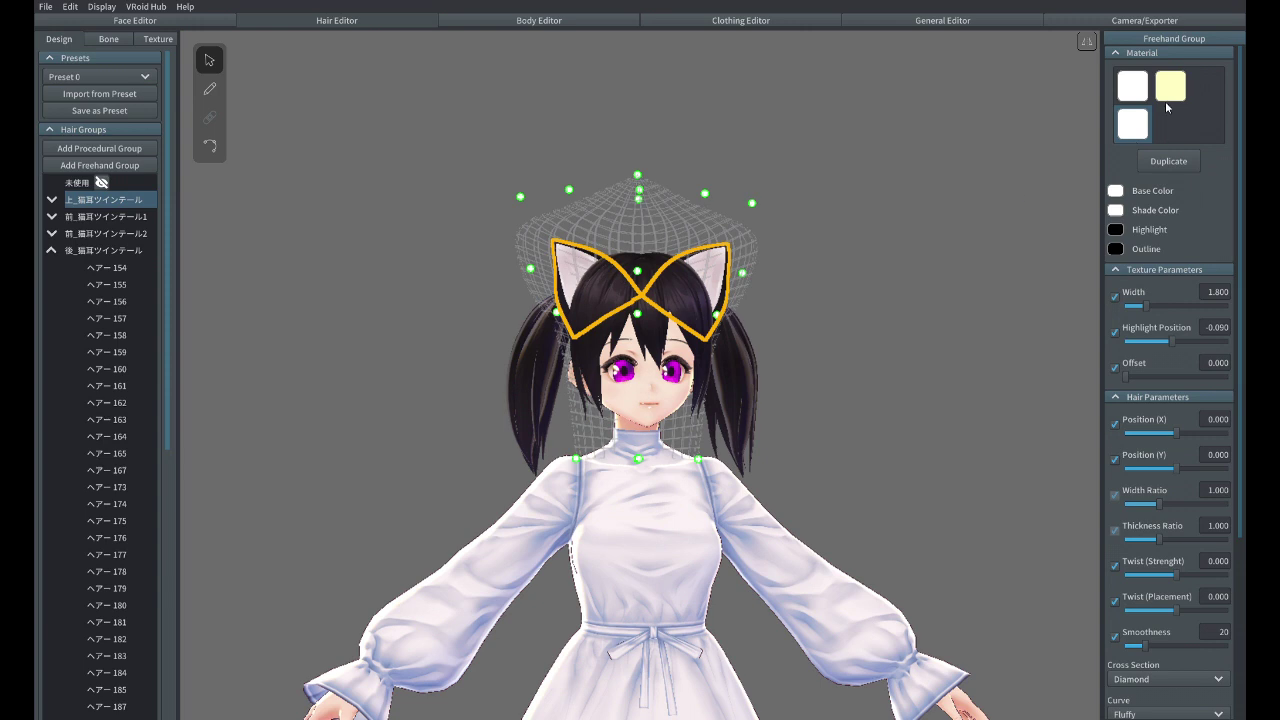
click(1116, 194)
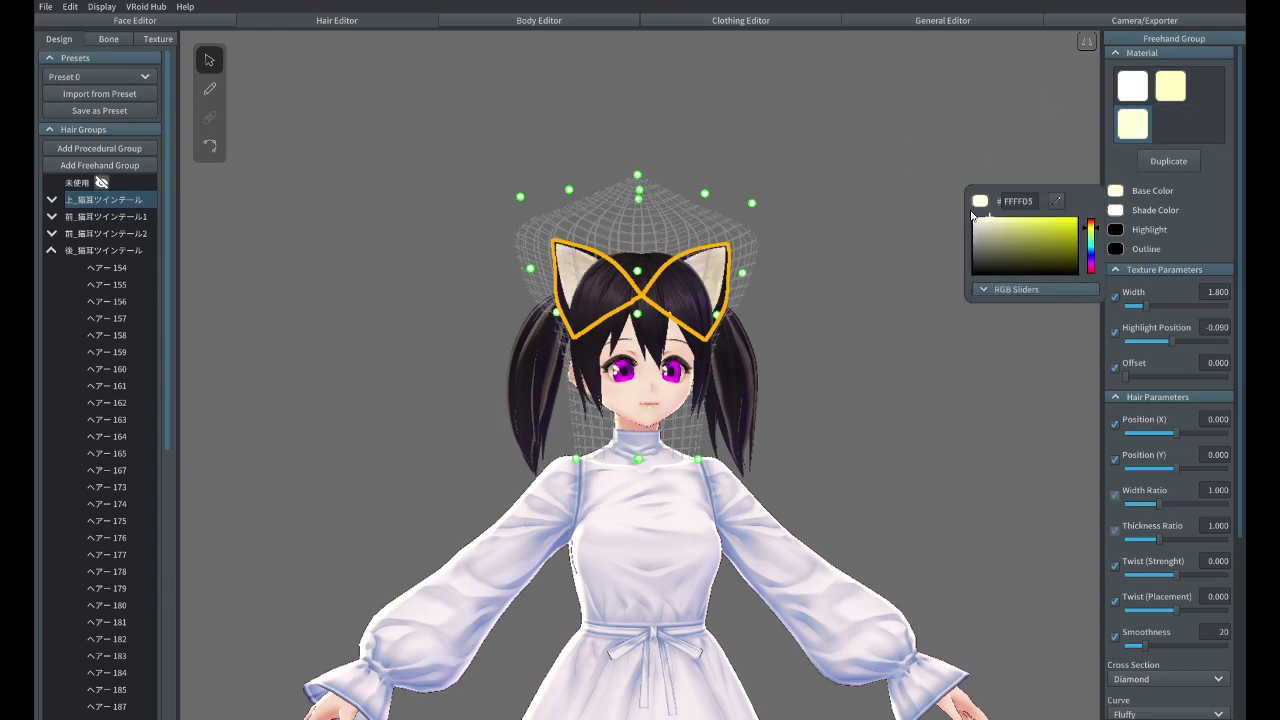
click(1115, 210)
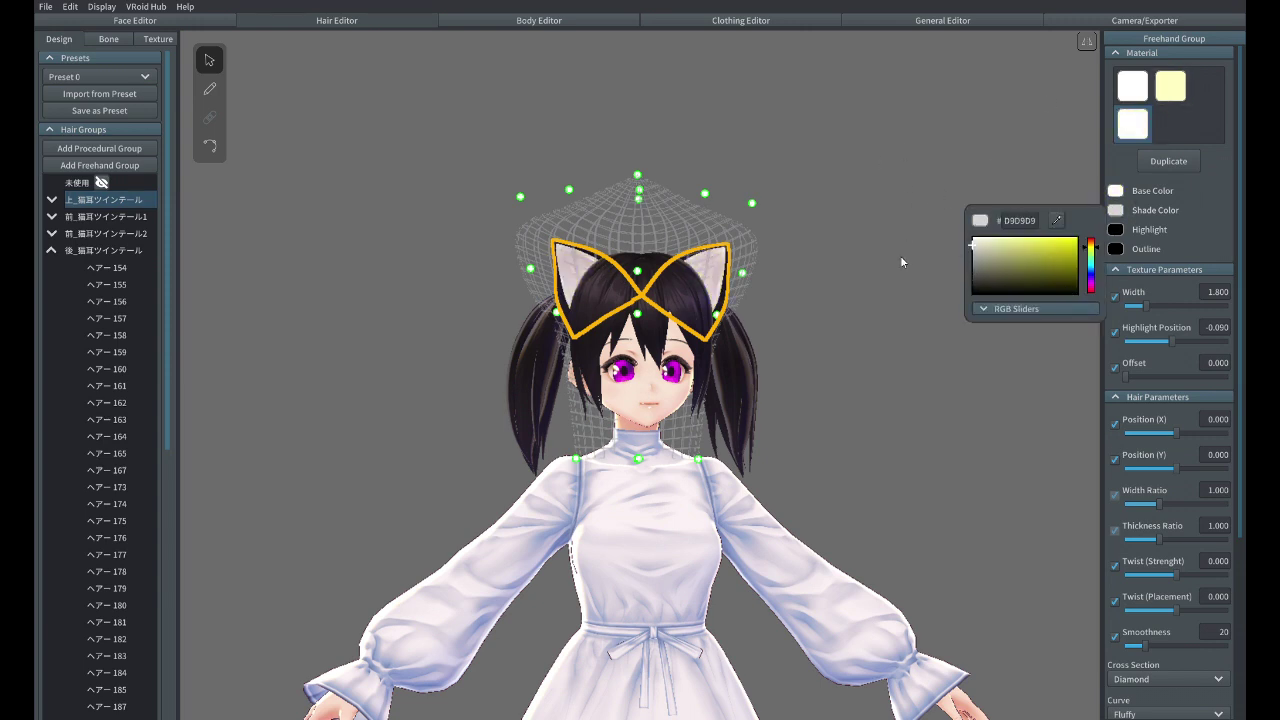
Set the cat-ear material's highlight to a near-black grey and its outline to #000000
click(1116, 230)
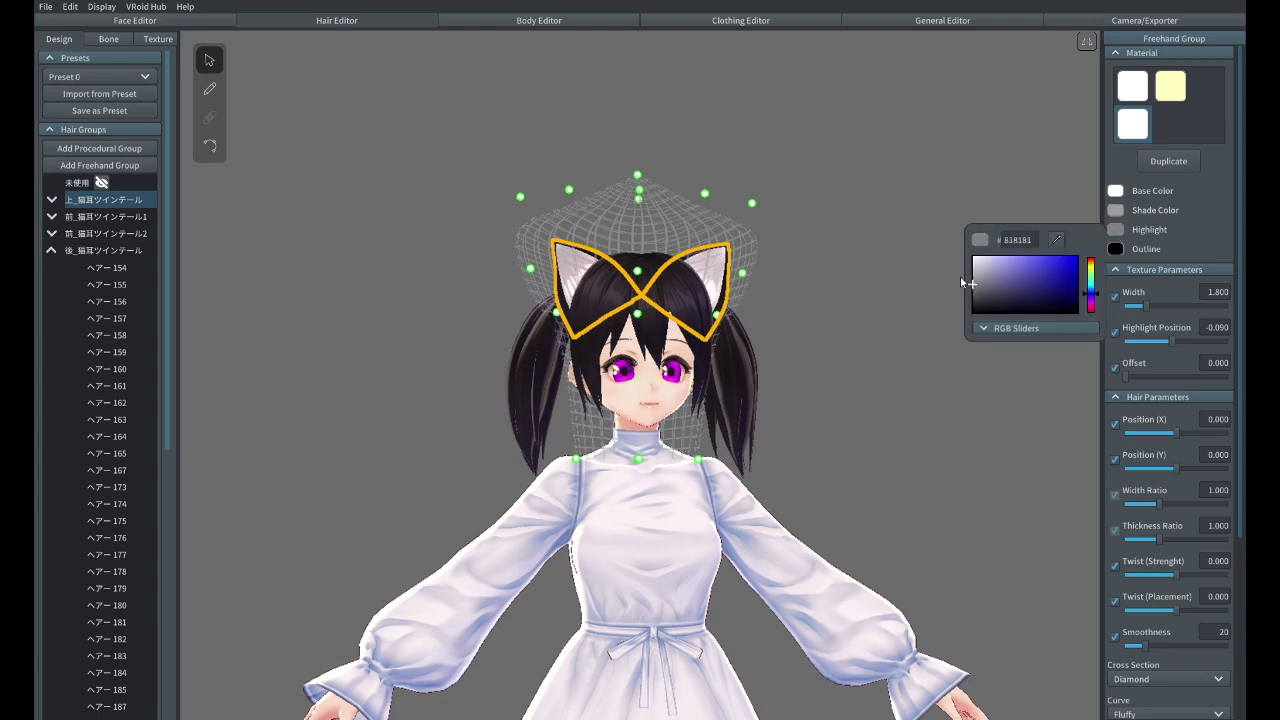
click(976, 307)
click(1116, 248)
click(1056, 261)
click(1073, 316)
click(909, 325)
mouse_move(909, 325)
right_down()
mouse_move(787, 331)
mouse_move(990, 314)
mouse_move(907, 312)
right_up()
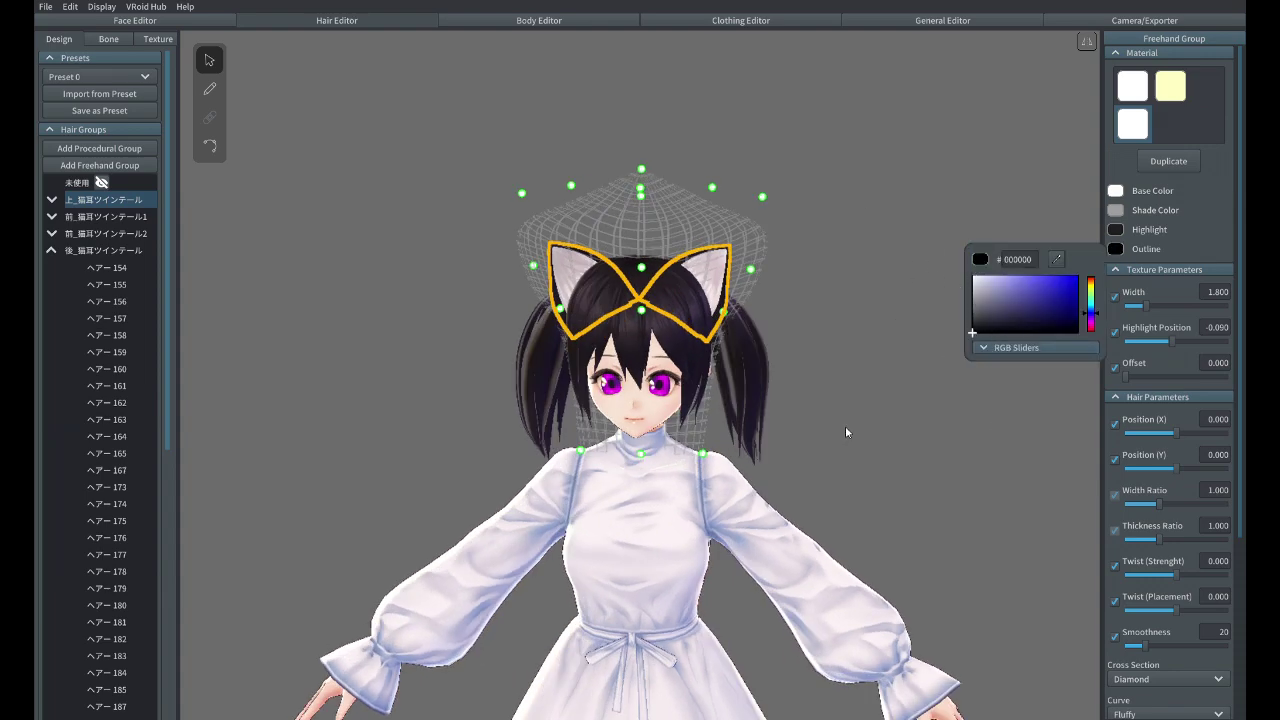
click(1162, 290)
Select the 前_猫耳ツインテール1 hair group and draw a new strand in it with the Hair Brush tool
click(113, 215)
scroll(609, 500, up, 5)
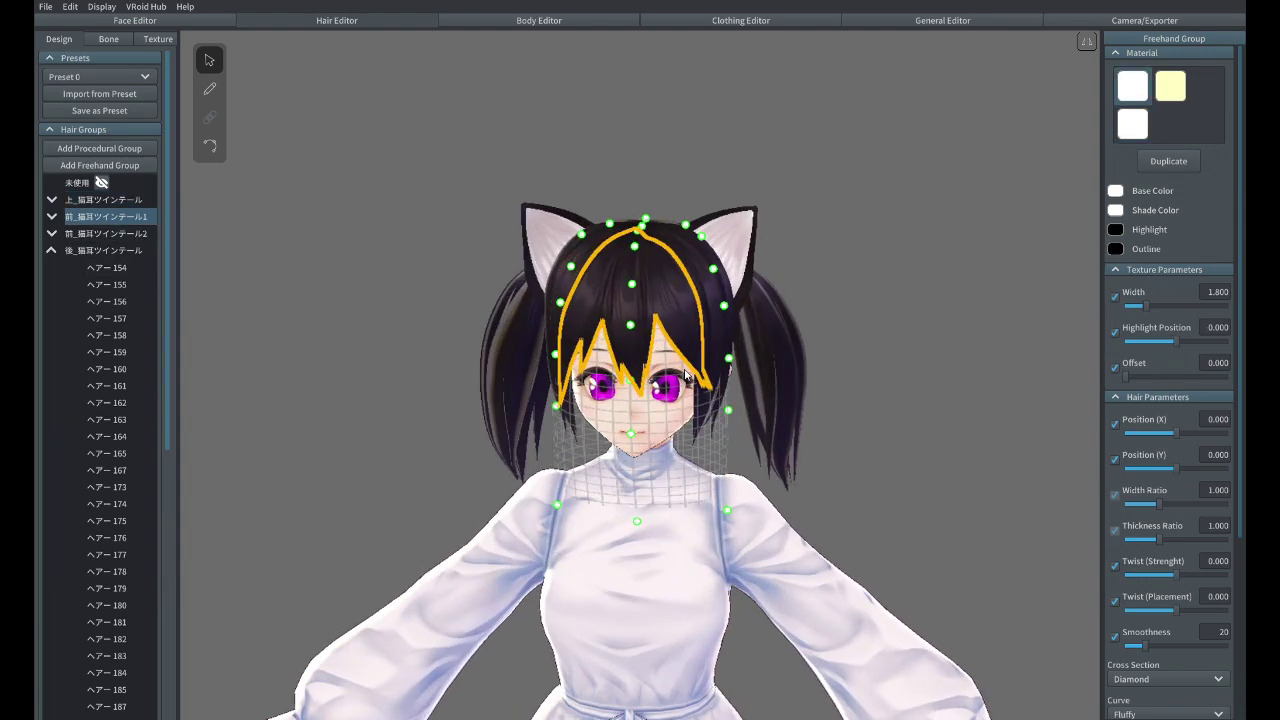
click(622, 175)
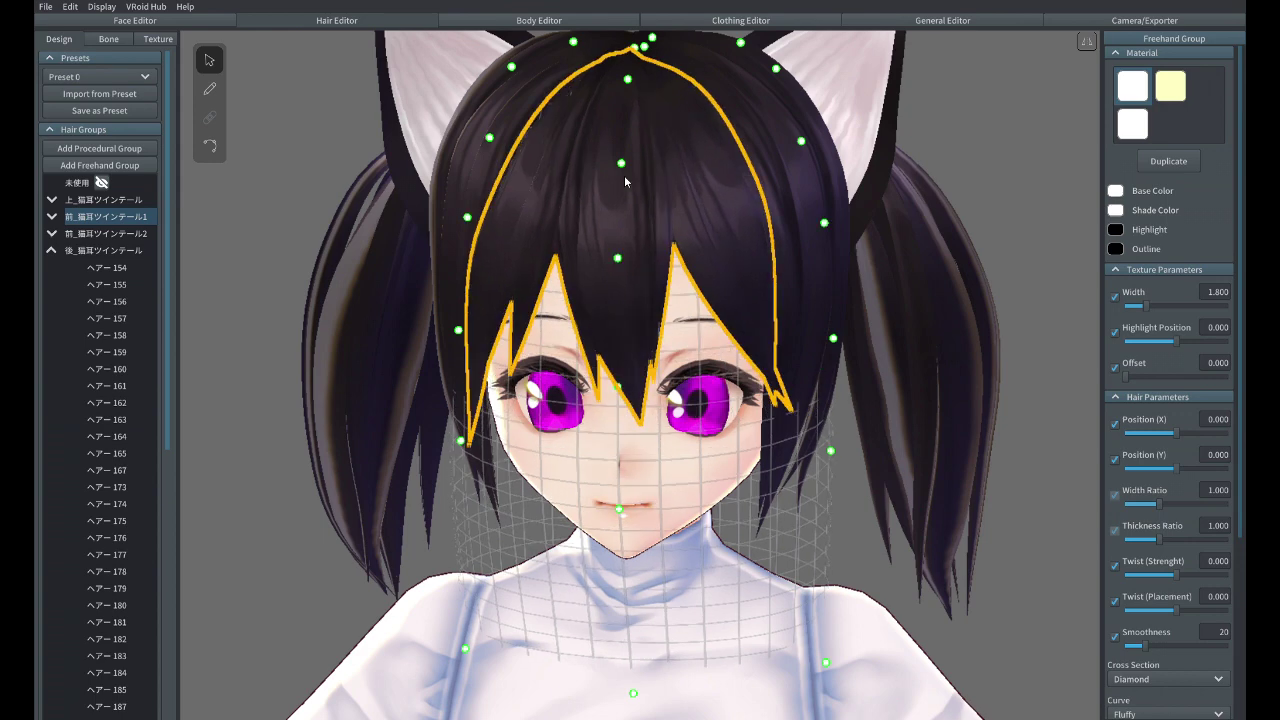
click(226, 92)
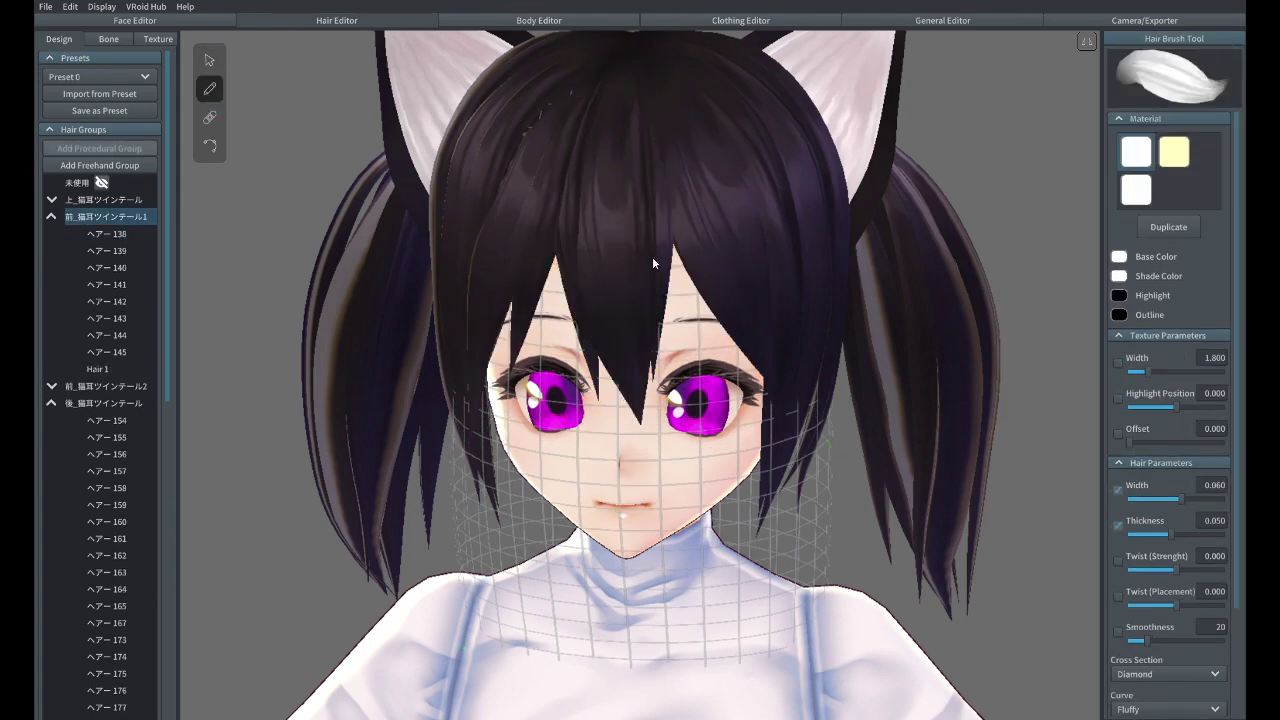
Lengthen the centre bangs and strand ヘアー 144 by moving their tip control points downward
click(209, 145)
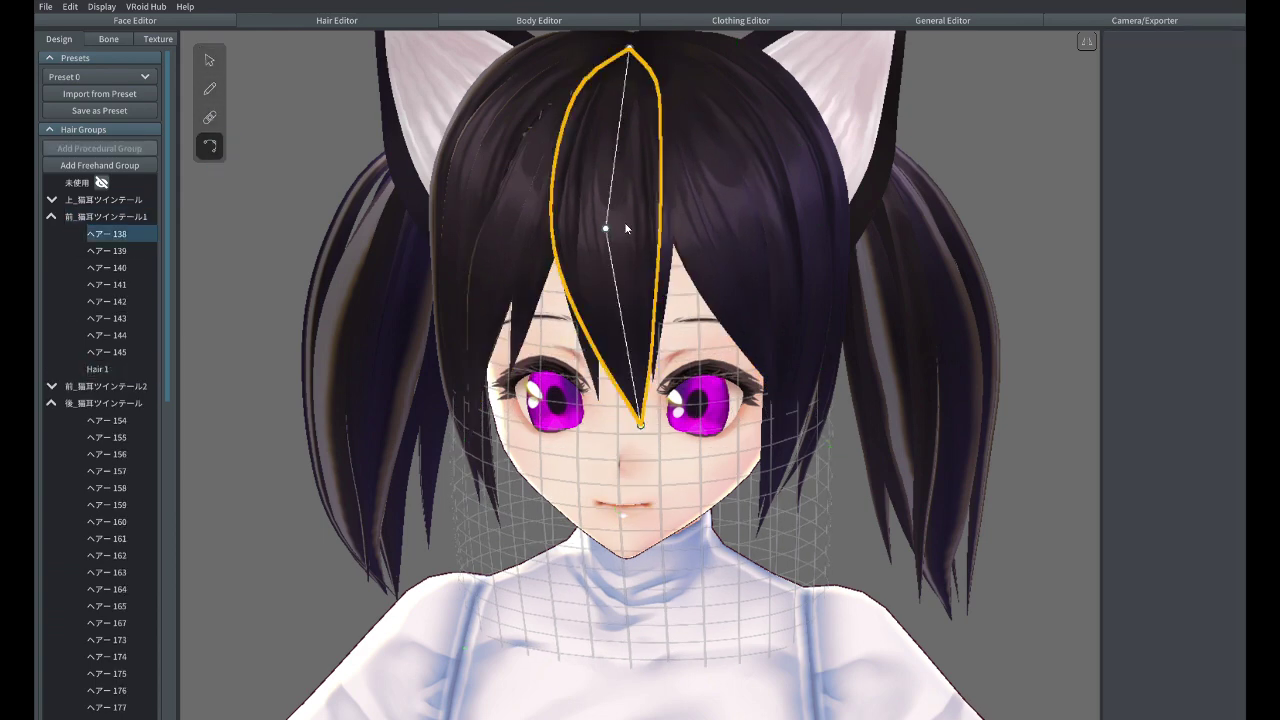
click(655, 402)
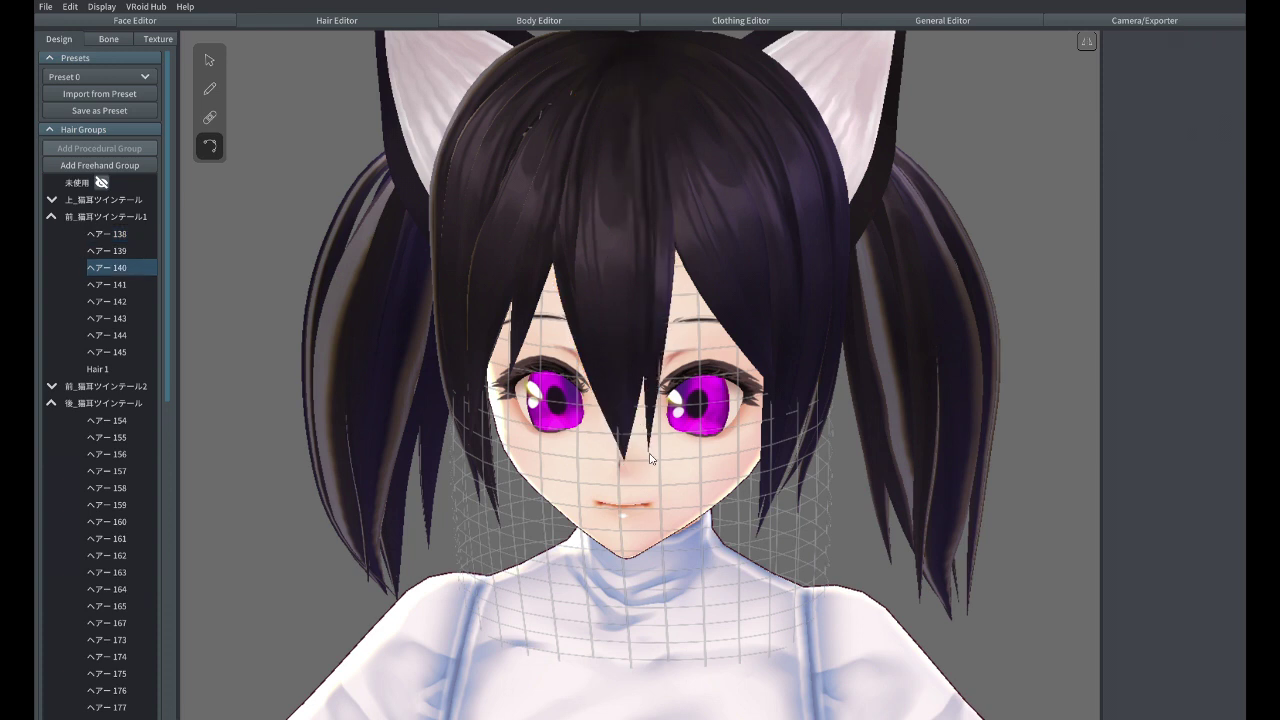
click(790, 408)
drag(790, 408, 757, 462)
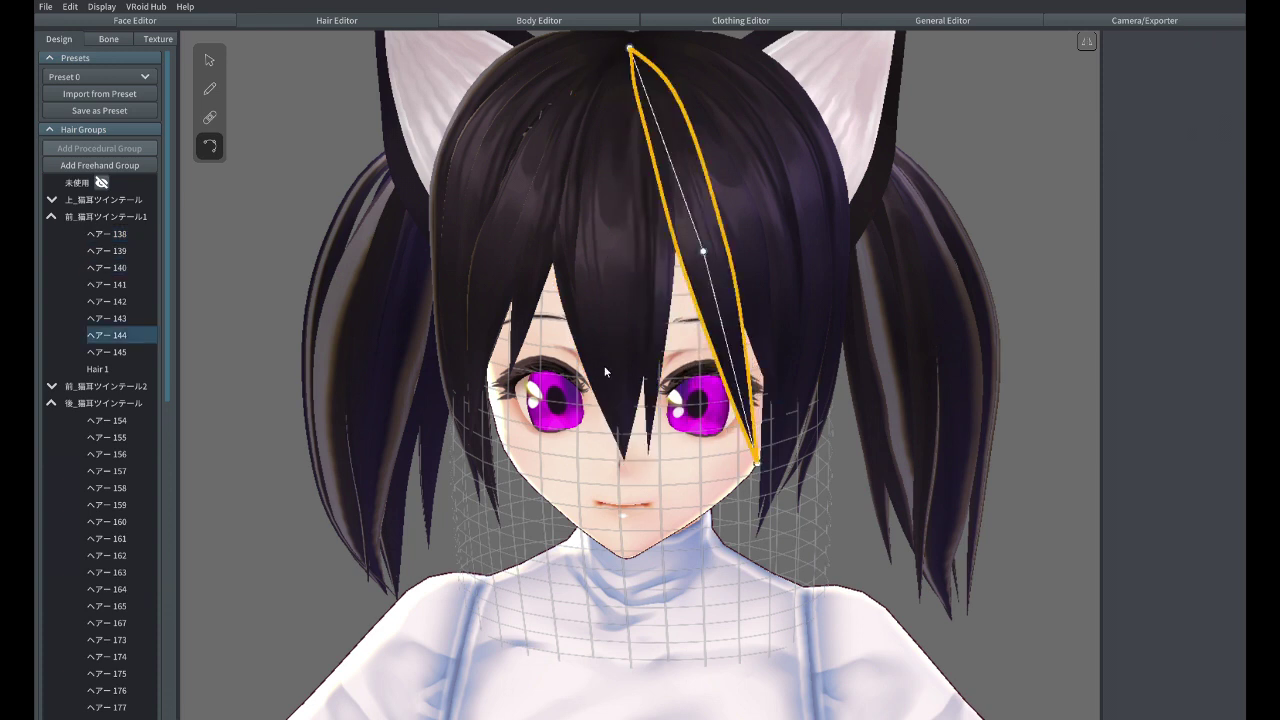
Reshape strand ヘアー 142 and shorten the neighbouring bang strand so the eye beside them is uncovered
click(475, 324)
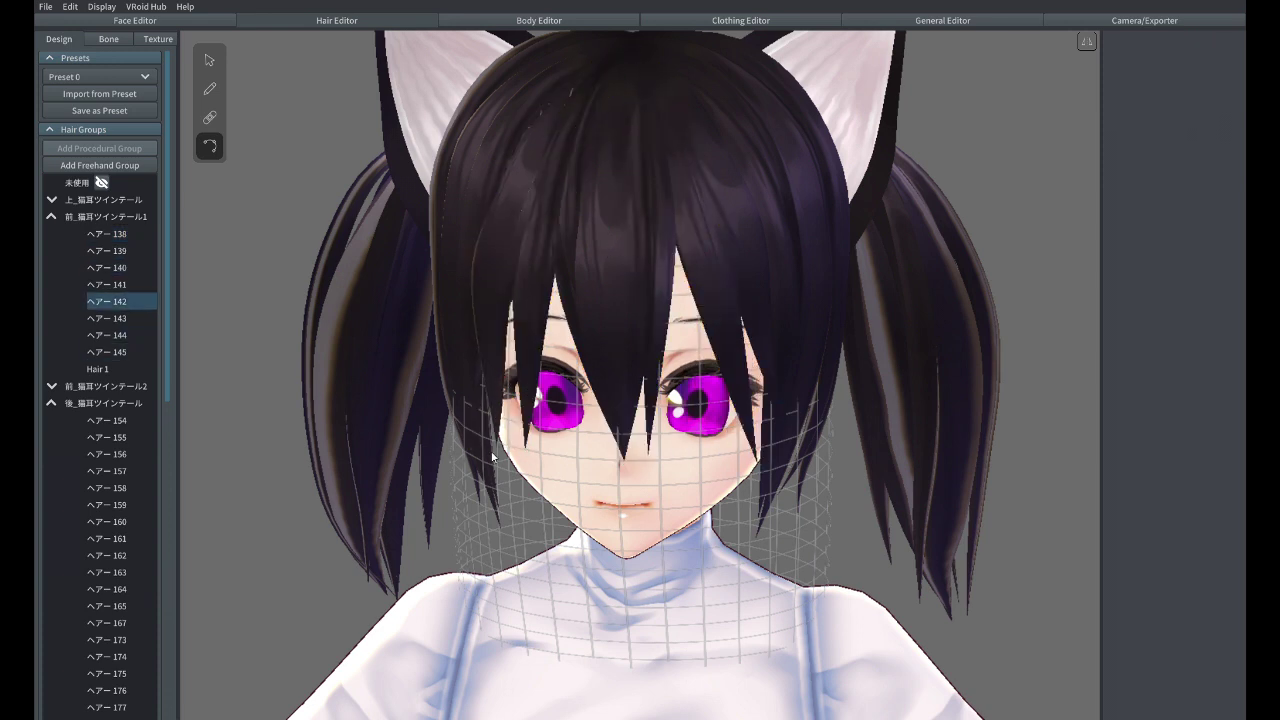
drag(506, 238, 497, 231)
drag(486, 462, 469, 445)
click(521, 420)
drag(525, 446, 509, 380)
click(528, 202)
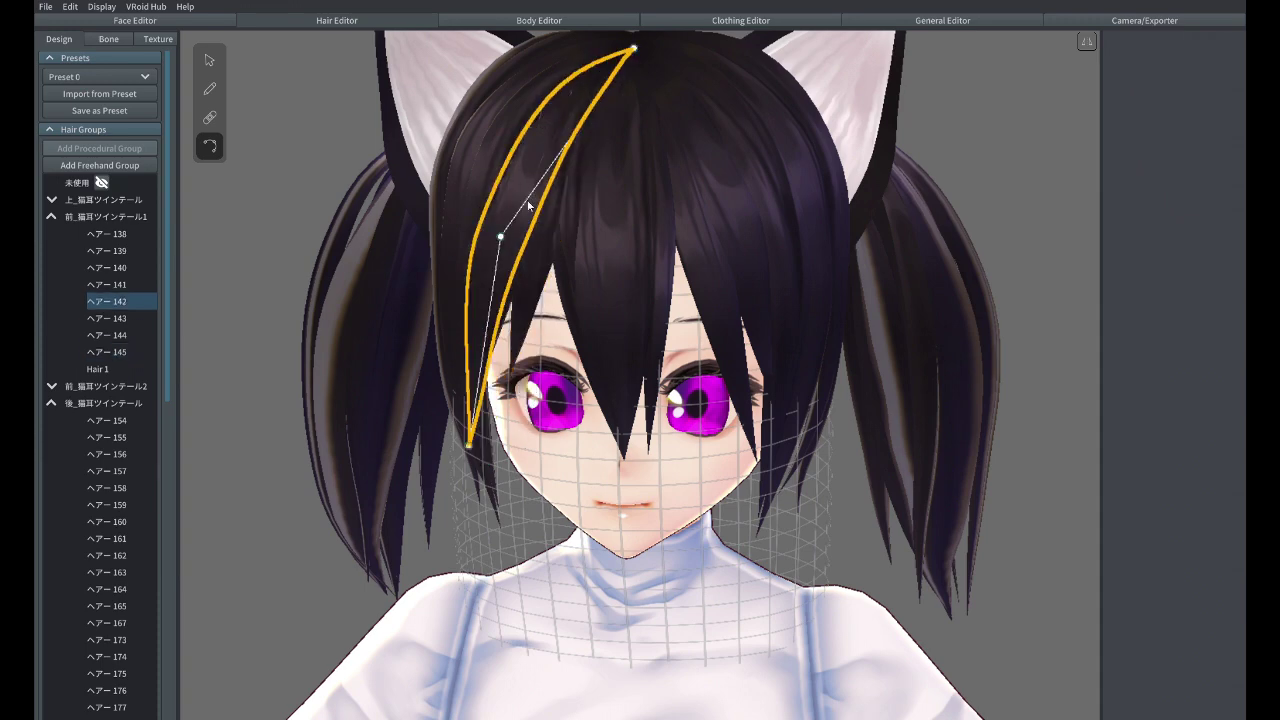
Adjust strand ヘアー 143 so its tip hangs down along the side of the face to cheek level
click(470, 442)
click(478, 270)
click(524, 119)
click(492, 300)
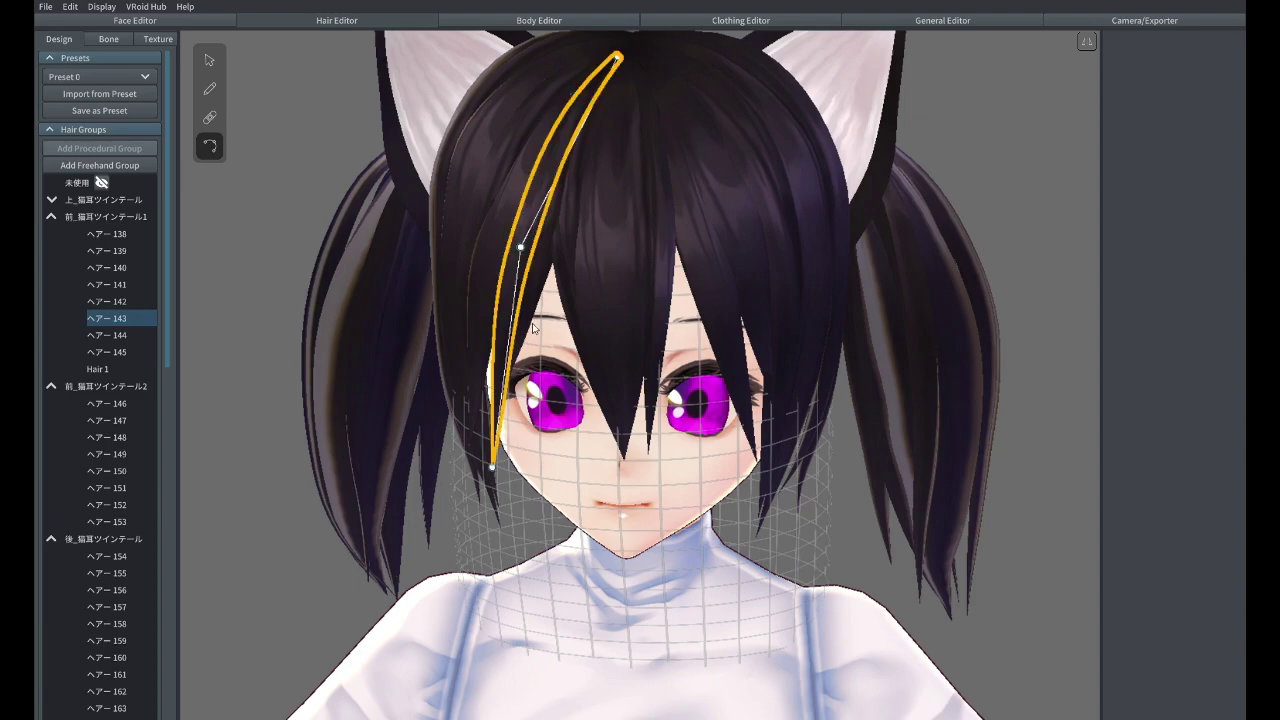
click(532, 323)
click(463, 422)
Select a long side-hair strand from an angled view and pull its tip slightly further down
right_drag(948, 403, 690, 290)
click(668, 255)
click(963, 353)
scroll(963, 356, down, 5)
click(845, 437)
right_drag(845, 437, 864, 371)
click(556, 404)
scroll(556, 404, up, 4)
right_drag(556, 404, 690, 396)
click(575, 466)
click(563, 531)
drag(563, 531, 571, 547)
Lengthen side strand ヘアー 152 by moving its tip control point downward
right_drag(985, 460, 812, 479)
click(660, 505)
drag(664, 529, 677, 566)
right_drag(388, 502, 550, 494)
scroll(550, 490, down, 5)
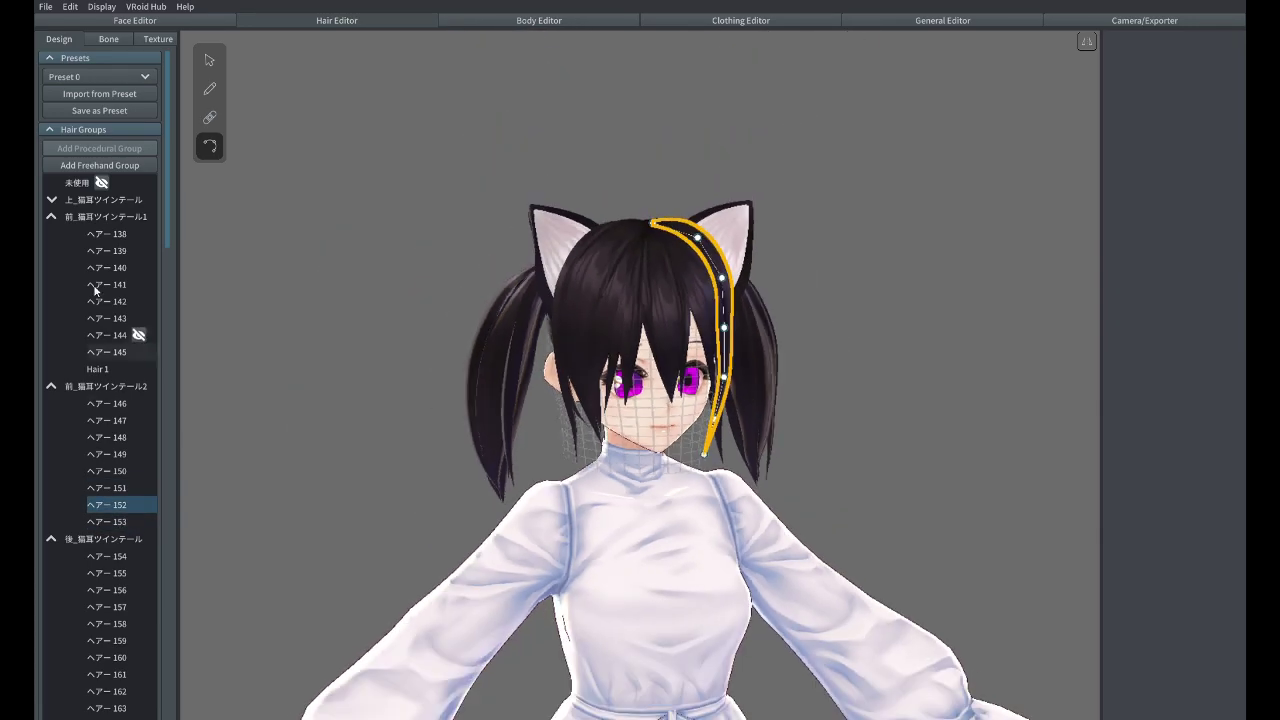
Collapse the expanded cat-ear twin-tail groups (前, 後 and 横) in the hair group list
click(101, 218)
click(110, 387)
click(104, 541)
scroll(104, 546, down, 3)
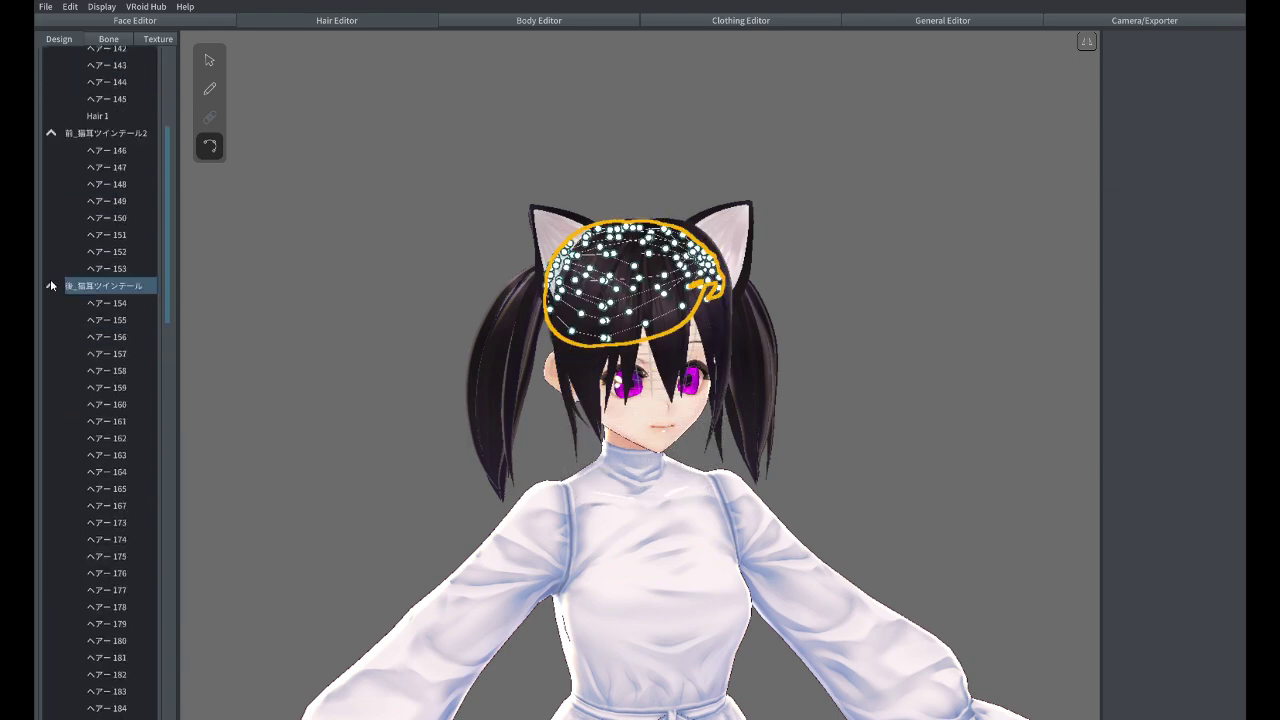
click(51, 285)
click(51, 302)
click(51, 134)
scroll(140, 293, up, 4)
click(51, 134)
click(51, 200)
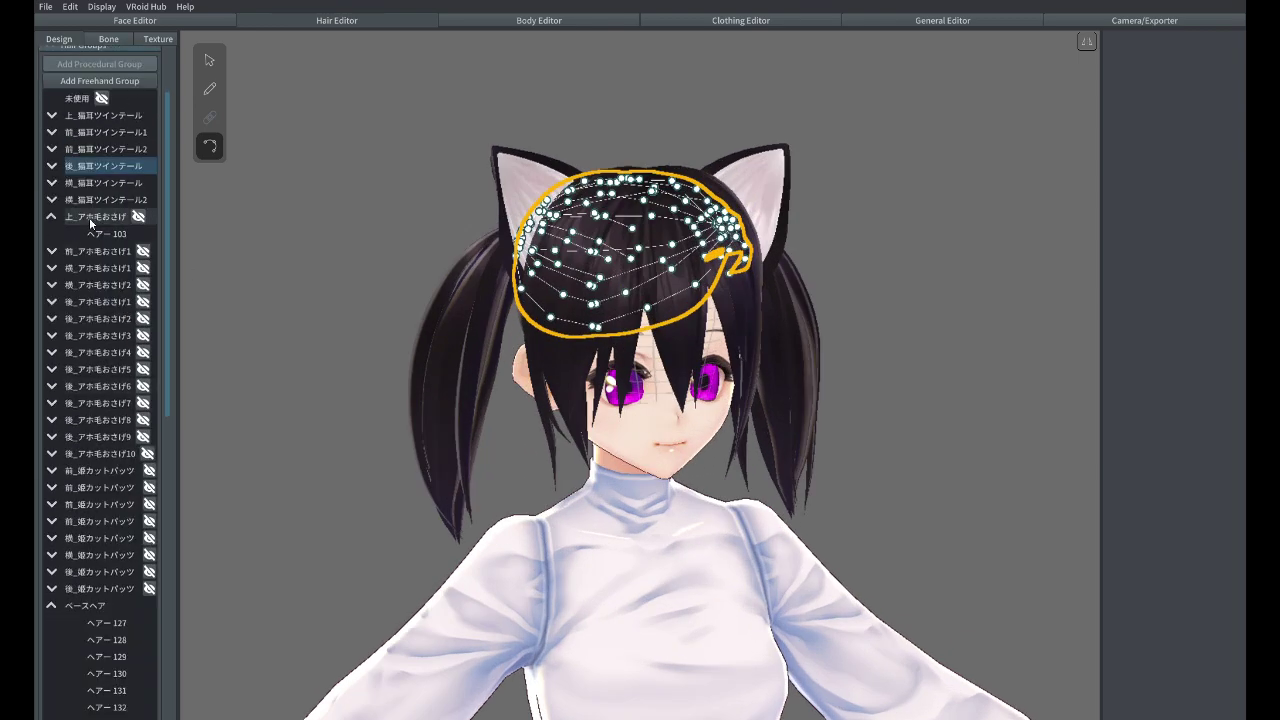
Go through the hair groups, including the hidden ones and the cat ears, to examine which part each one covers
click(95, 216)
click(80, 250)
click(80, 300)
click(80, 334)
scroll(110, 380, down, 3)
click(120, 401)
scroll(110, 400, up, 5)
click(104, 199)
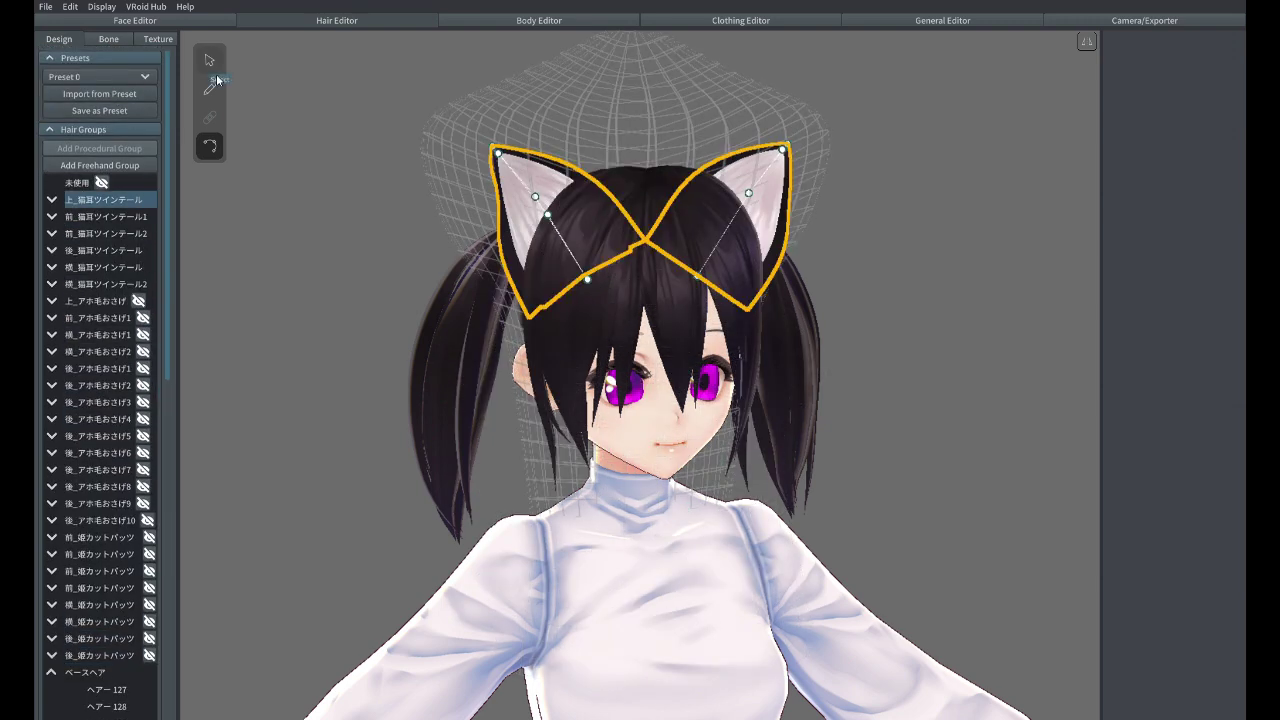
click(72, 184)
click(80, 217)
click(82, 201)
click(85, 235)
click(85, 248)
Try blue 1E1EF7 and another saturated hue as the highlight colour of the 未使用 base hair's material
click(72, 185)
click(1115, 191)
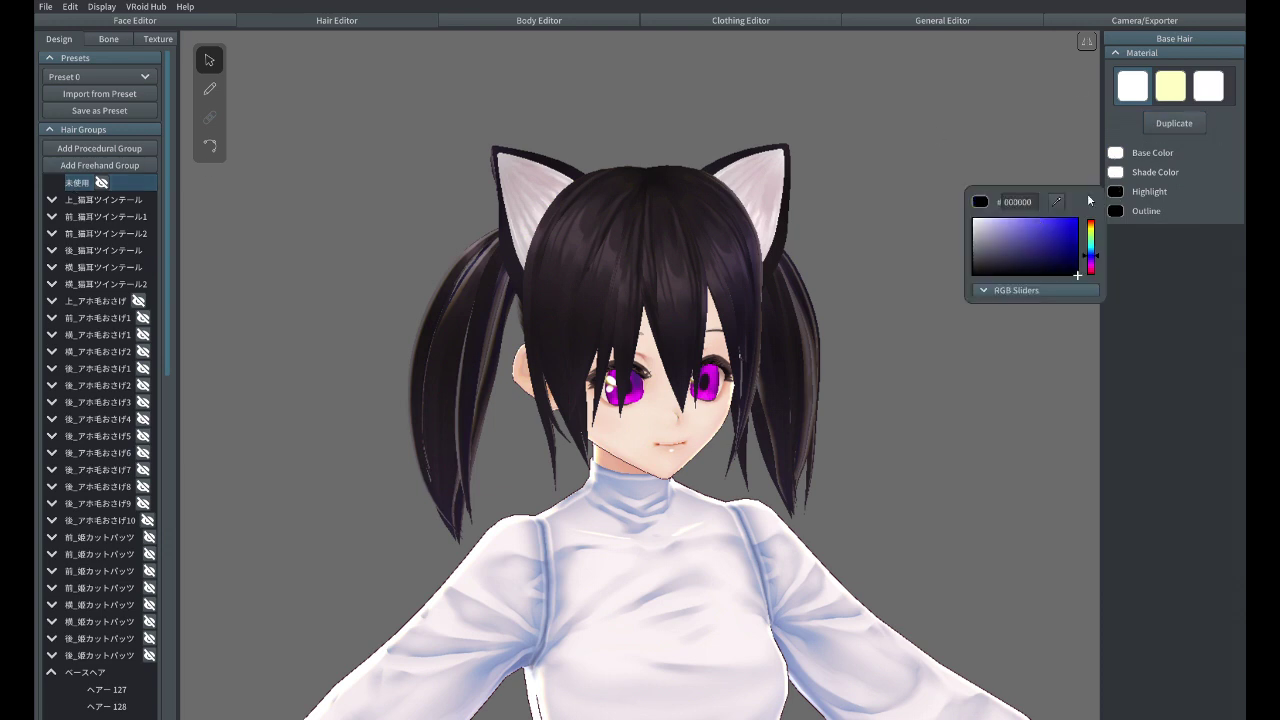
right_drag(932, 323, 660, 350)
click(1115, 190)
click(1065, 220)
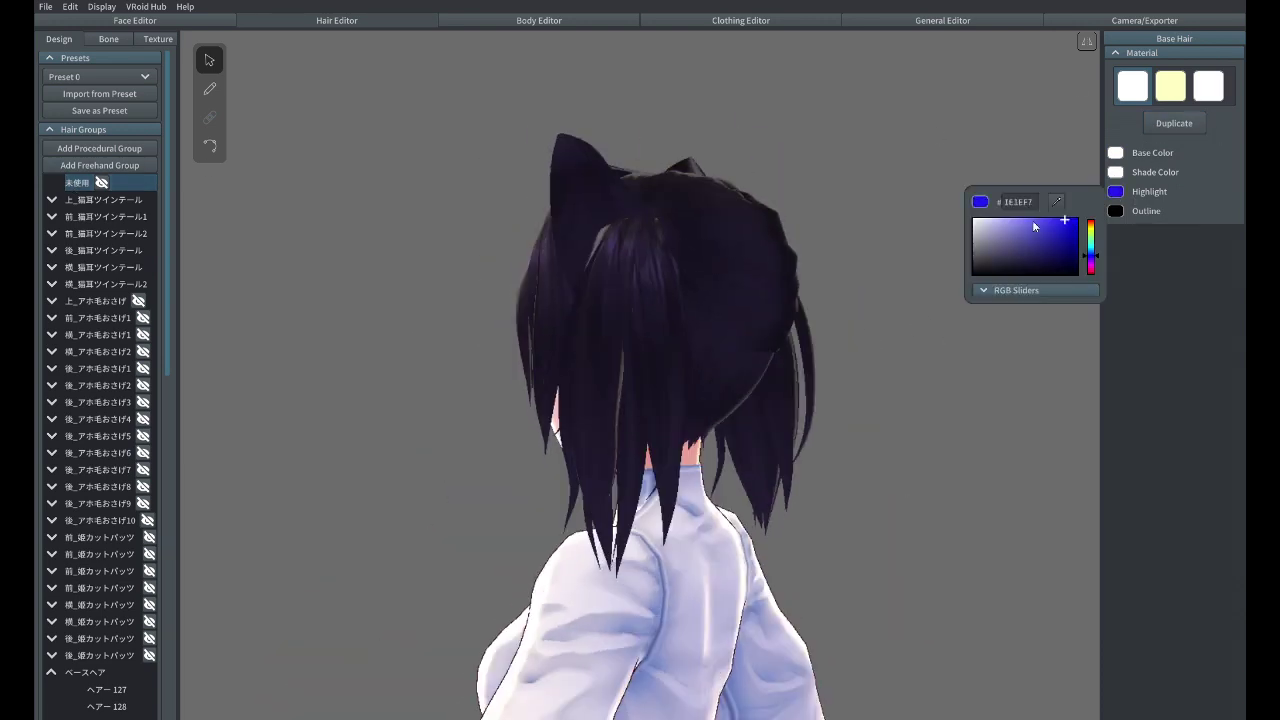
click(1091, 269)
click(1059, 229)
drag(926, 190, 915, 300)
Compare the ear, bangs and back hair groups and collapse the ベースヘア group
click(83, 222)
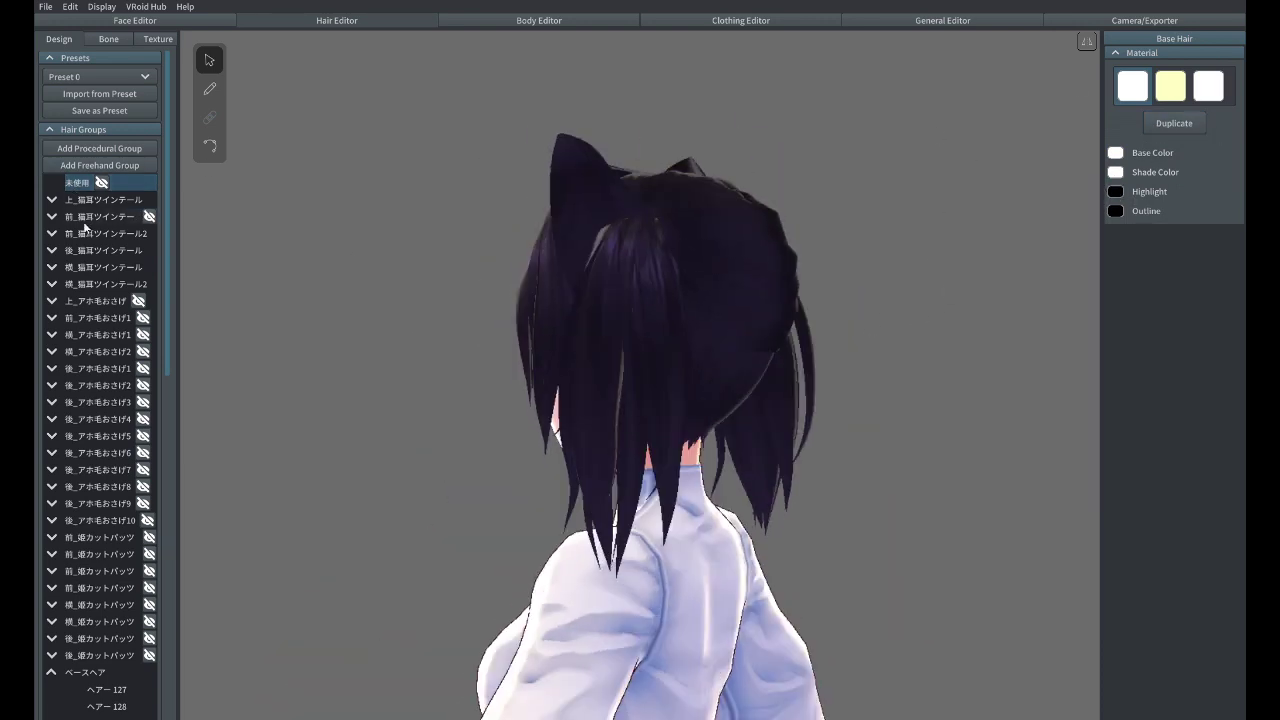
click(105, 201)
click(119, 233)
click(115, 250)
click(105, 202)
scroll(112, 375, down, 3)
scroll(112, 372, down, 2)
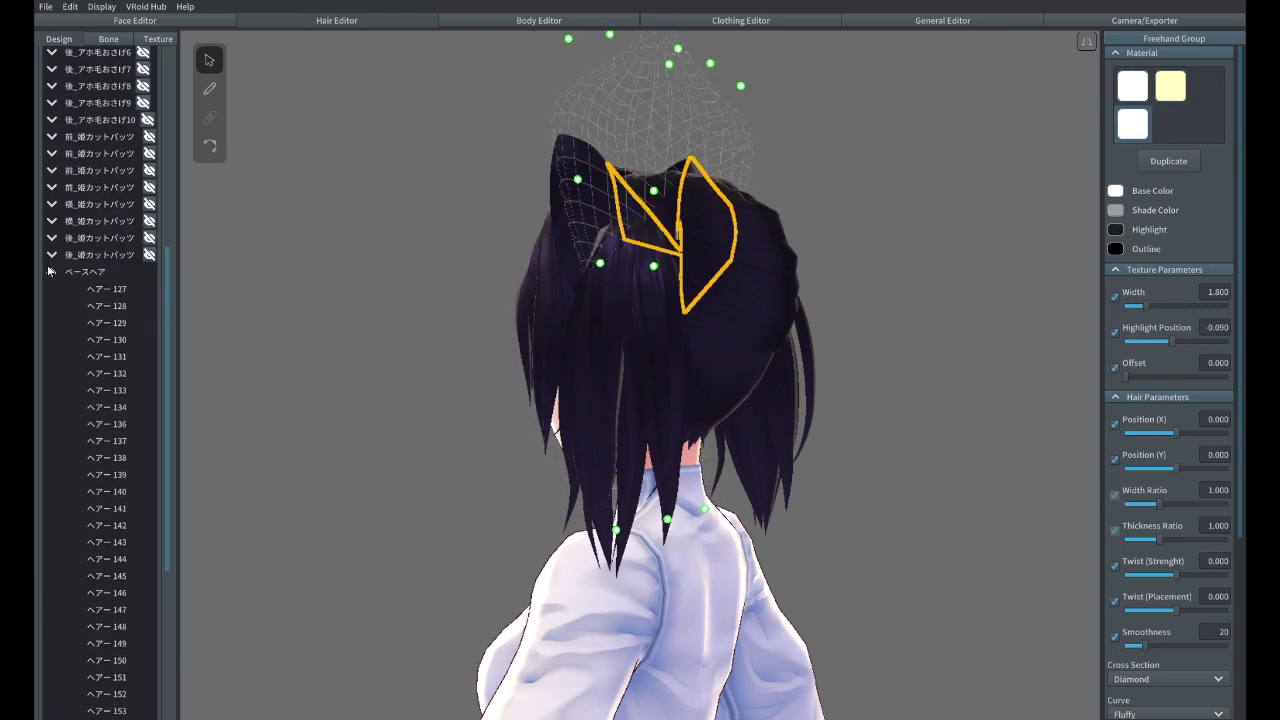
click(51, 270)
click(84, 672)
click(100, 203)
click(105, 218)
click(103, 203)
Give the material of the bangs group 前_猫耳ツインテール1 a blue highlight and a yellow base colour
right_drag(868, 338, 938, 402)
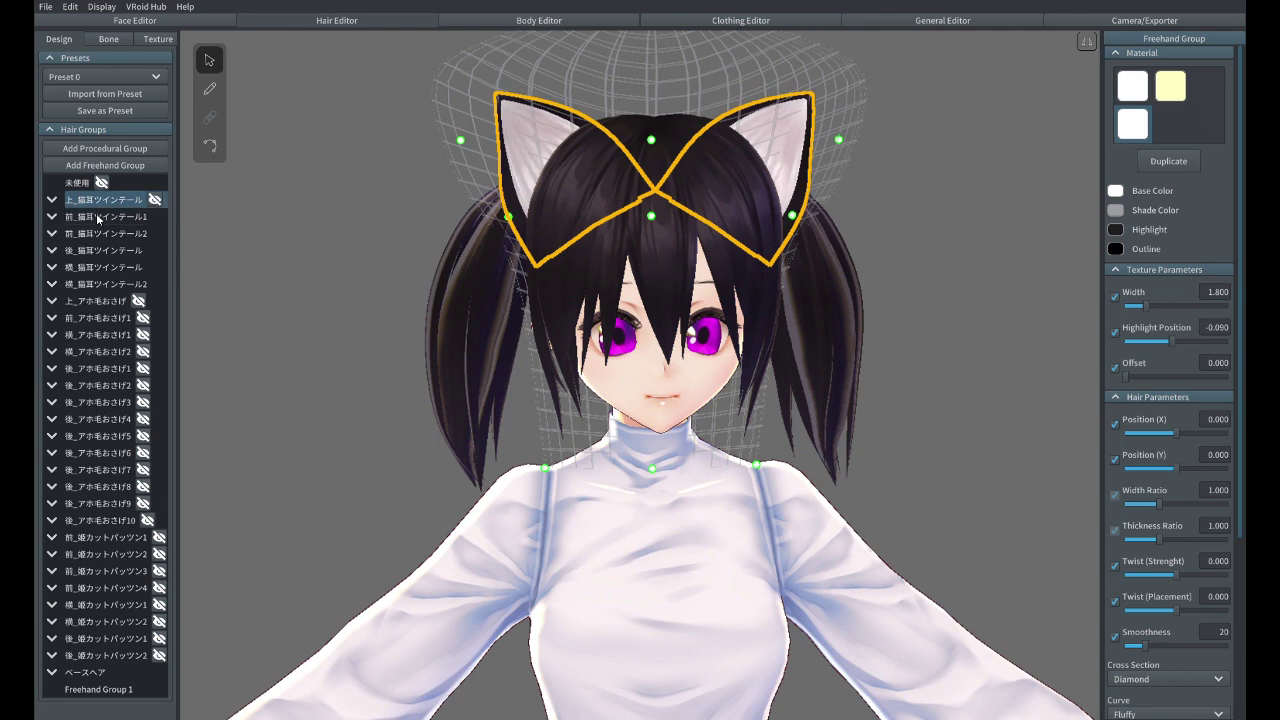
click(101, 217)
click(1116, 230)
drag(1046, 304, 1064, 271)
drag(959, 350, 1211, 220)
click(1114, 192)
scroll(716, 300, up, 3)
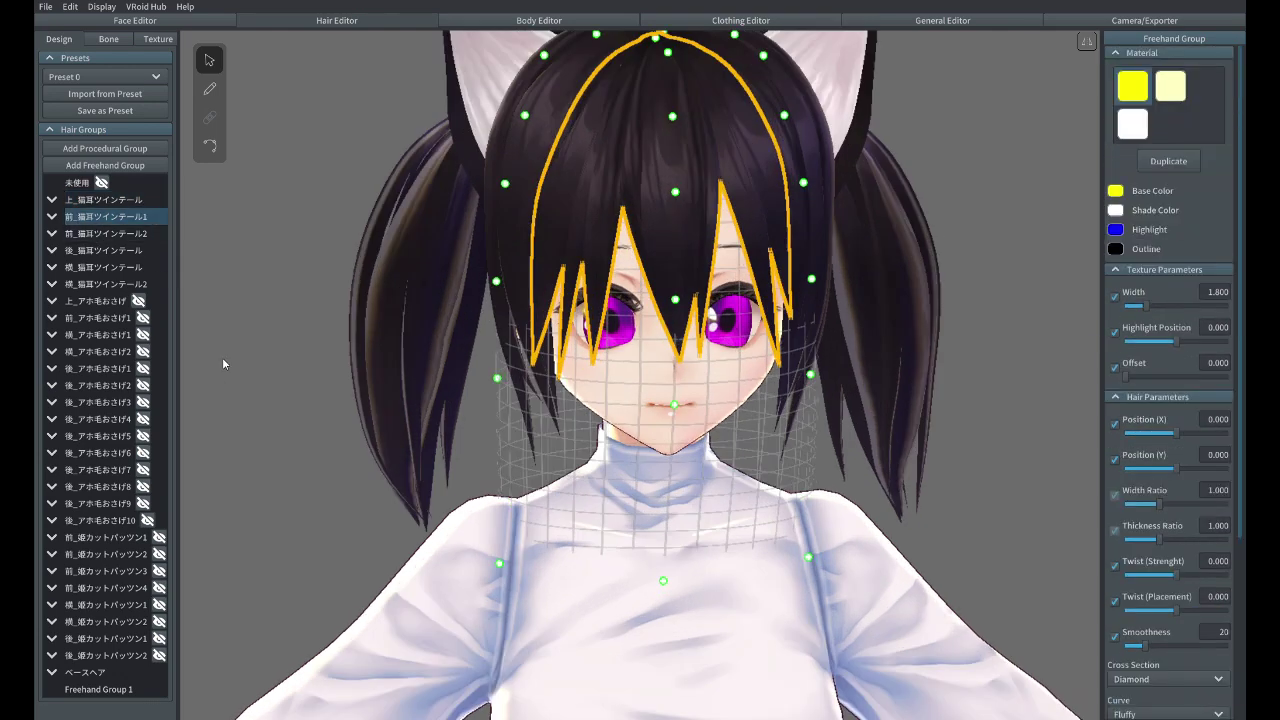
scroll(222, 357, down, 4)
Try the darker yellow A0A03A as the first hair material's base colour in the texture view, and undo it
click(108, 39)
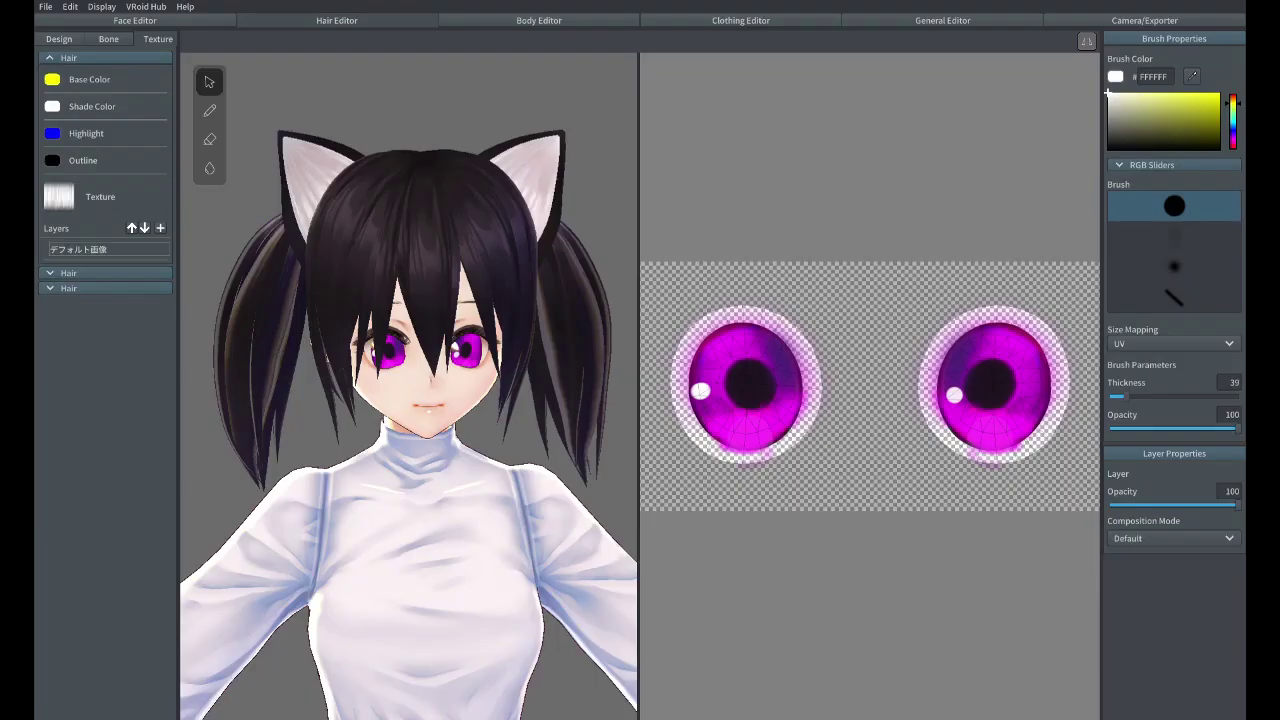
click(338, 21)
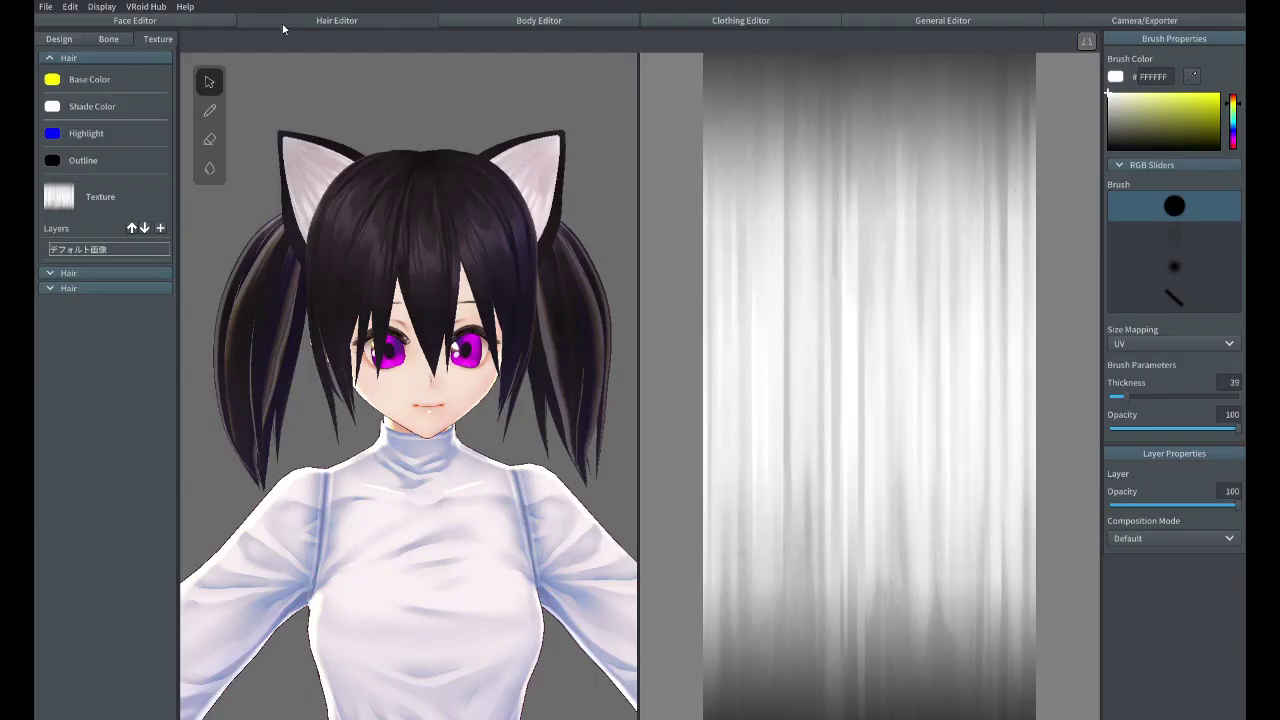
click(52, 79)
click(136, 127)
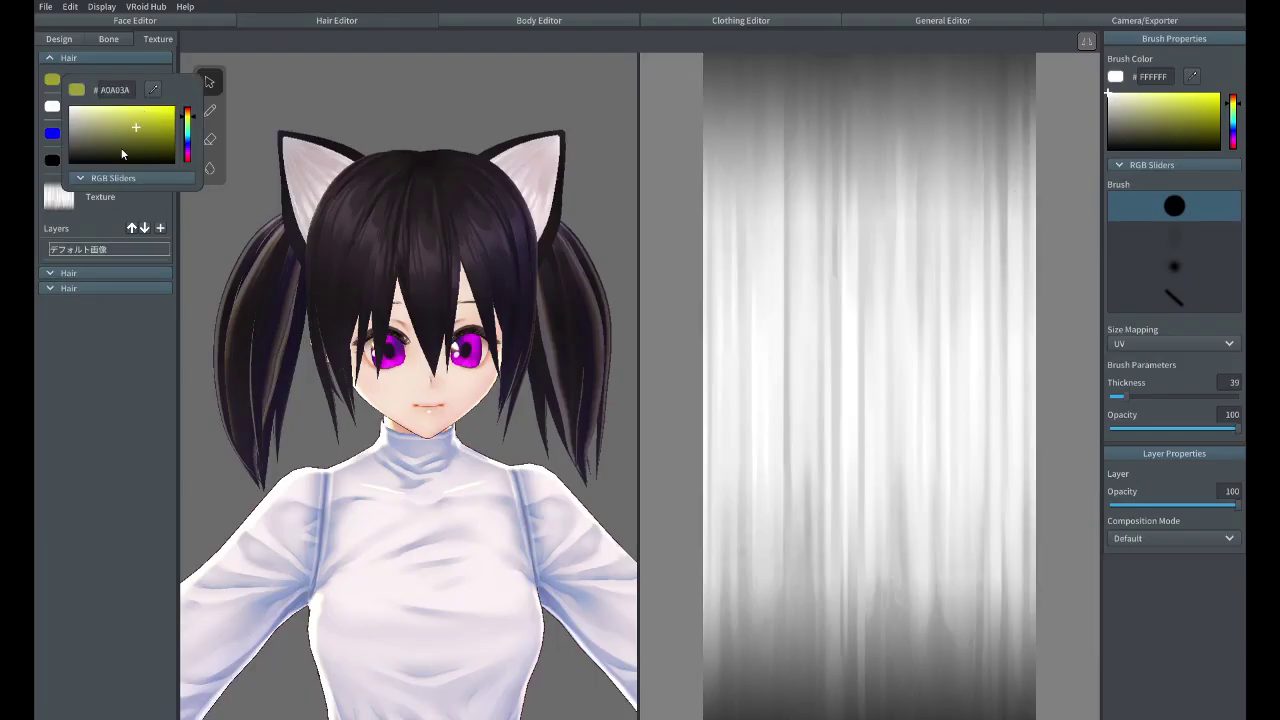
click(293, 71)
drag(709, 302, 823, 371)
key(ctrl+z)
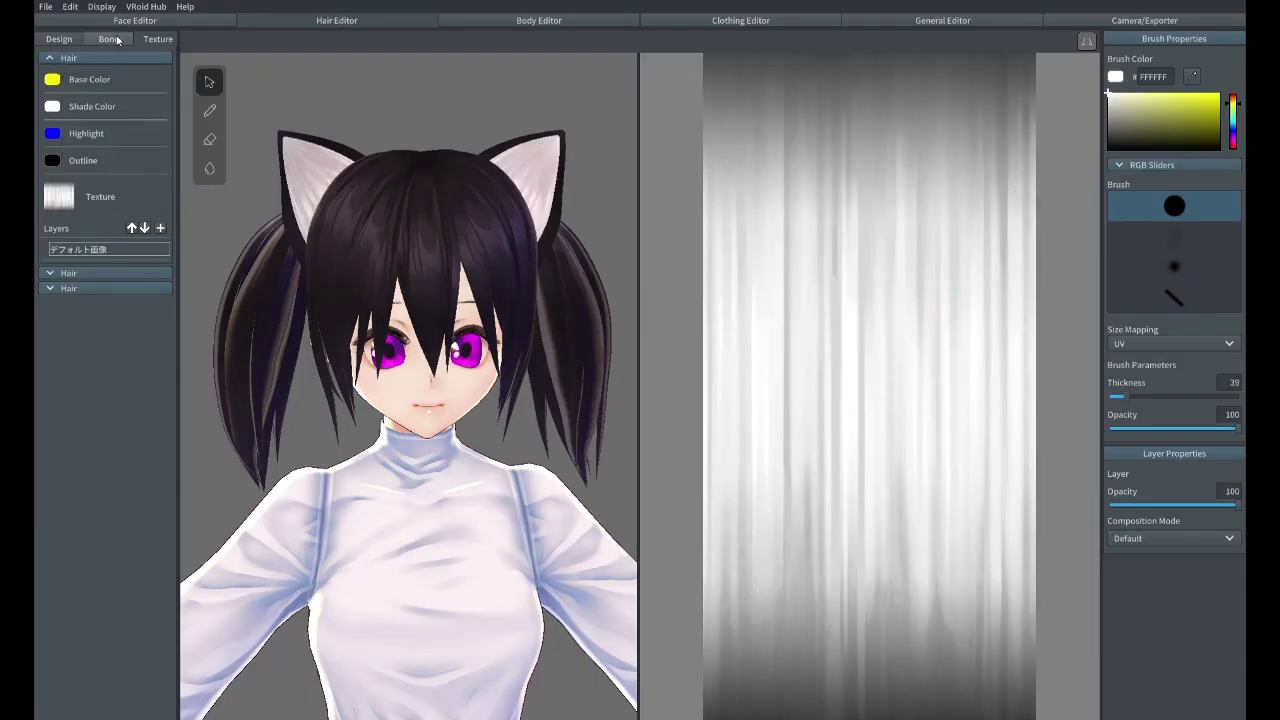
click(113, 39)
click(59, 39)
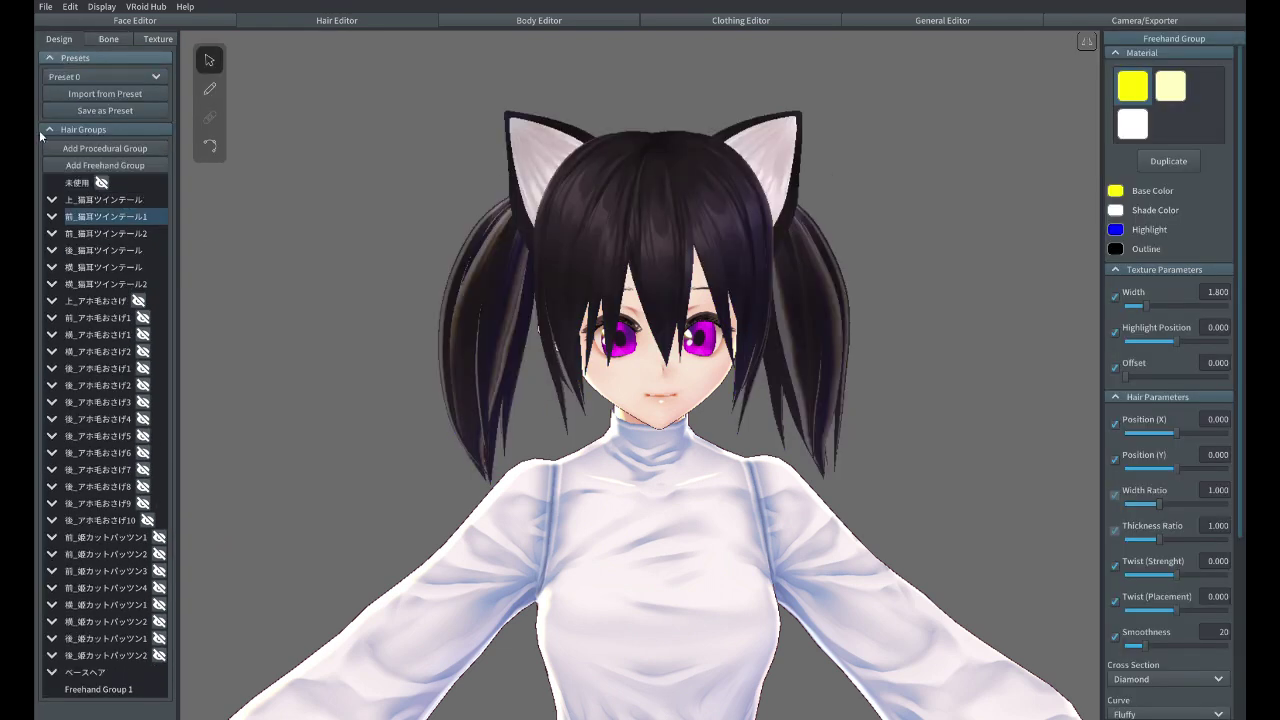
Set the base colour of the 横_猫耳ツインテール group's white material to light grey
click(104, 202)
click(95, 218)
click(88, 235)
click(88, 252)
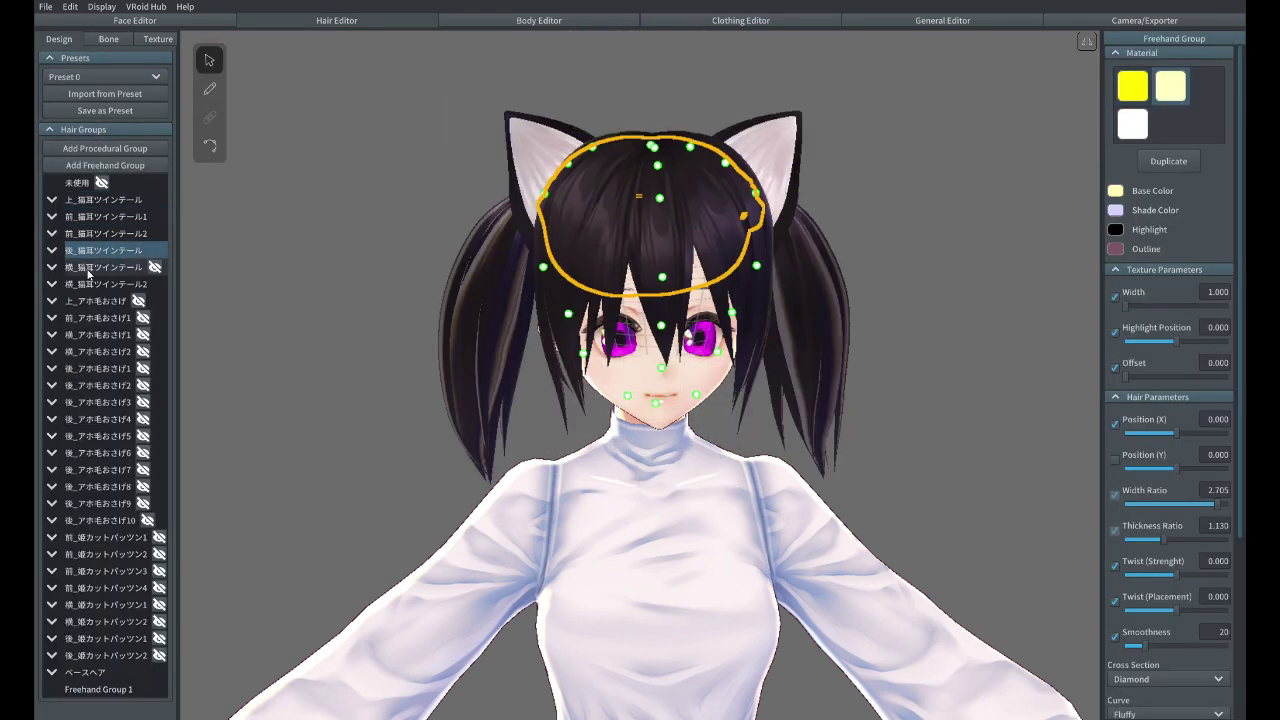
click(89, 268)
click(1137, 123)
click(1117, 193)
mouse_move(984, 232)
mouse_down()
mouse_move(969, 254)
mouse_move(946, 229)
mouse_move(992, 239)
mouse_move(977, 235)
mouse_up()
drag(1091, 236, 1091, 226)
Set the same twin-tail material's highlight to a bluish grey and its outline to grey
click(1115, 231)
mouse_move(977, 289)
mouse_down()
mouse_move(985, 276)
mouse_move(961, 300)
mouse_up()
click(1115, 250)
click(1162, 163)
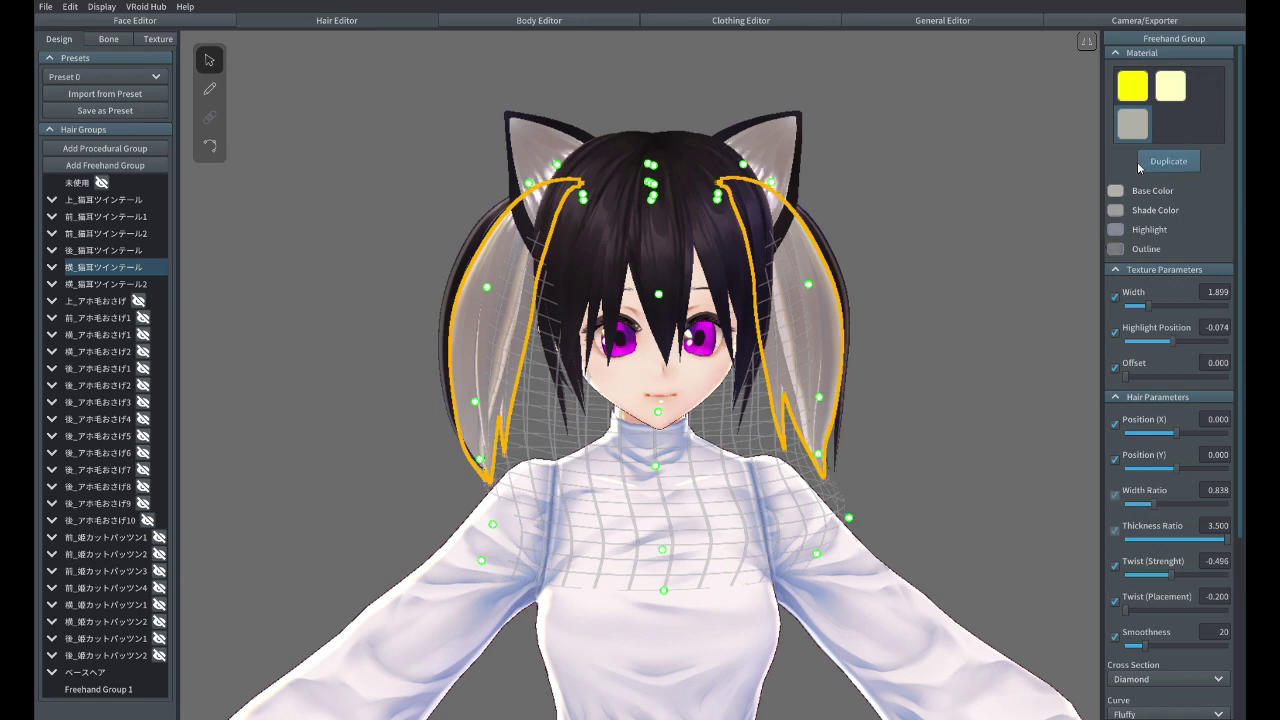
Duplicate the pale yellow material and assign the light grey material to the 後_猫耳ツインテール and 前_猫耳ツインテール2 groups
click(135, 250)
click(1160, 162)
click(1133, 129)
right_drag(917, 238, 203, 178)
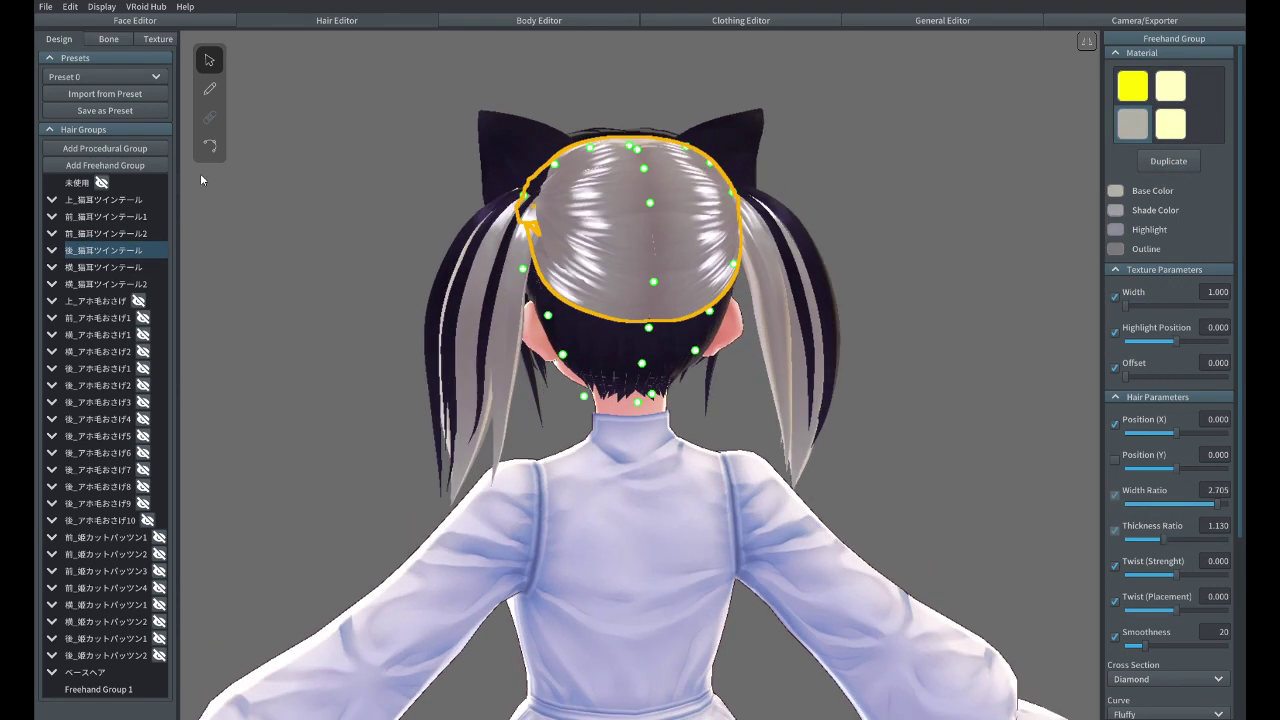
click(100, 237)
click(1133, 127)
right_drag(236, 262, 976, 260)
Duplicate the grey material from the 前_猫耳ツインテール1 group and assign a light grey material to 横_猫耳ツインテール2
click(104, 216)
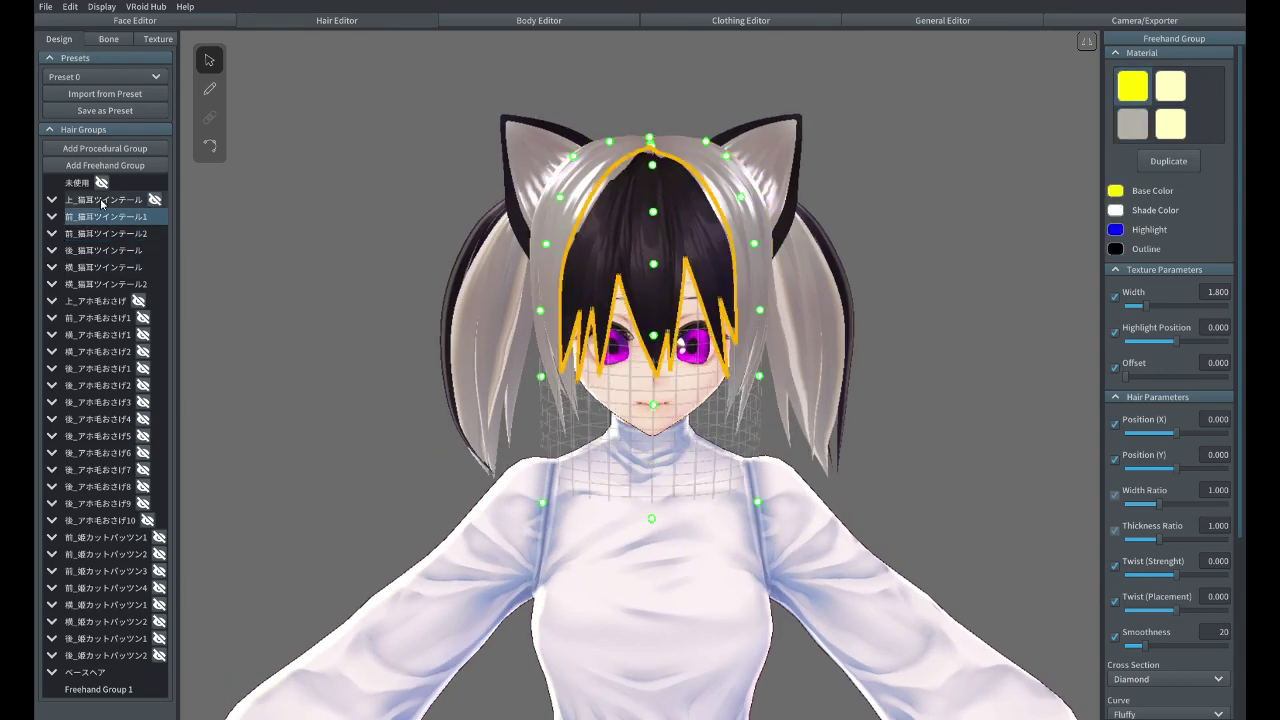
right_drag(1088, 154, 1080, 200)
click(1140, 162)
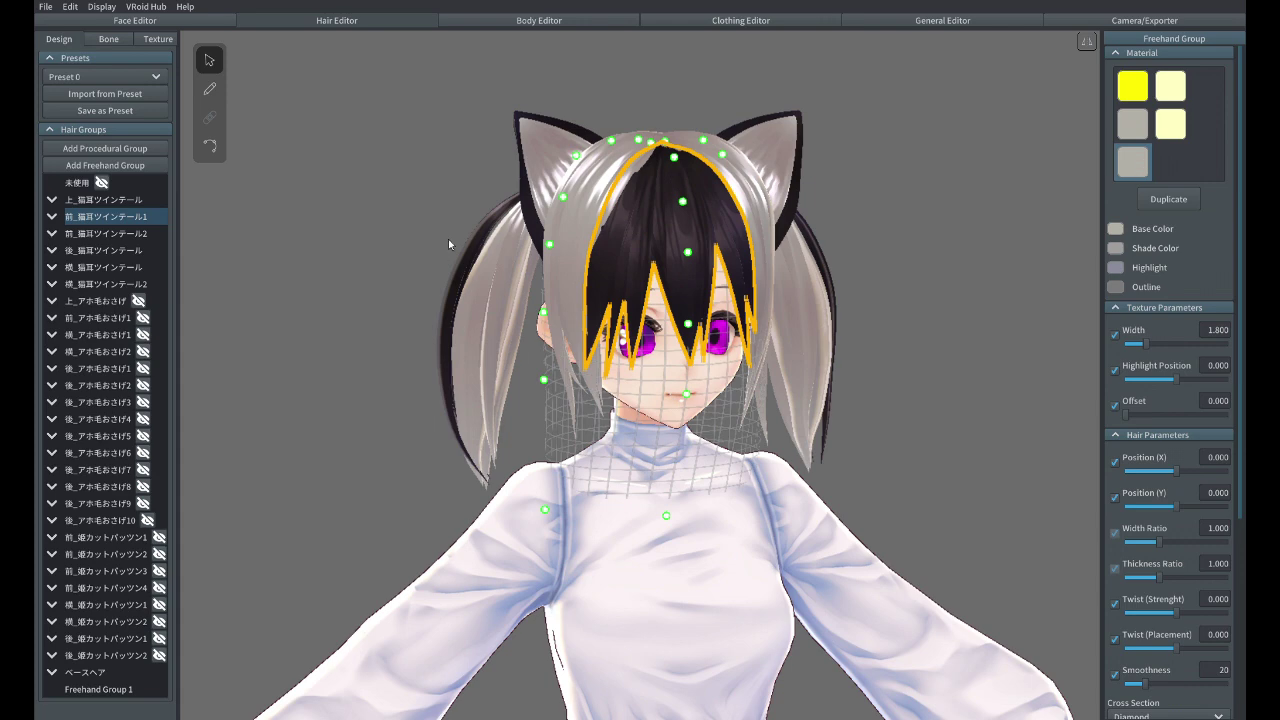
click(108, 251)
click(107, 268)
click(105, 284)
click(1136, 154)
Assign the light grey material to the hidden 上_アホ毛おさげ group
click(108, 301)
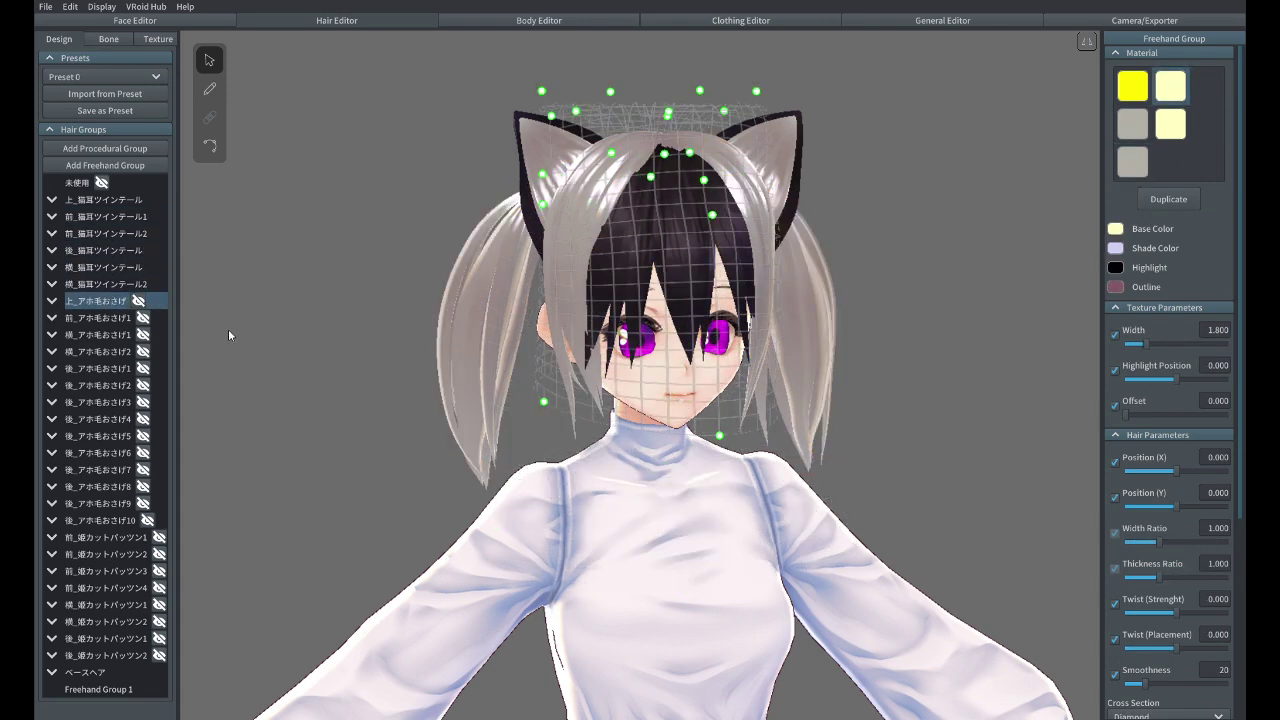
click(97, 317)
click(97, 334)
click(108, 538)
click(119, 571)
click(97, 302)
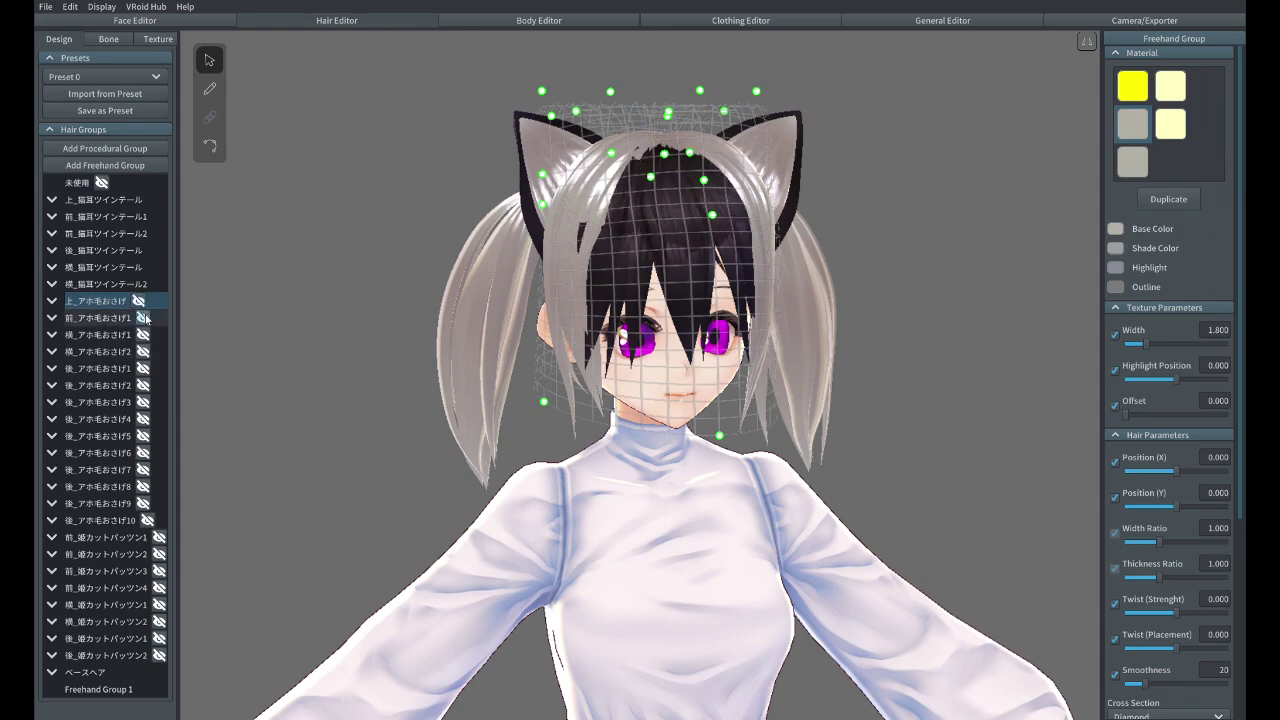
Show the hidden 上_アホ毛おさげ and 後_アホ毛おさげ6 groups briefly to examine them, and hide them again
click(143, 453)
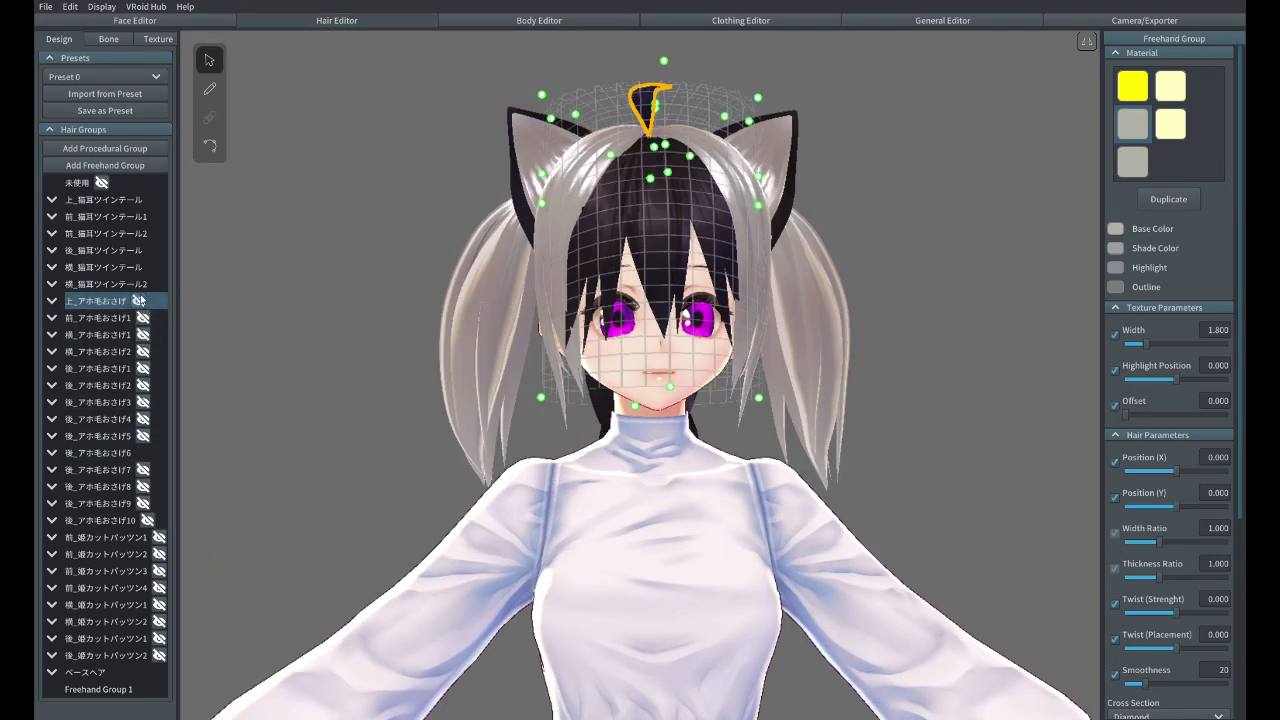
click(143, 452)
right_drag(390, 463, 431, 477)
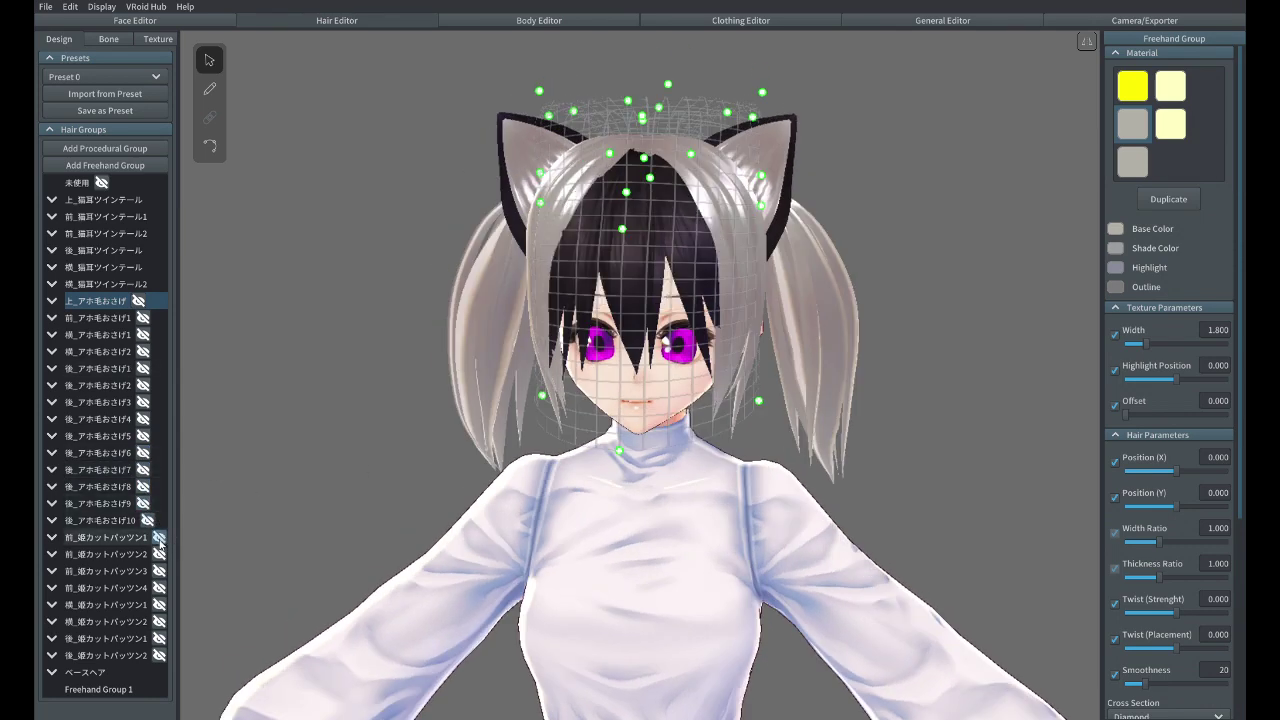
Assign the light grey material to the bangs group 前_猫耳ツインテール1
click(668, 272)
click(52, 216)
click(101, 217)
click(1133, 136)
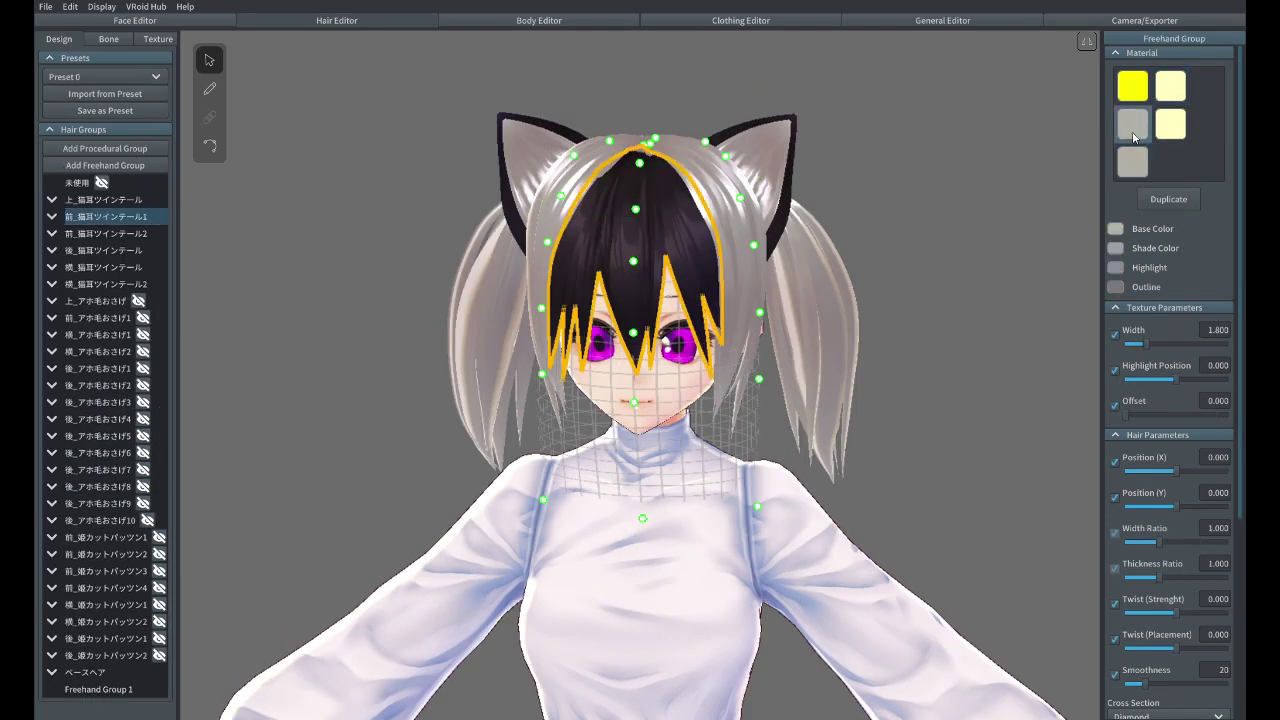
Hide the bangs group 前_猫耳ツインテール1 and examine the side, back and hidden hair groups around the forehead
click(159, 217)
click(122, 284)
click(120, 268)
click(120, 251)
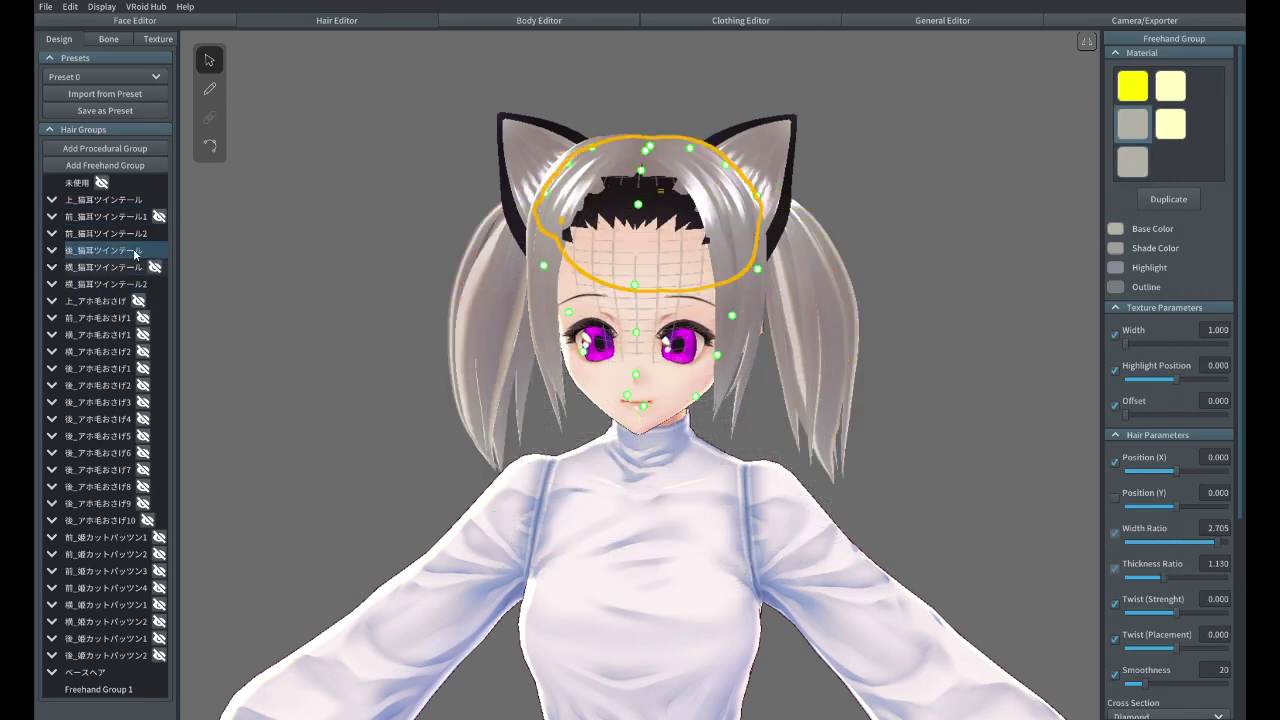
click(112, 284)
click(117, 384)
click(124, 351)
click(144, 335)
click(144, 335)
click(143, 368)
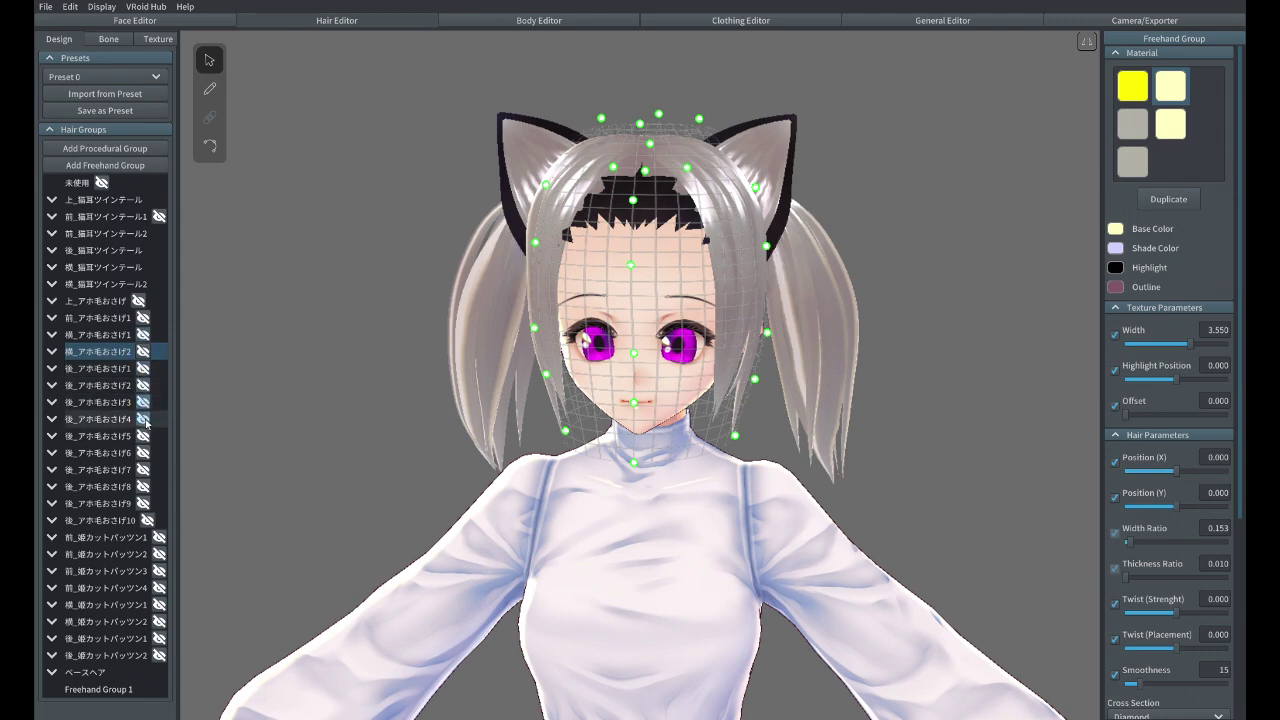
click(105, 284)
click(105, 250)
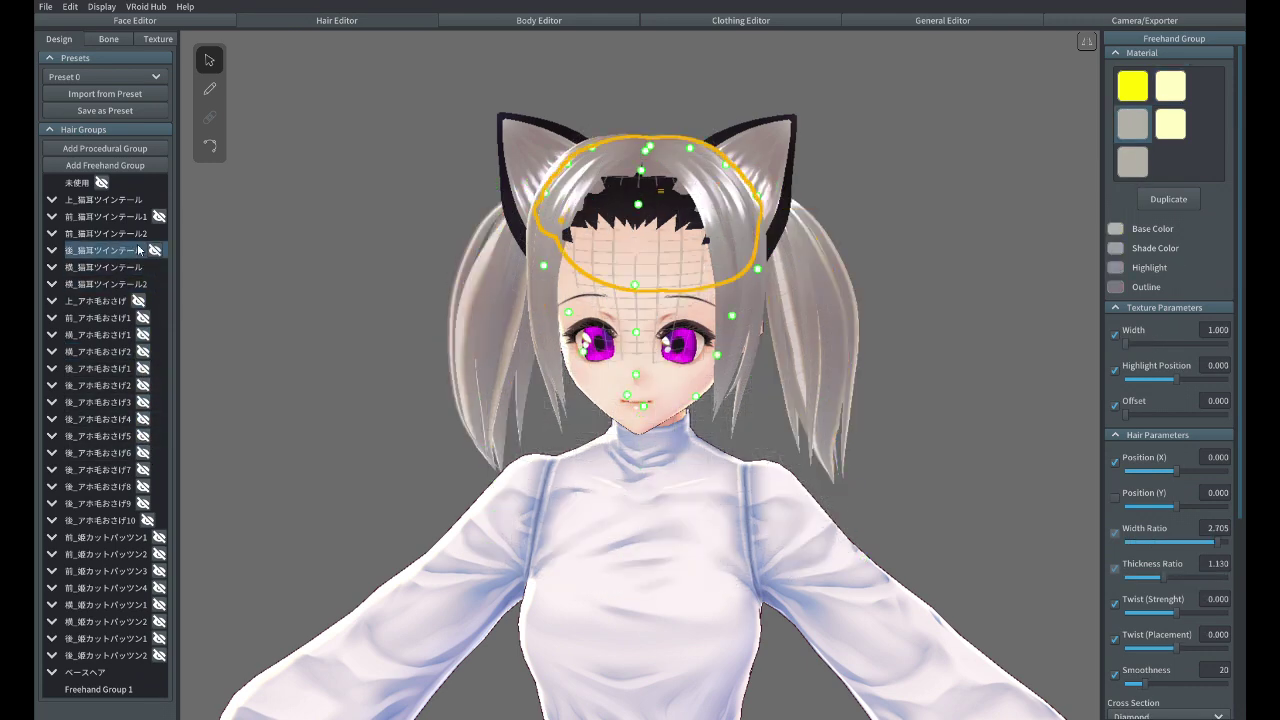
click(105, 233)
Assign the light grey material individually to the bang strands from ヘアー 141 across the forehead to ヘアー 139
click(638, 250)
click(688, 245)
click(1139, 129)
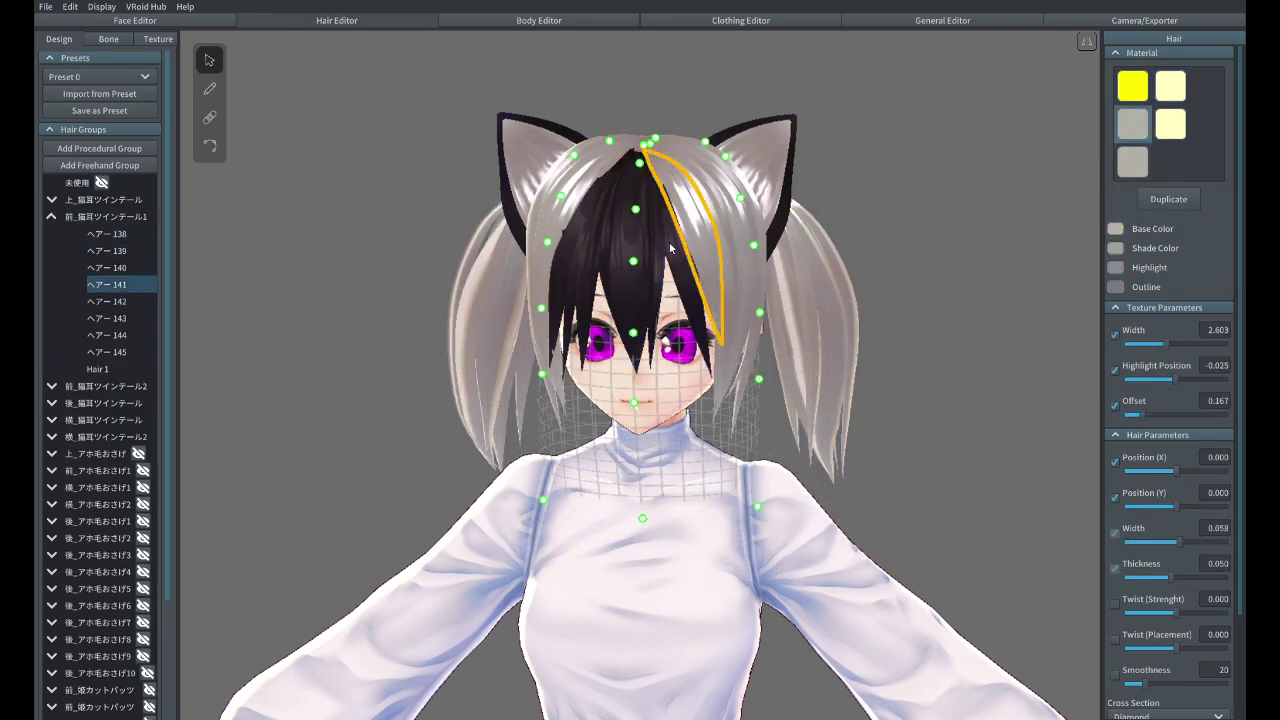
click(669, 244)
click(1136, 127)
click(659, 261)
click(1136, 127)
click(634, 250)
click(1136, 127)
click(608, 244)
click(1136, 127)
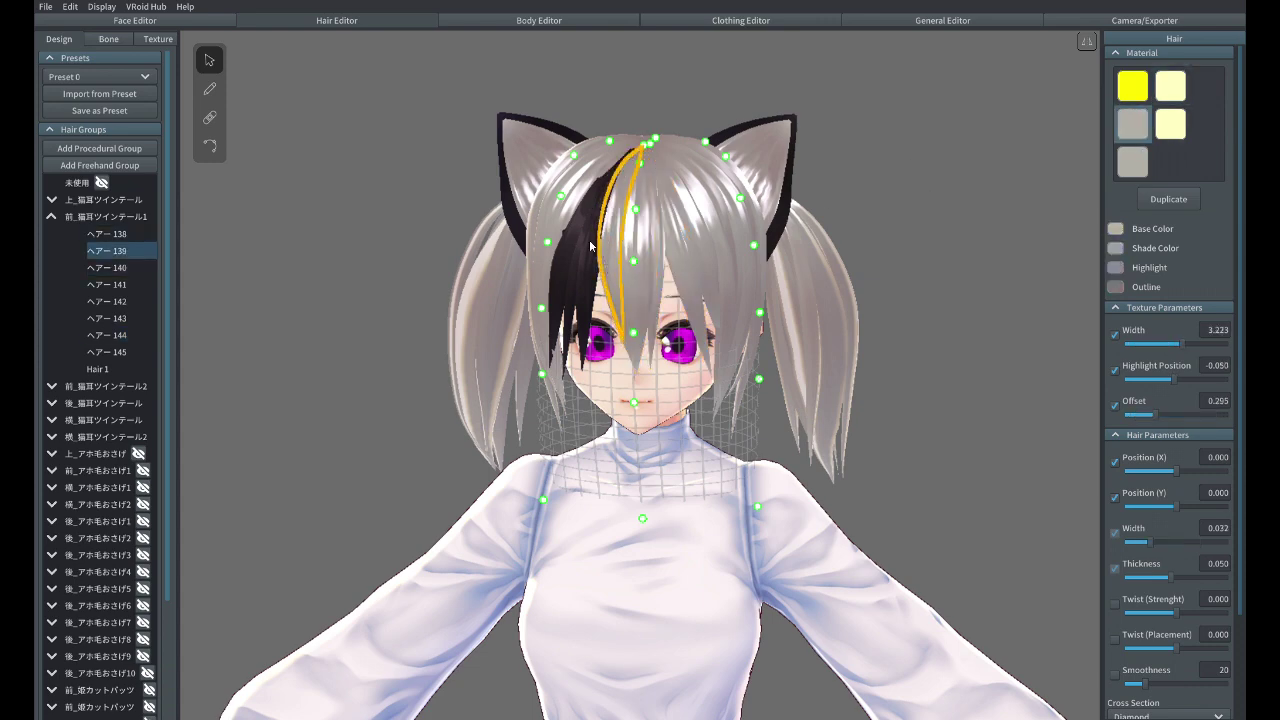
Assign the light grey material to the remaining dark bang strands beside the face, including ヘアー 143
click(588, 244)
click(1136, 127)
click(566, 243)
click(1134, 127)
click(571, 316)
click(1134, 127)
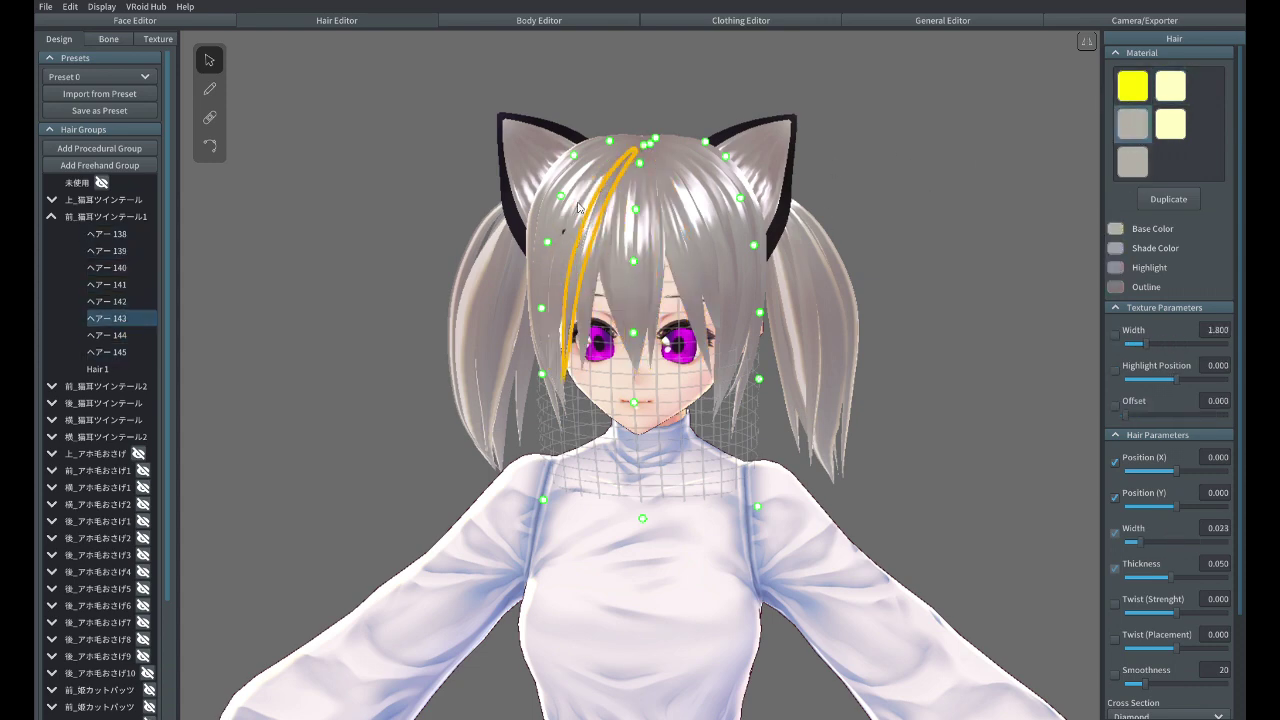
Assign the light grey material to the small dark strand of 前_猫耳ツインテール2 showing through above the bangs
click(565, 234)
scroll(600, 220, up, 3)
click(526, 160)
click(1134, 127)
scroll(880, 170, down, 3)
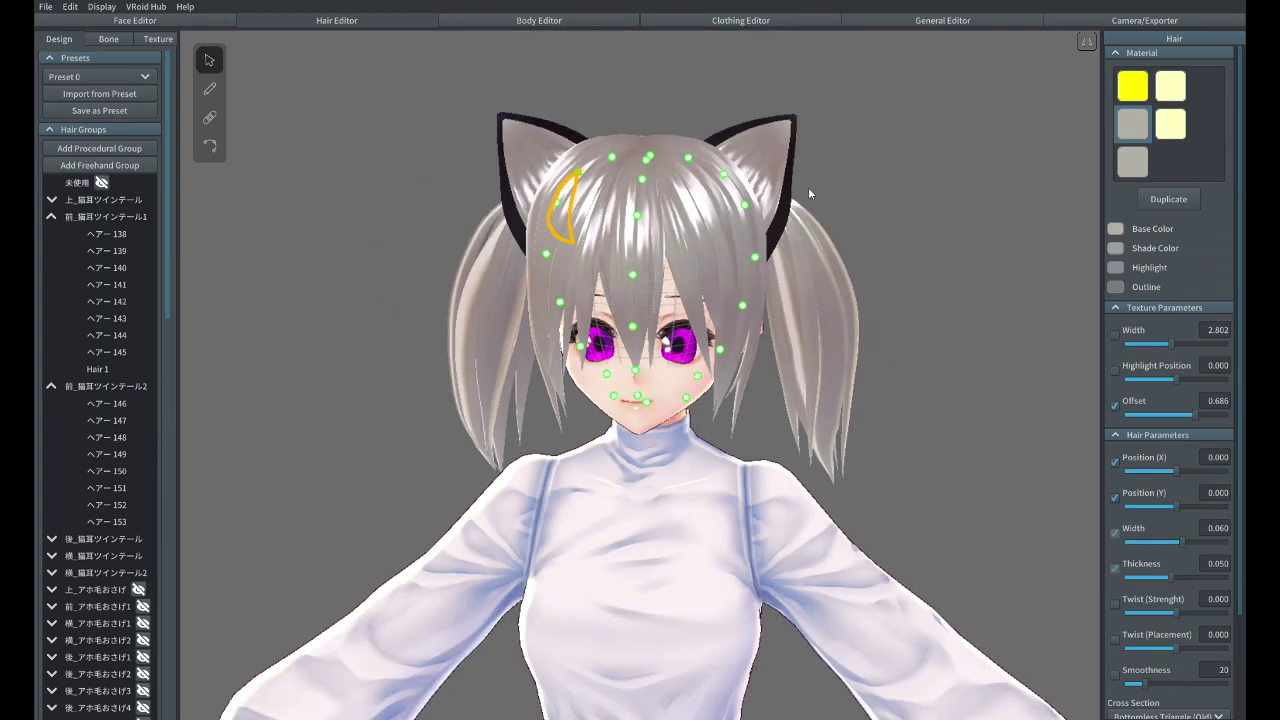
Assign the light grey material to the black outer parts of the cat ears
click(782, 205)
click(1134, 130)
click(564, 135)
Switch ear strand ヘアー 3 to the duplicated grey material and set its base and shade colours to white FFFFFF
click(537, 155)
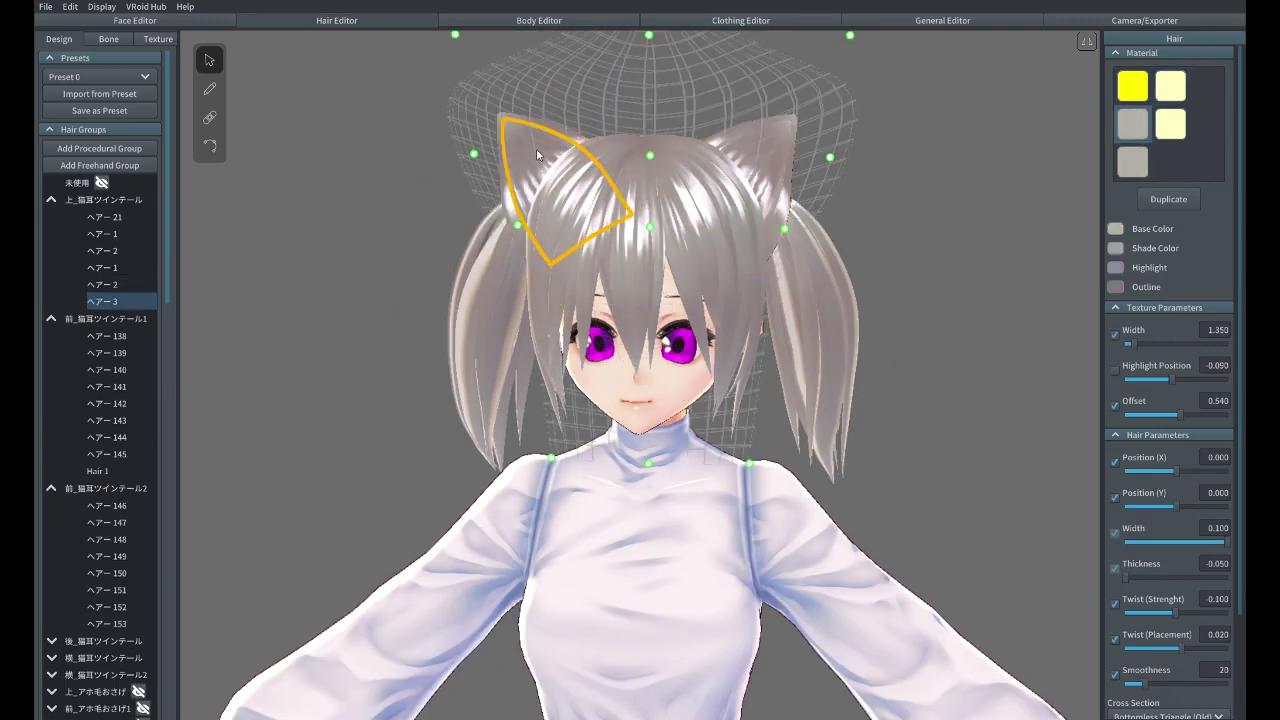
click(1179, 126)
click(1133, 163)
click(1116, 229)
drag(1035, 285, 929, 219)
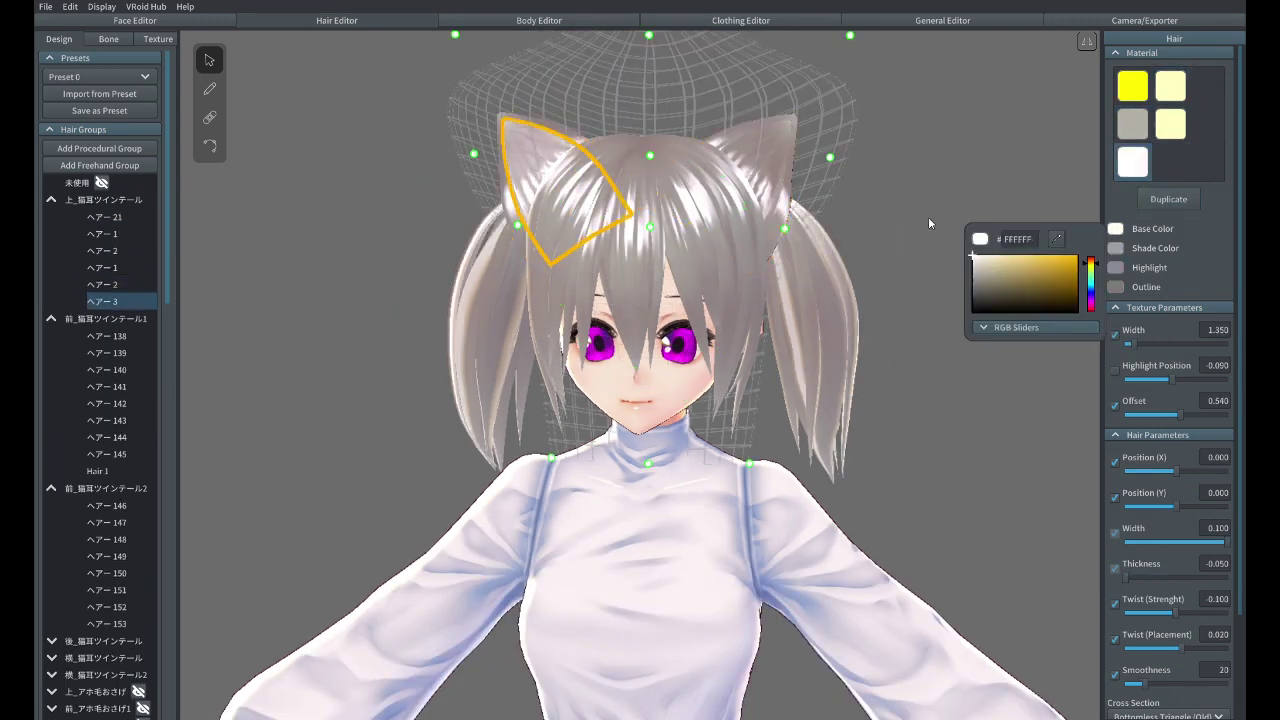
click(1115, 248)
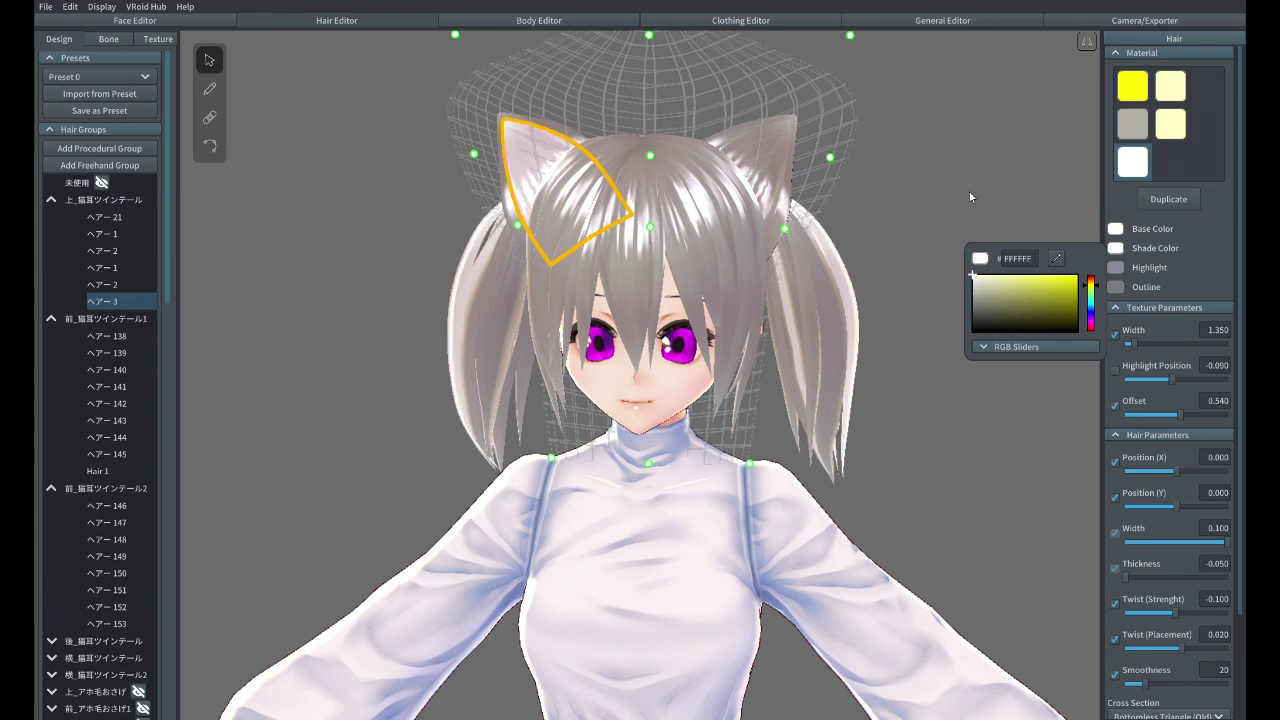
Select the opposite ear's strand ヘアー 2 and set its grey material's base colour to white FFFFFF
click(790, 163)
click(1116, 229)
drag(986, 273, 963, 245)
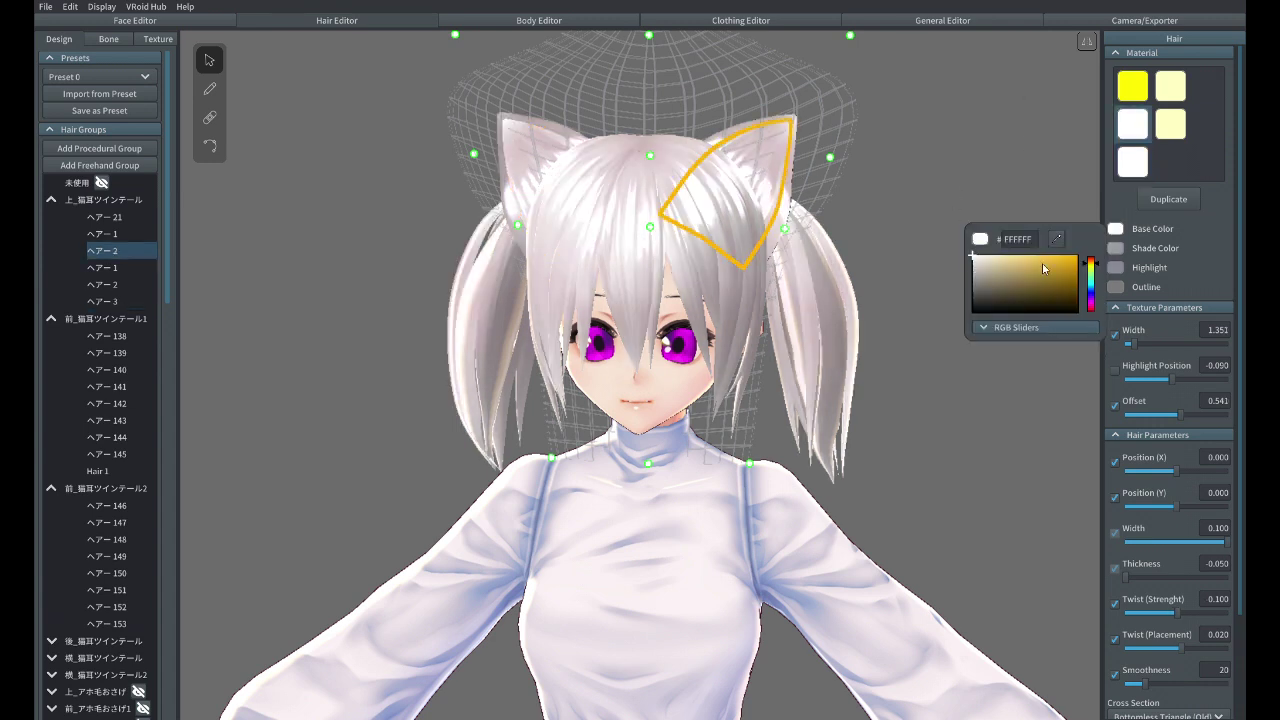
Undo the last white colour changes made to the light grey hair material
click(1114, 249)
key(ctrl+z)
key(ctrl+z)
key(ctrl+z)
Try whitening the base, shade and highlight colours of the pale yellow material on cat ear strand ヘアー 3
click(520, 169)
click(130, 301)
click(1164, 97)
click(1116, 269)
drag(974, 298, 962, 264)
click(1115, 249)
click(1115, 230)
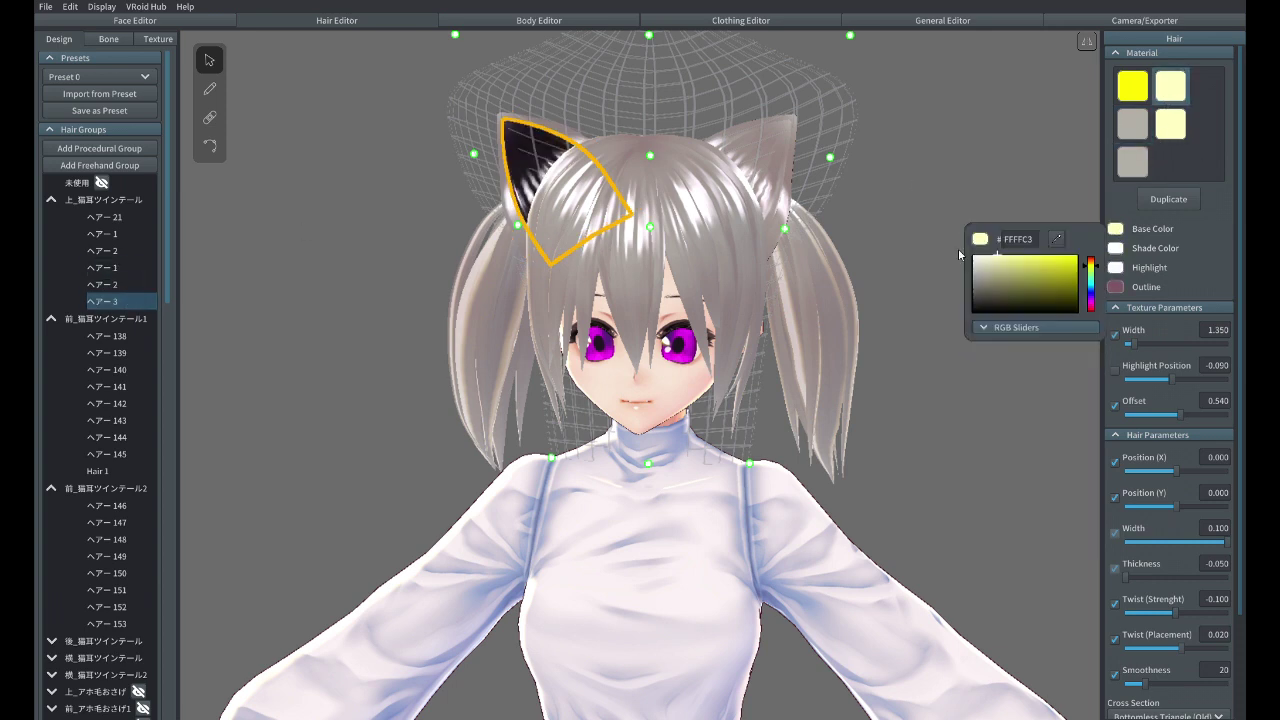
click(1172, 107)
Examine the individual cat ear strands and the black hair at the back of the head for remaining dark parts
click(119, 234)
click(118, 218)
click(115, 252)
click(903, 288)
right_drag(903, 288, 860, 228)
click(636, 308)
click(558, 300)
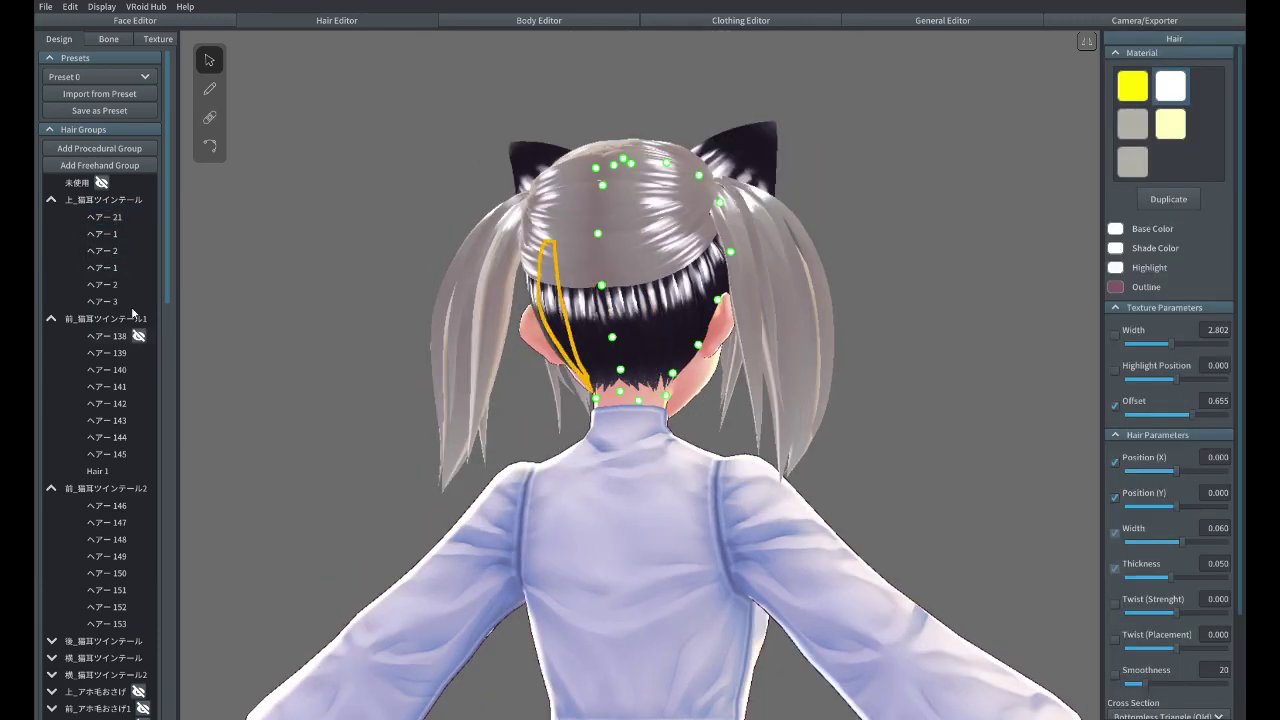
Collapse the expanded 上_猫耳ツインテール and 前_猫耳ツインテール groups in the hair group list
scroll(85, 310, down, 3)
click(55, 277)
click(51, 112)
scroll(51, 115, up, 3)
click(51, 159)
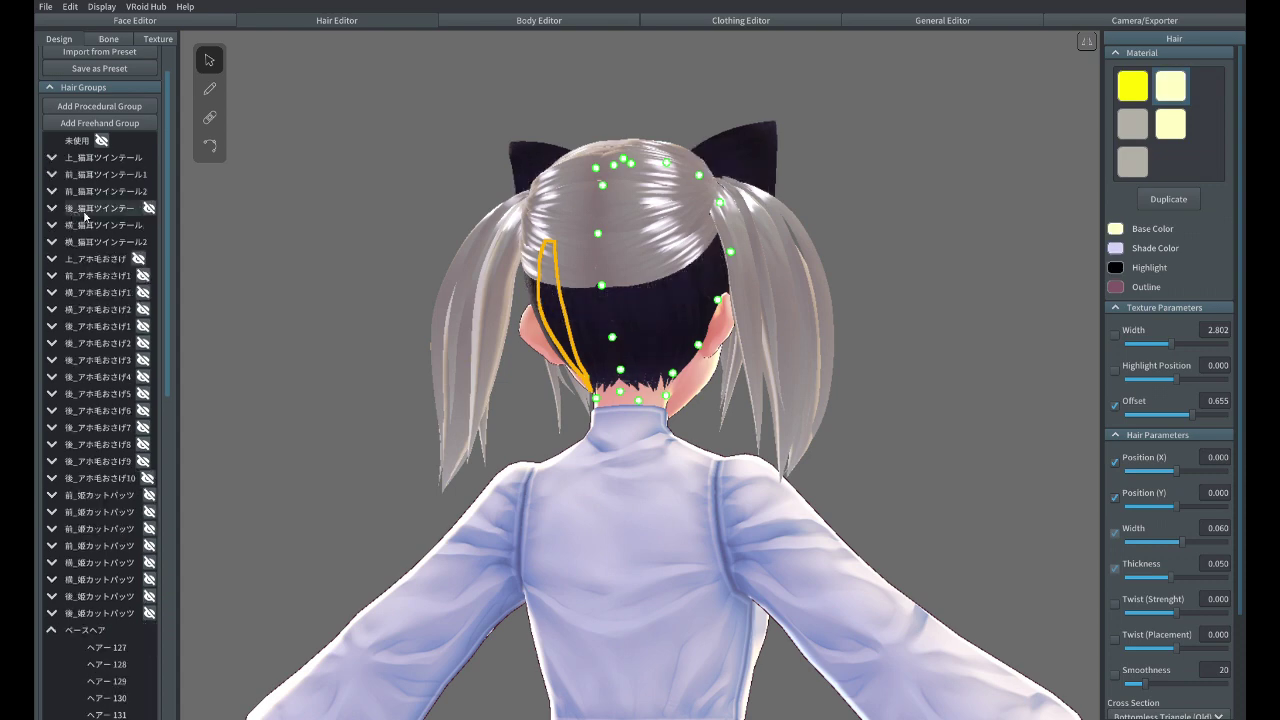
Assign the light grey material to the black and yellow bangs strands of 前_猫耳ツインテール1
right_drag(923, 305, 734, 304)
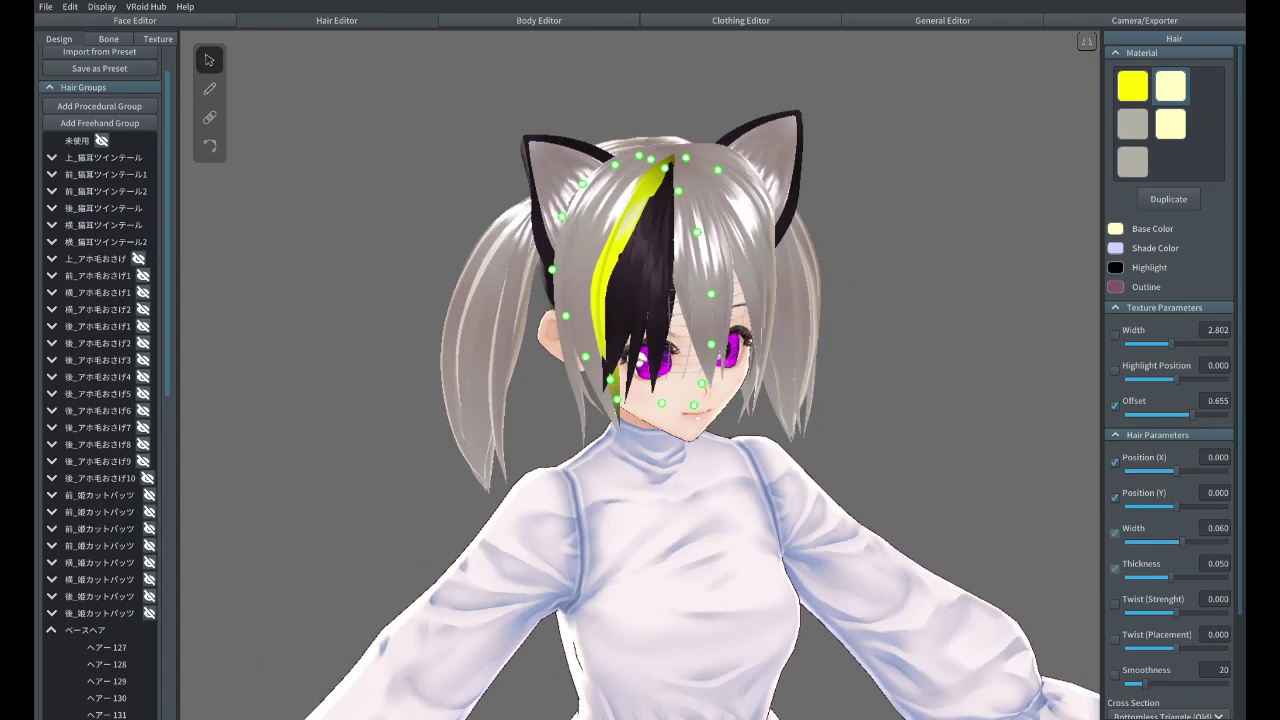
click(642, 291)
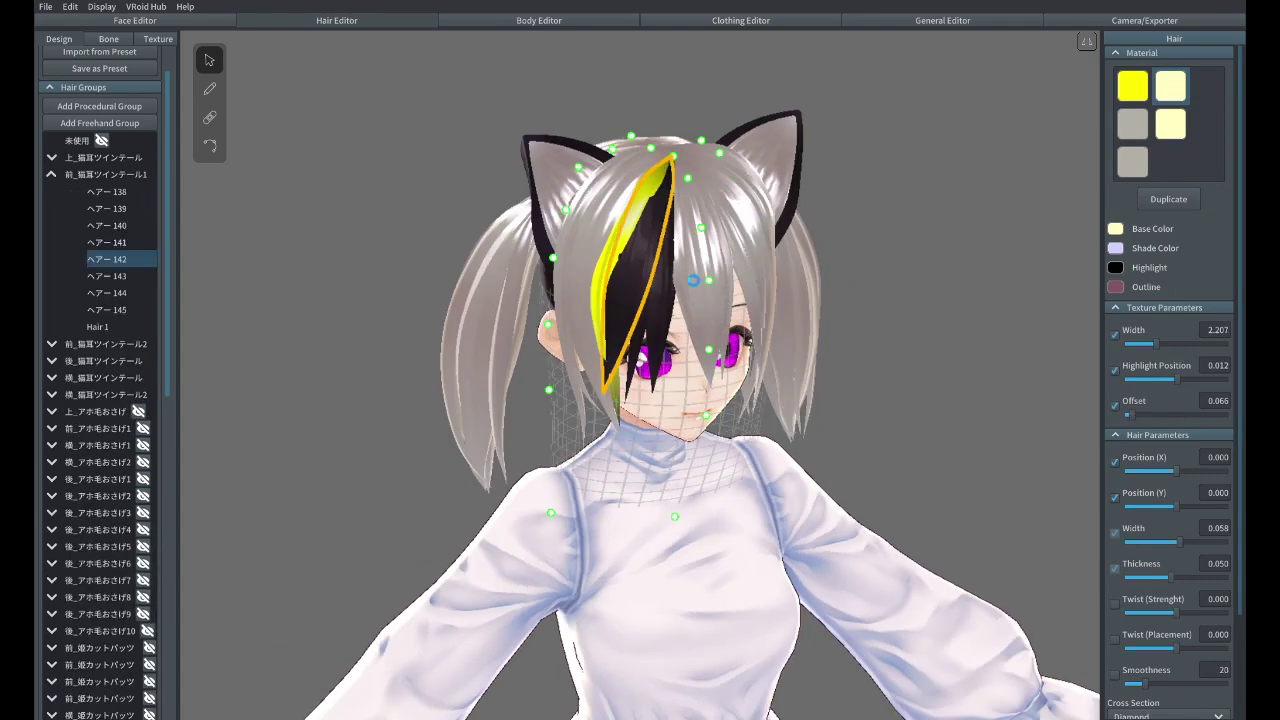
click(624, 255)
click(620, 256)
click(1132, 124)
click(586, 255)
Assign the light grey material to the black strand at the centre of the lower back hair
right_drag(579, 306, 790, 305)
click(620, 352)
click(1132, 124)
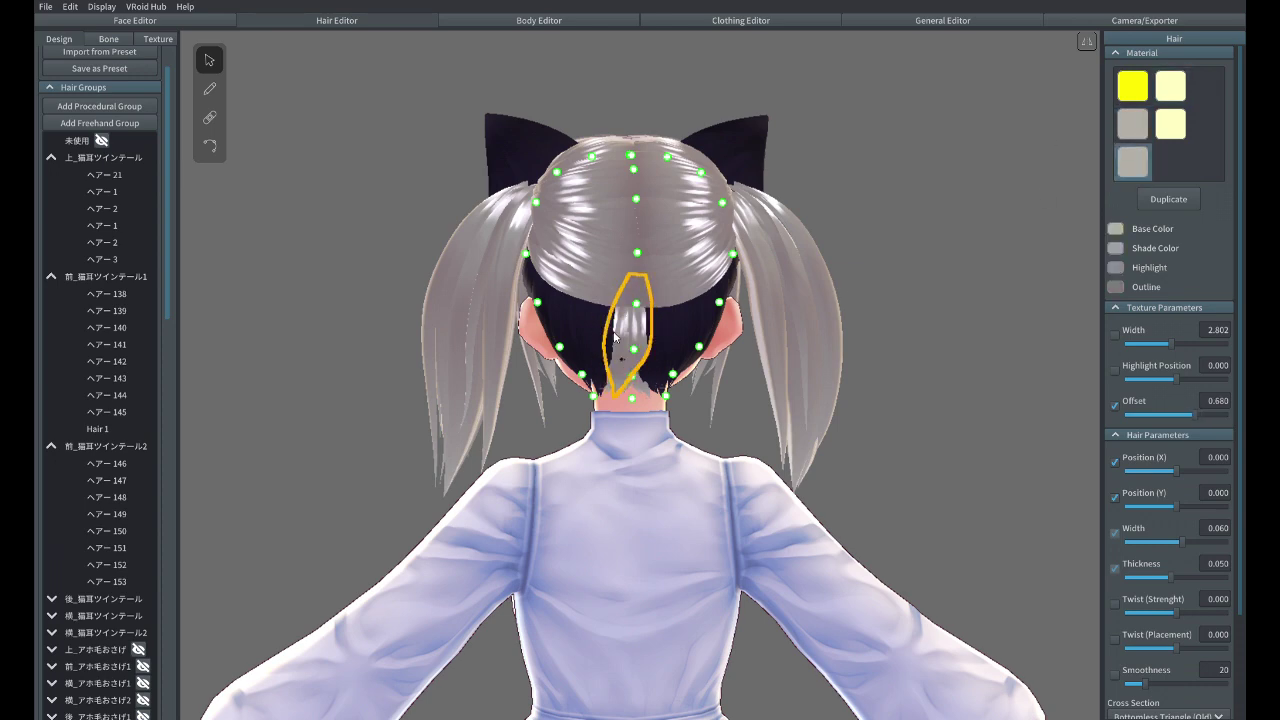
scroll(614, 335, up, 3)
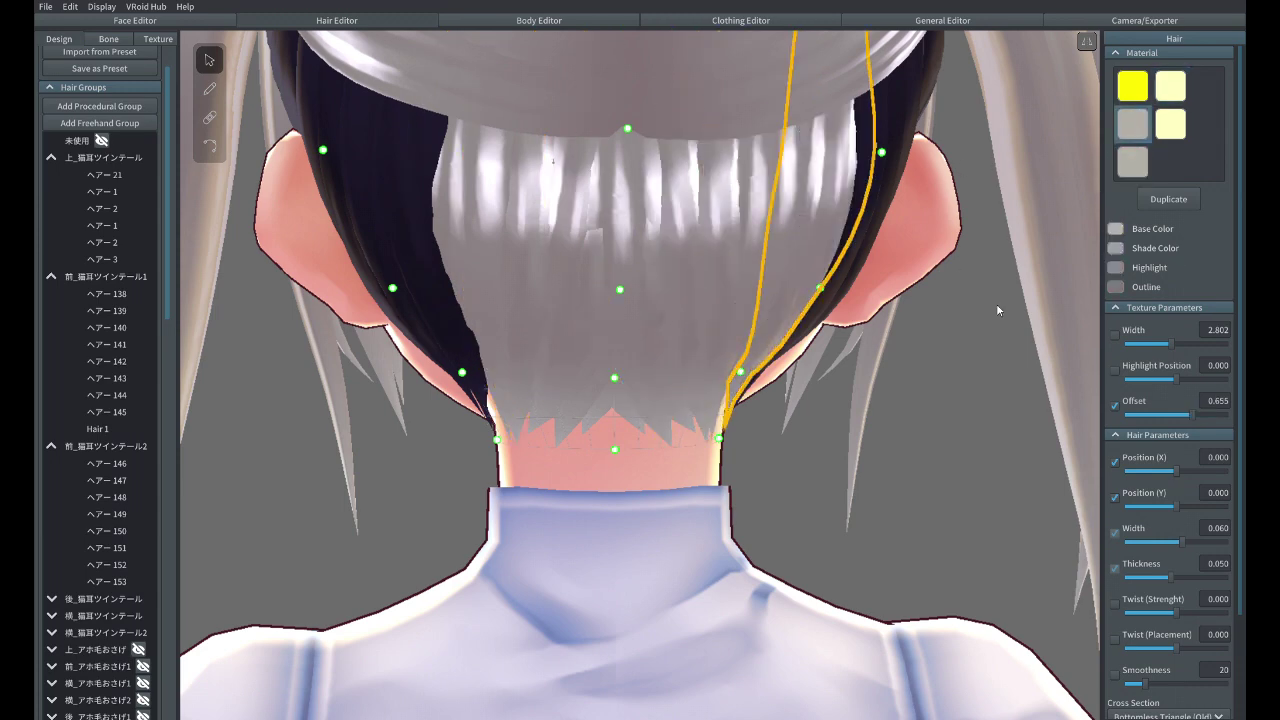
Assign the light grey material to the dark strands at the side of the head beneath the twin tail
right_drag(996, 303, 740, 285)
right_drag(825, 150, 597, 135)
click(627, 228)
click(548, 90)
click(567, 163)
click(566, 74)
right_drag(566, 74, 1122, 142)
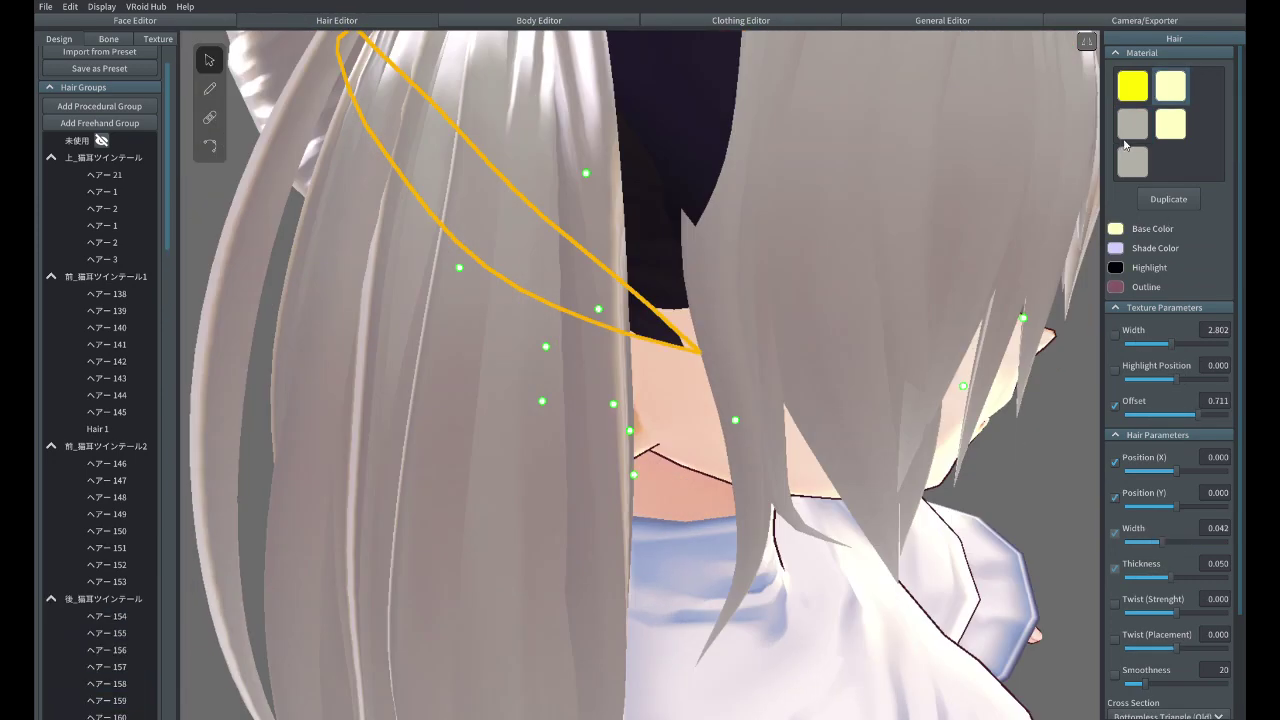
click(707, 215)
click(800, 140)
scroll(849, 210, down, 5)
click(735, 120)
click(690, 125)
Assign the light grey material to further dark strands around the lower back of the head
right_drag(665, 310, 631, 309)
click(625, 310)
click(1132, 162)
click(580, 302)
click(1132, 124)
click(588, 272)
click(1132, 124)
Assign the light grey material to the last dark back-hair strands and clear the hair selection
right_drag(655, 372, 625, 335)
click(507, 212)
click(1132, 124)
right_drag(640, 282, 615, 272)
click(458, 195)
click(1132, 124)
right_drag(500, 290, 1066, 149)
right_drag(920, 235, 738, 222)
scroll(739, 230, down, 6)
click(796, 316)
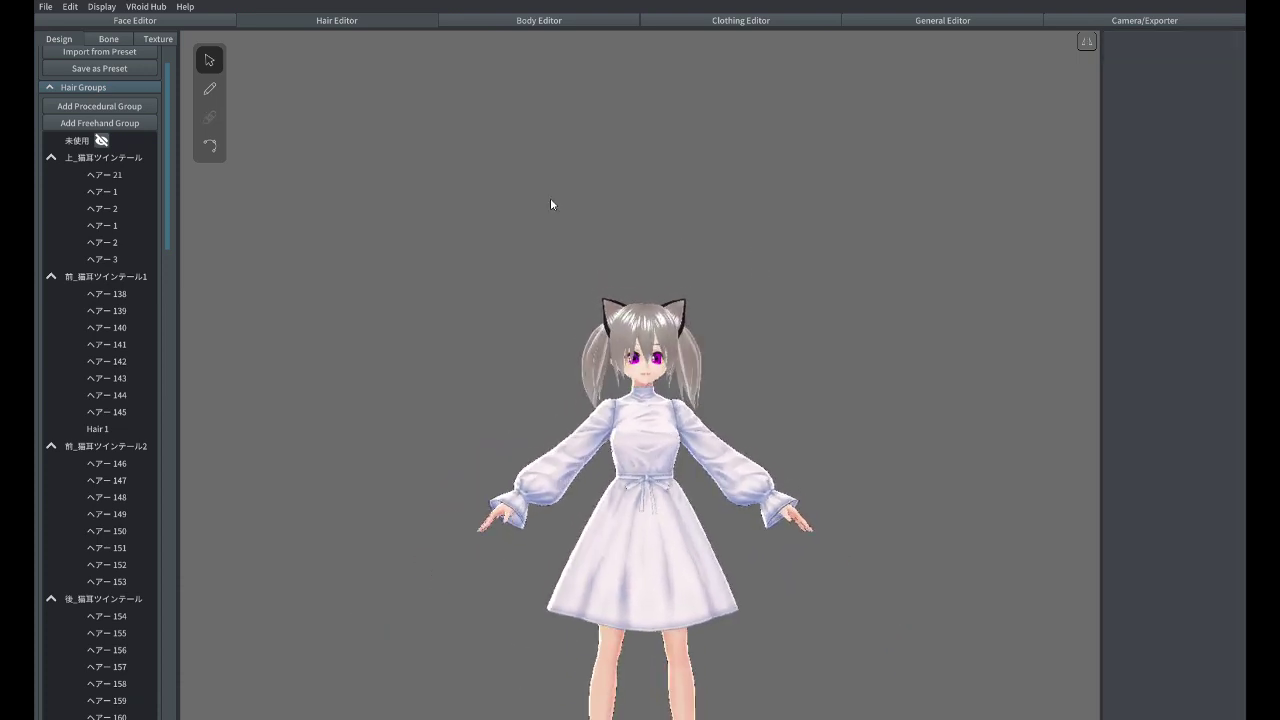
Set the body's outline width to 0.00 and look over the general rim light and shading settings
click(974, 24)
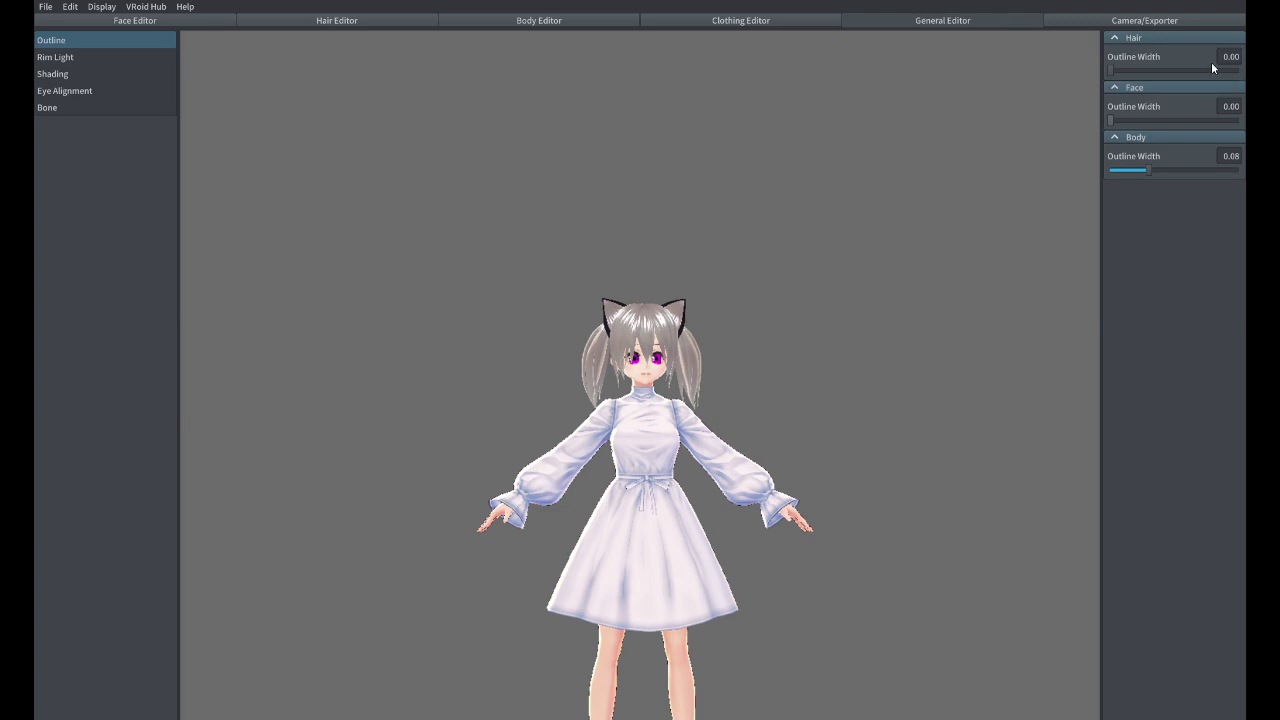
scroll(750, 346, up, 4)
right_drag(750, 346, 837, 341)
scroll(838, 342, down, 6)
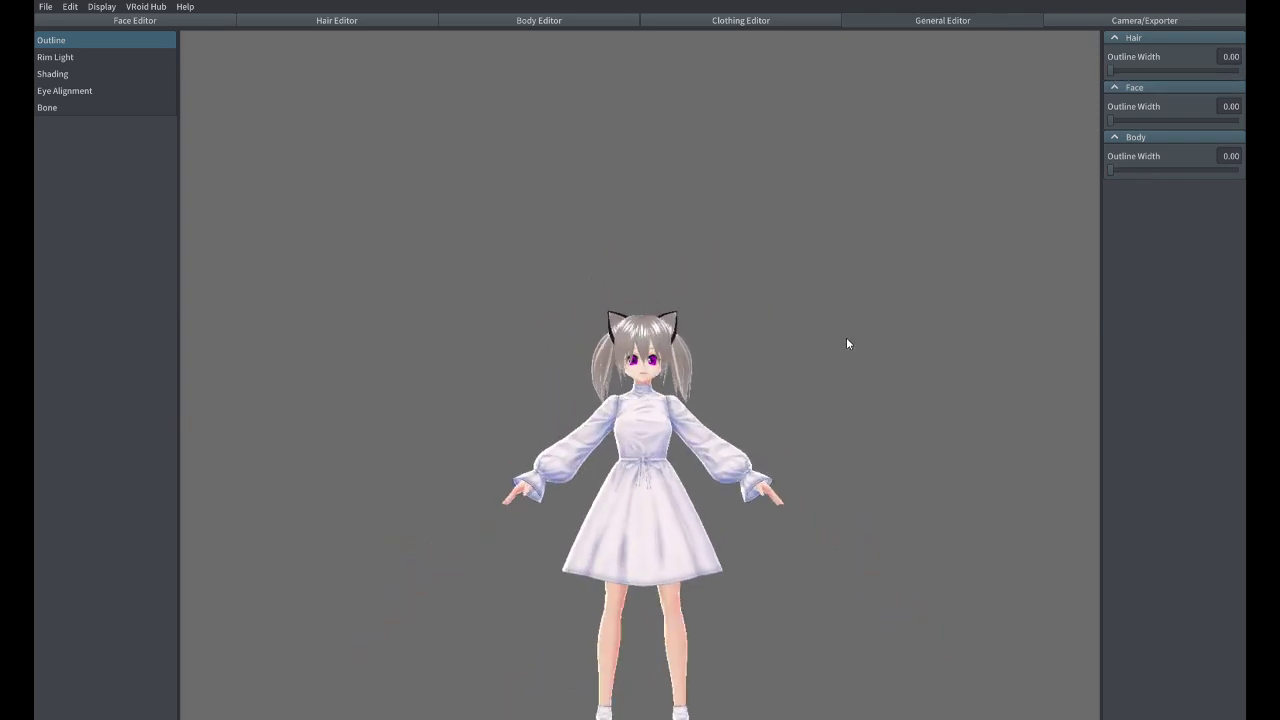
click(60, 57)
click(90, 74)
Set the long-sleeve dress's Skirt Flare to 39.9
click(338, 28)
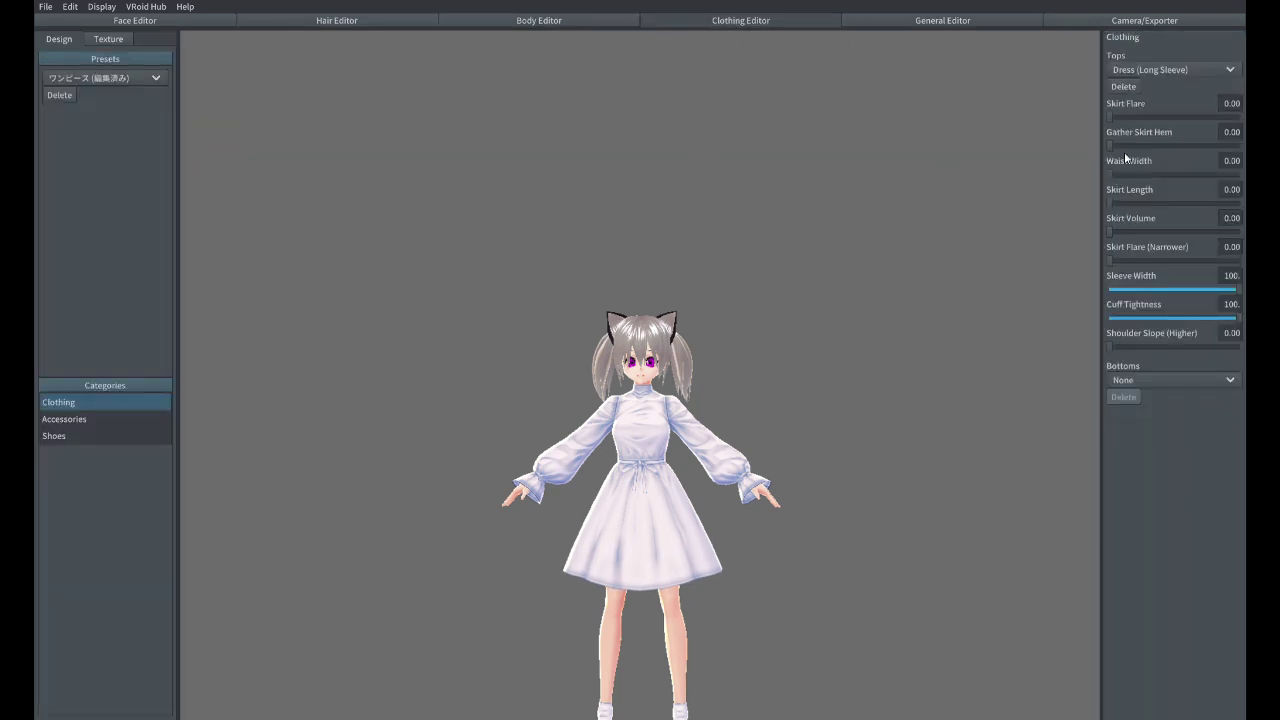
drag(1111, 118, 1161, 119)
drag(1152, 146, 1163, 150)
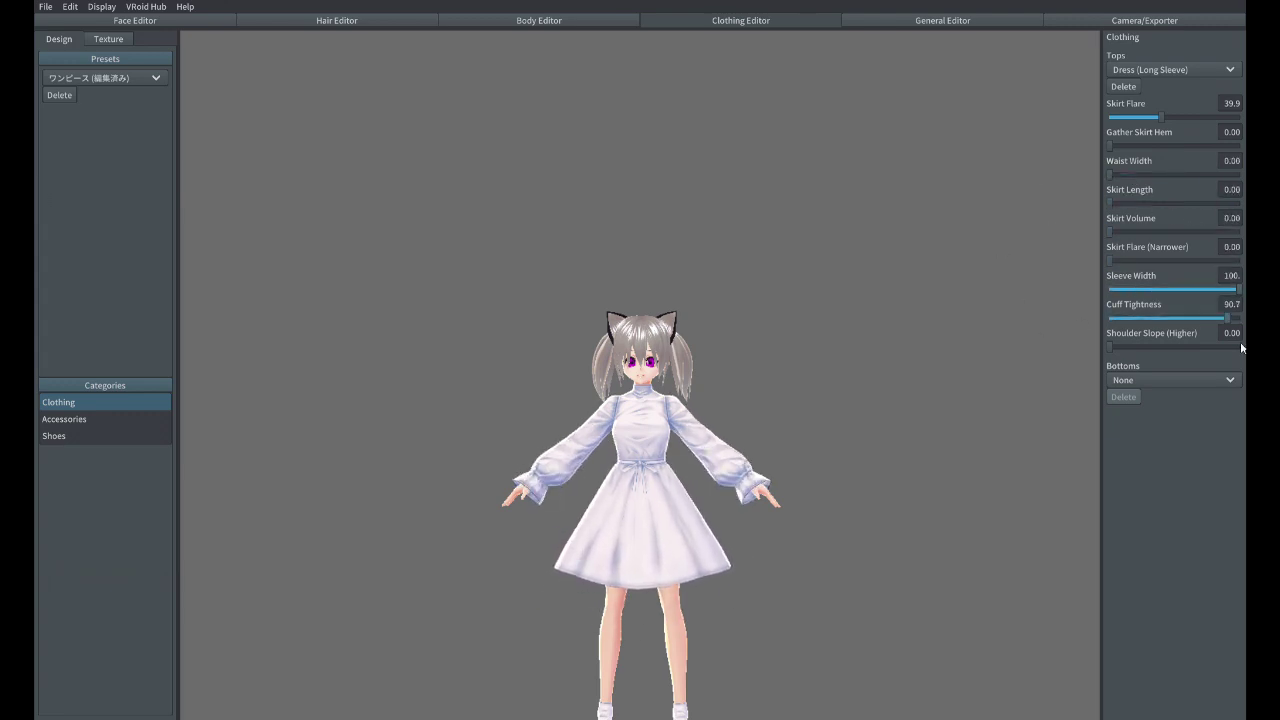
click(1193, 380)
click(1225, 378)
Try the Uniform (Pants) and Long Coat clothing presets and return to the ワンピース (編集済み) preset
click(108, 39)
click(60, 39)
click(140, 78)
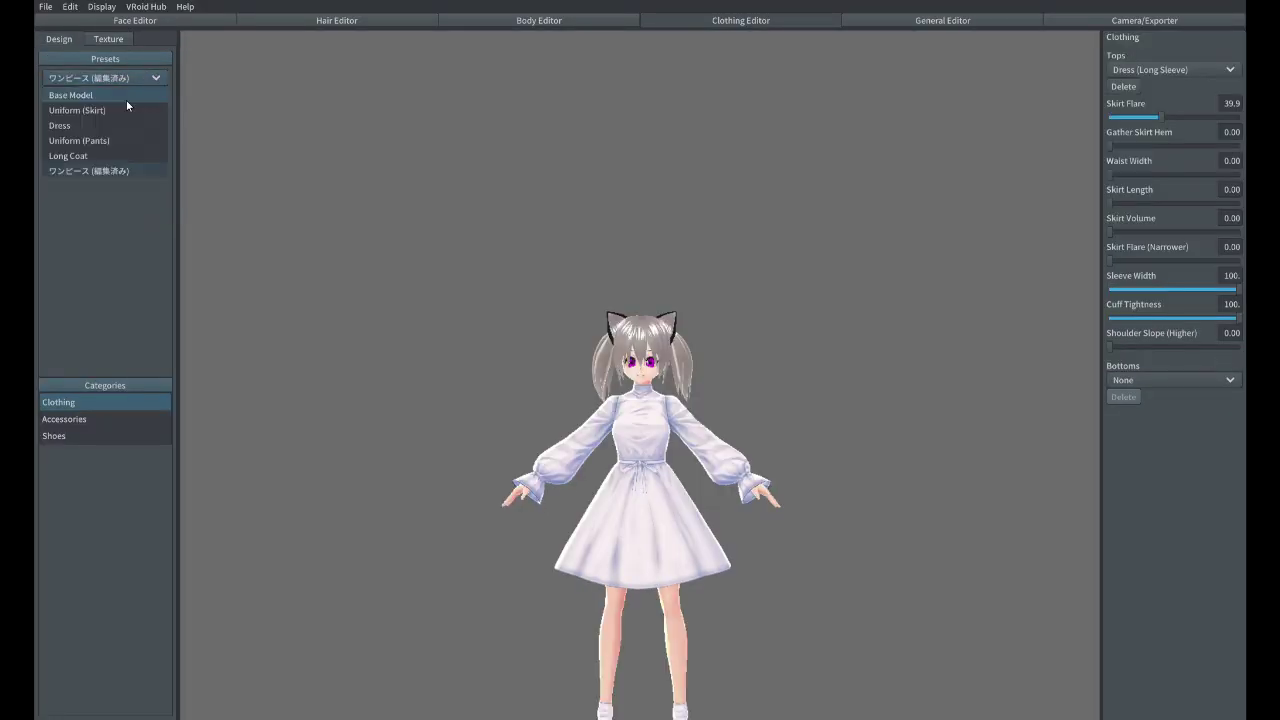
click(76, 126)
click(148, 79)
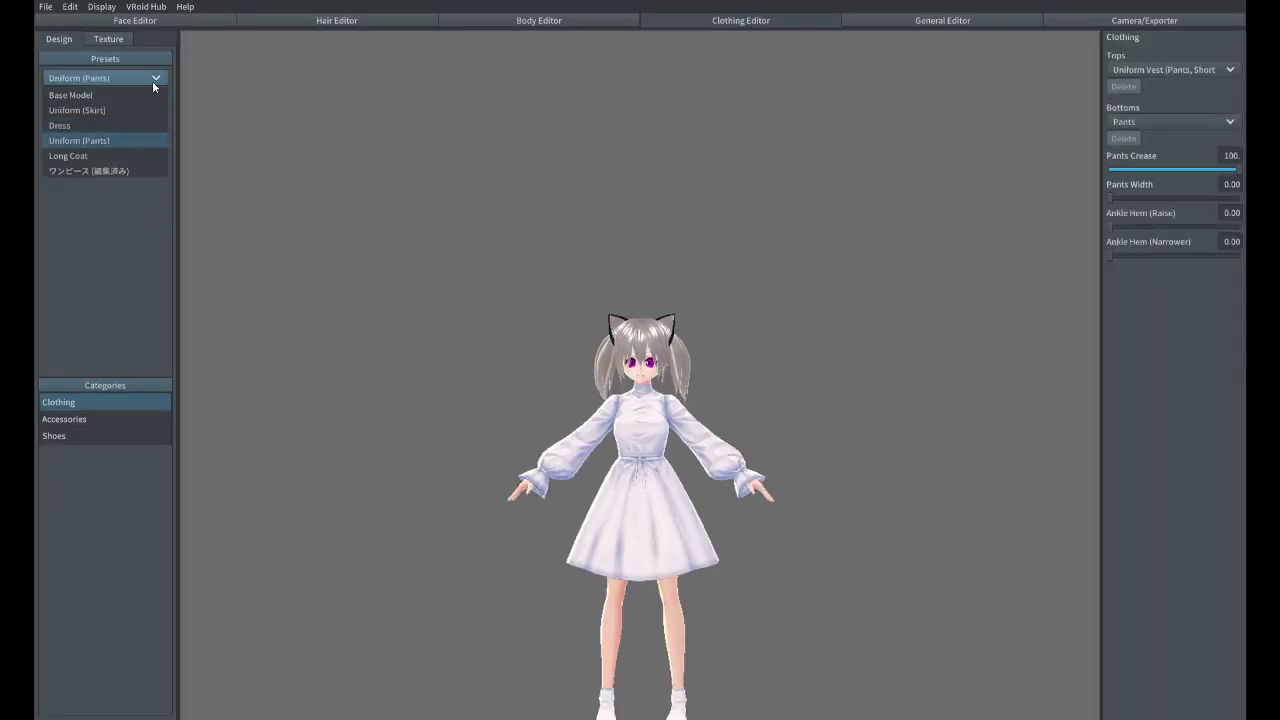
click(95, 156)
click(100, 78)
click(91, 169)
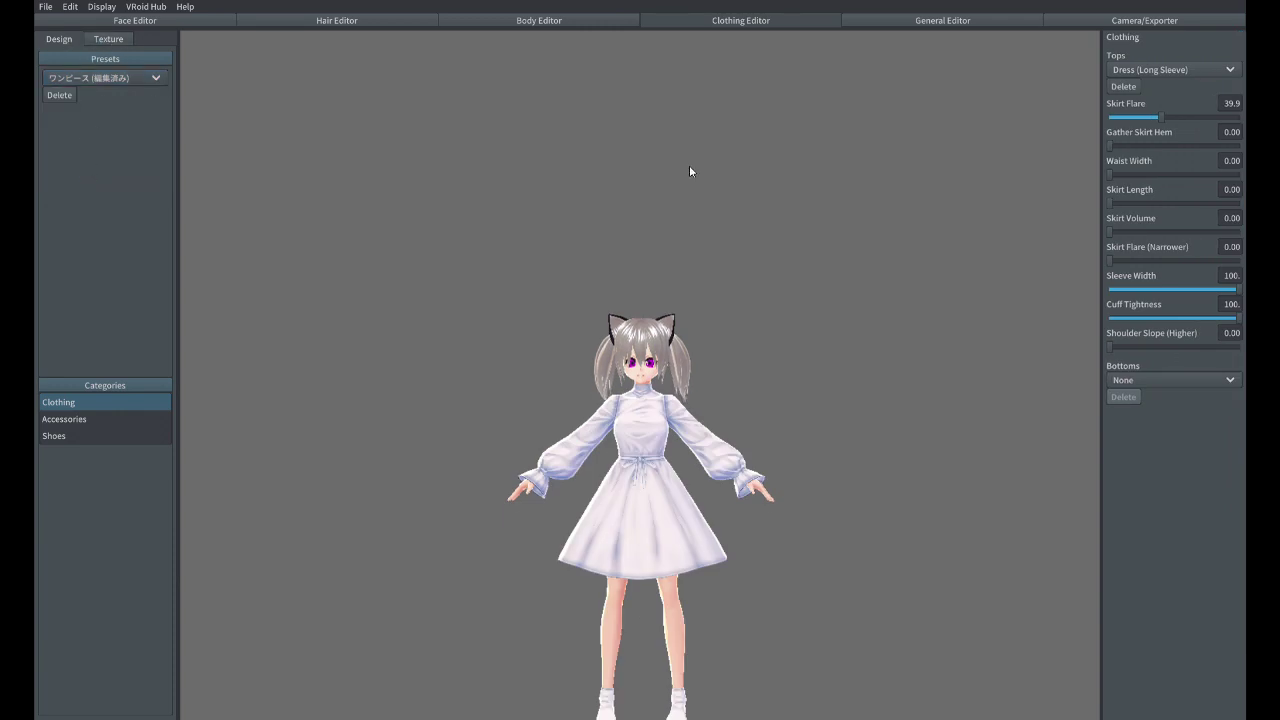
Try the Pants (Long Coat), Uniform Skirt and Pants bottoms under the dress and set Bottoms back to None
click(1172, 380)
click(1152, 457)
click(1190, 381)
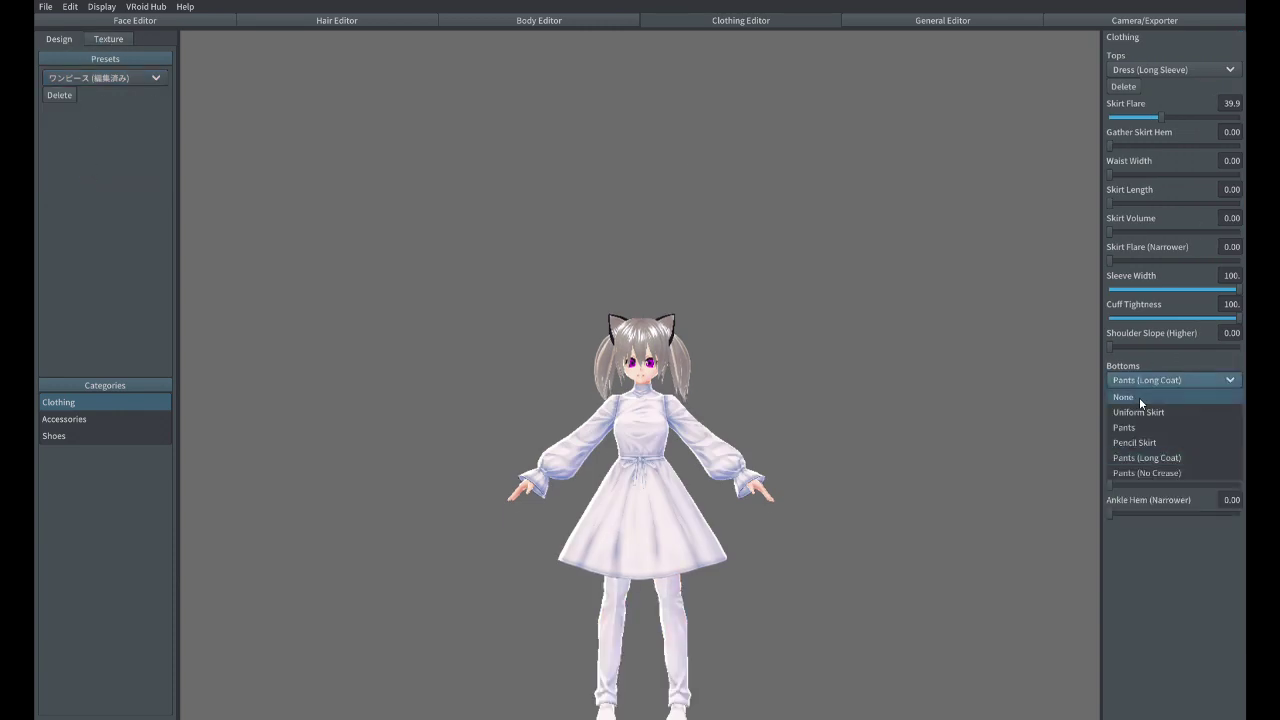
click(1141, 398)
click(1205, 381)
click(1192, 411)
click(1221, 380)
click(1190, 427)
click(1224, 380)
click(1182, 396)
Open the long-sleeve dress's texture for editing and set the brush thickness to 222
right_drag(940, 480, 892, 546)
click(108, 38)
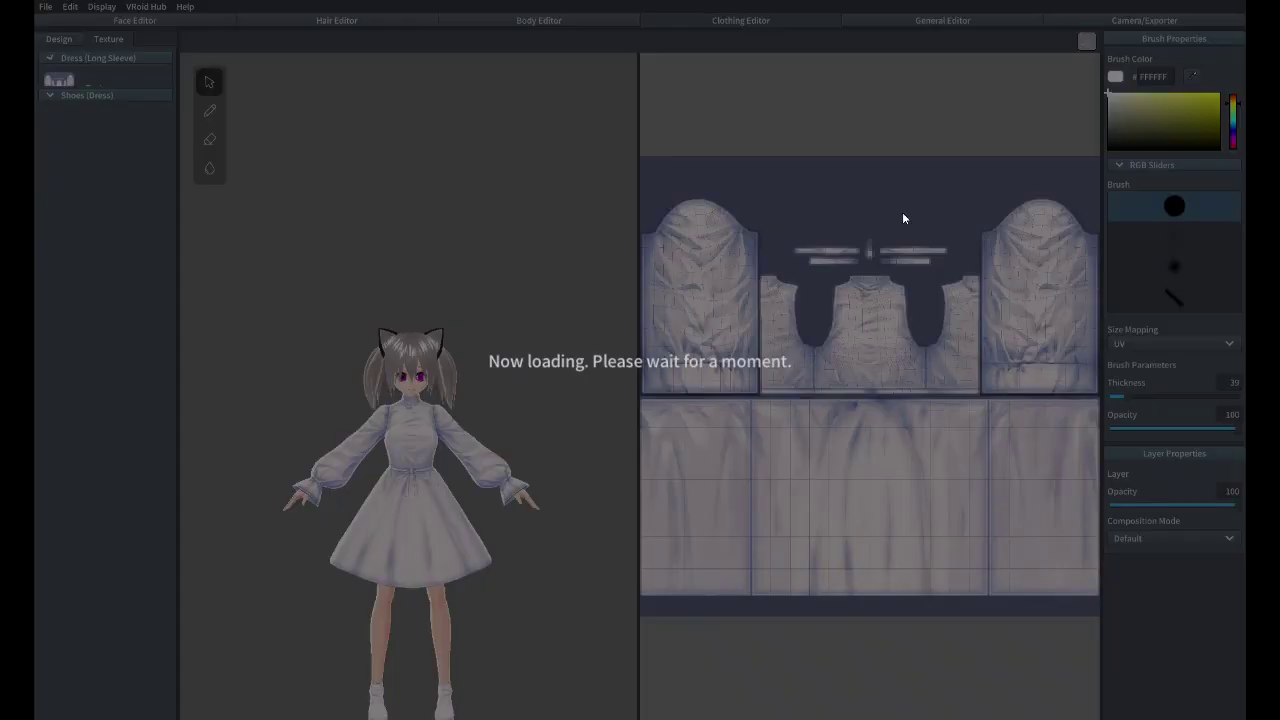
scroll(409, 436, up, 10)
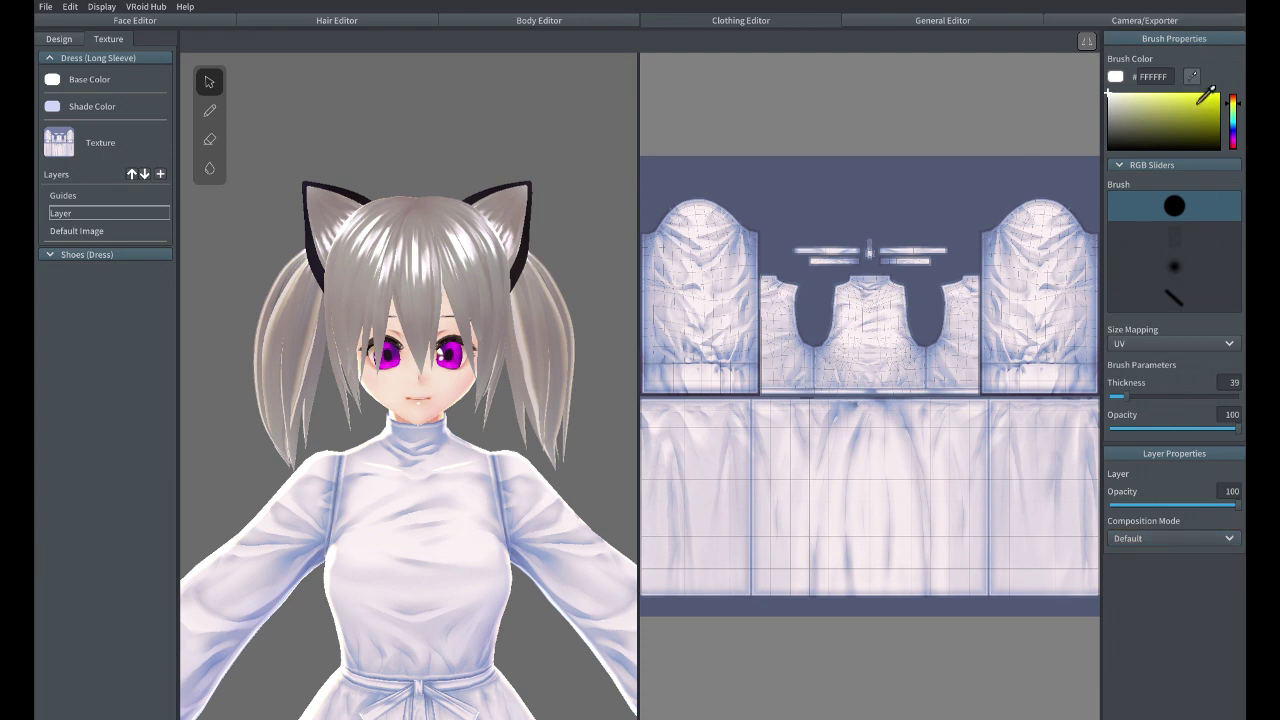
click(1204, 362)
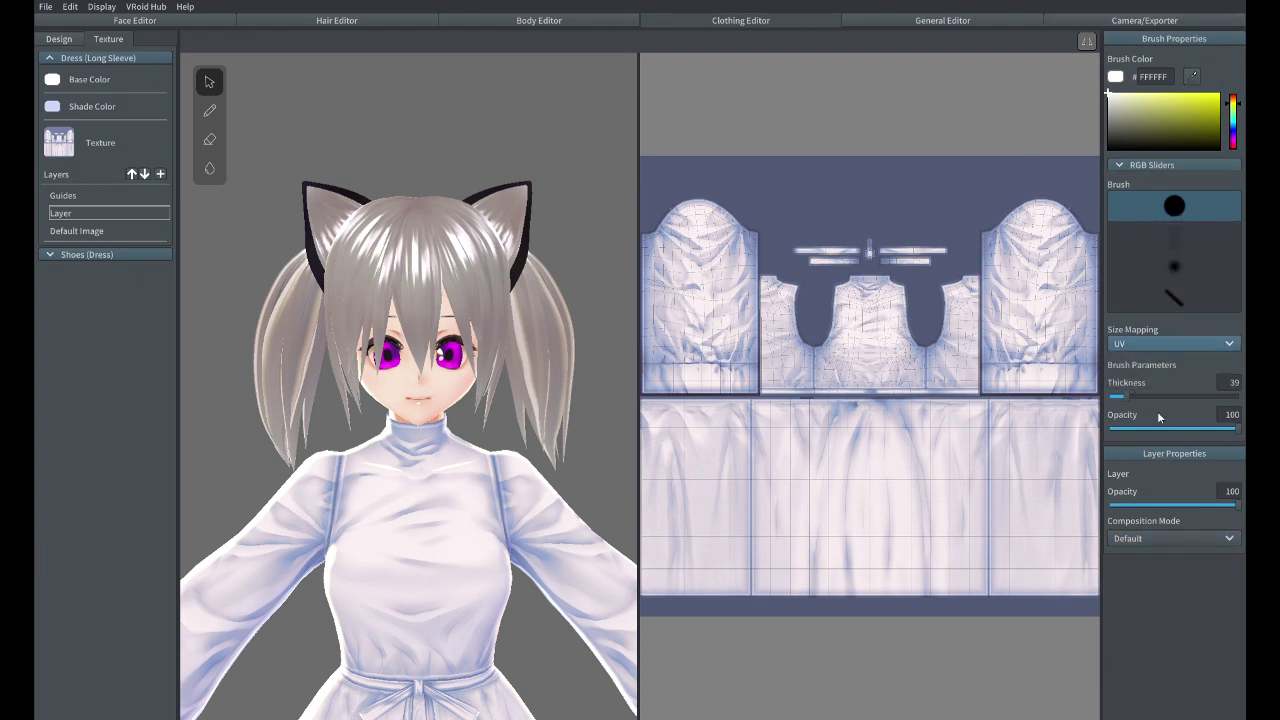
click(1176, 537)
key(e)
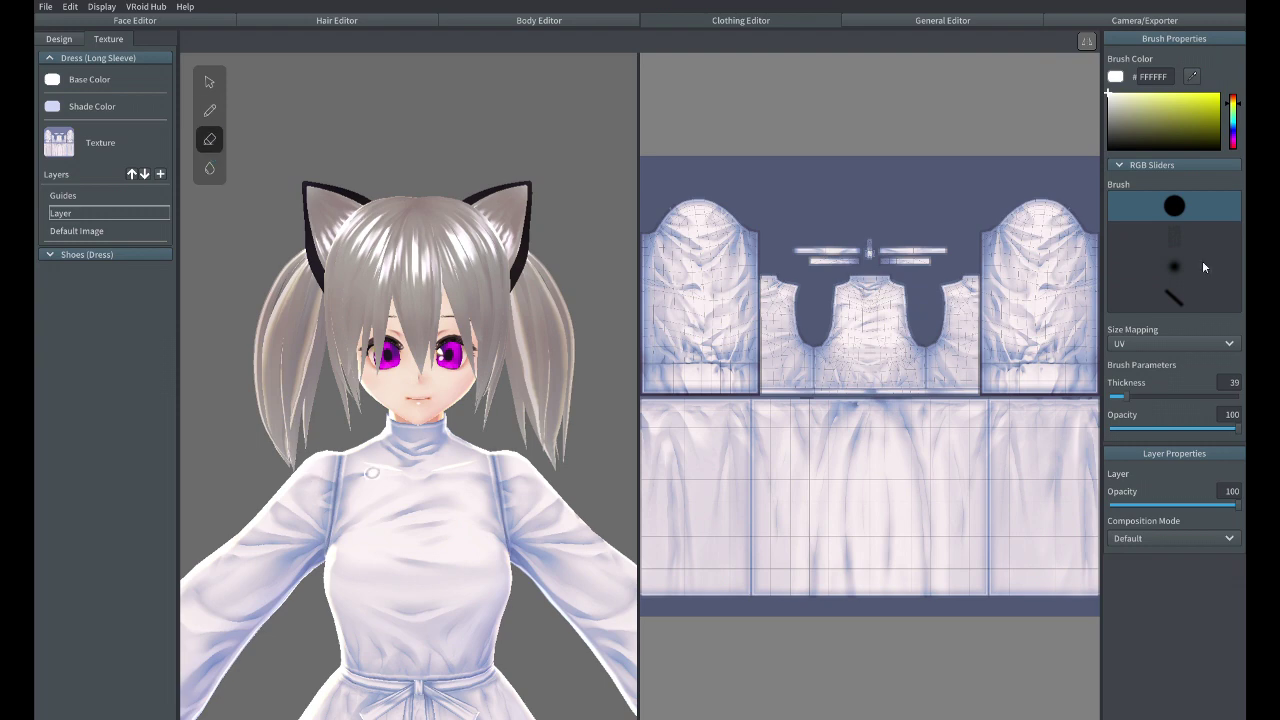
drag(1211, 398, 1204, 398)
Try painting the dress's upper chest white FFFFFF on the layer above the default image
scroll(886, 292, up, 3)
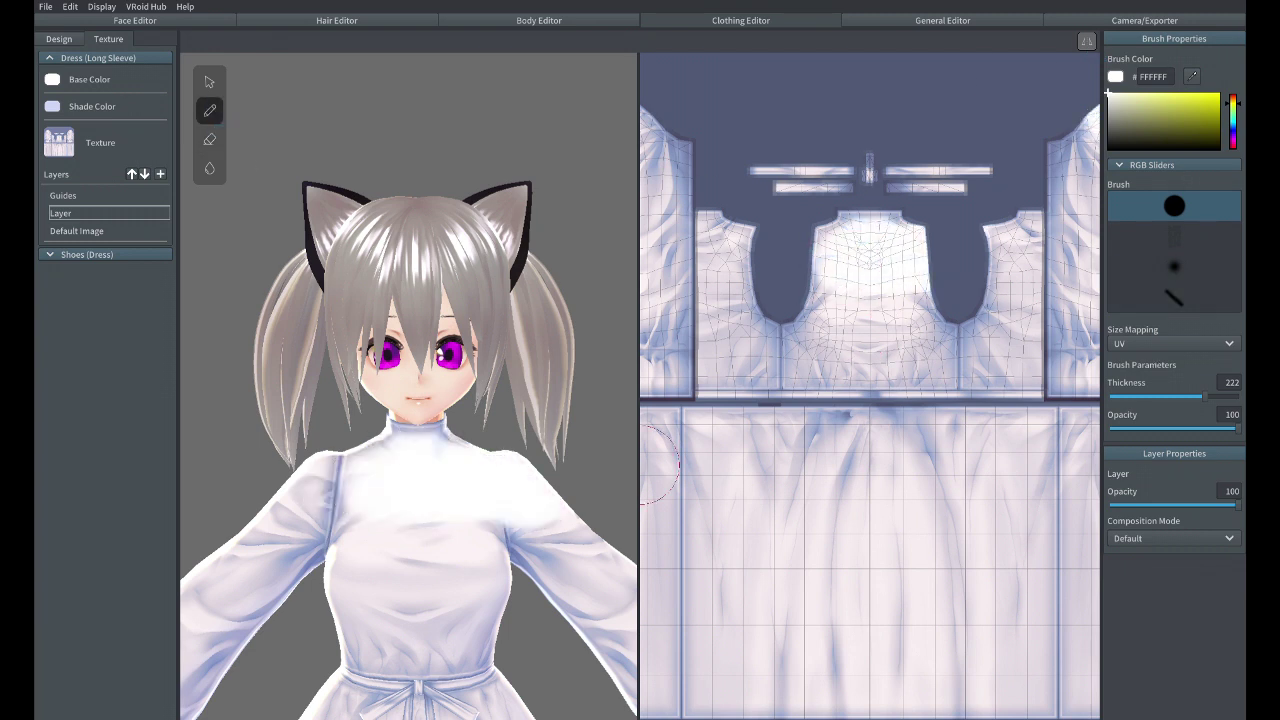
mouse_move(835, 248)
mouse_down()
mouse_move(938, 247)
mouse_move(828, 239)
mouse_move(908, 240)
mouse_move(831, 264)
mouse_move(813, 252)
mouse_up()
key(ctrl+z)
Erase the dress's upper chest, high collar and waist bow pieces from the Default Image layer
scroll(923, 314, up, 4)
mouse_move(661, 118)
mouse_down()
mouse_move(848, 123)
mouse_move(1001, 150)
mouse_up()
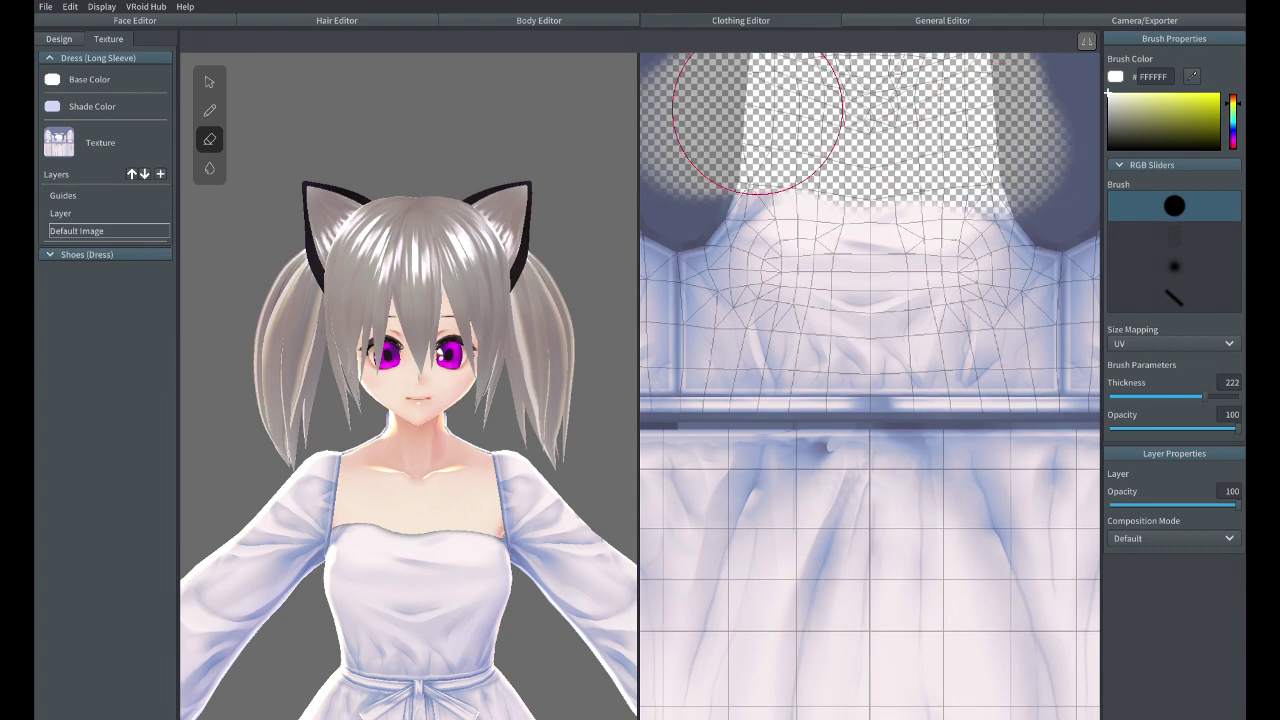
scroll(883, 172, down, 4)
drag(750, 190, 965, 205)
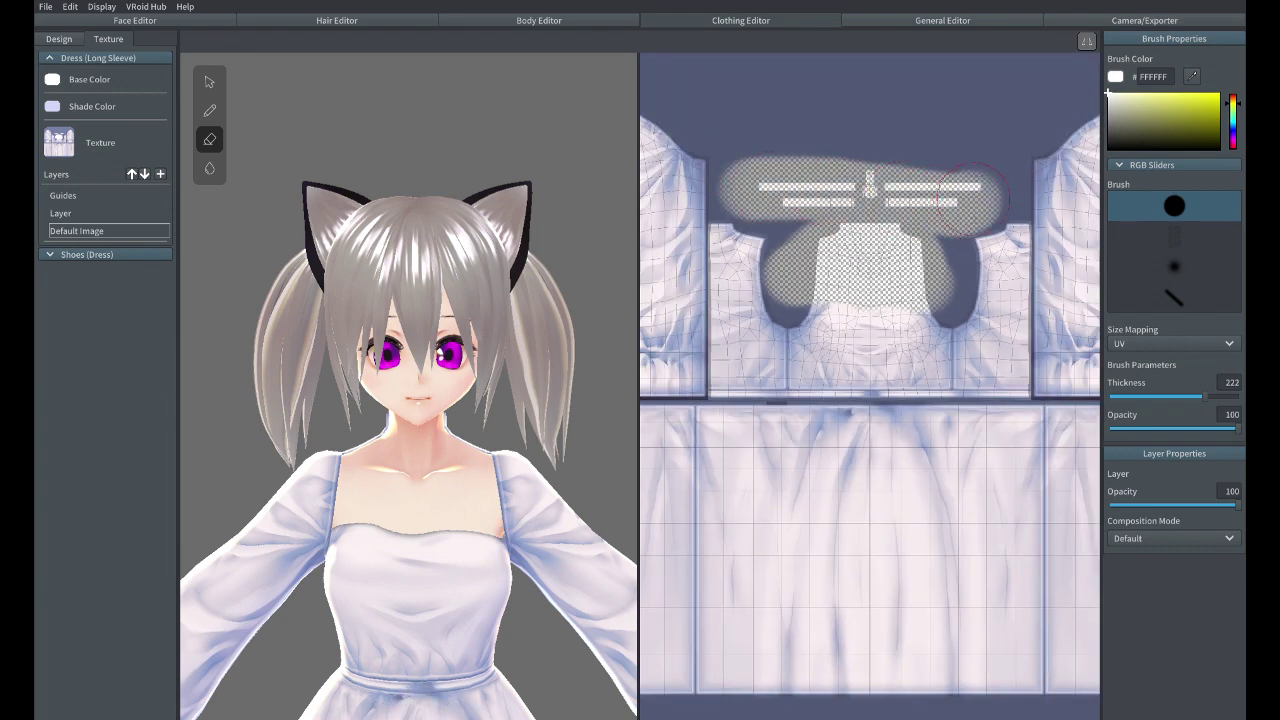
mouse_move(892, 143)
mouse_down()
mouse_move(1010, 110)
mouse_move(740, 140)
mouse_up()
scroll(1039, 407, down, 4)
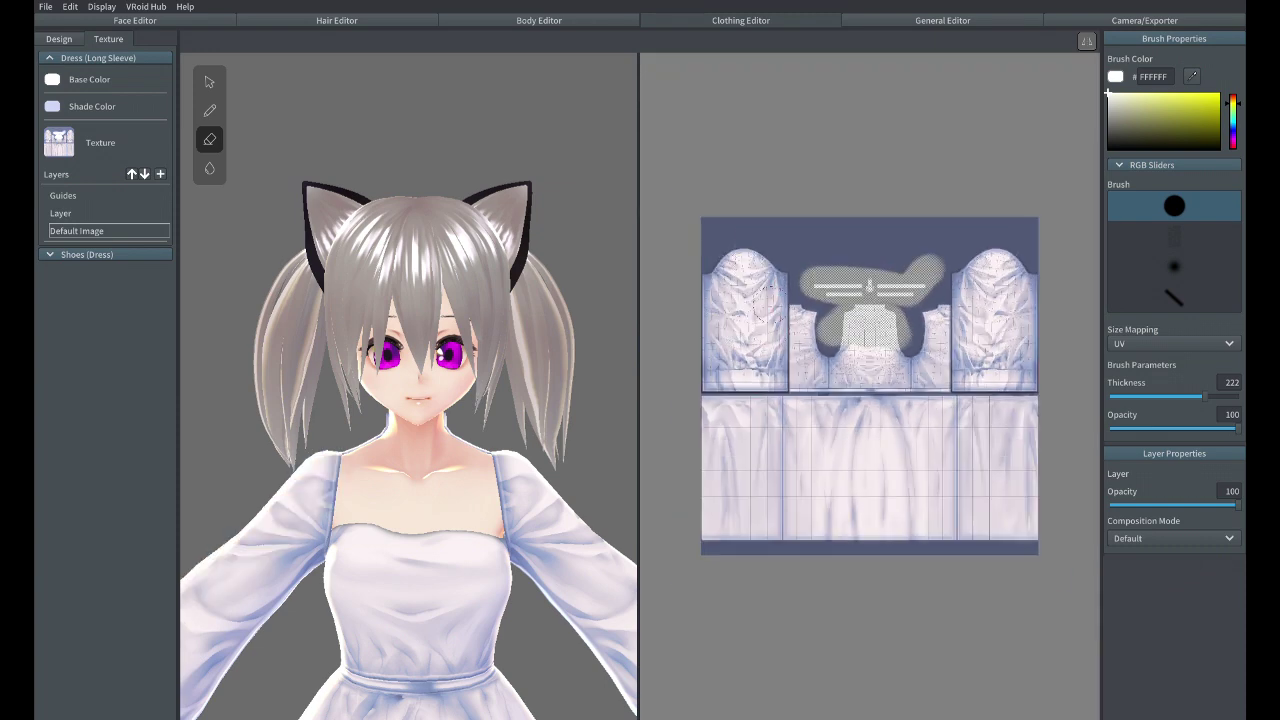
Try erasing a strip down the outer edge of one sleeve piece in the dress texture
scroll(777, 232, up, 3)
scroll(700, 250, down, 1)
drag(675, 182, 674, 384)
key(ctrl+z)
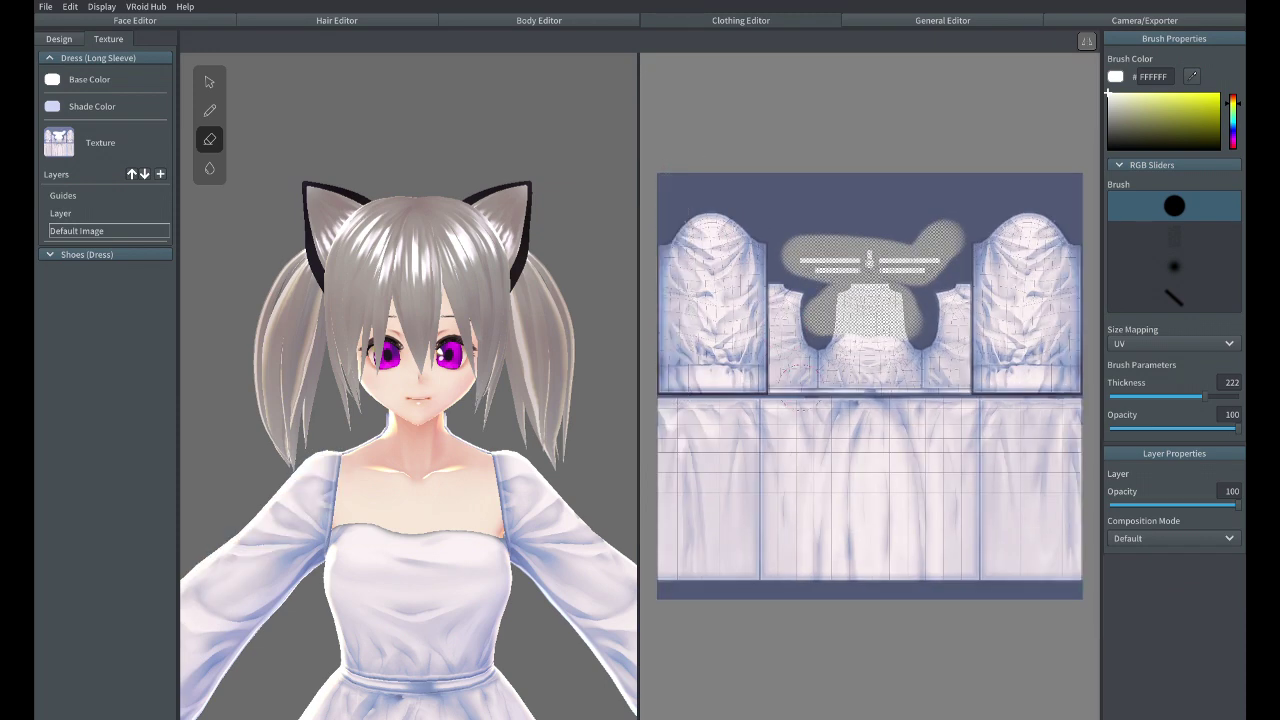
Try erasing the lower hem of the skirt in the dress texture
scroll(676, 386, down, 2)
scroll(430, 486, down, 8)
scroll(414, 643, up, 1)
scroll(415, 643, down, 1)
mouse_move(604, 570)
right_down()
mouse_move(562, 634)
mouse_move(594, 558)
right_up()
right_drag(570, 417, 430, 665)
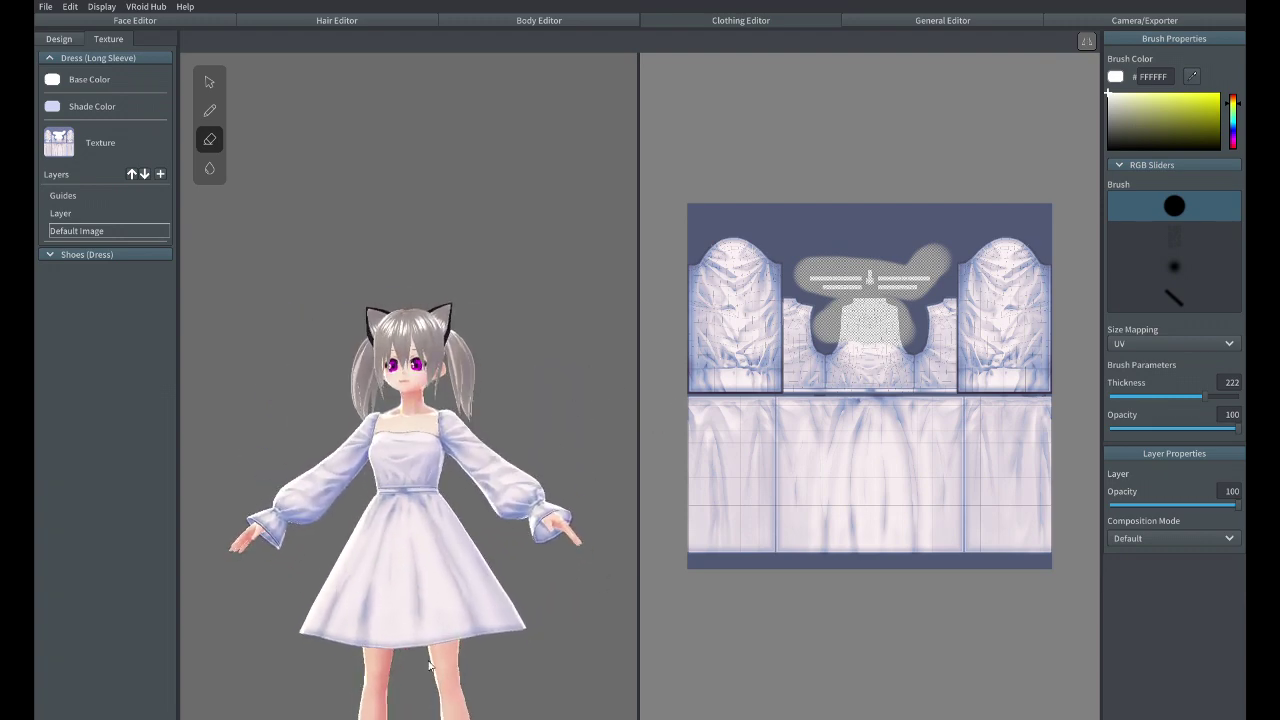
scroll(430, 665, up, 2)
drag(801, 544, 1056, 561)
key(ctrl+z)
drag(688, 542, 1052, 558)
key(ctrl+z)
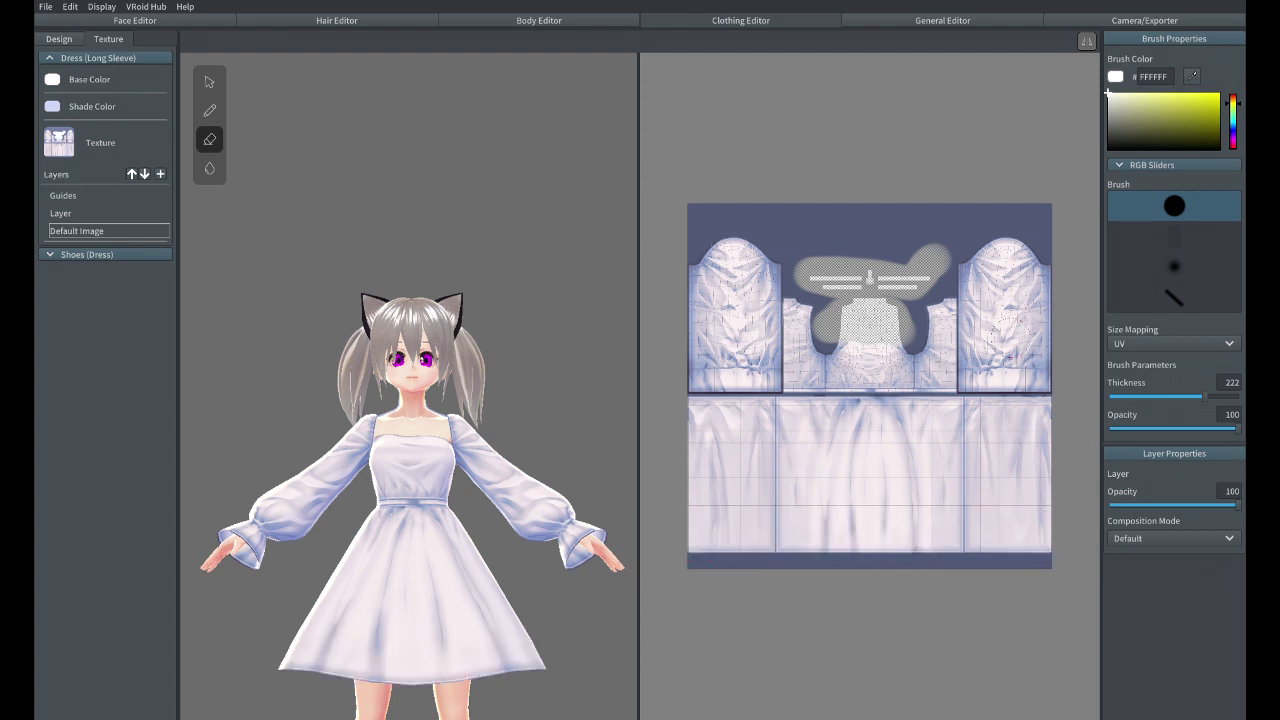
Try erasing the upper parts of both sleeve pieces in the dress texture
drag(987, 193, 1008, 322)
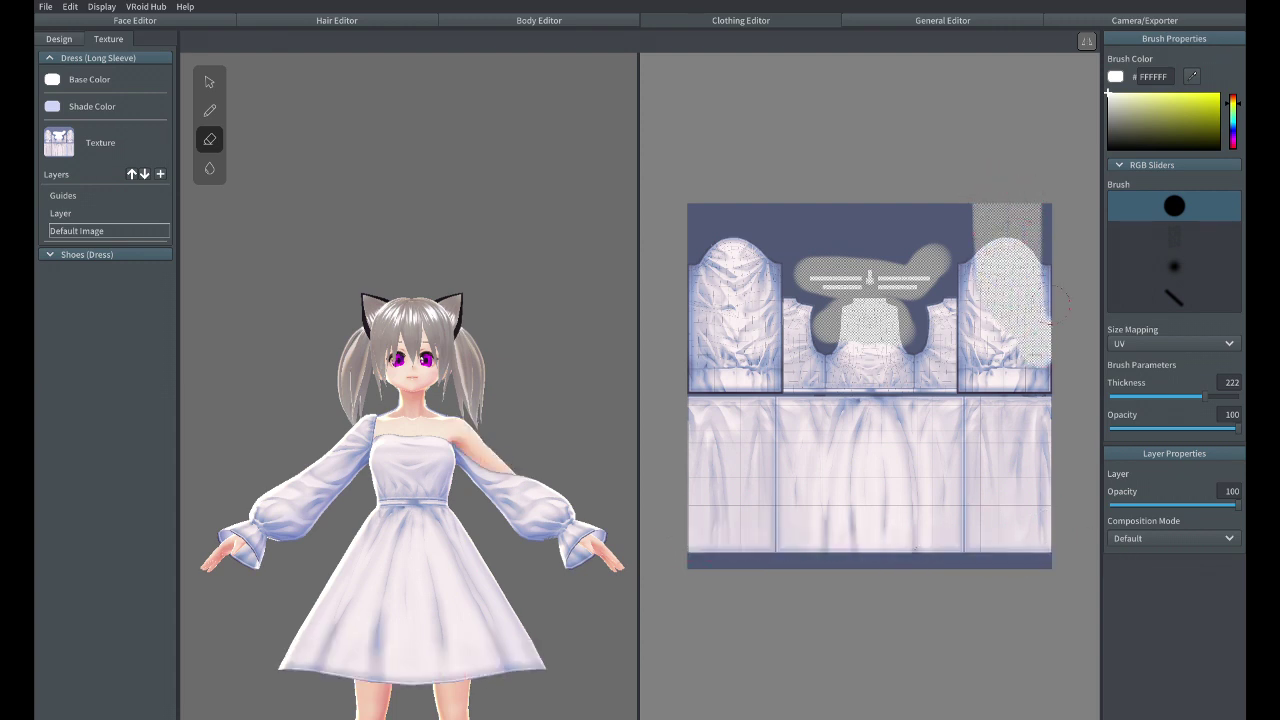
key(ctrl+z)
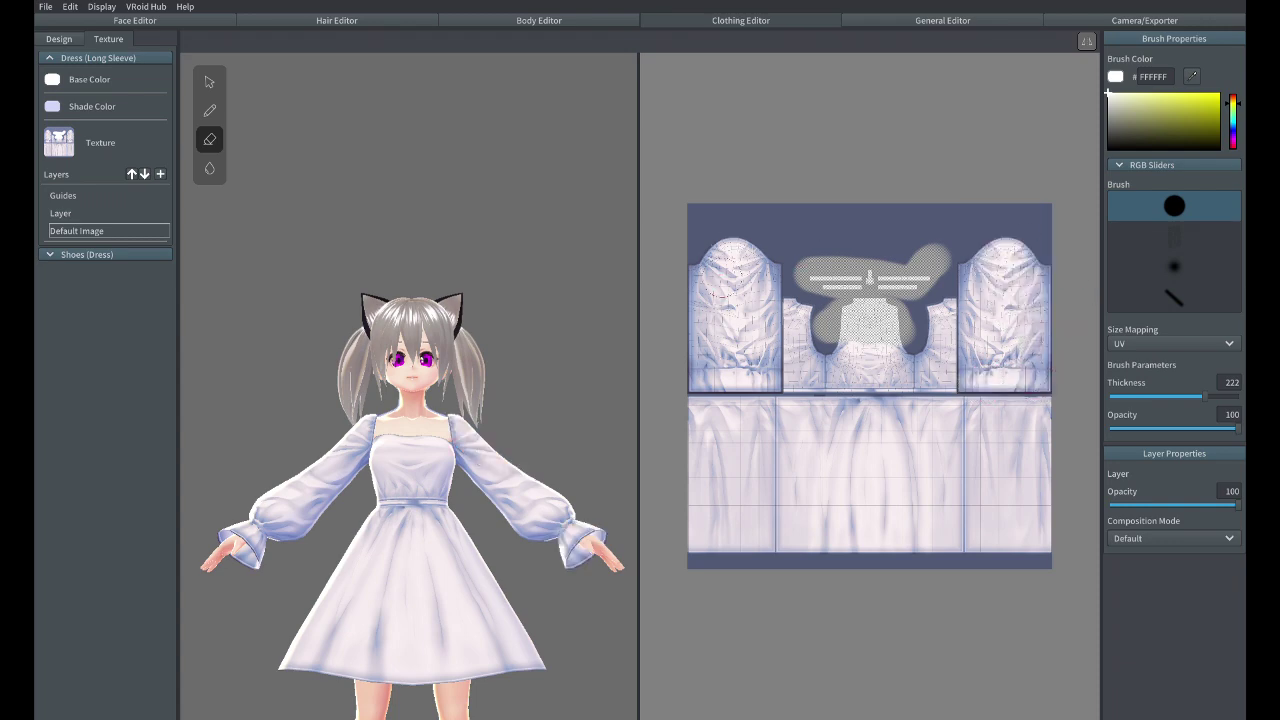
scroll(724, 282, up, 6)
drag(744, 327, 712, 311)
key(ctrl+z)
scroll(750, 286, down, 5)
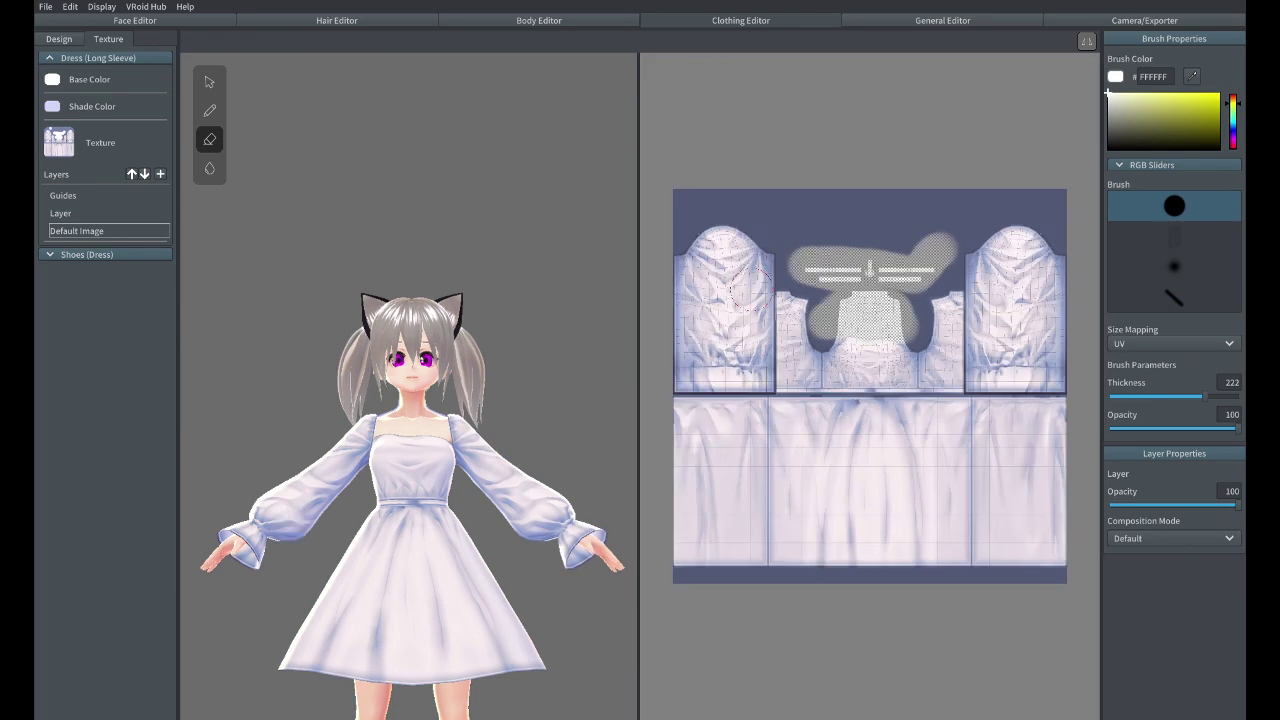
scroll(749, 286, up, 1)
key(ctrl+z)
drag(666, 259, 799, 259)
key(ctrl+z)
Enlarge the texture view and erase the shoulder end of the avatar's right sleeve from the Default Image layer
drag(639, 248, 841, 270)
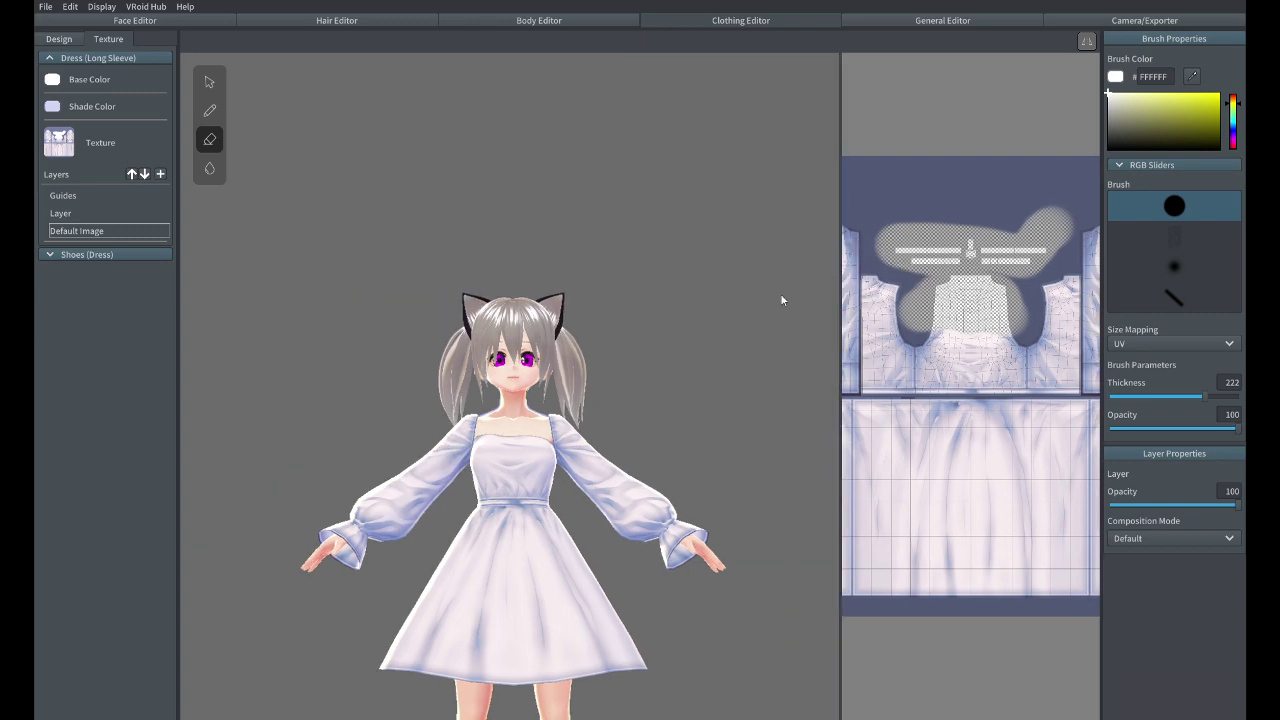
drag(840, 150, 498, 172)
drag(671, 148, 427, 153)
key(ctrl+z)
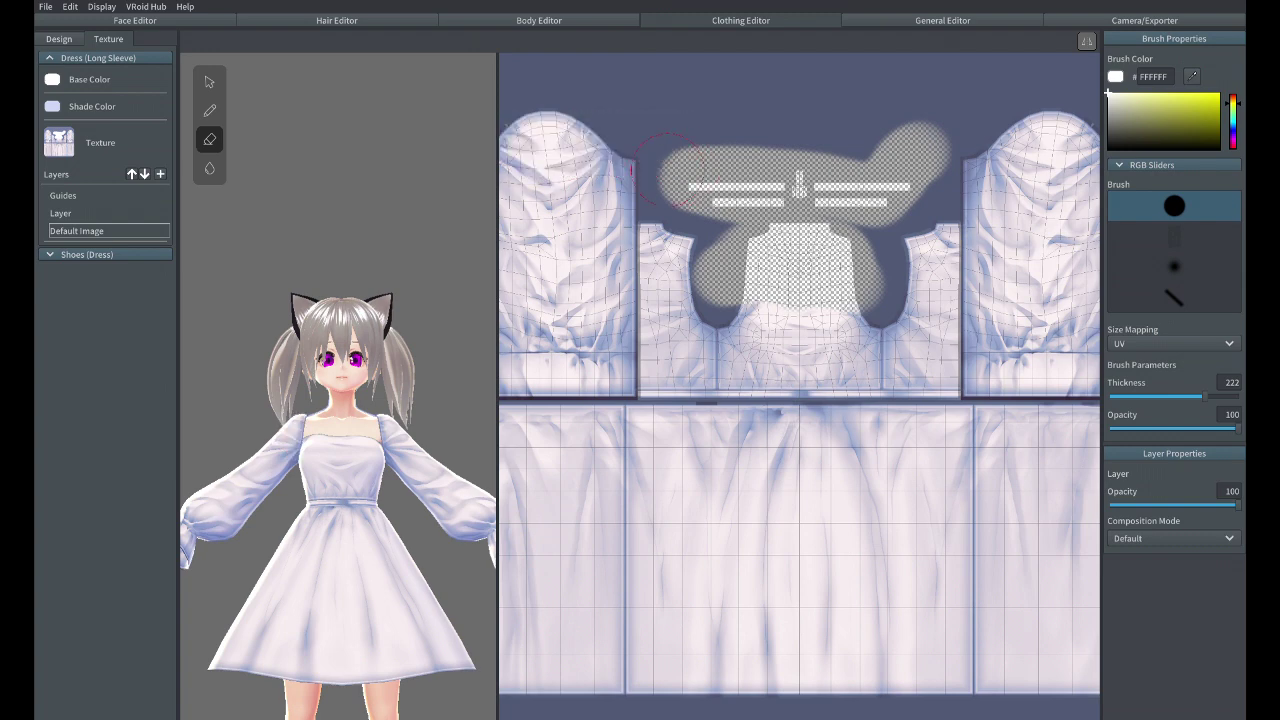
drag(651, 167, 606, 163)
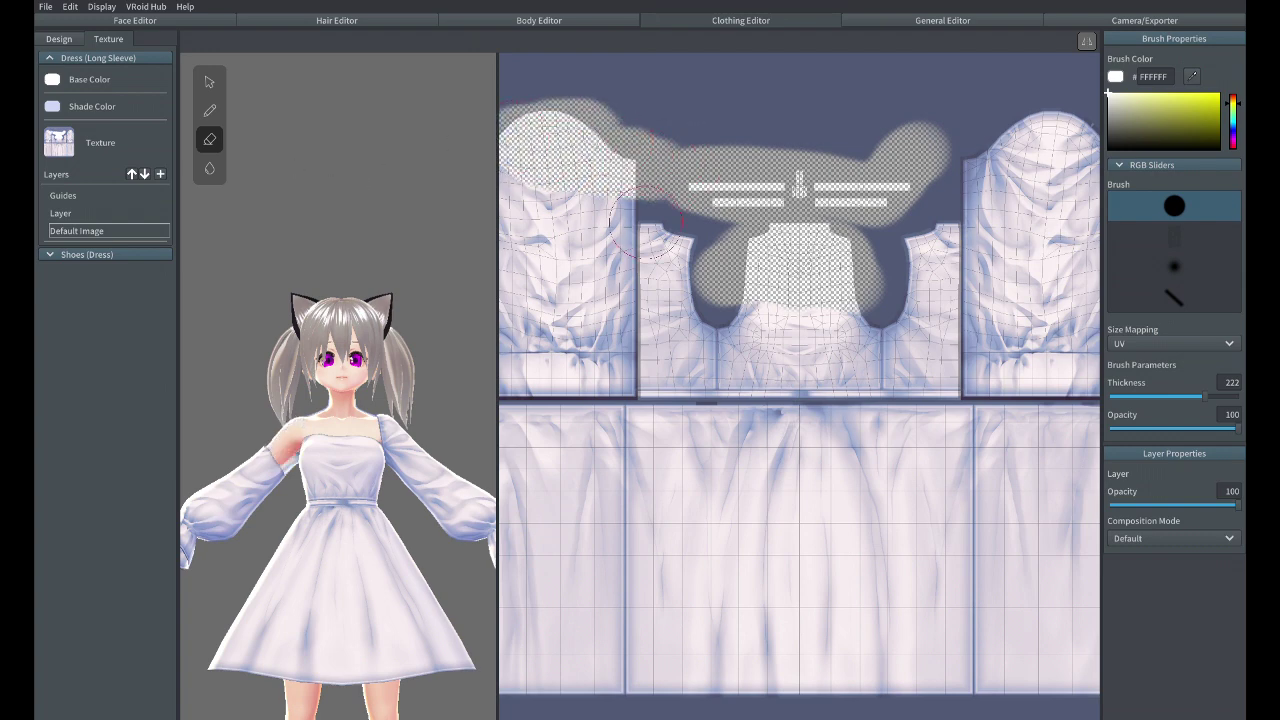
scroll(583, 207, down, 2)
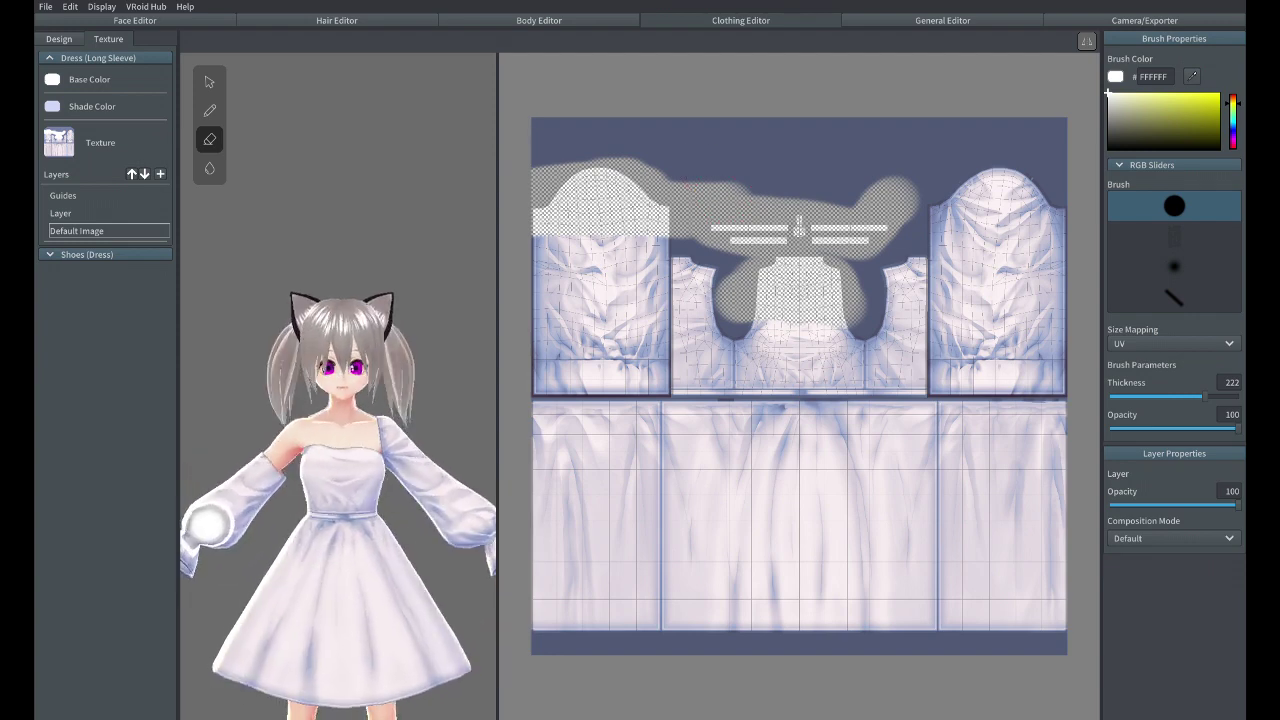
Erase the shoulder end of the avatar's left sleeve from the Default Image layer and set the brush color to black (000000)
mouse_move(907, 197)
mouse_down()
mouse_move(990, 205)
mouse_move(1067, 170)
mouse_up()
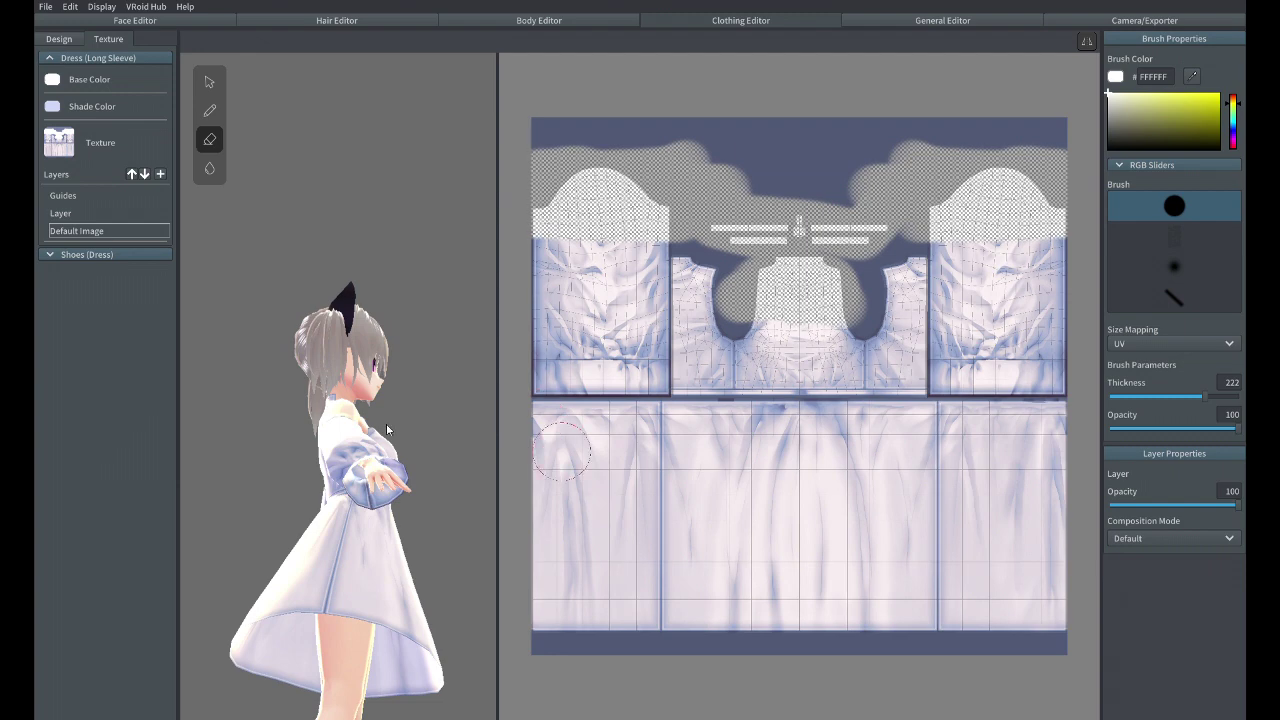
click(1146, 95)
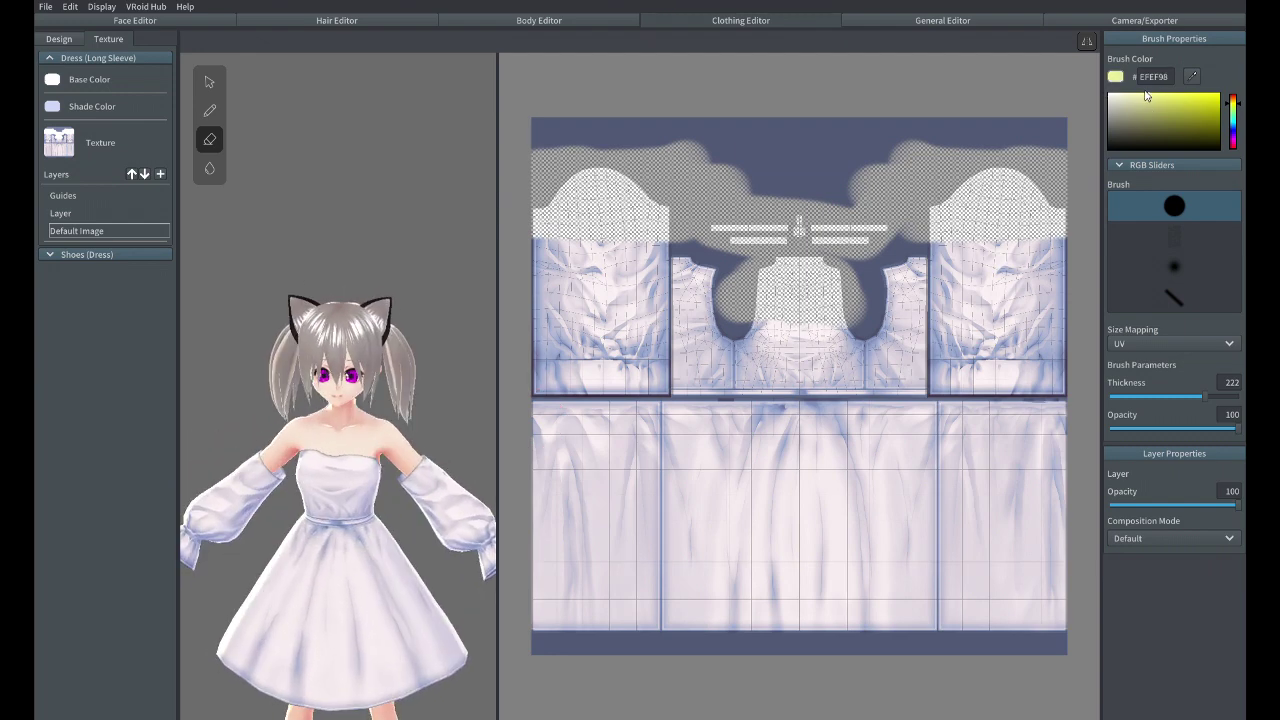
drag(1118, 146, 1107, 151)
Switch from erasing to the soft round pen brush and try black strokes along the skirt's waist and hem
click(210, 112)
mouse_move(669, 399)
mouse_down()
mouse_move(860, 462)
mouse_move(903, 438)
mouse_up()
key(ctrl+z)
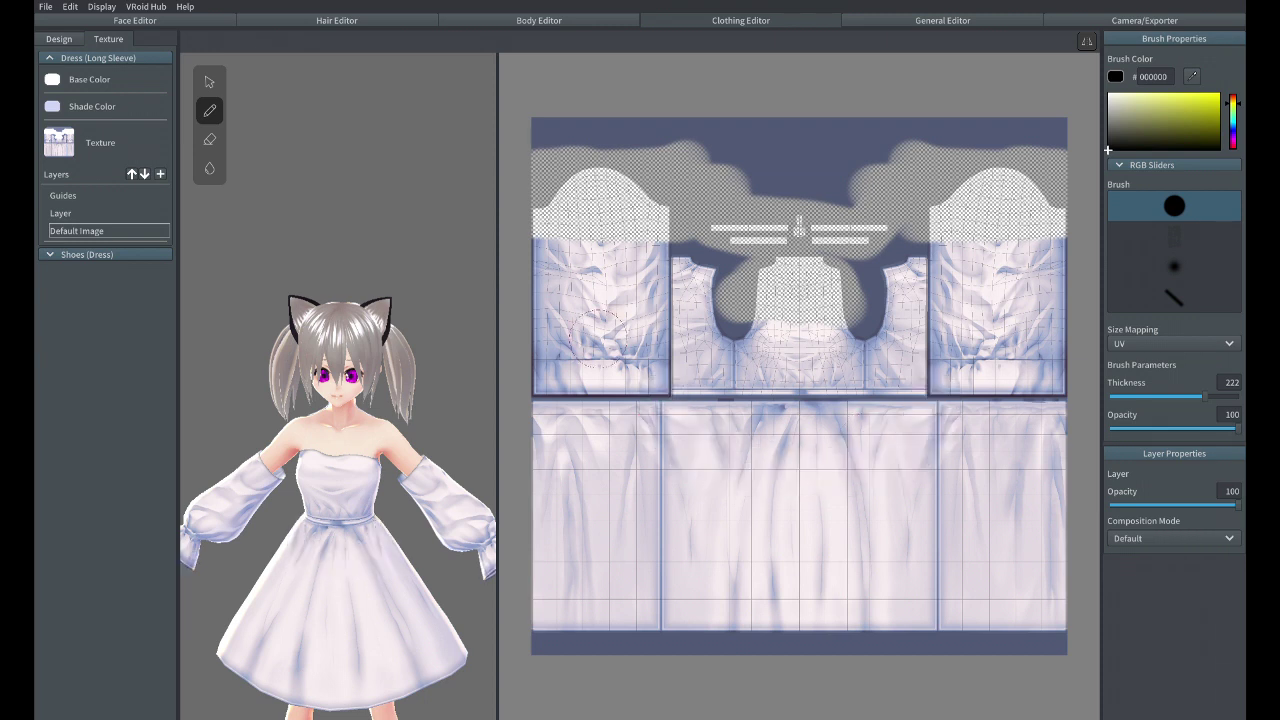
click(1174, 265)
drag(660, 398, 940, 400)
key(ctrl+z)
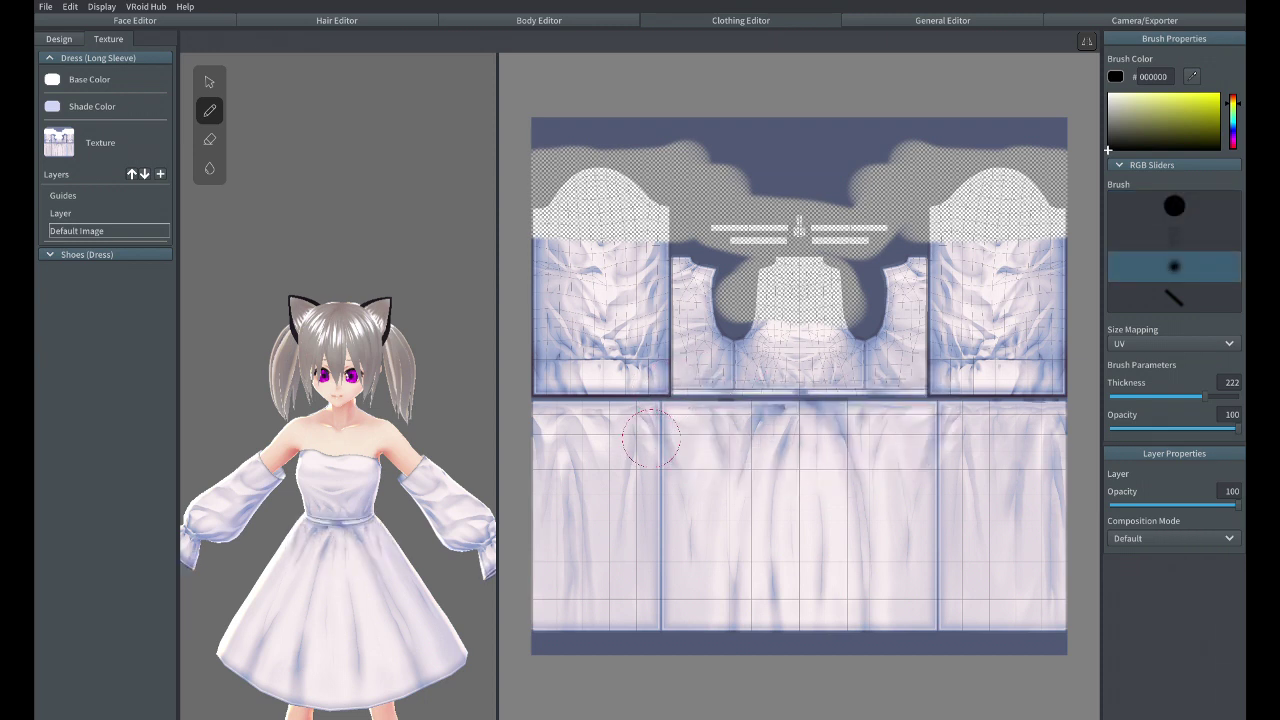
drag(522, 622, 1060, 612)
key(ctrl+z)
Try painting soft black bands across the sleeve pieces and the top edge of the bodice
drag(536, 258, 733, 232)
key(ctrl+z)
drag(536, 222, 662, 230)
key(ctrl+z)
drag(533, 252, 662, 245)
key(ctrl+z)
drag(532, 260, 528, 265)
drag(598, 163, 632, 204)
key(ctrl+z)
drag(760, 317, 838, 320)
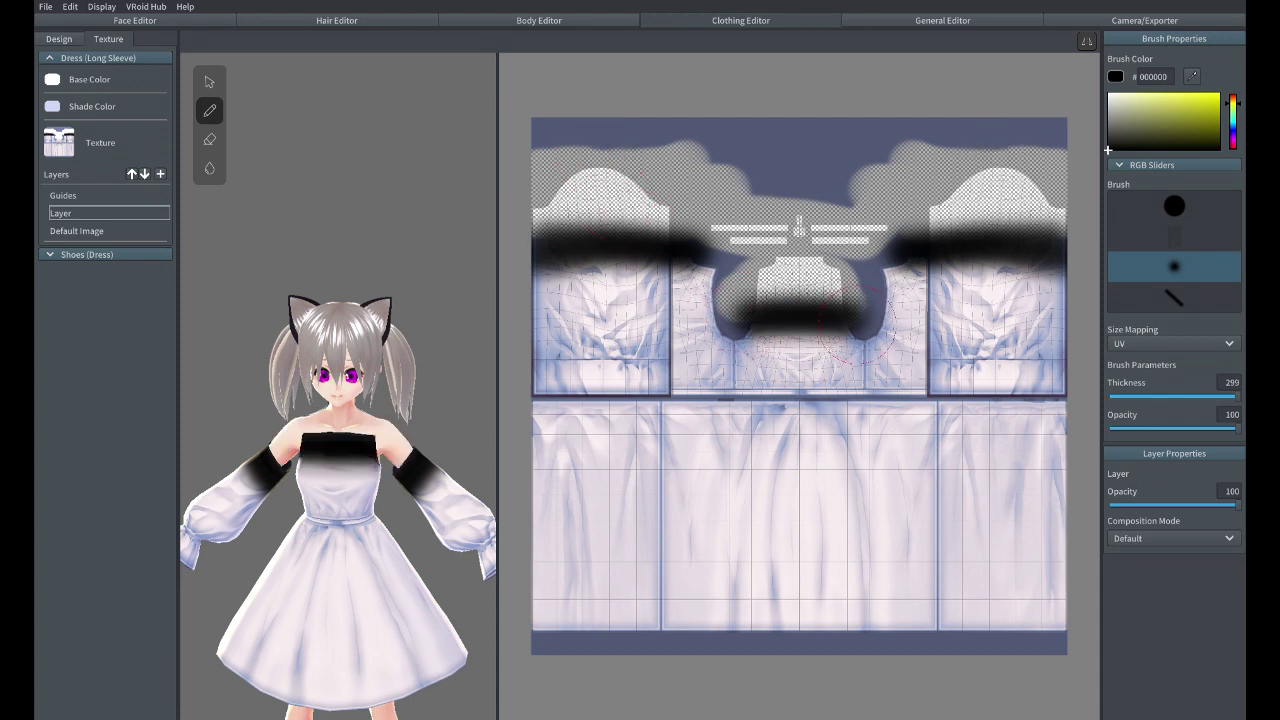
key(ctrl+z)
key(ctrl+z)
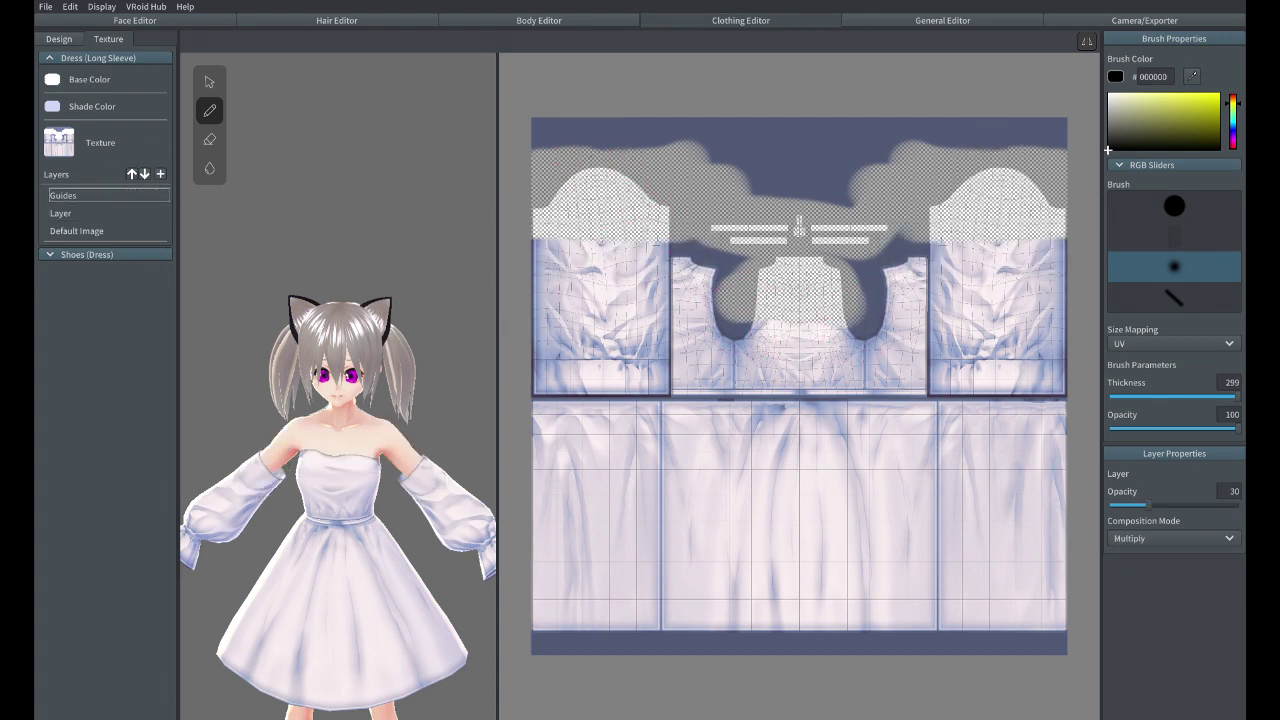
On the separate Layer, paint soft black bands at thickness 299 across the sleeve tops, bodice top, waist and skirt hem
click(166, 212)
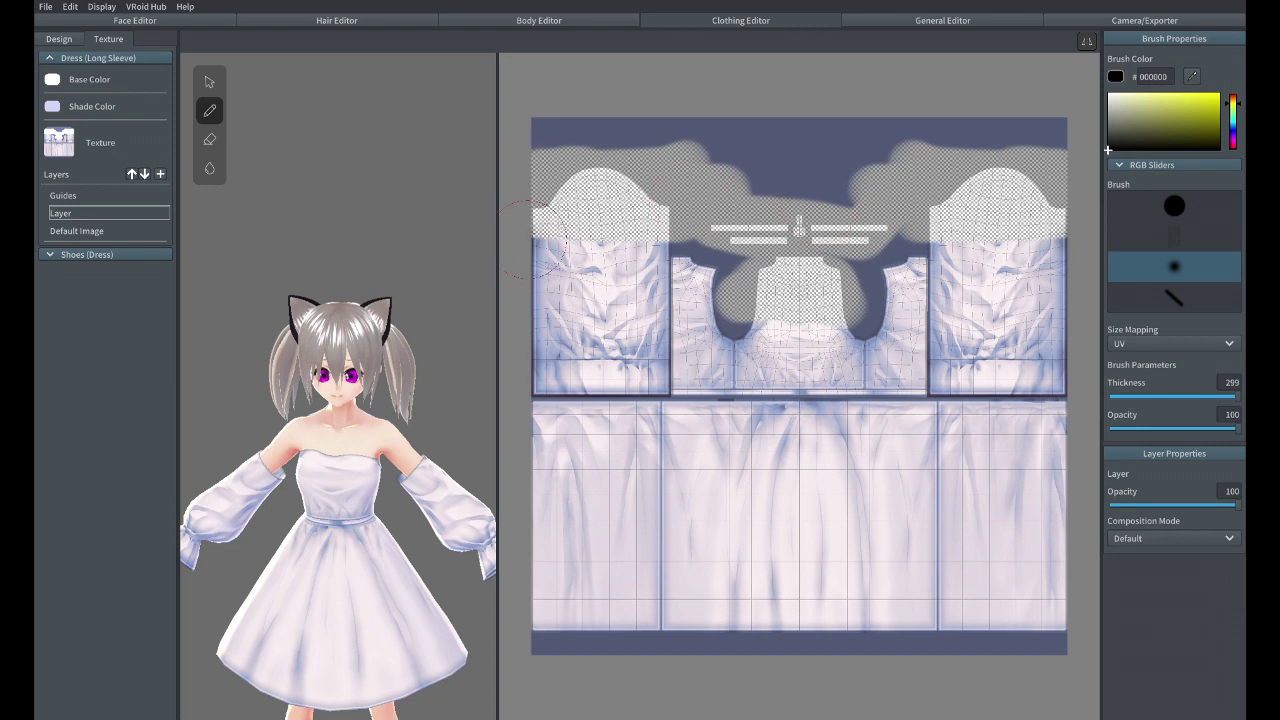
drag(531, 238, 705, 245)
drag(765, 330, 790, 335)
drag(572, 415, 1072, 418)
drag(530, 607, 1128, 608)
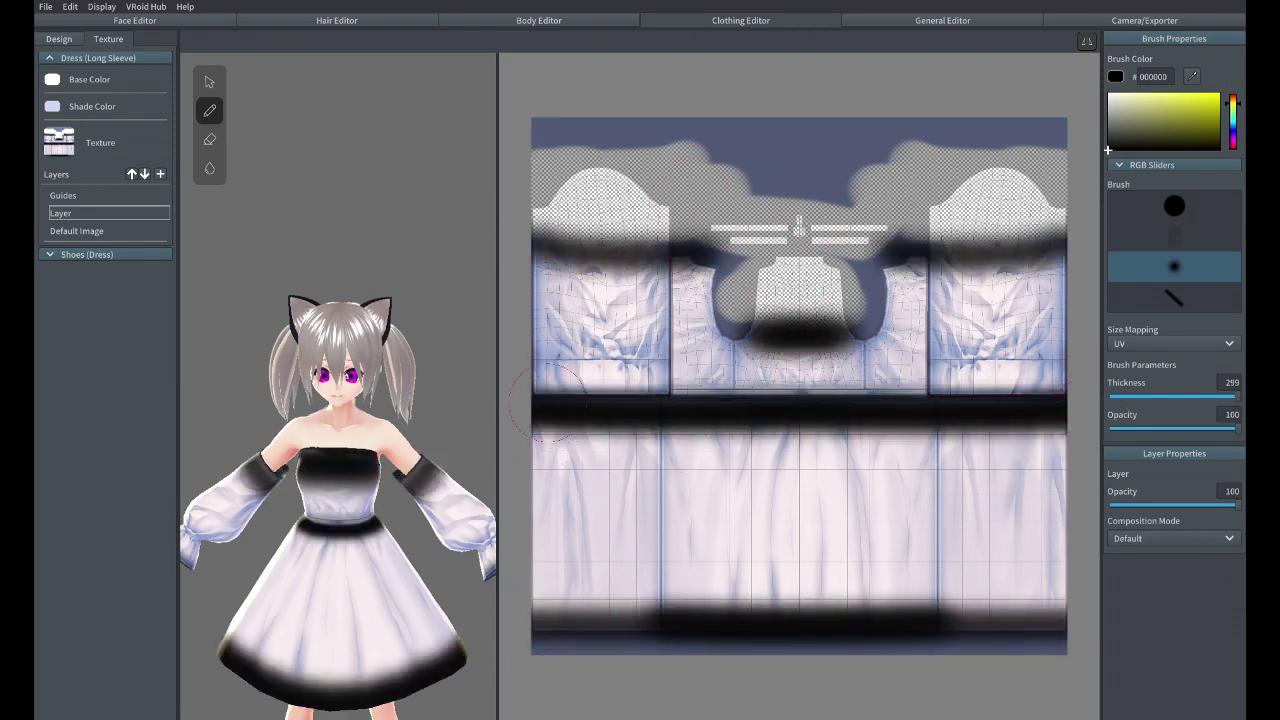
Try painting vertical black stripes down the skirt from waist to hem
drag(558, 410, 552, 625)
drag(625, 418, 625, 640)
drag(752, 418, 752, 625)
drag(800, 425, 800, 650)
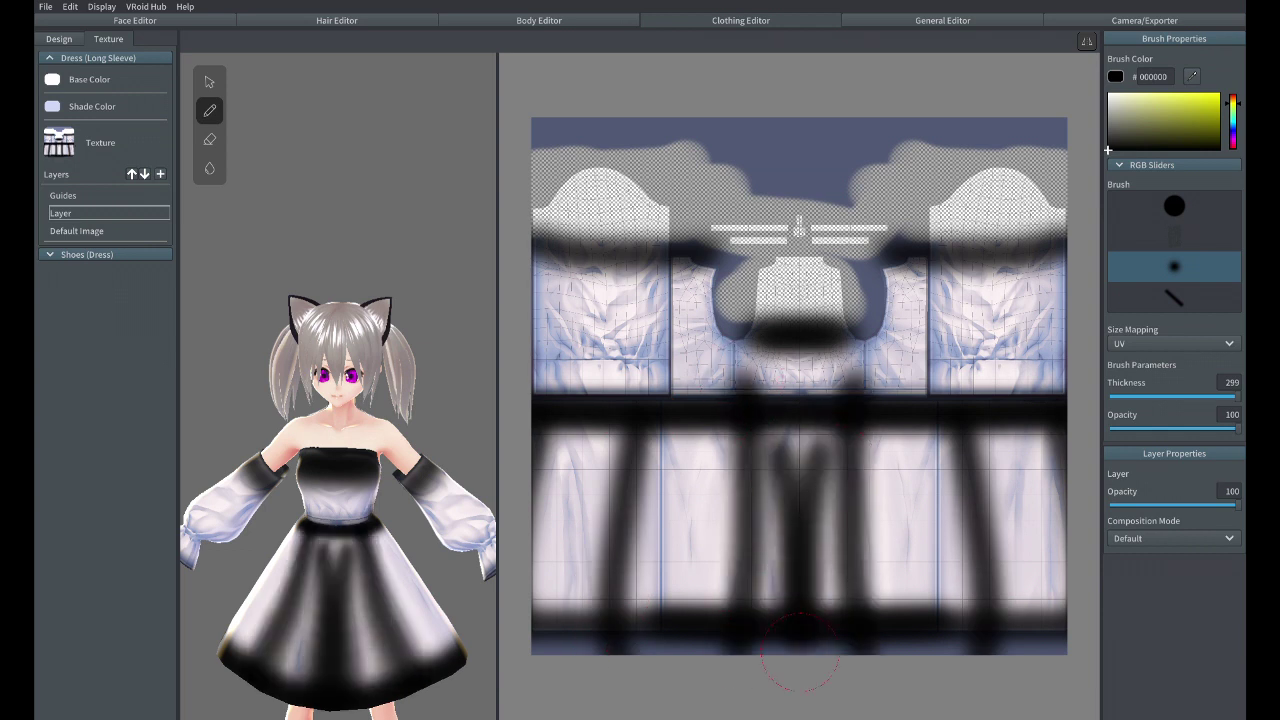
key(ctrl+z)
drag(785, 440, 795, 585)
key(ctrl+z)
Enlarge the brush and try a thicker black stroke down the centre of the skirt
click(1232, 382)
text(300)
drag(810, 448, 805, 585)
key(ctrl+z)
key(ctrl+y)
key(ctrl+z)
key(ctrl+y)
Undo the remaining vertical skirt stripes and try wider vertical strokes at brush thickness 700
key(ctrl+z)
key(ctrl+z)
key(ctrl+z)
key(ctrl+z)
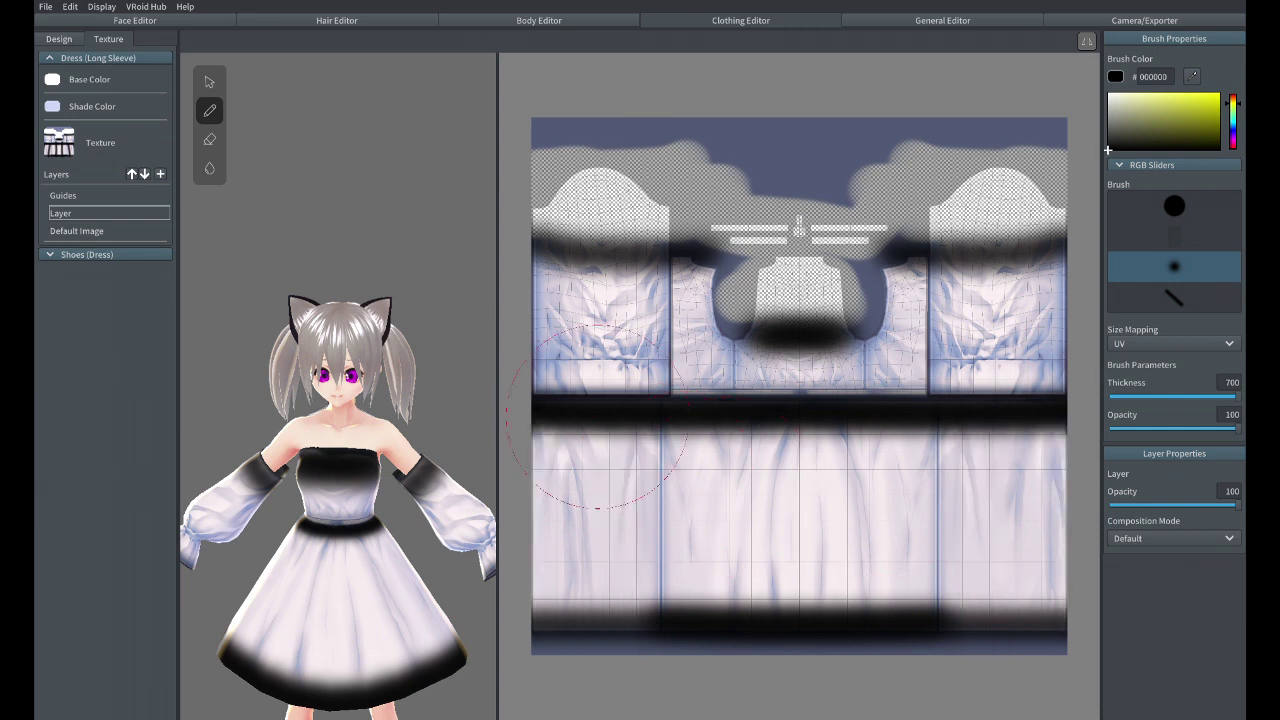
drag(528, 418, 530, 620)
drag(700, 418, 702, 626)
key(ctrl+z)
key(ctrl+z)
Shade the whole skirt dark with black soft-brush strokes at thickness 2000, tinting the bodice and sleeves lightly
click(1164, 538)
click(860, 463)
mouse_move(1040, 642)
mouse_down()
mouse_move(545, 642)
mouse_move(265, 560)
mouse_up()
key(ctrl+z)
click(642, 264)
click(970, 272)
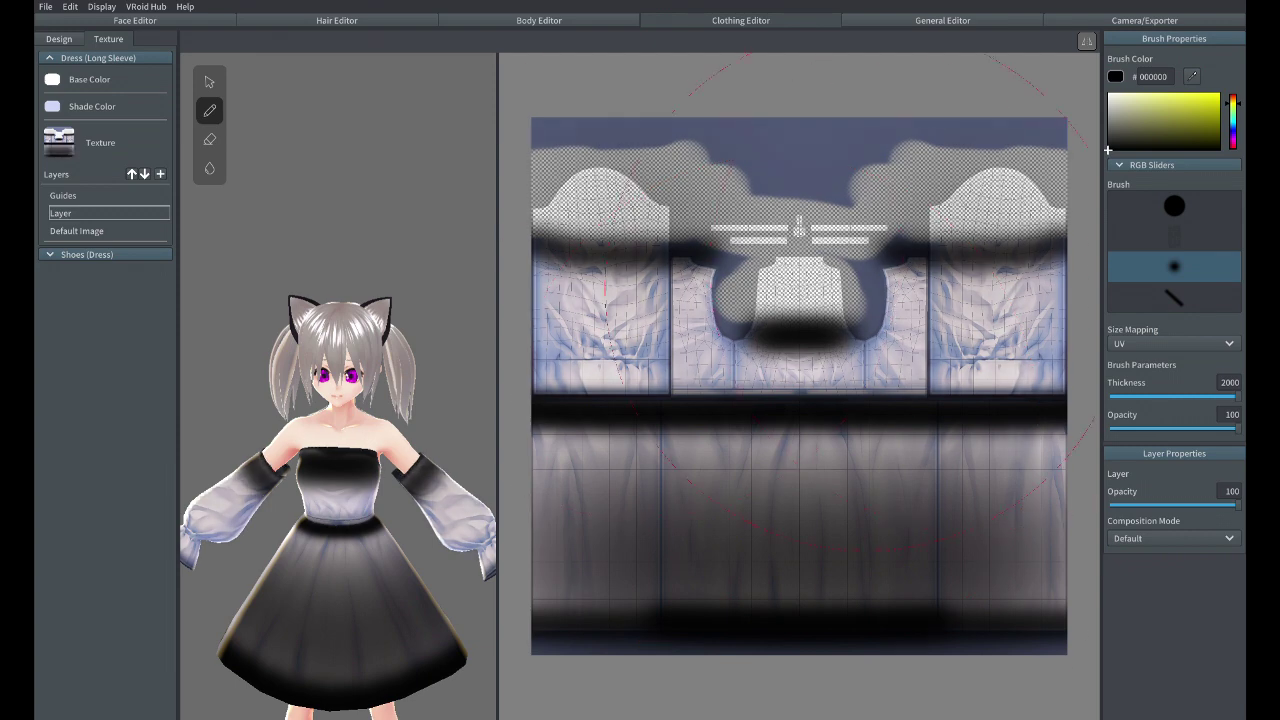
Try additional large soft black dabs over the bodice and skirt
click(838, 318)
click(838, 320)
key(ctrl+z)
key(ctrl+z)
click(806, 636)
key(ctrl+z)
click(790, 450)
click(345, 560)
key(ctrl+z)
scroll(390, 540, down, 3)
key(ctrl+z)
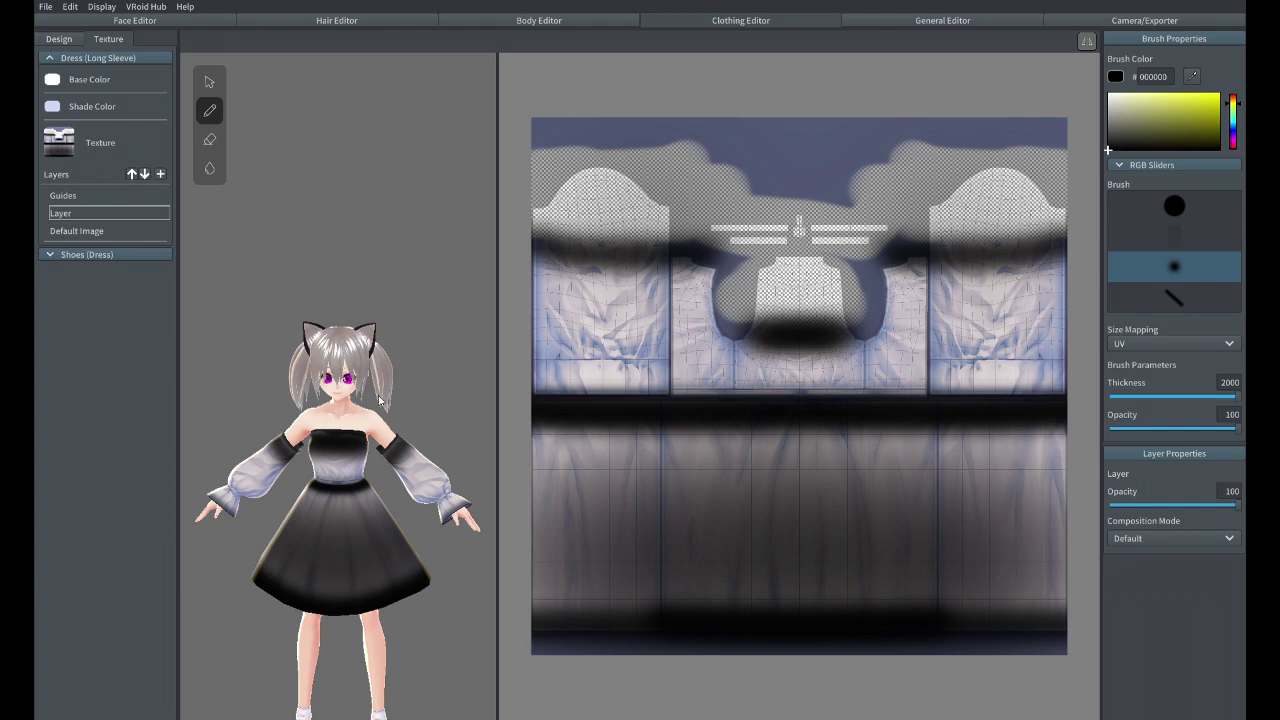
Prepare a hard round eraser with thickness 200 on the Default Image layer
scroll(415, 528, down, 3)
mouse_move(417, 528)
right_down()
mouse_move(575, 492)
mouse_move(640, 450)
mouse_move(403, 354)
mouse_move(504, 320)
right_up()
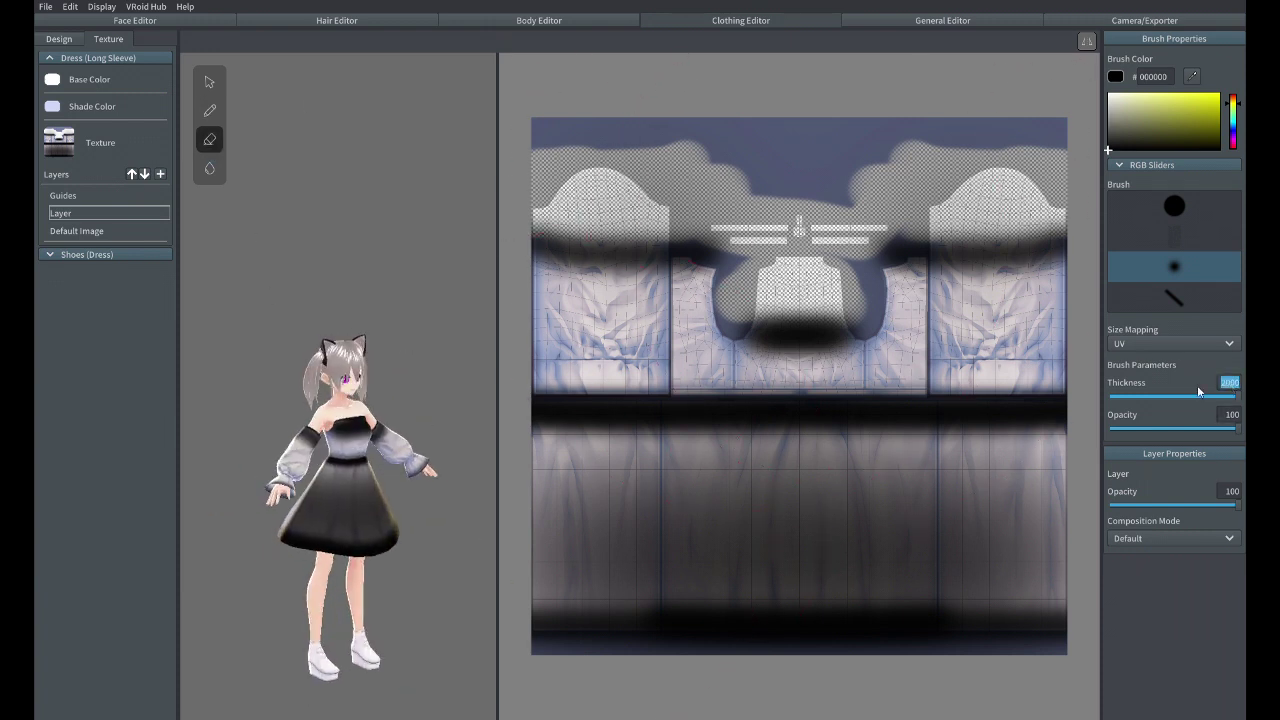
text(200)
key(Return)
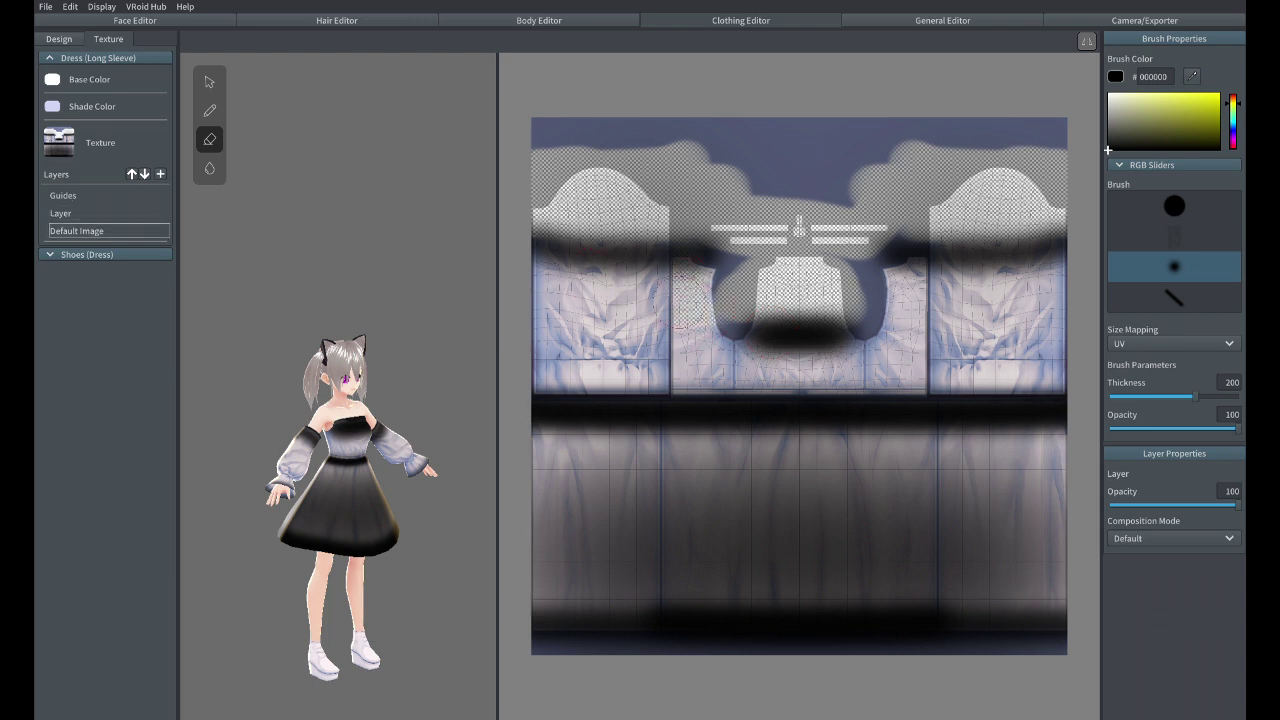
click(1175, 205)
Erase the upper parts of both back bodice pieces from the Default Image layer to bare the shoulders and upper back
scroll(637, 268, up, 2)
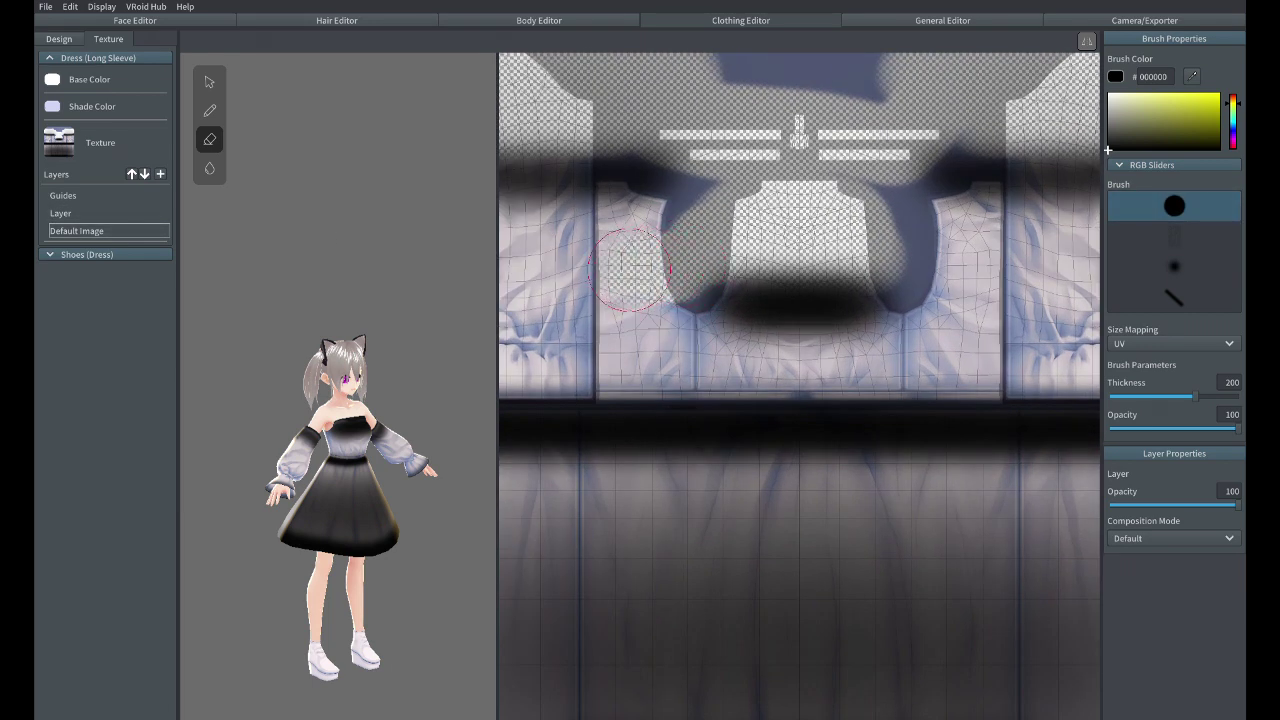
drag(651, 258, 645, 220)
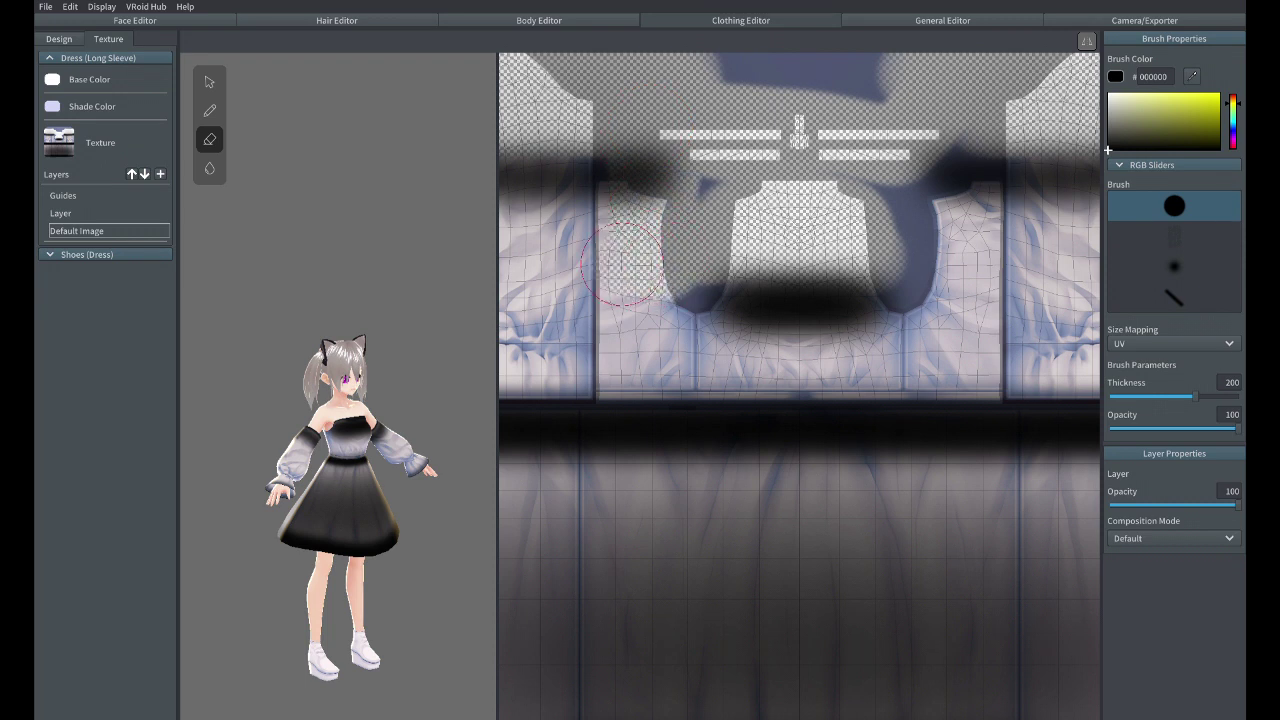
right_drag(402, 477, 960, 235)
key(ctrl+z)
drag(663, 271, 652, 270)
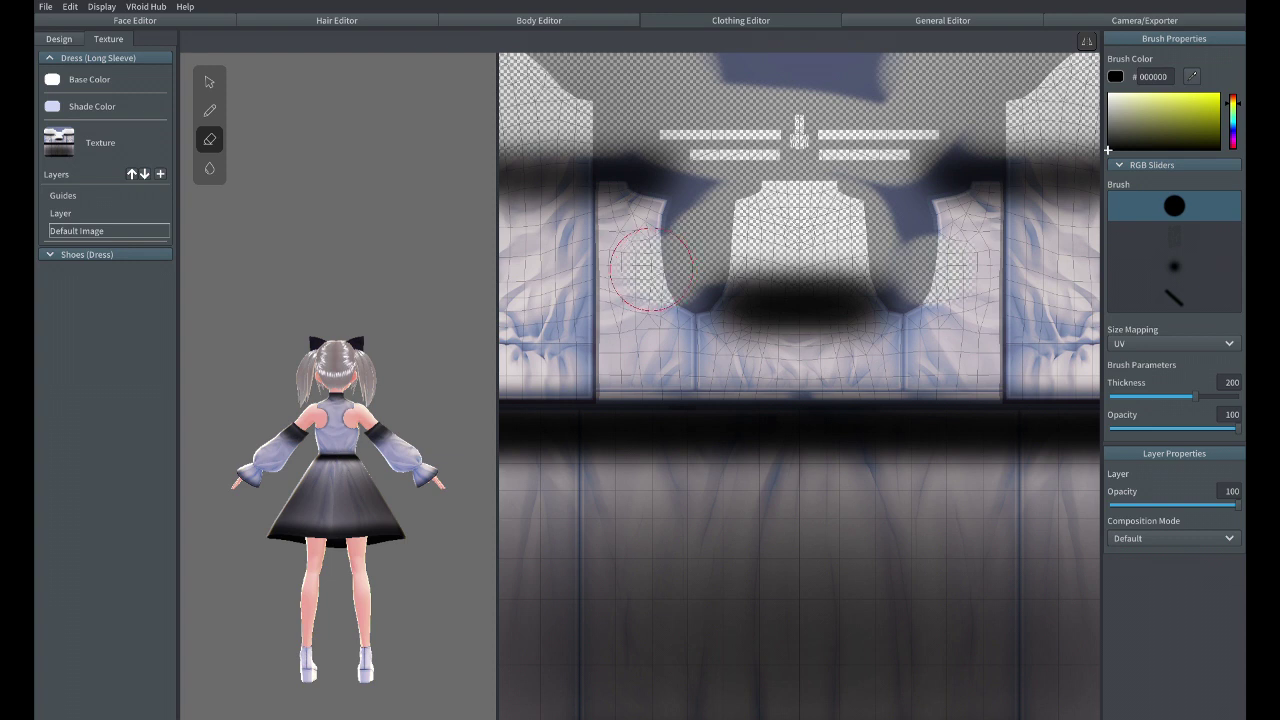
scroll(337, 423, up, 5)
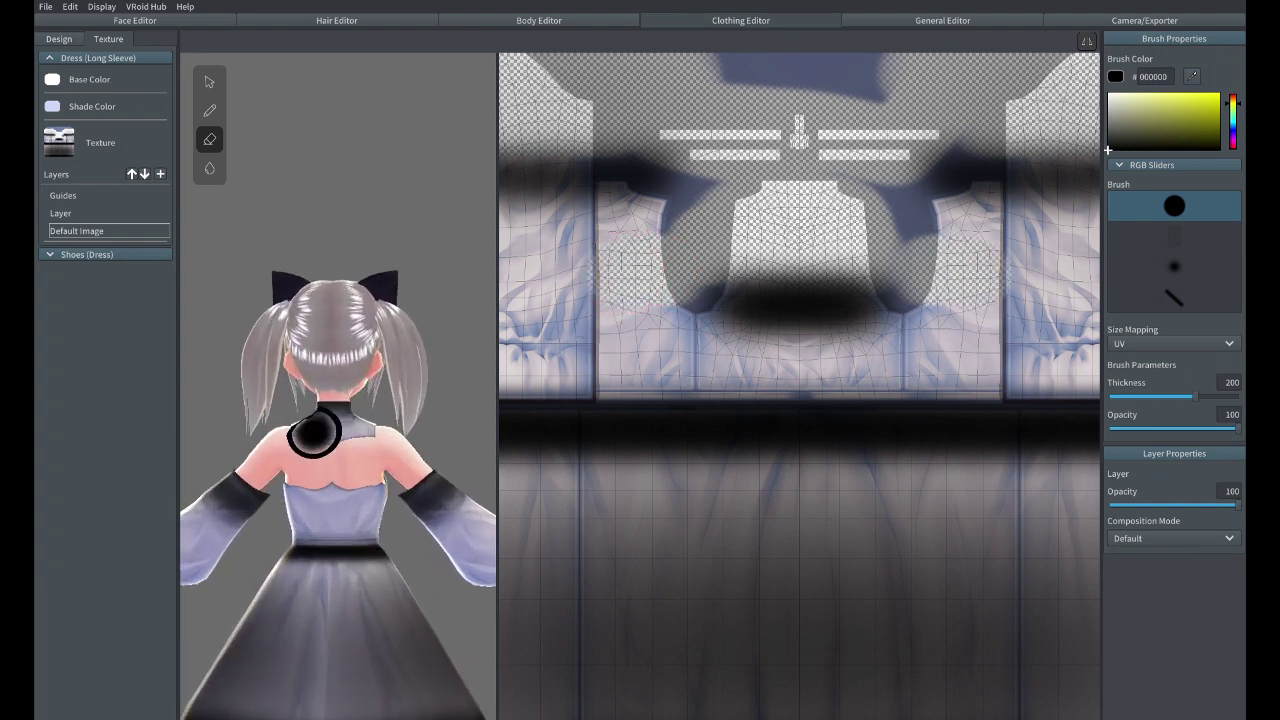
scroll(800, 175, down, 3)
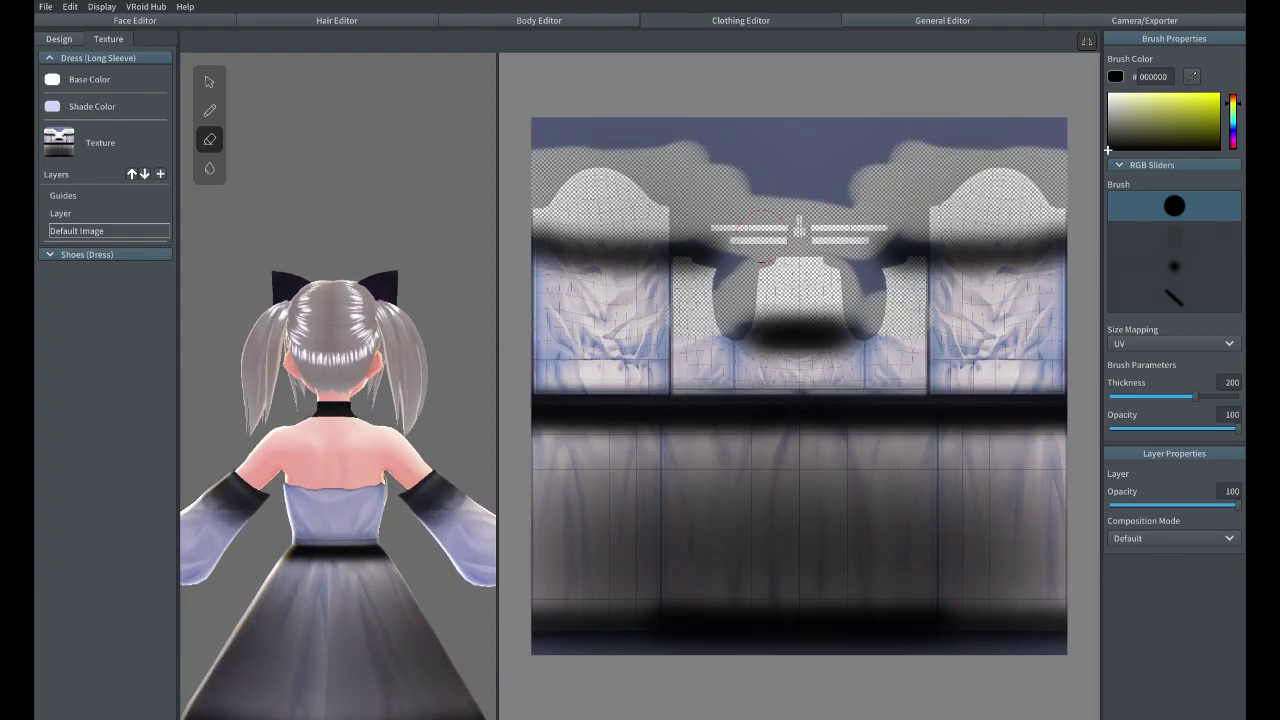
Erase the leftover black paint around the neck and above the chest from the separate Layer
drag(322, 417, 349, 415)
mouse_move(300, 400)
right_down()
mouse_move(420, 402)
mouse_move(380, 404)
right_up()
drag(308, 472, 287, 460)
right_drag(350, 452, 476, 448)
key(ctrl+z)
drag(394, 448, 302, 432)
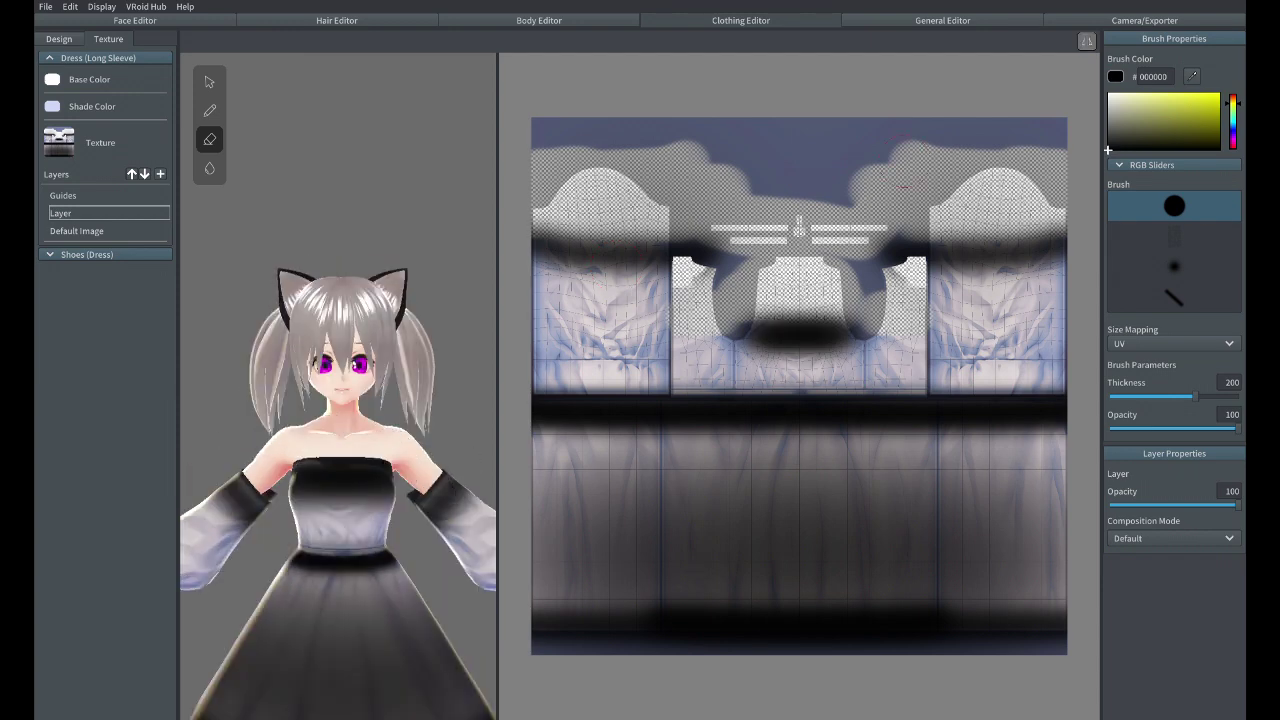
scroll(430, 480, up, 2)
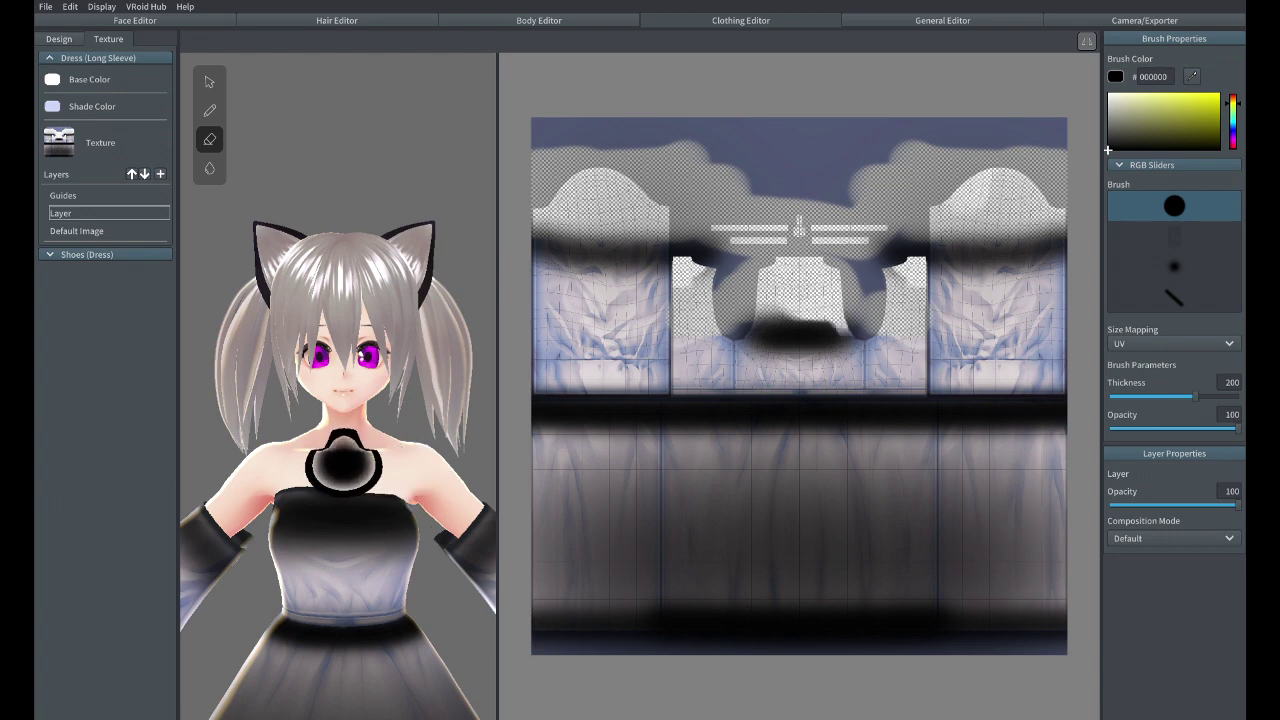
Try trimming the top edge of the bodice's back on the Default Image layer
scroll(243, 460, down, 3)
right_drag(278, 463, 340, 503)
scroll(340, 503, up, 2)
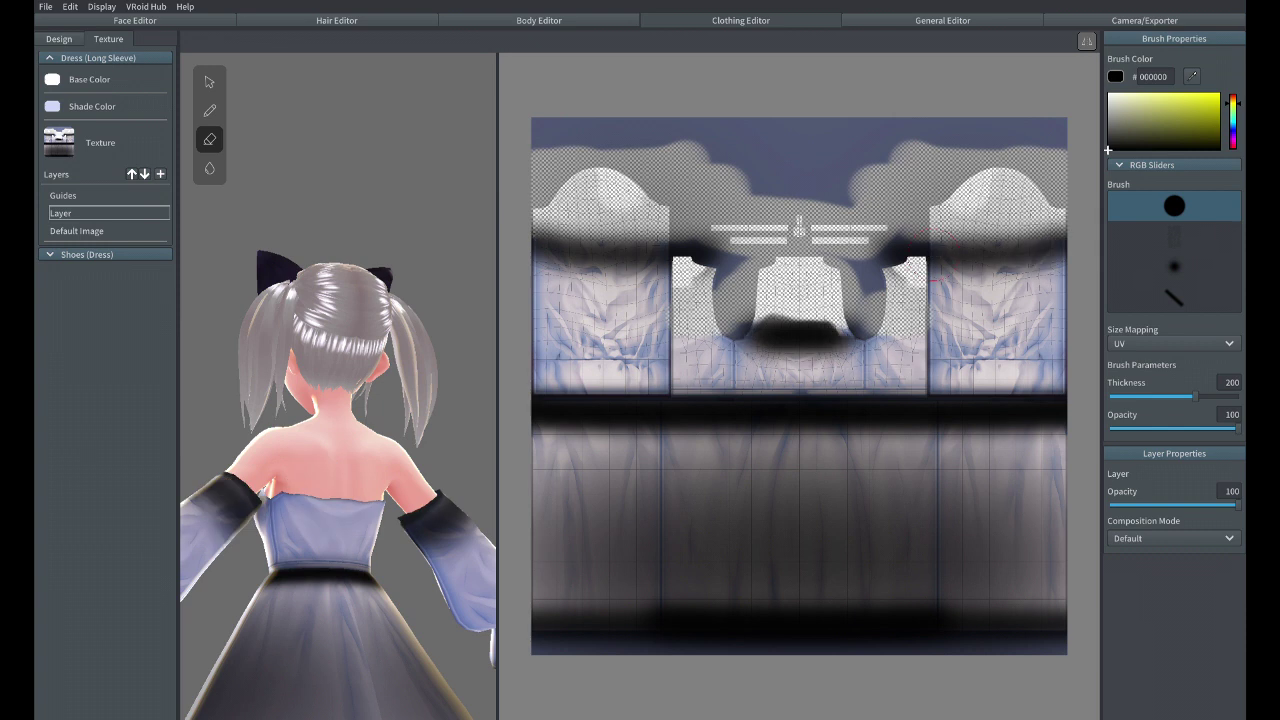
click(108, 231)
drag(294, 494, 408, 497)
key(ctrl+z)
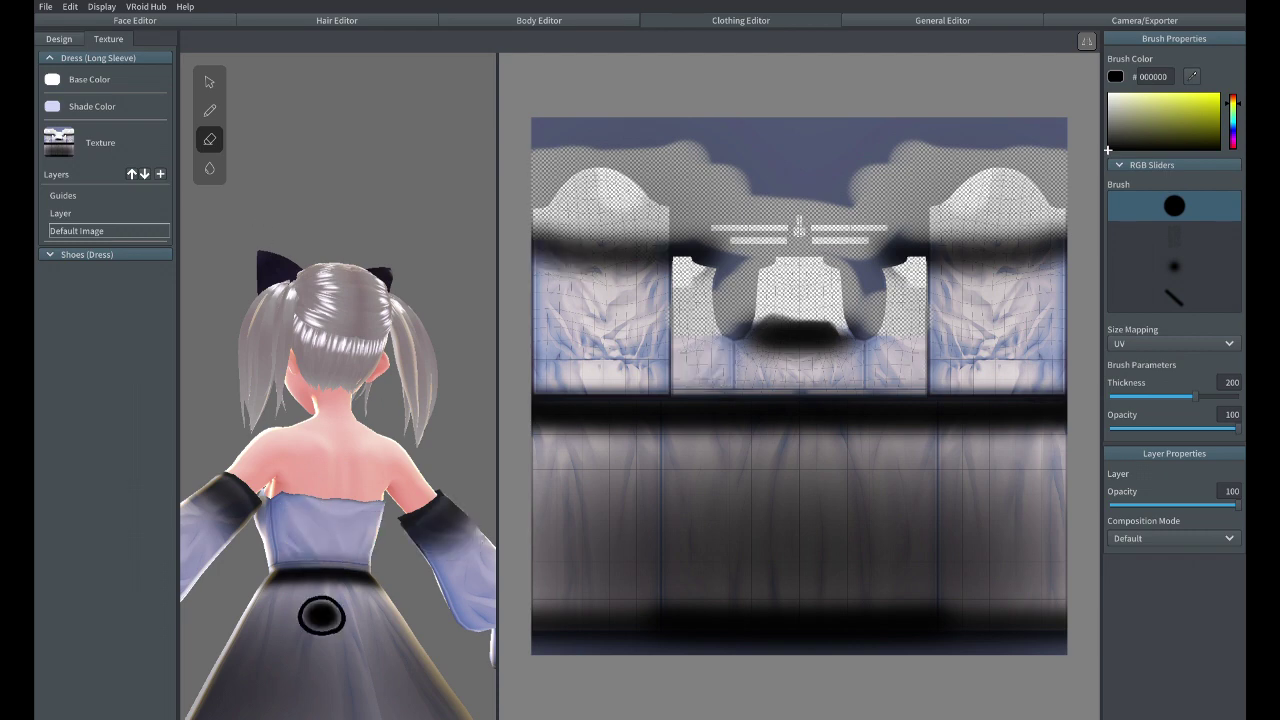
right_drag(450, 322, 310, 262)
scroll(385, 446, down, 5)
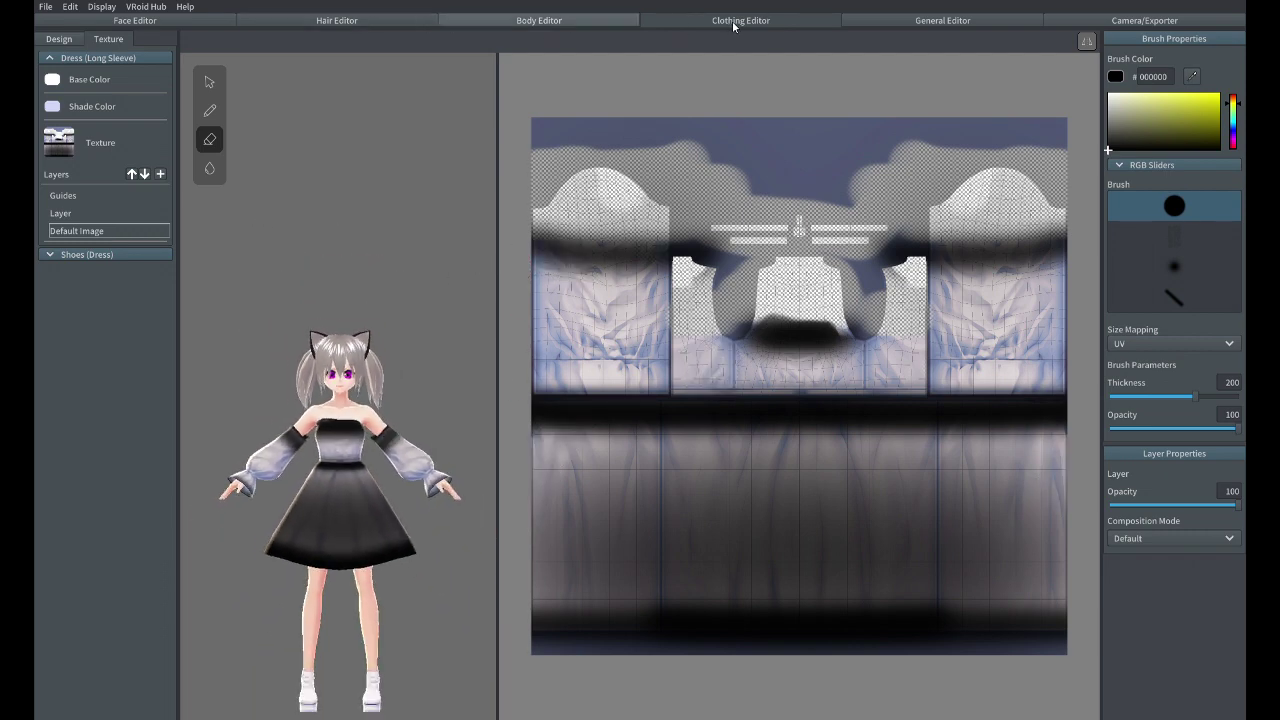
Open the shoe design settings and try changing the toe shape and lower sole height on the current shoes
click(57, 40)
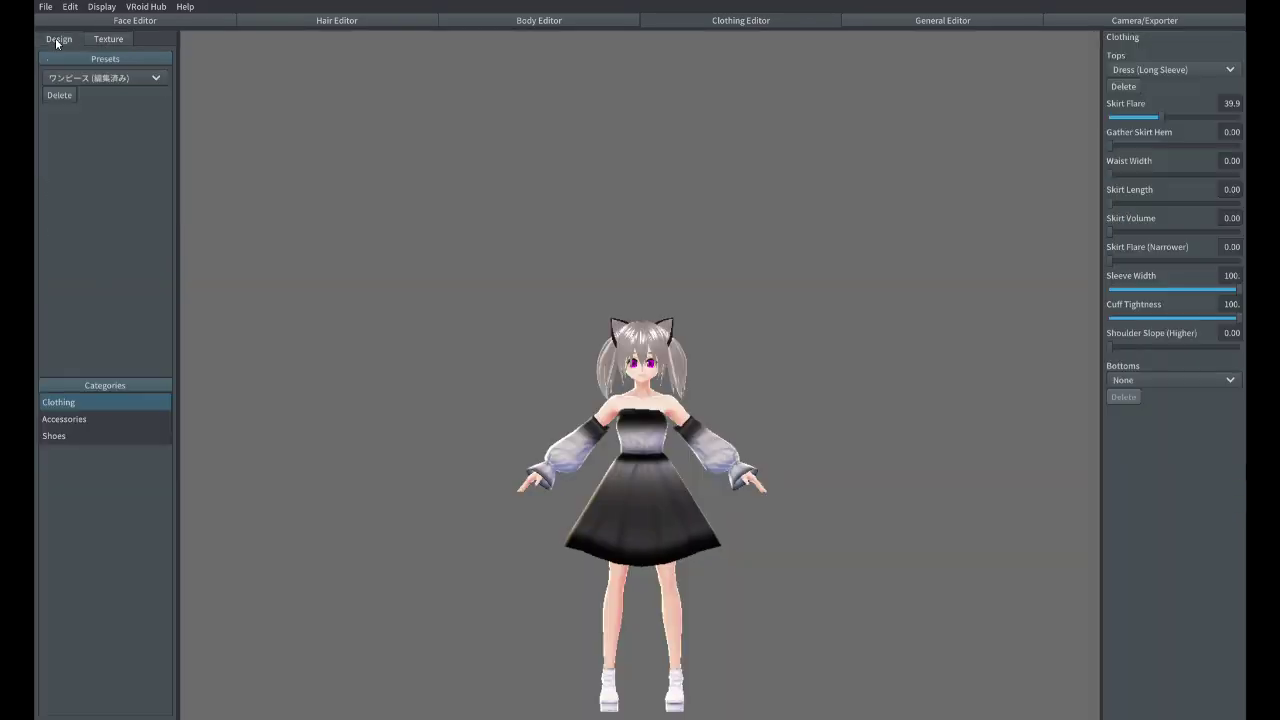
click(54, 436)
click(1172, 150)
click(800, 538)
right_drag(793, 481, 782, 548)
scroll(803, 473, up, 2)
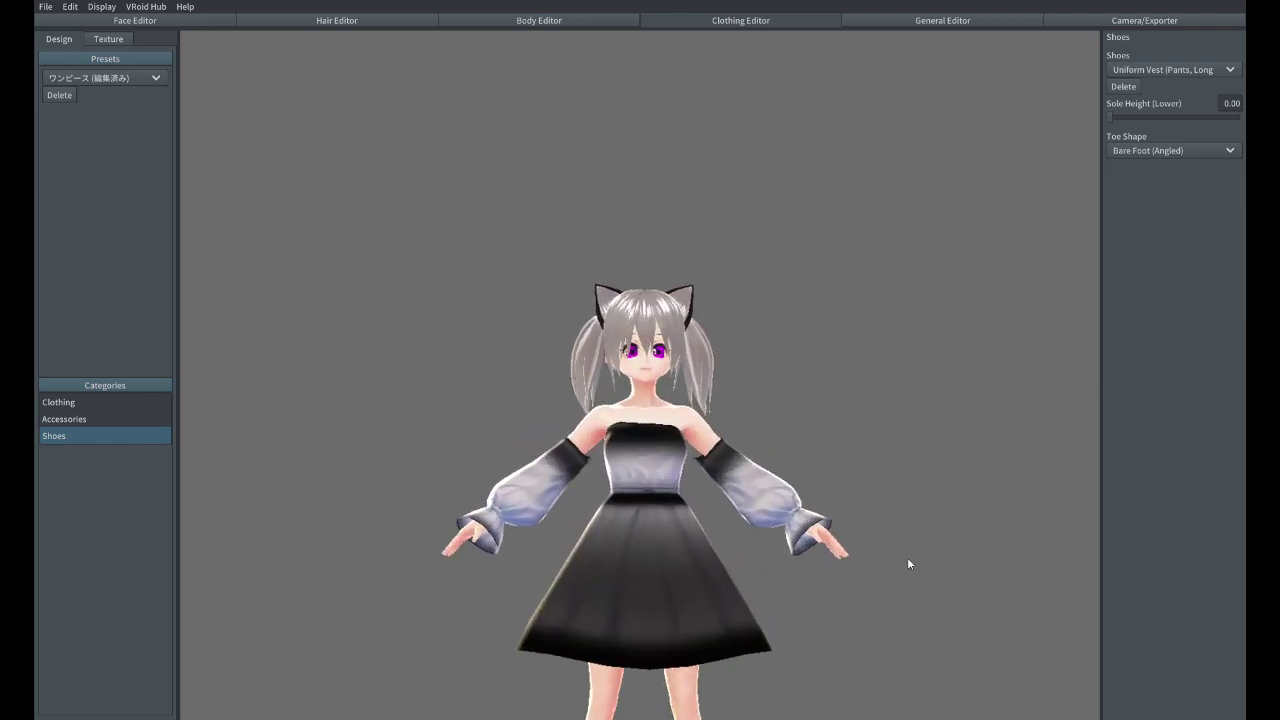
drag(858, 370, 790, 565)
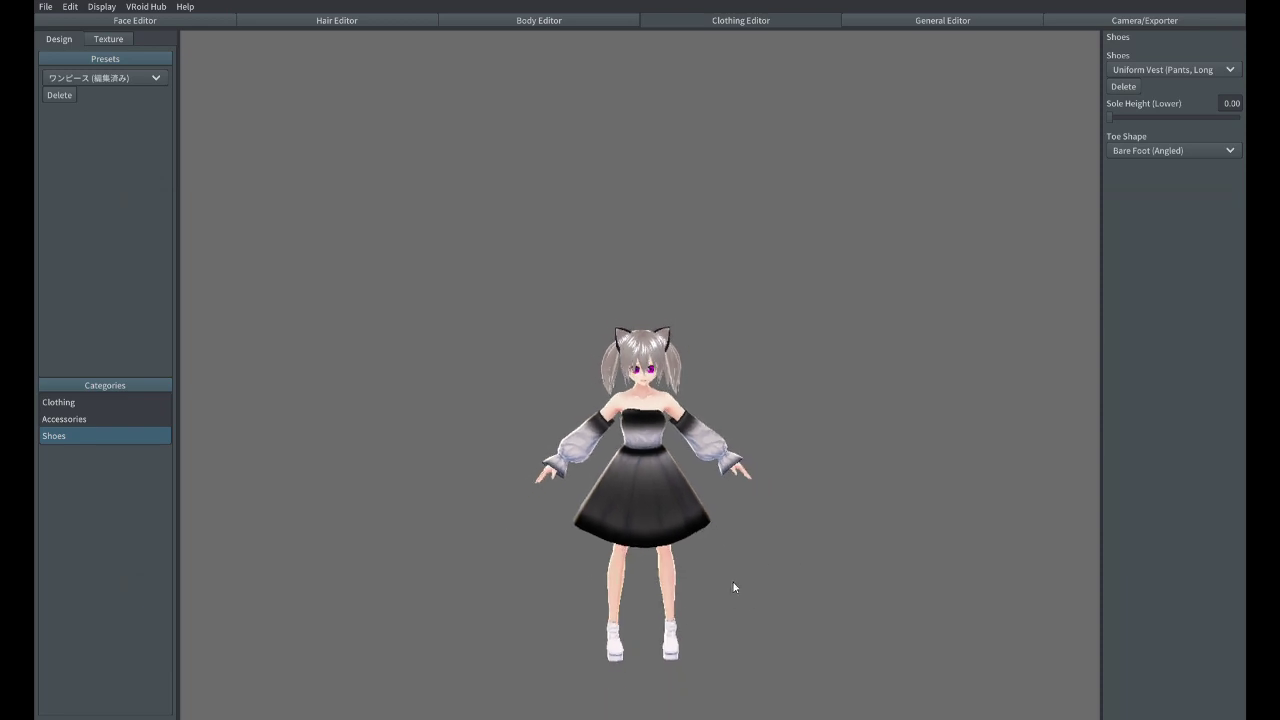
click(1160, 168)
drag(1110, 117, 1241, 132)
Try the Uniform Vest (Short Sleeve) shoes, switch to the Dress (Short Sleeve) shoes and adjust their sole height
click(1177, 71)
click(1167, 103)
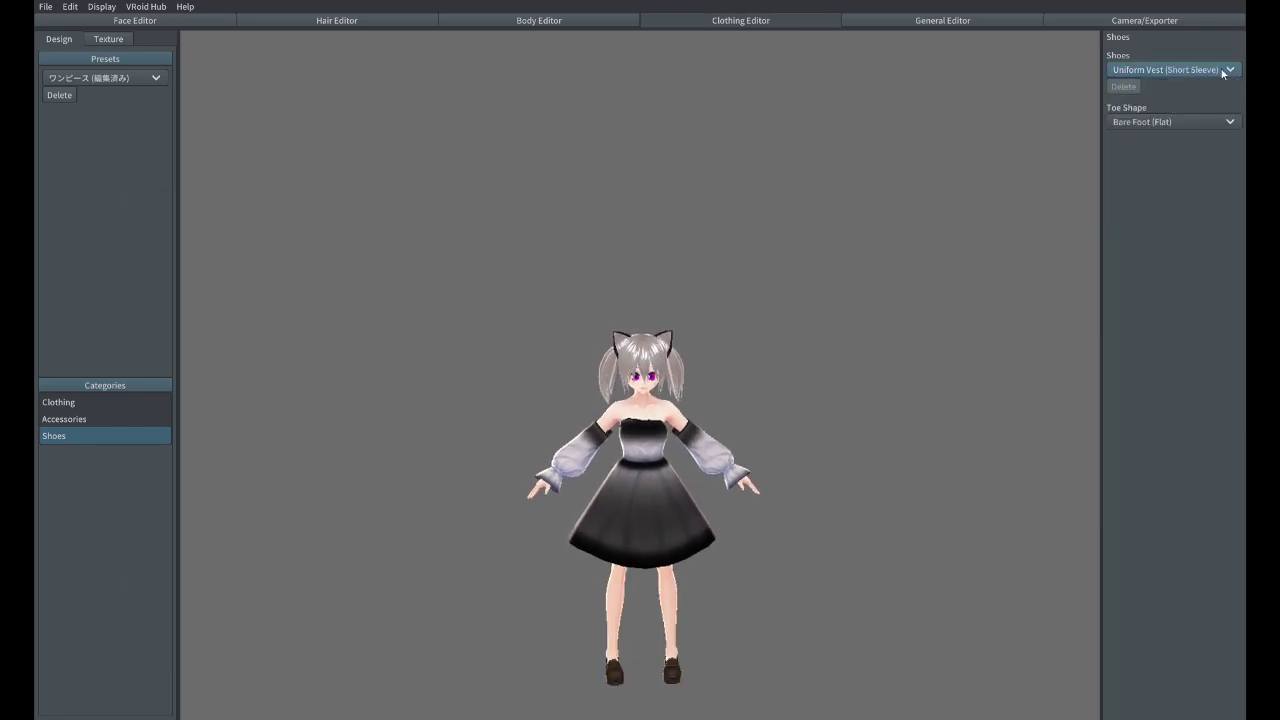
click(1215, 69)
click(1165, 168)
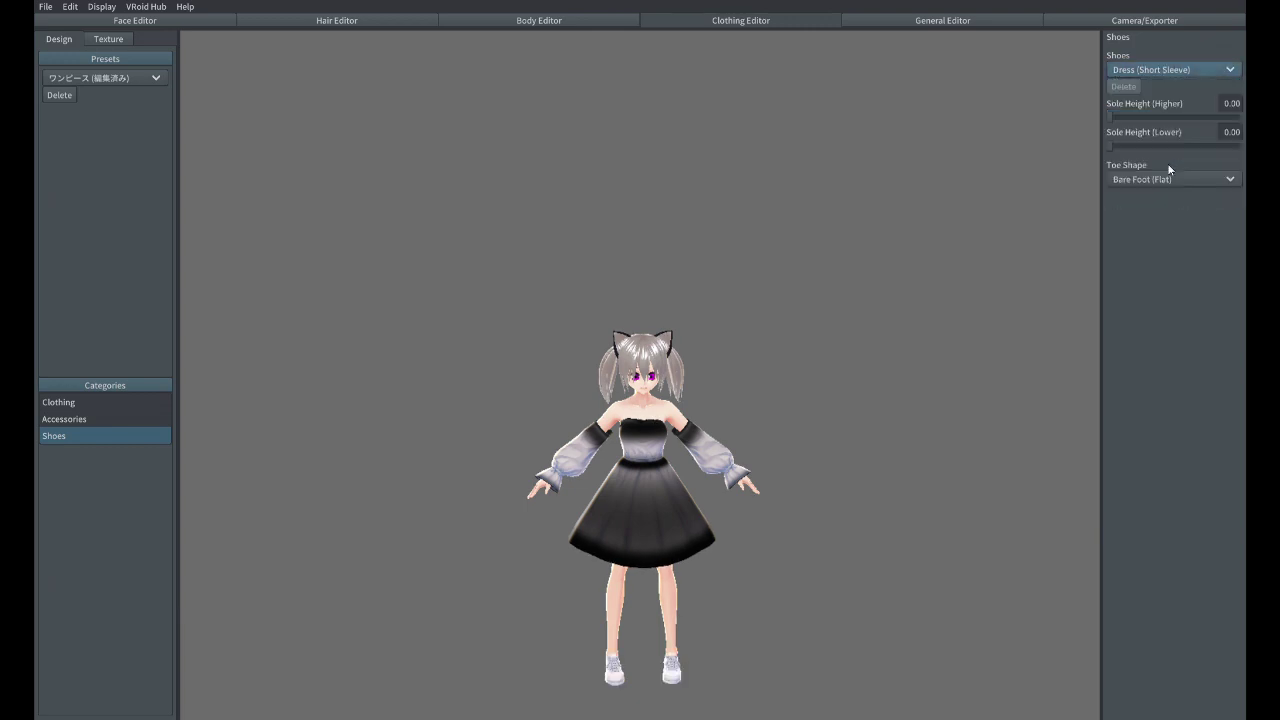
mouse_move(1241, 147)
mouse_down()
mouse_move(1106, 148)
mouse_move(1241, 130)
mouse_up()
right_drag(775, 390, 914, 393)
Try the Tie and other neck accessories, reset Neck to None, and check the Hands and Legs accessory choices
click(111, 419)
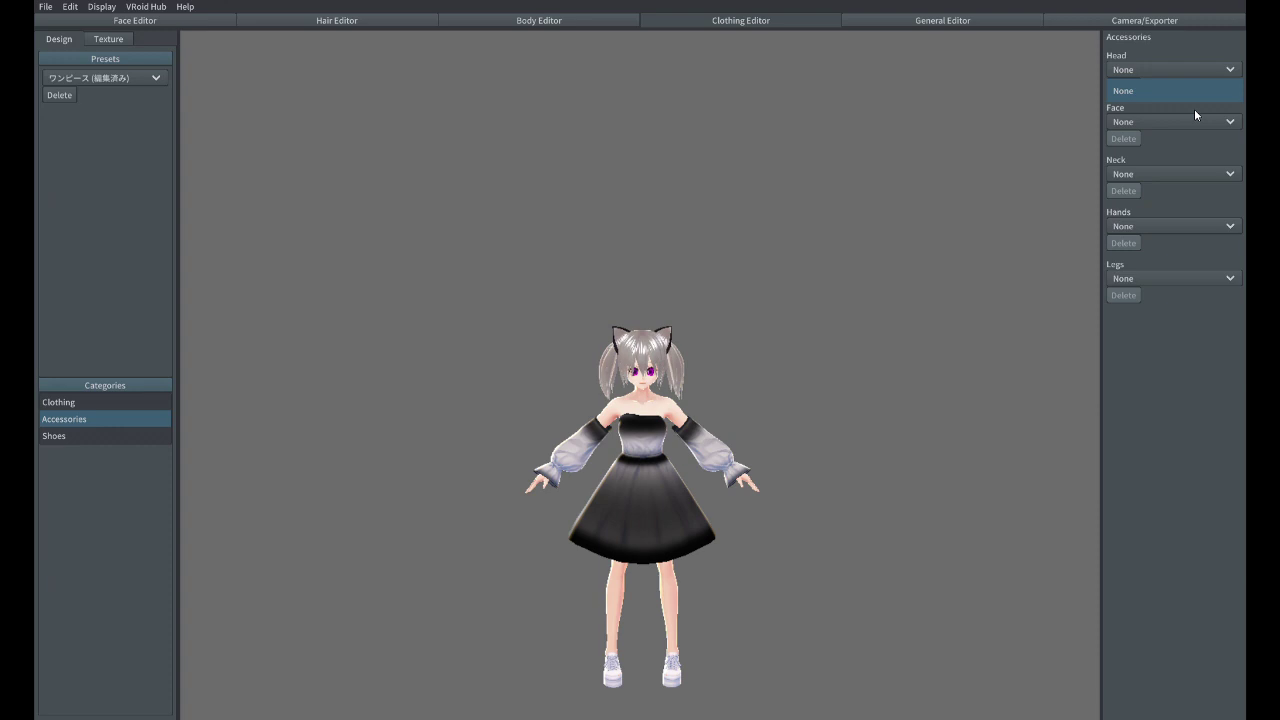
click(1202, 175)
click(1175, 208)
click(1183, 175)
click(1175, 225)
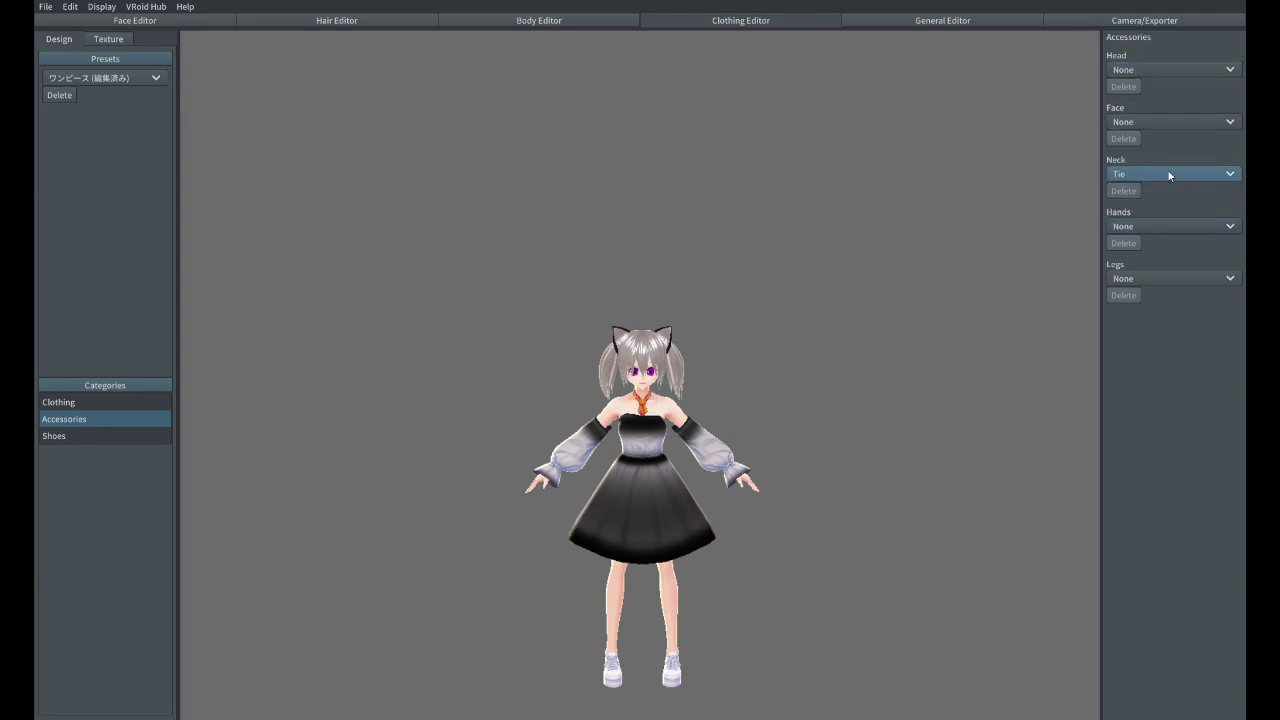
click(1168, 174)
click(1163, 191)
click(1152, 228)
click(1150, 246)
click(1150, 277)
click(1150, 277)
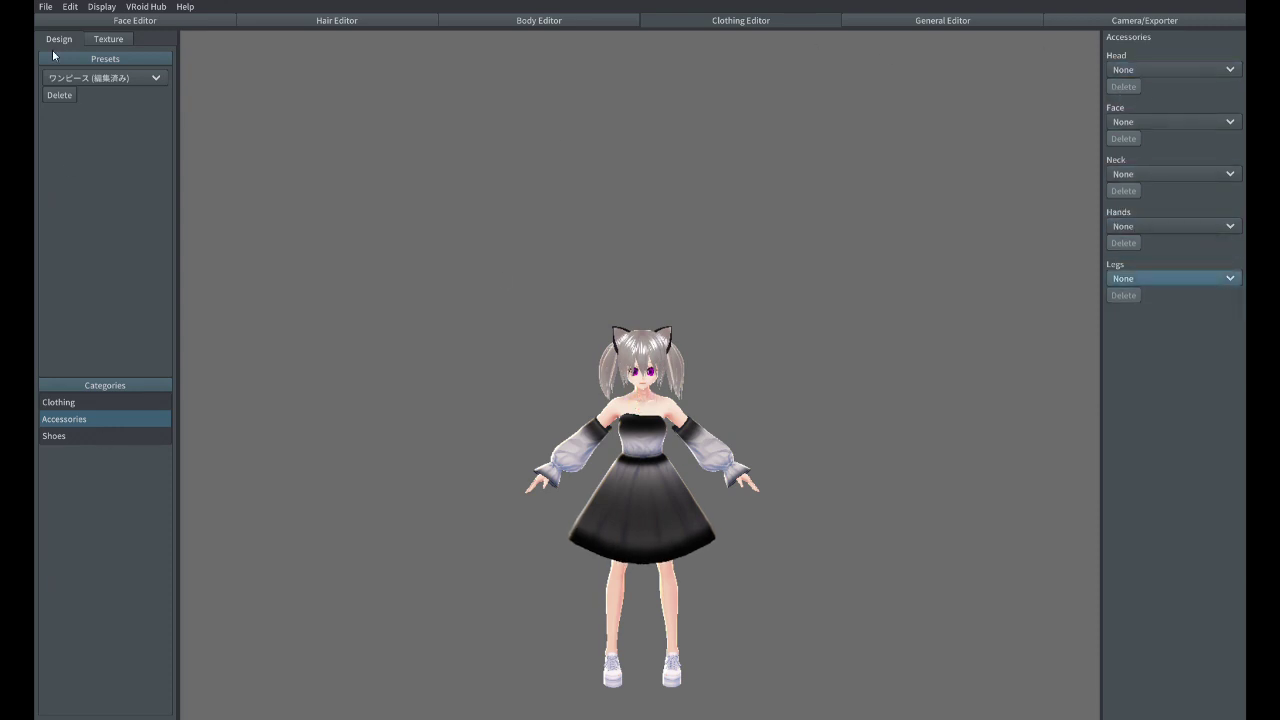
Set the camera scene's background color to black (000000)
click(1165, 25)
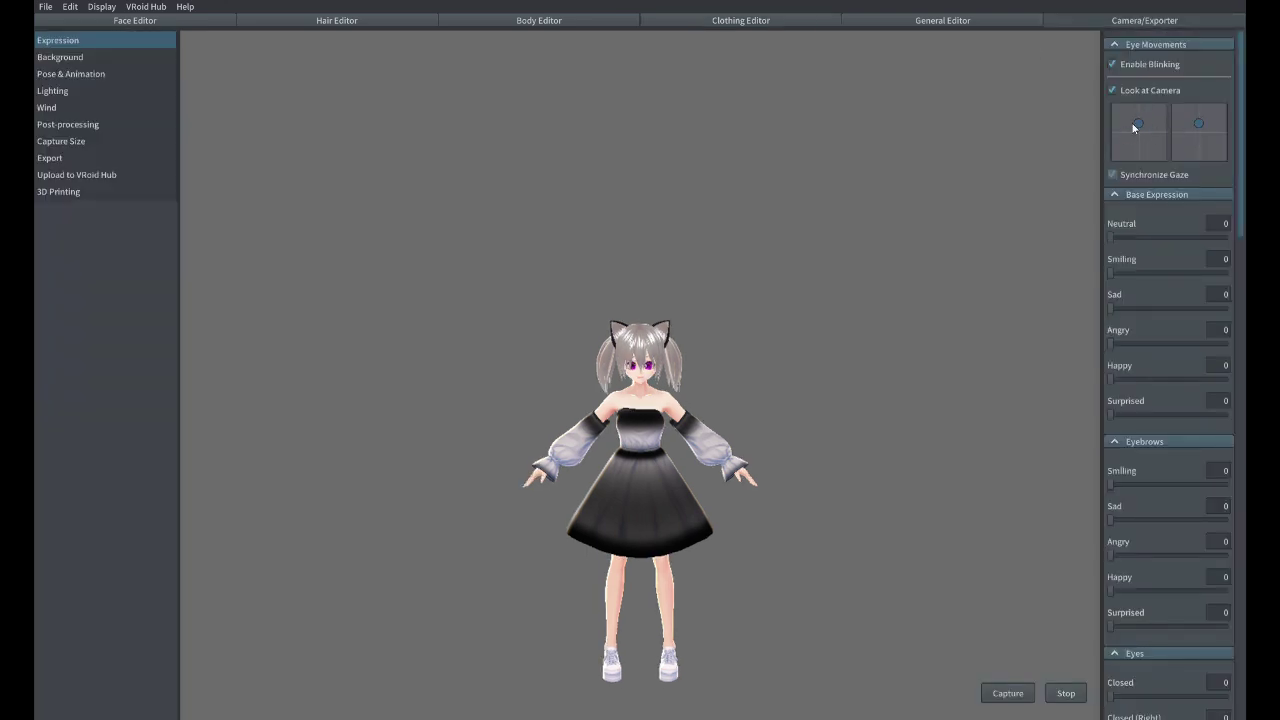
click(58, 59)
drag(1120, 114, 1098, 243)
mouse_move(806, 424)
right_down()
mouse_move(755, 428)
mouse_move(802, 437)
right_up()
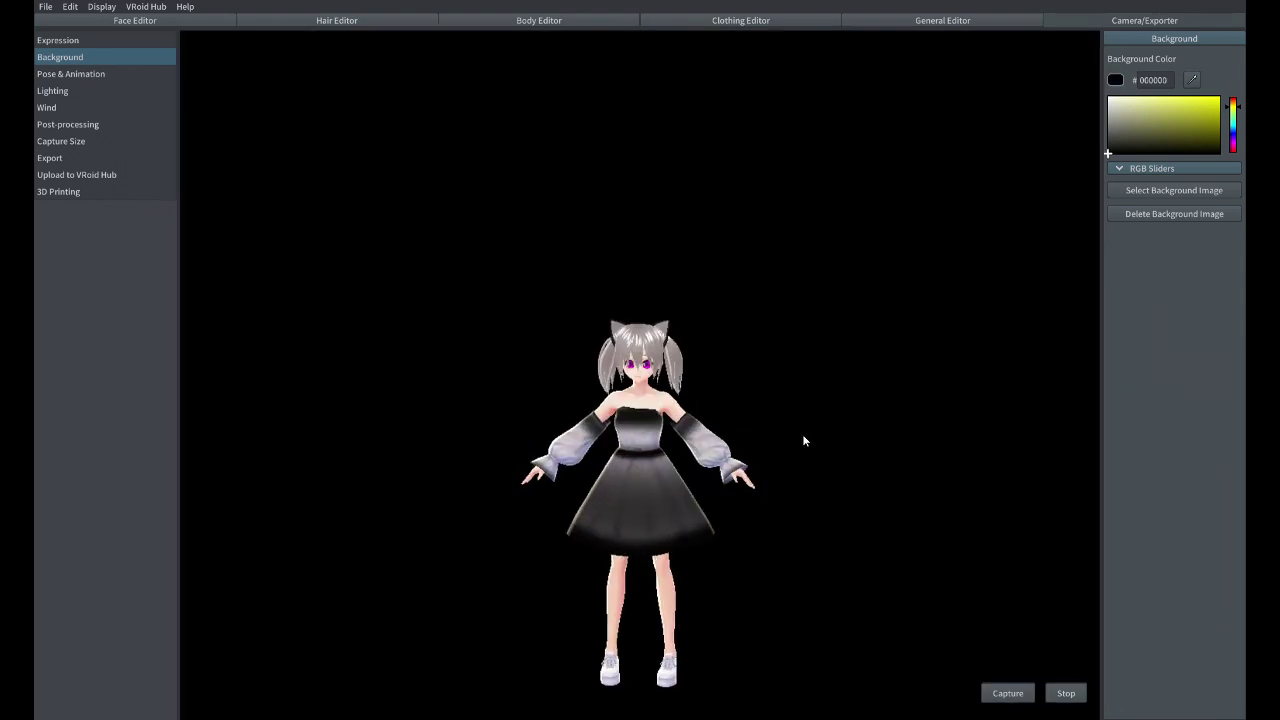
Apply the Standby 0 pose from the Female Animation set to the avatar
click(70, 74)
click(1140, 99)
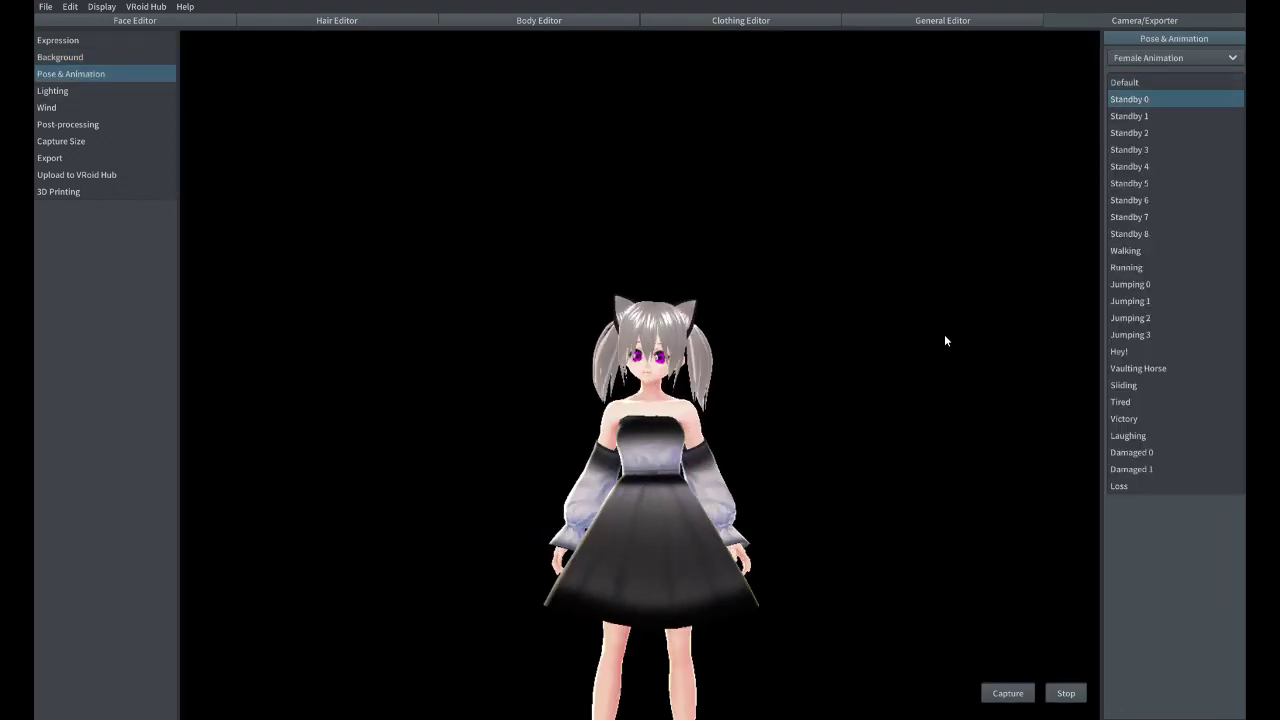
Preview the Standby 1, Standby 2, Standby 3 and Standby 4 animations on the avatar
click(1138, 116)
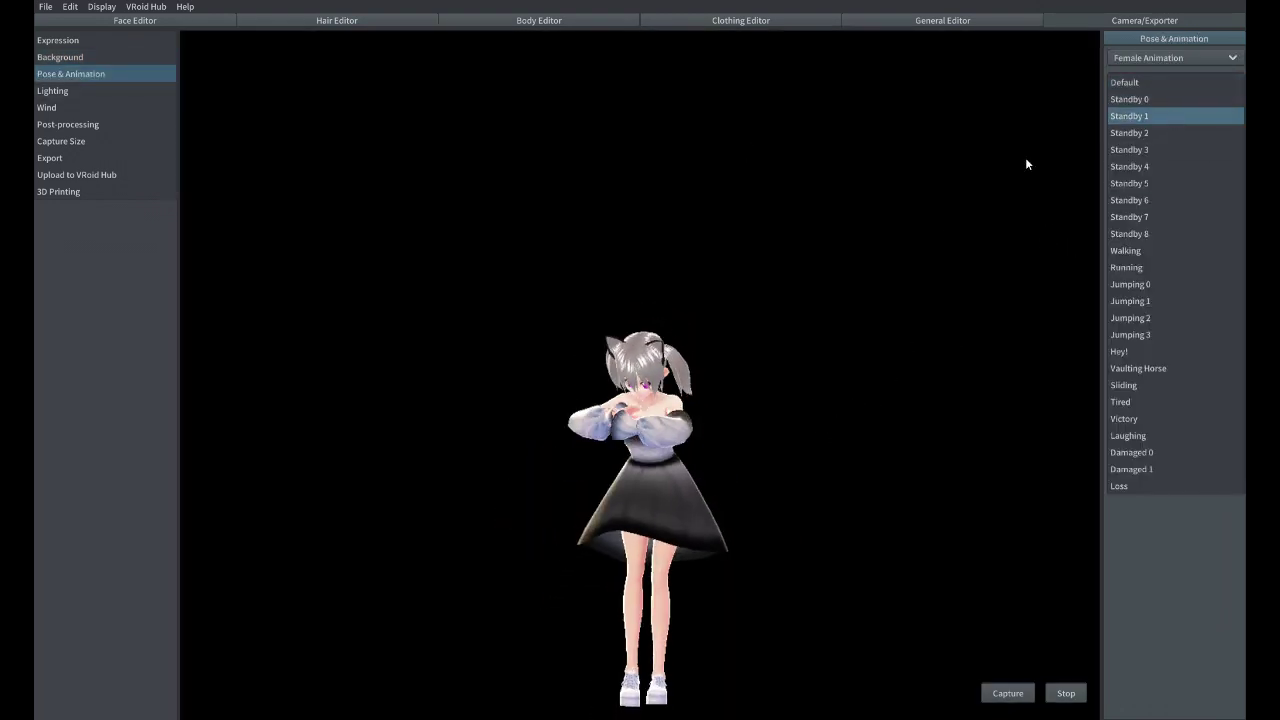
click(1137, 128)
click(1146, 149)
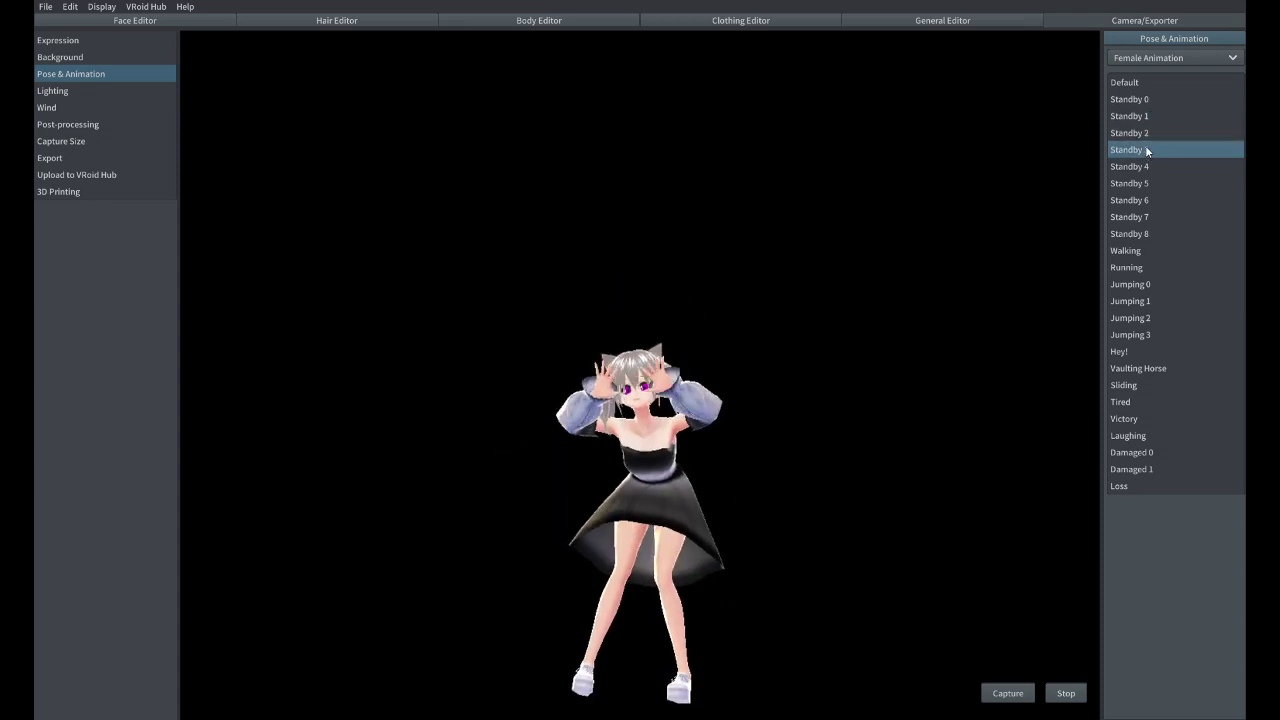
click(1160, 165)
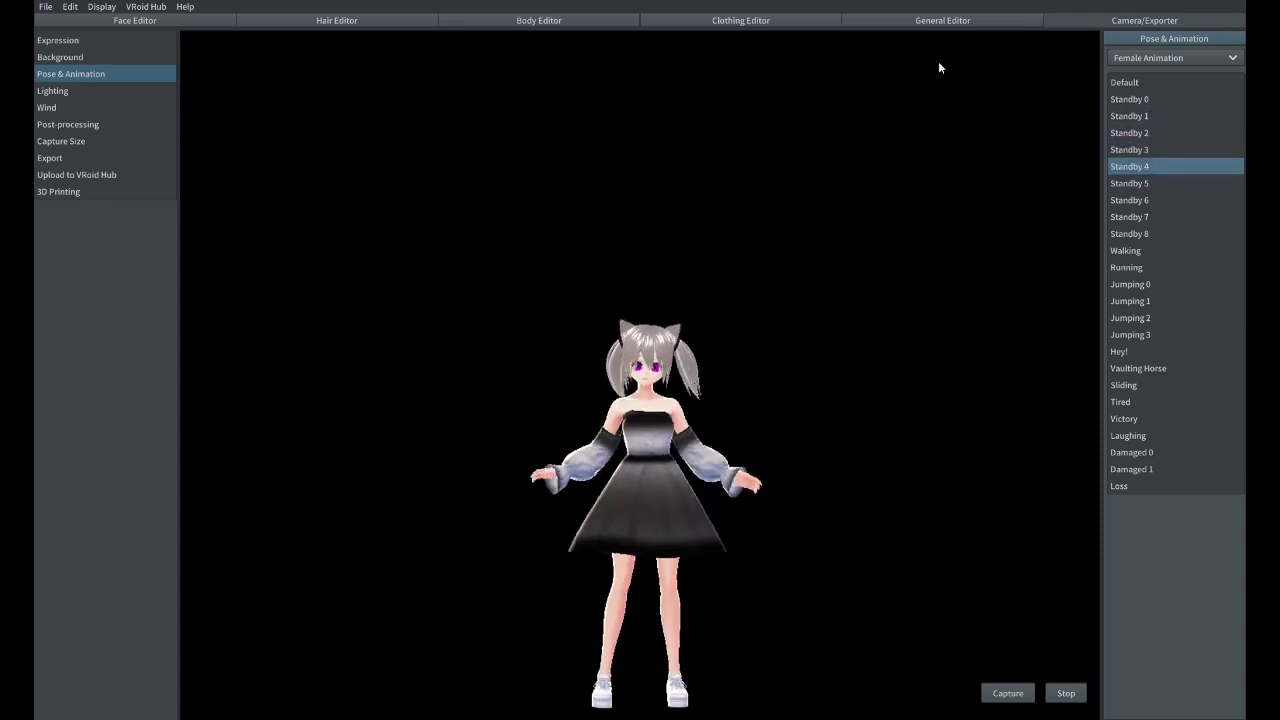
Return to the Clothing Editor and set the avatar's Bottoms to Pants under the dress
click(782, 21)
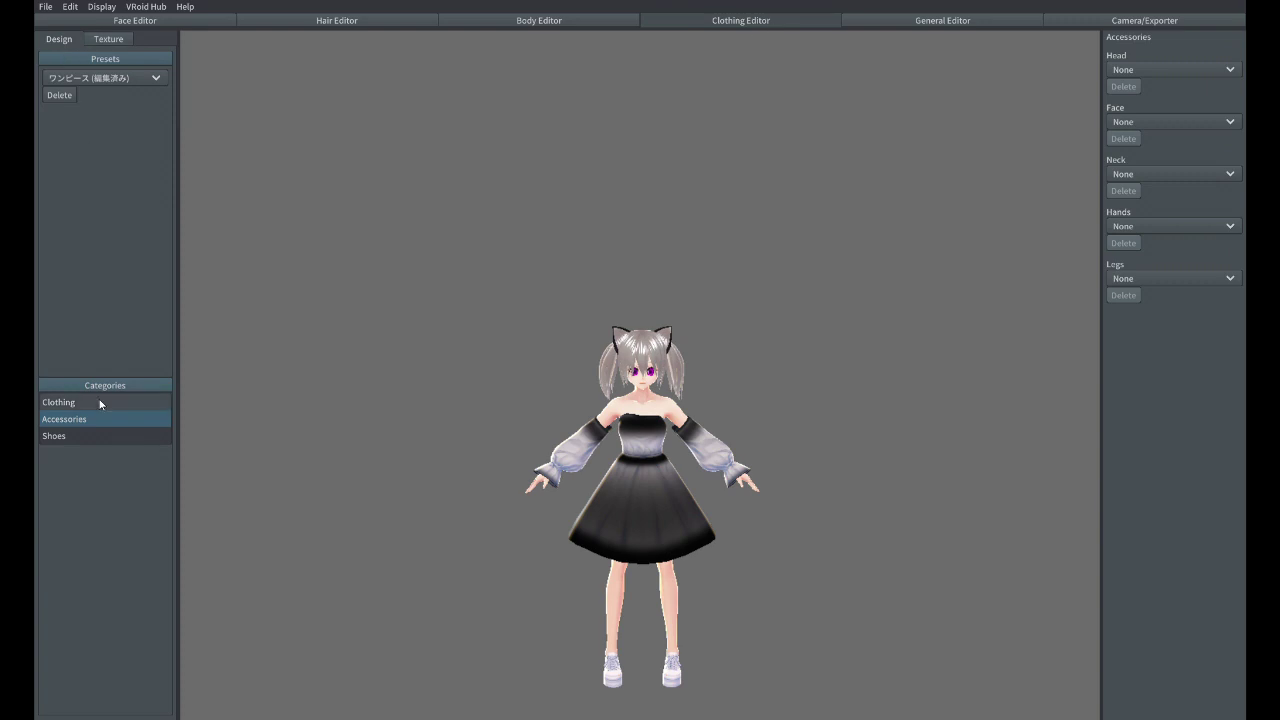
click(100, 403)
click(1170, 380)
click(1158, 472)
click(1170, 381)
click(1147, 429)
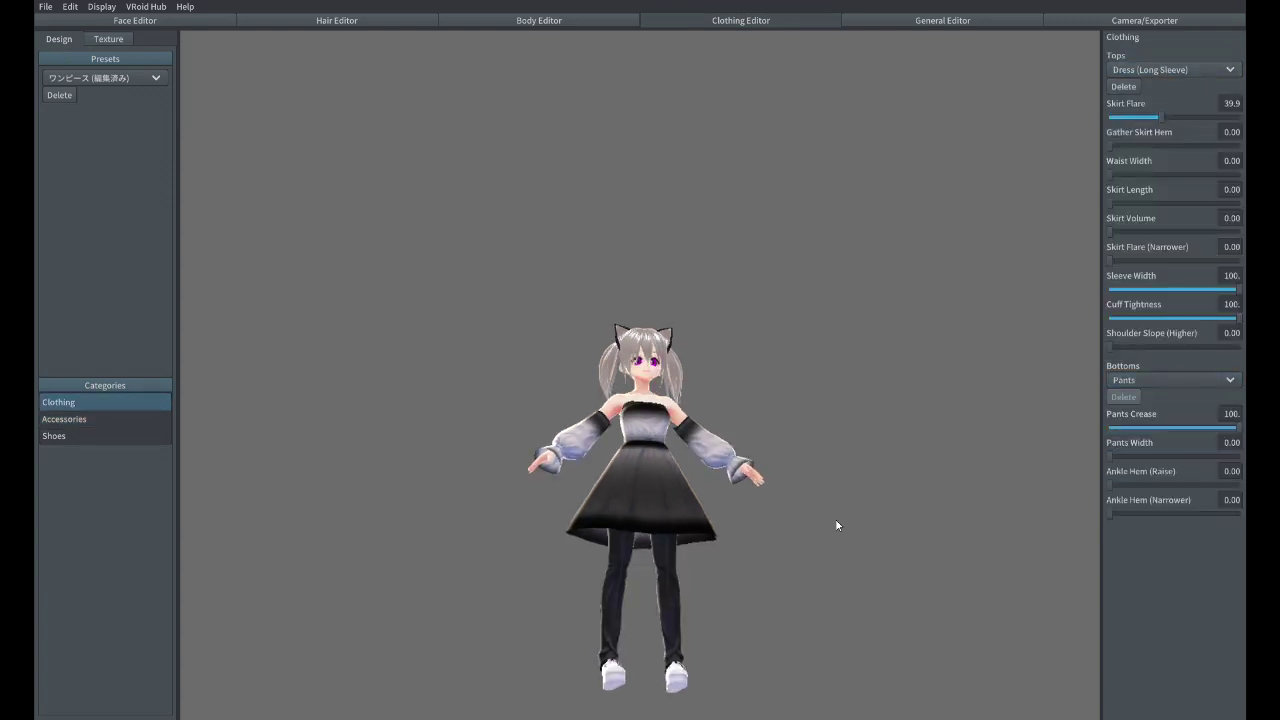
Erase the leg areas from the Pants texture's Default Image layer so that only short pants remain under the skirt
click(108, 39)
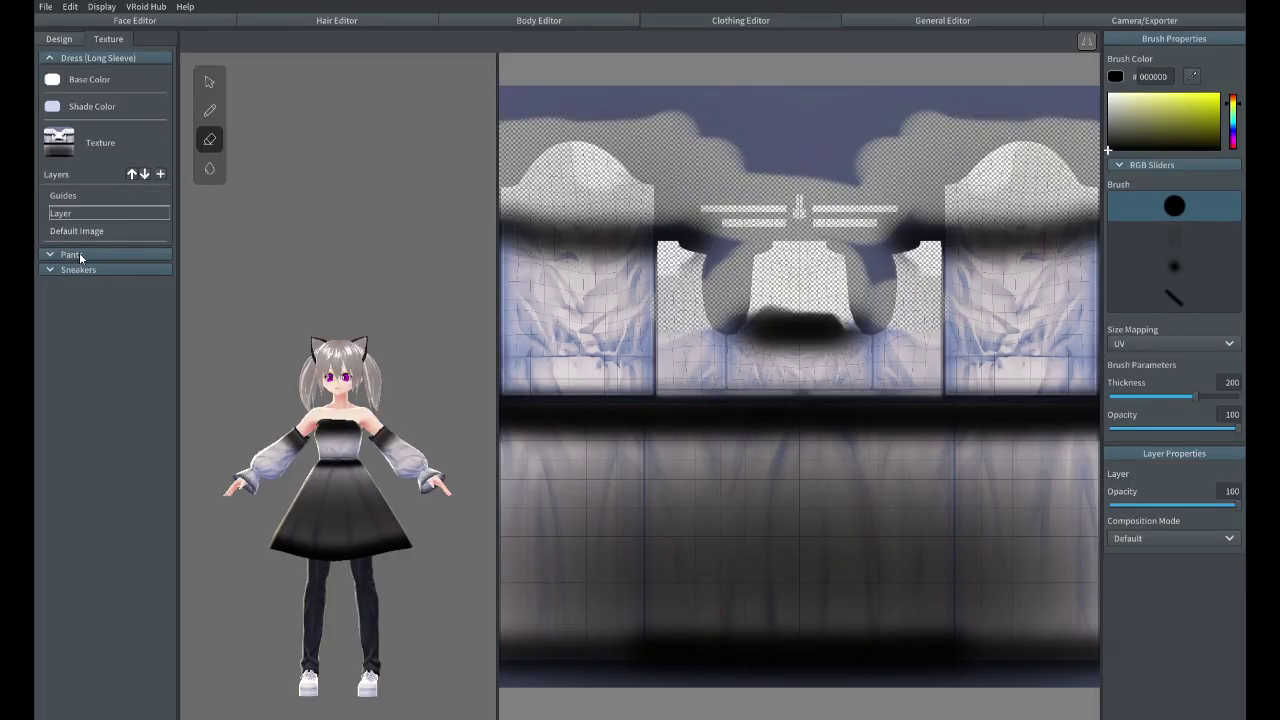
click(72, 255)
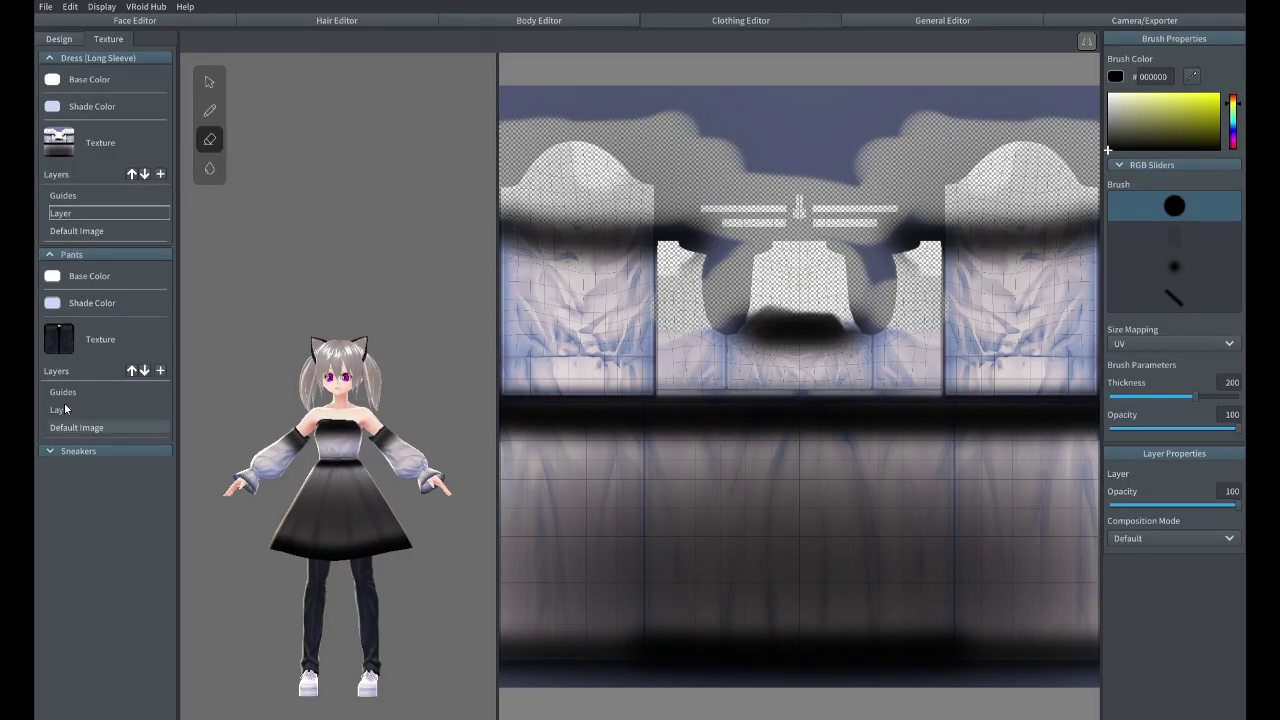
click(62, 409)
click(85, 427)
mouse_move(510, 445)
mouse_down()
mouse_move(1057, 414)
mouse_move(640, 545)
mouse_move(571, 657)
mouse_move(1085, 655)
mouse_move(1095, 682)
mouse_move(986, 528)
mouse_move(505, 390)
mouse_move(1077, 386)
mouse_move(520, 370)
mouse_up()
mouse_move(340, 560)
right_down()
mouse_move(338, 400)
mouse_move(509, 483)
right_up()
mouse_move(540, 298)
mouse_down()
mouse_move(737, 314)
mouse_move(1109, 314)
mouse_up()
right_drag(407, 524, 191, 540)
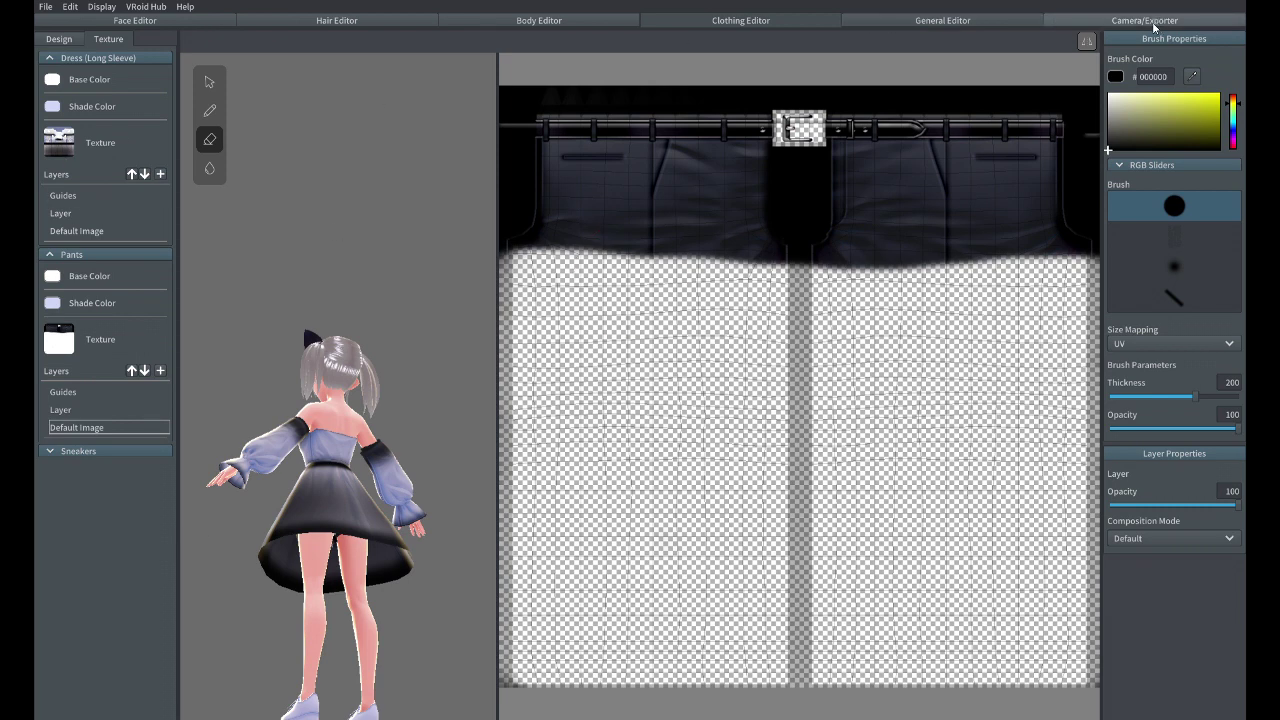
Set Shading Area and Shade Hardness to -0.31 and 0.22 for Hair, -0.78 and 0.45 for Face, -0.14 and 0.19 for Body
click(905, 20)
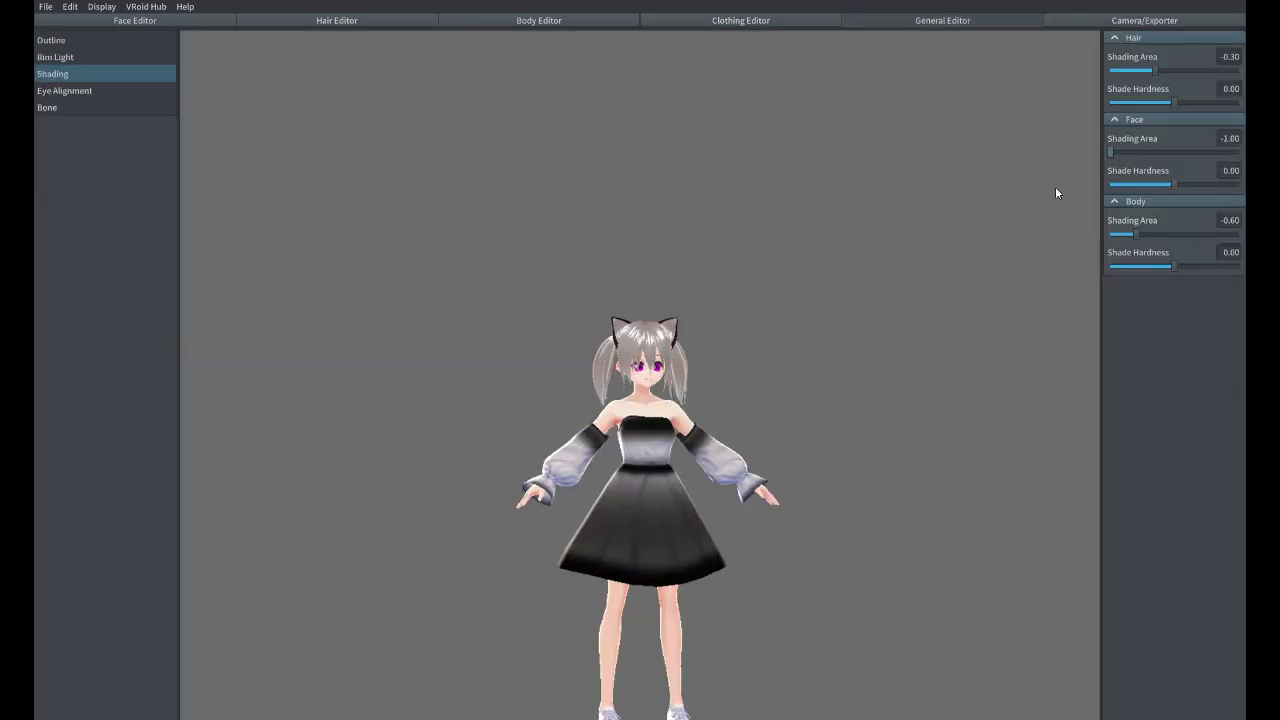
mouse_move(1138, 235)
mouse_down()
mouse_move(1165, 235)
mouse_move(1140, 270)
mouse_move(1168, 265)
mouse_up()
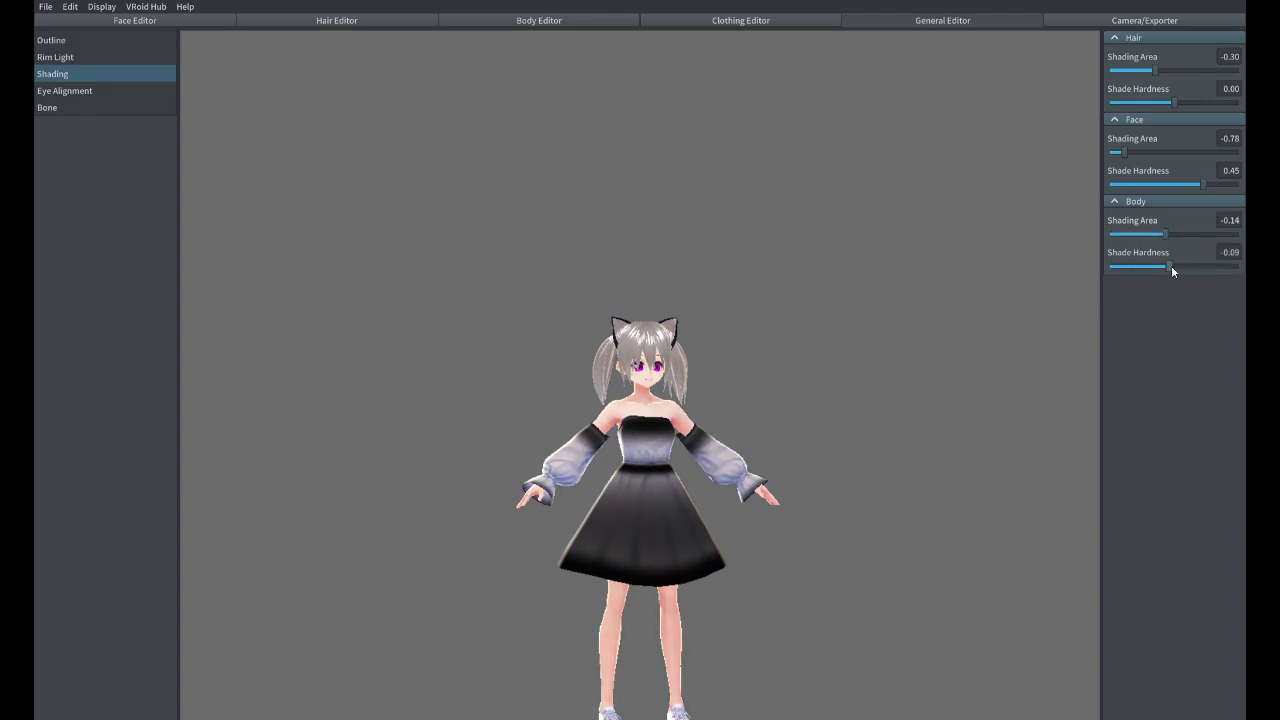
drag(1153, 72, 1190, 104)
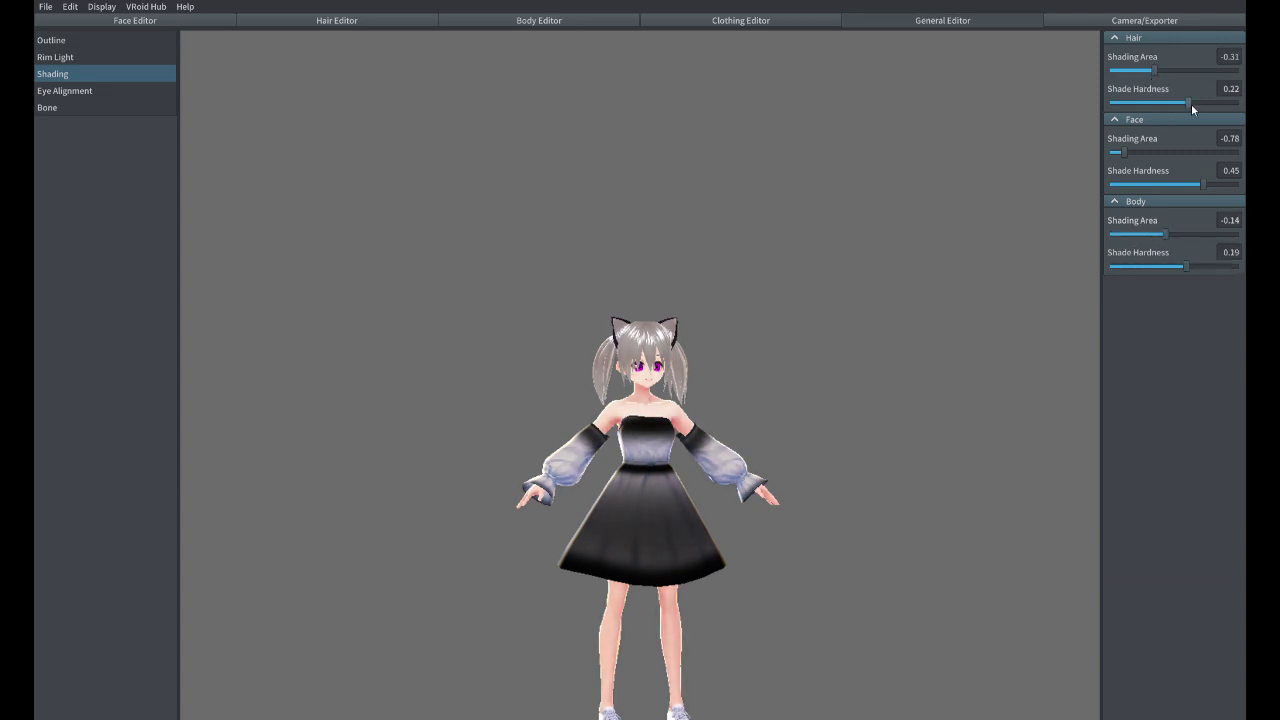
Try the Outer eye alignment, and set the bone amplitude to 98 for Clothing and about 152 for Body
click(75, 90)
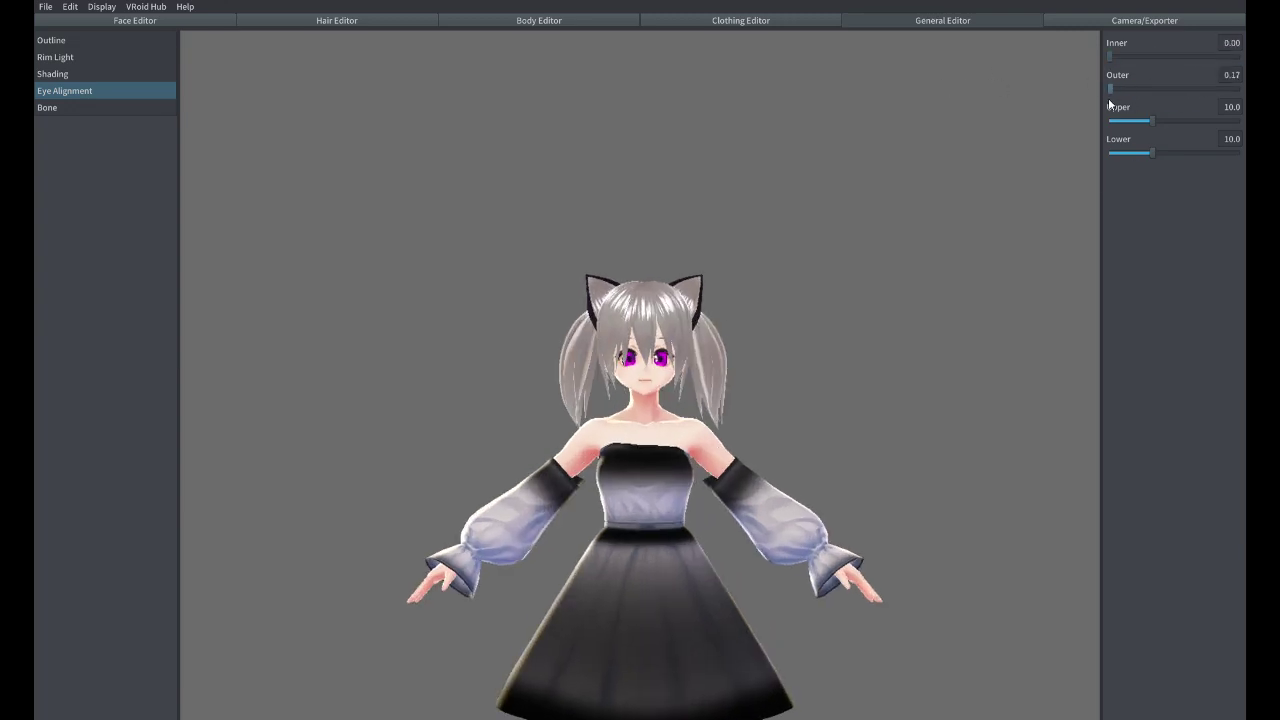
click(61, 108)
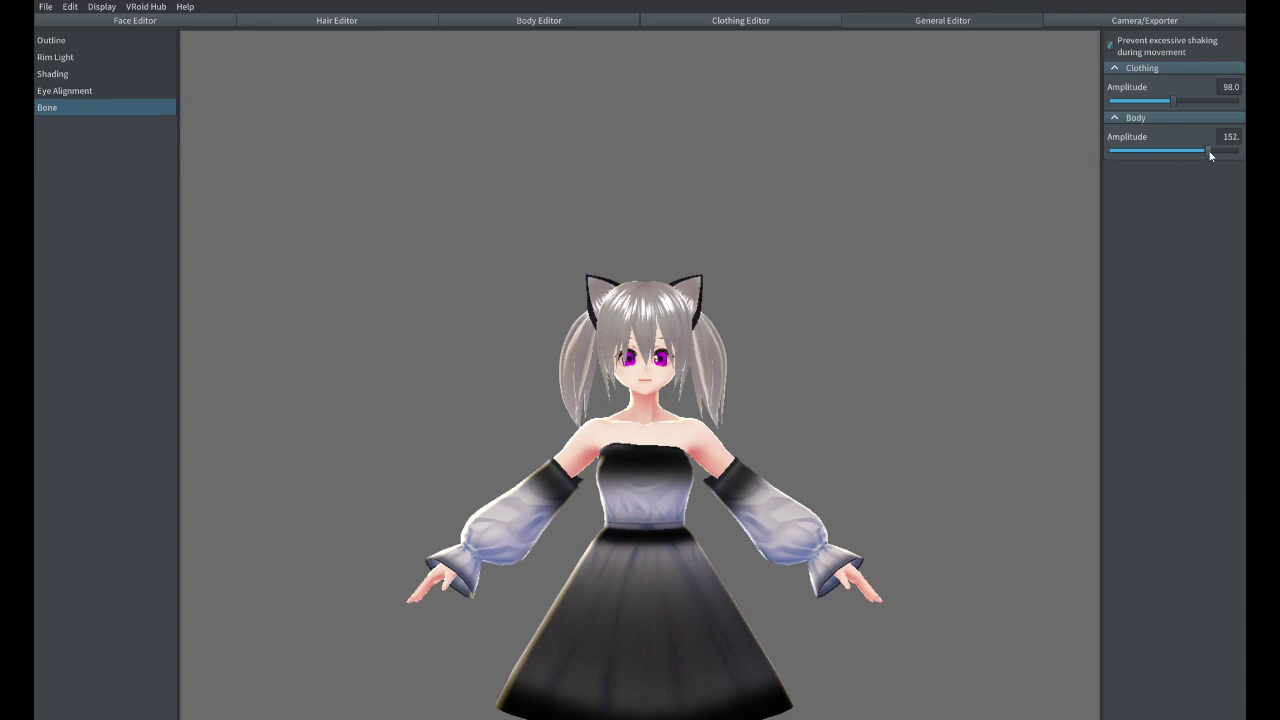
Set the Hair rim light to strength 30.9 and compression 60.8, and adjust the Body rim light's strength, compression and rotation
click(60, 40)
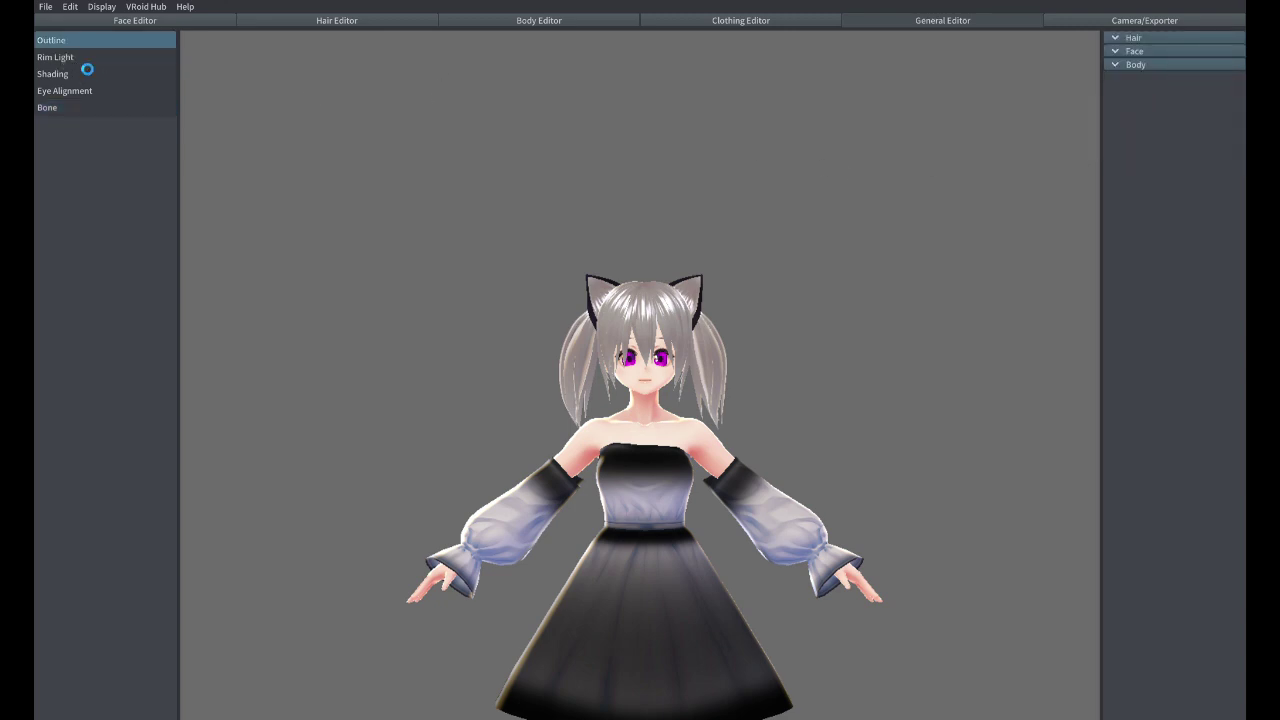
click(60, 57)
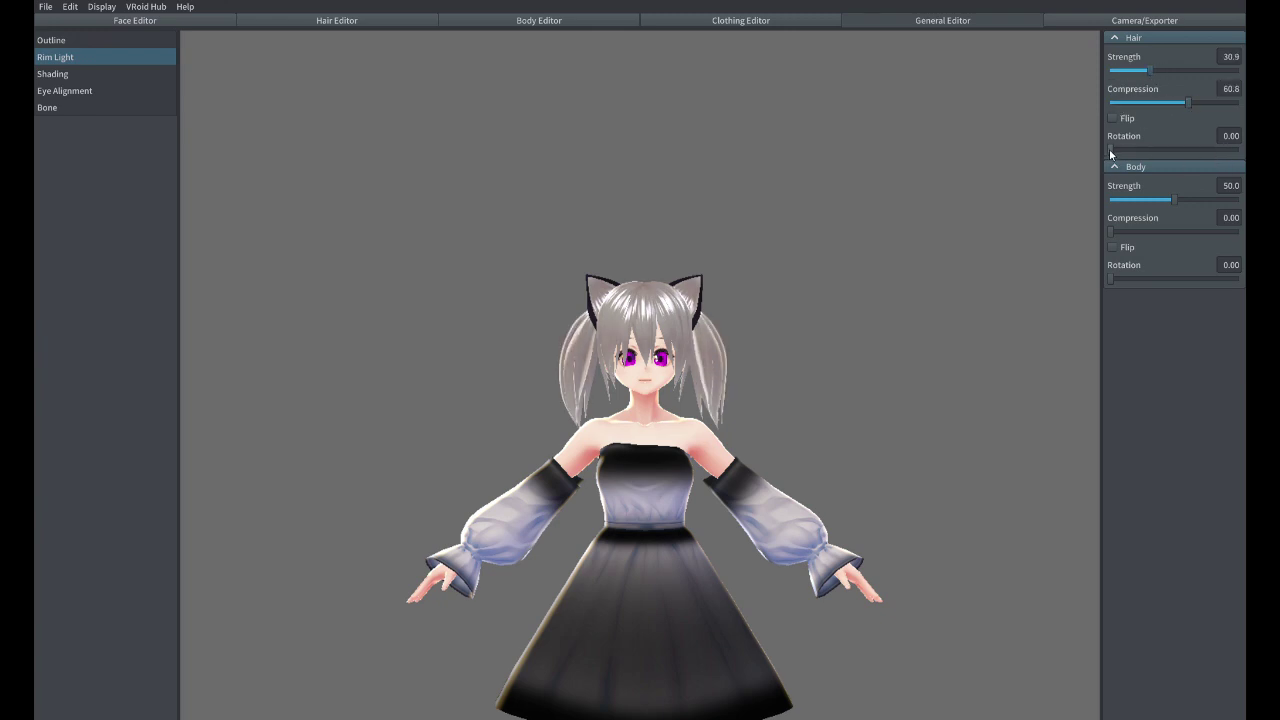
drag(1118, 164, 1139, 160)
drag(1174, 199, 1169, 231)
click(1112, 246)
click(1112, 247)
drag(1110, 279, 1159, 279)
right_drag(880, 350, 690, 372)
click(52, 74)
Set the fountain garden picture as the background image of the camera scene
click(1189, 19)
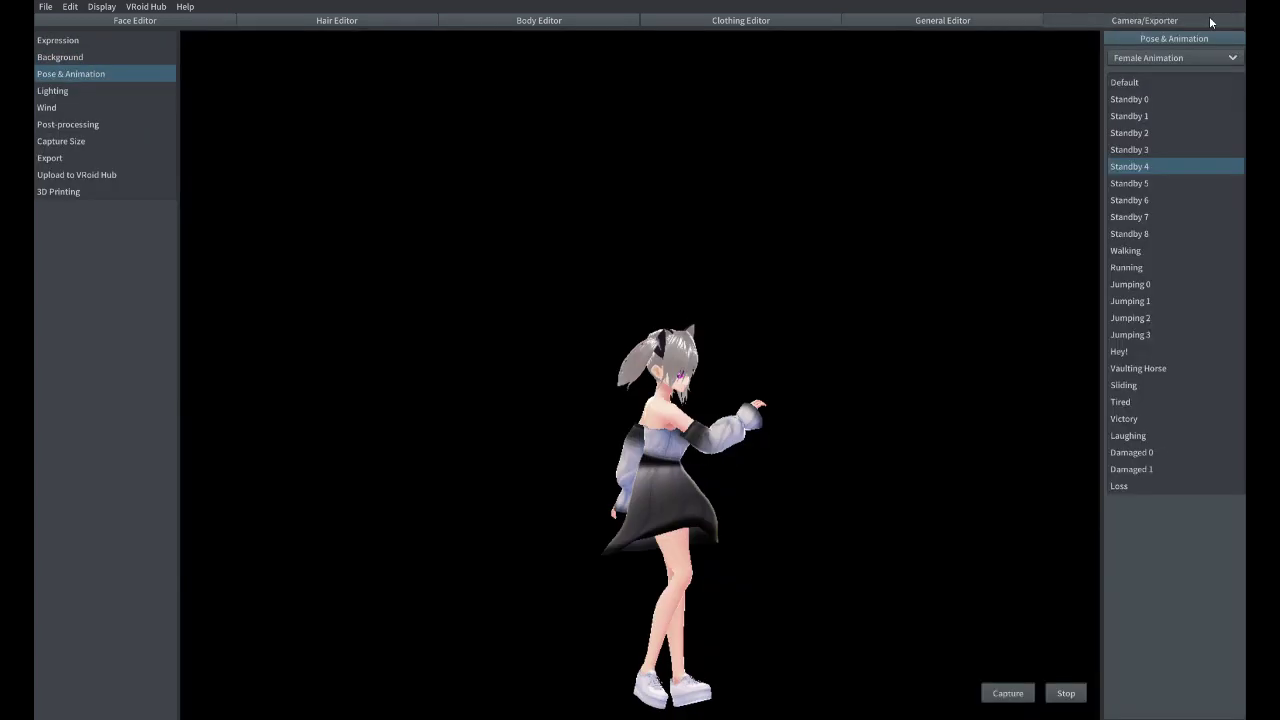
click(60, 57)
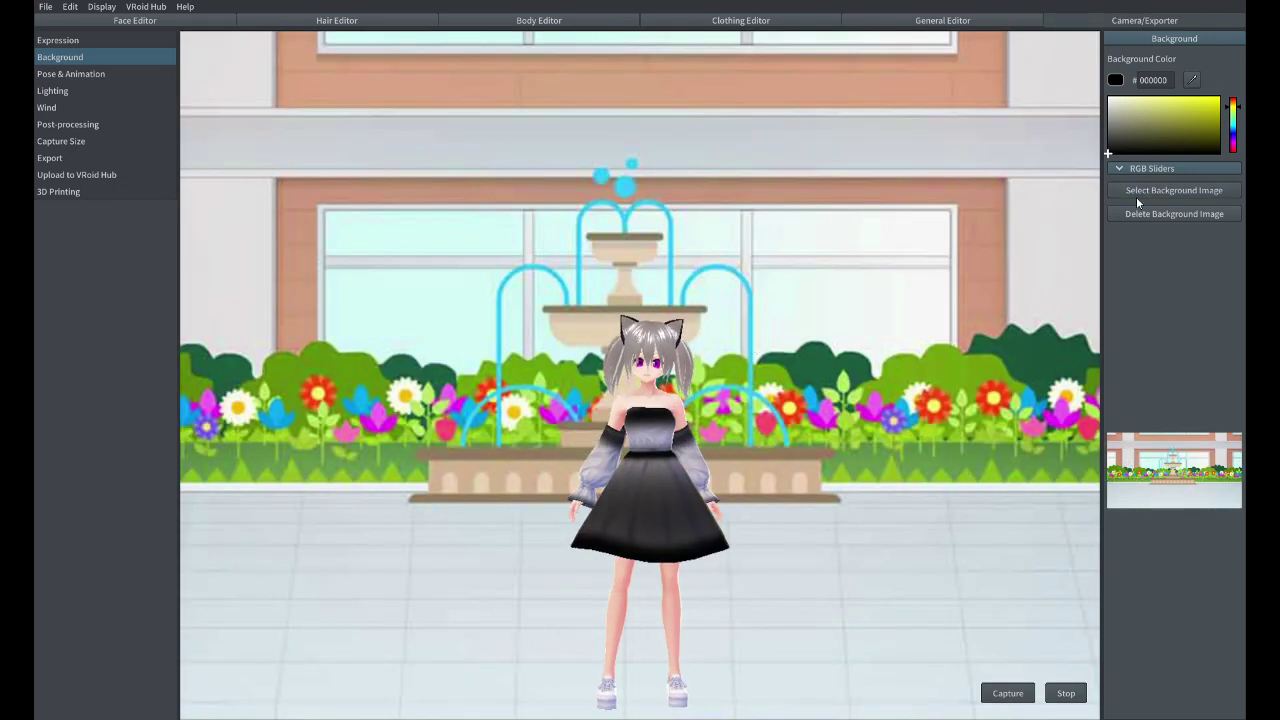
Try the Standby 5 and Standby 7 animations against the background and apply Walking
click(70, 73)
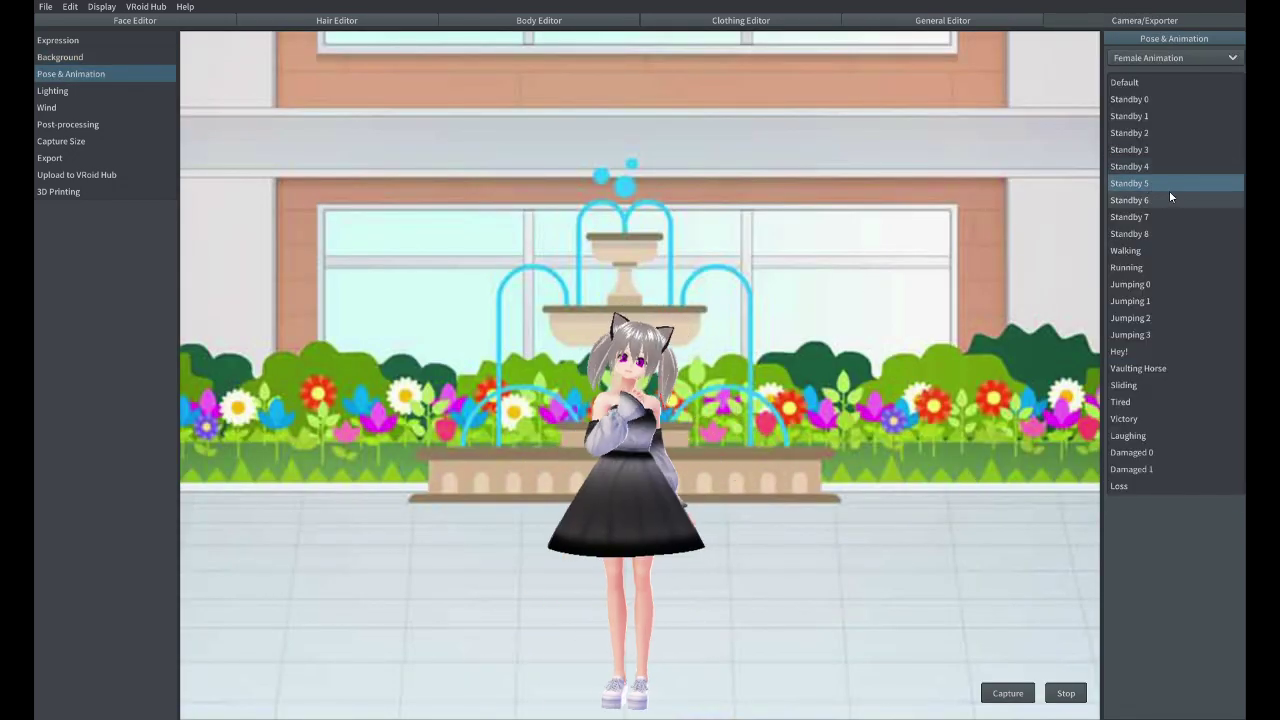
click(1140, 216)
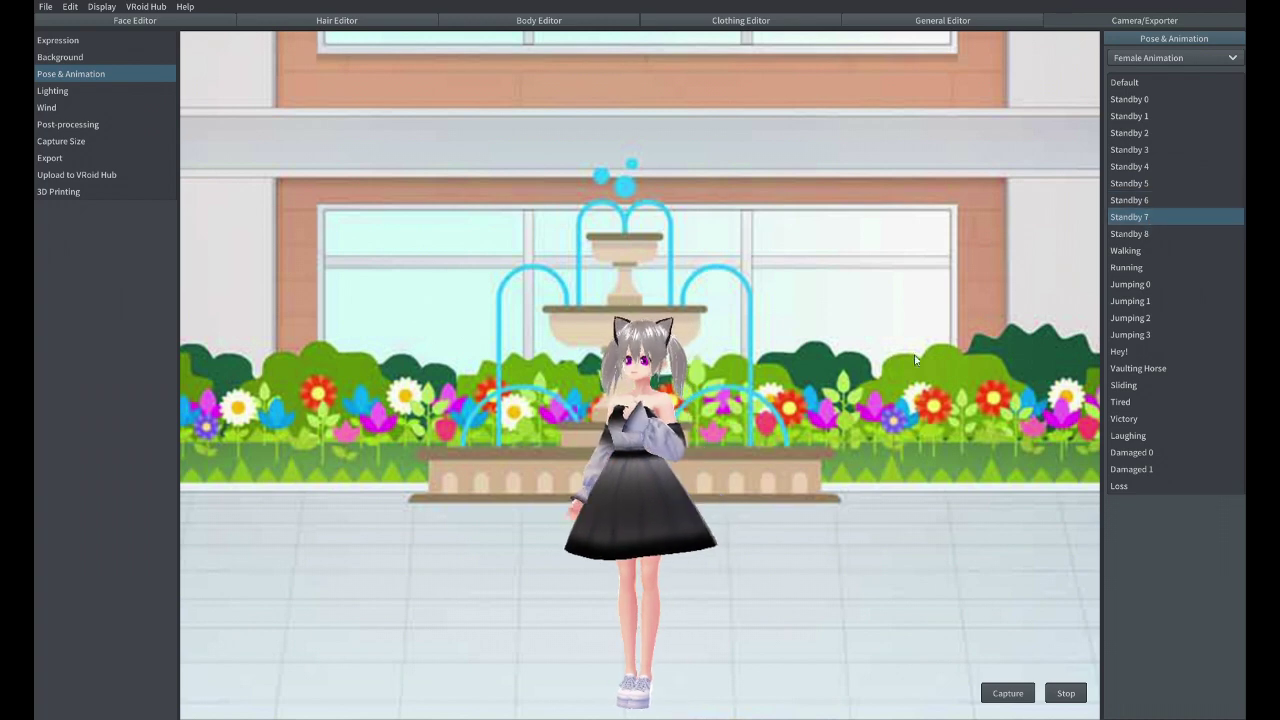
scroll(736, 442, up, 5)
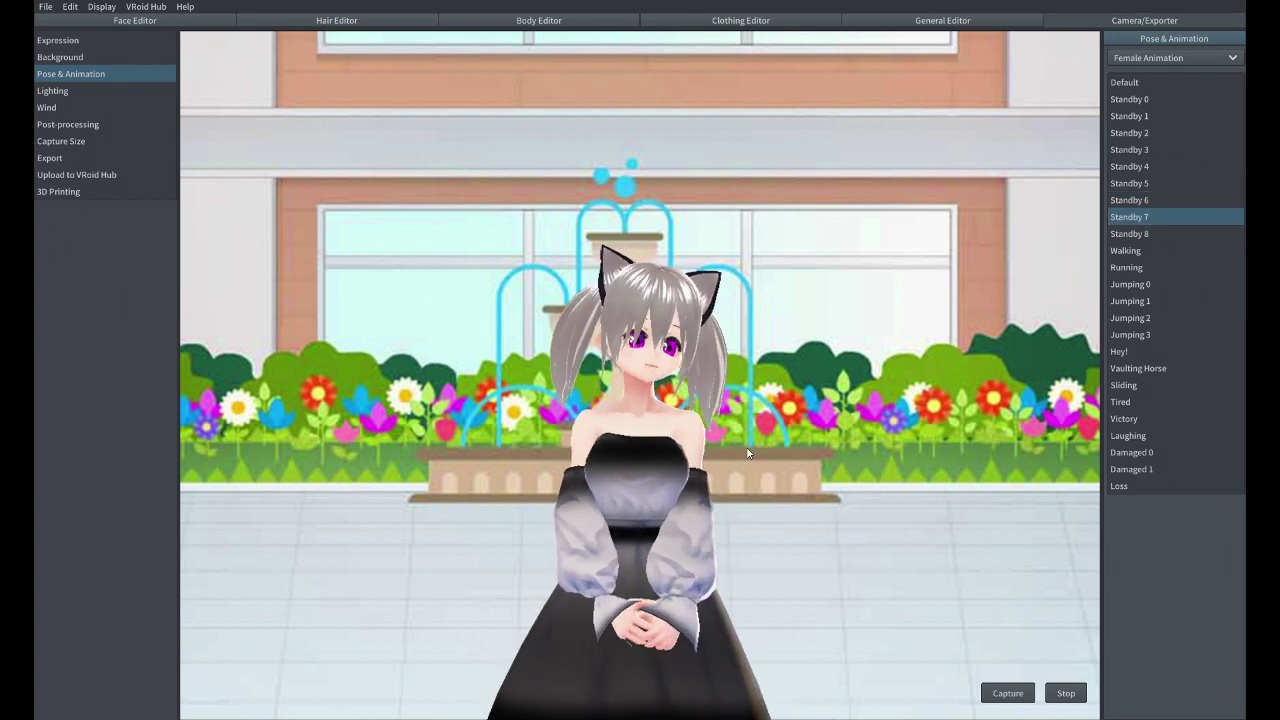
click(1138, 251)
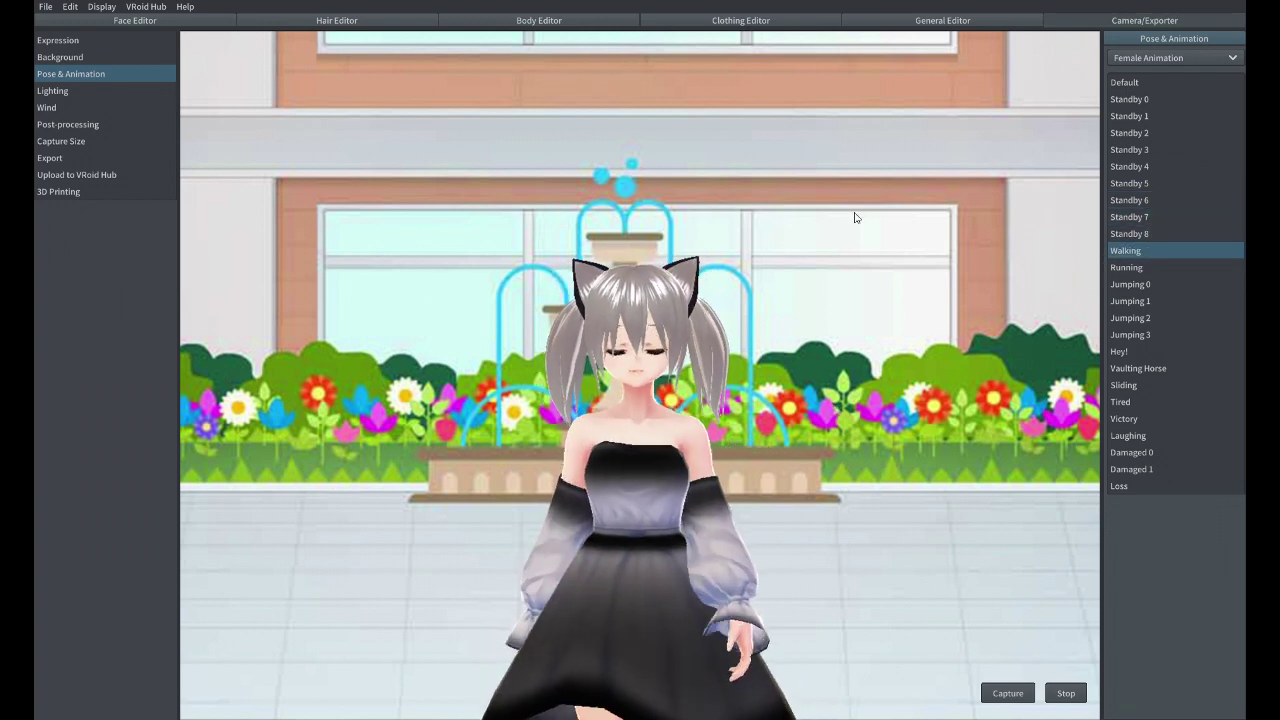
Set the scene light's horizontal angle to 57.4, fine-tune its intensity and leave its color at white (FFFFFF)
click(60, 90)
drag(1196, 115, 1193, 115)
drag(1175, 147, 1178, 149)
drag(1145, 215, 1090, 195)
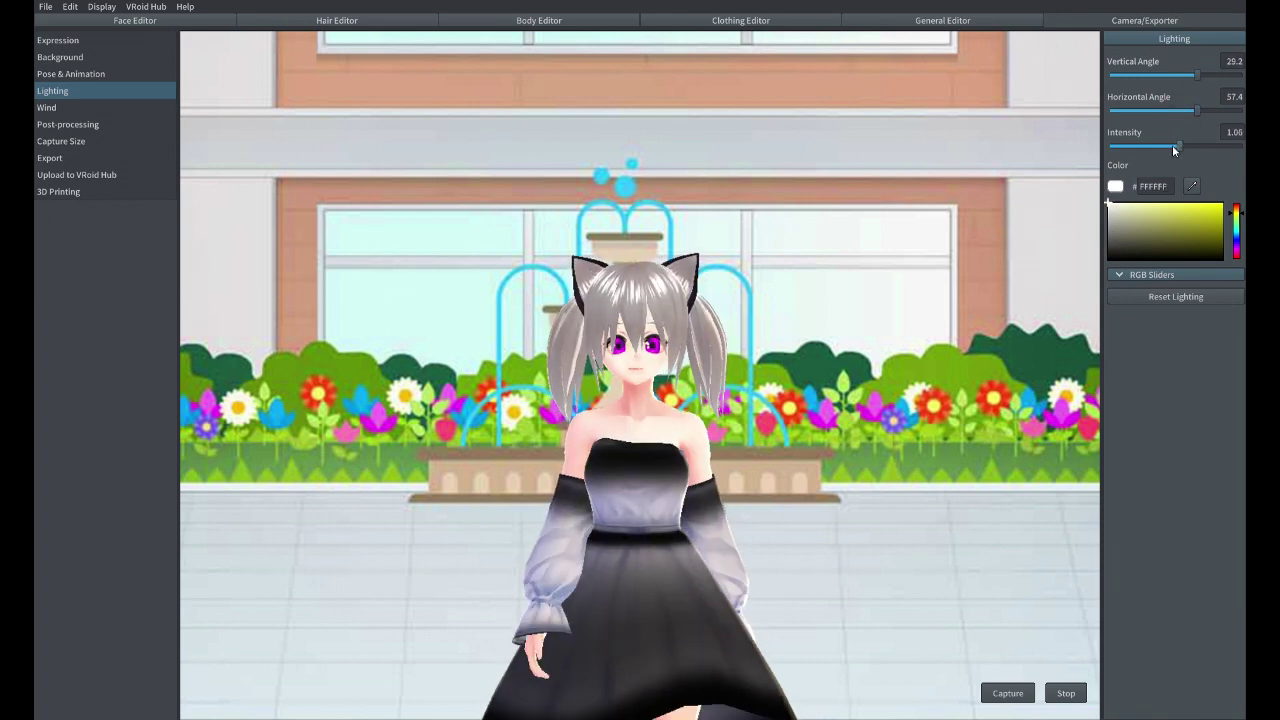
Set the wind direction to X 0.48, Y -0.07 and Z -0.23
click(47, 107)
drag(1203, 94, 1207, 95)
drag(1176, 111, 1160, 147)
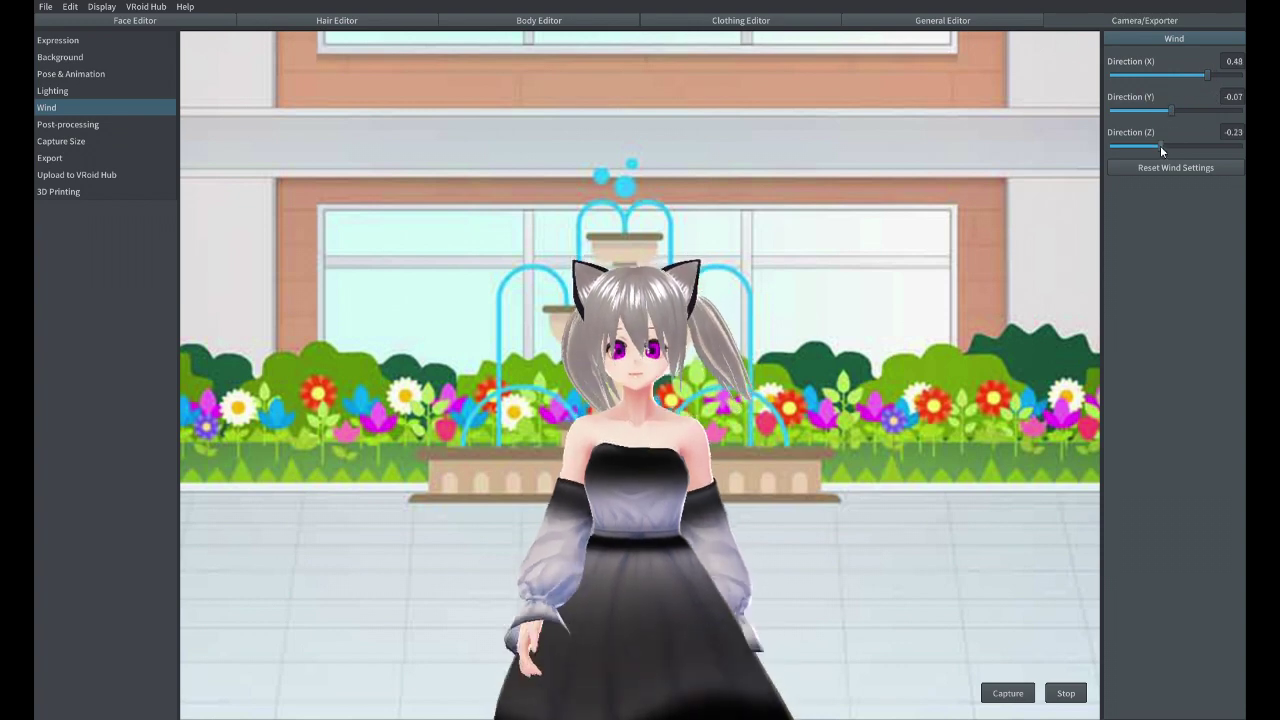
Enable antialiasing in the post-processing settings and set it to High
click(67, 124)
click(1128, 45)
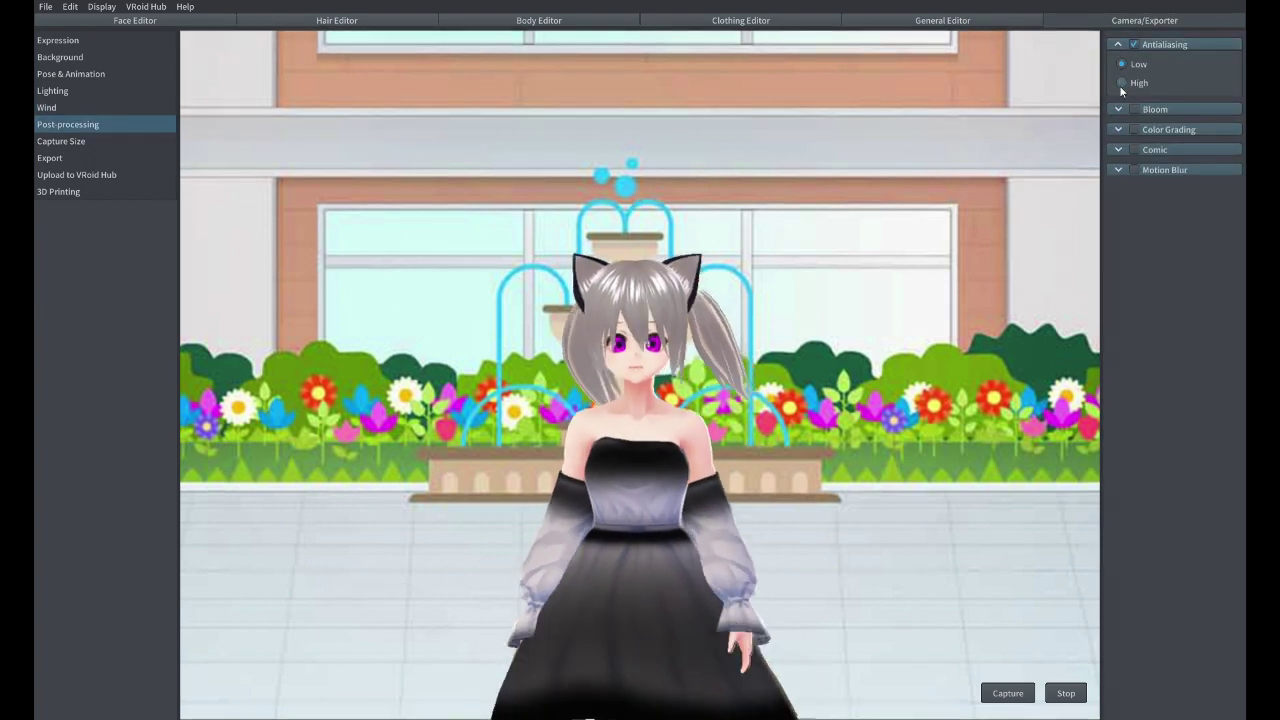
click(1121, 83)
click(1136, 44)
click(1136, 44)
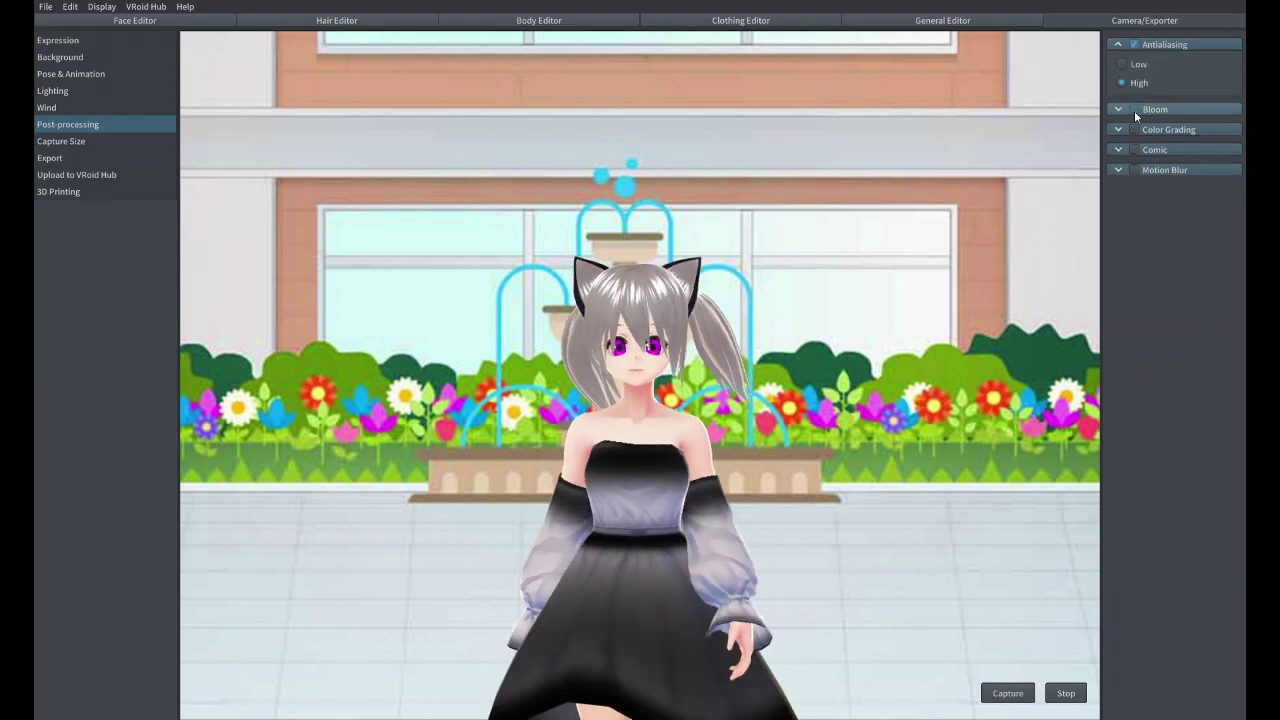
Try the Bloom, Color Grading, Comic and Motion Blur effects, switching each one off again
click(1135, 110)
click(1135, 110)
click(1134, 130)
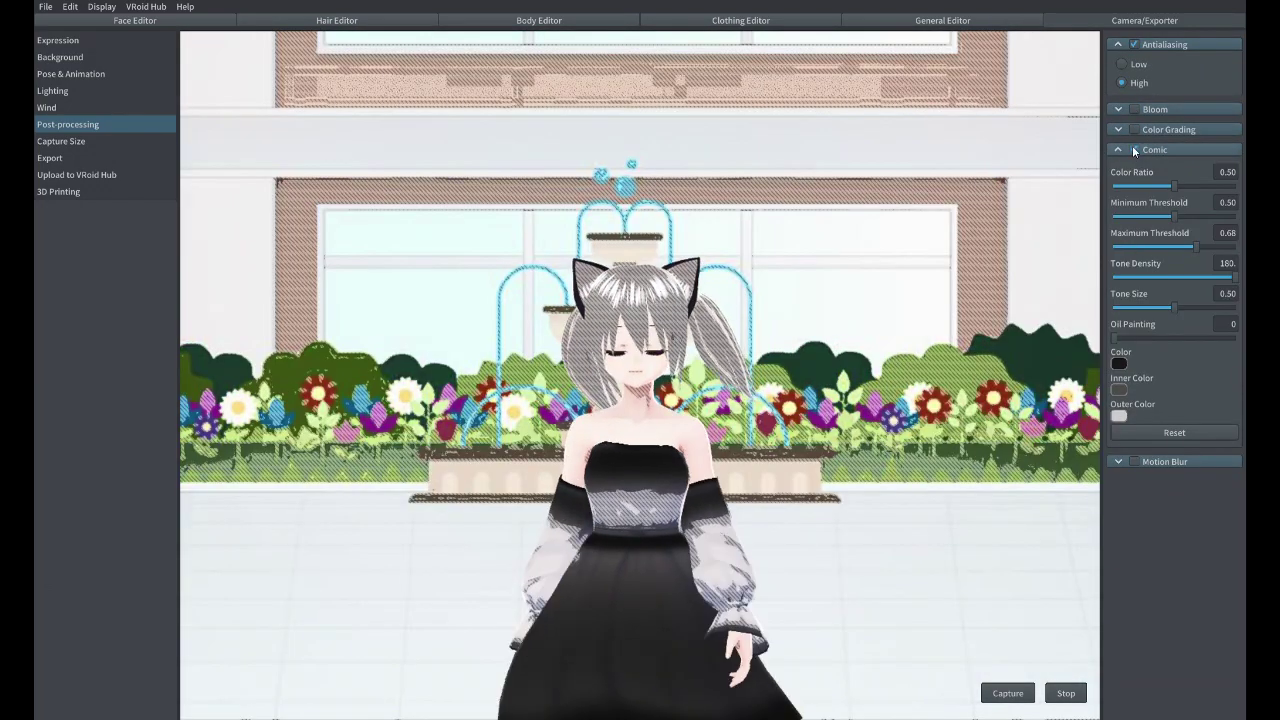
click(1133, 149)
click(1133, 170)
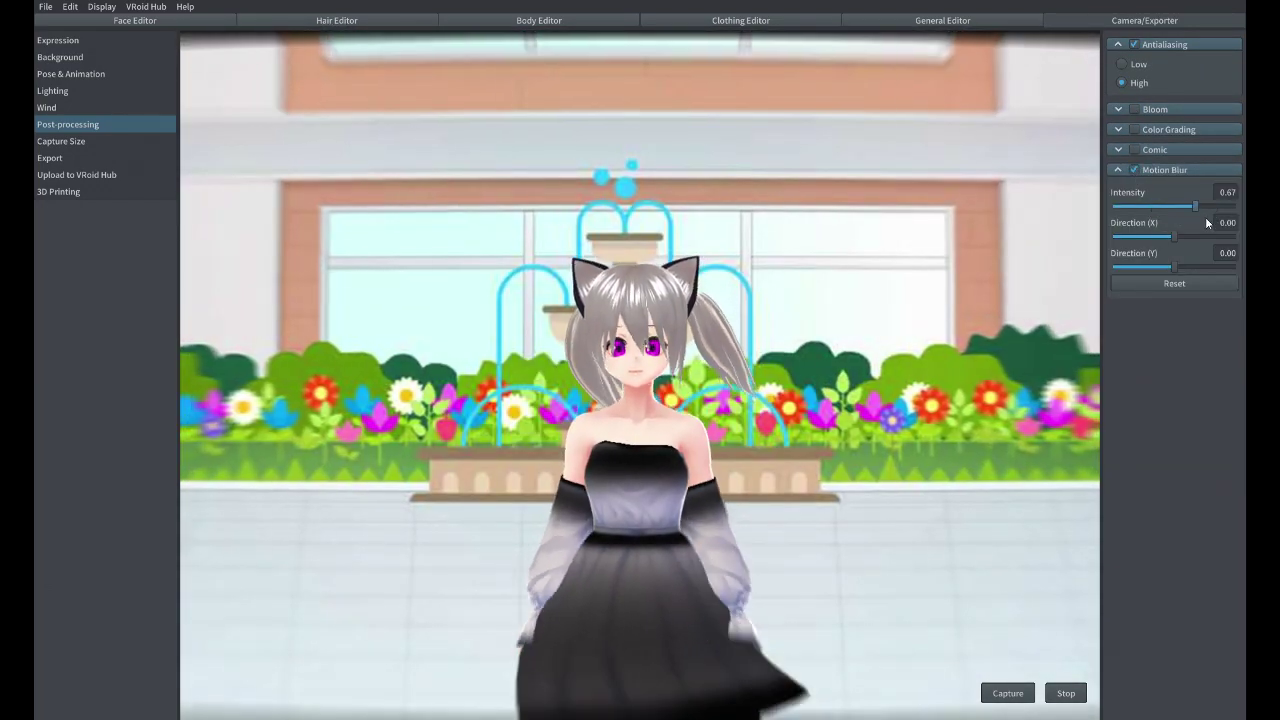
click(1133, 170)
Look through the Capture Size, Export and Upload to VRoid Hub settings
click(55, 142)
click(50, 158)
click(63, 175)
Set the base expression's Smiling to 59 and the eyebrows' Sad to 50
click(66, 42)
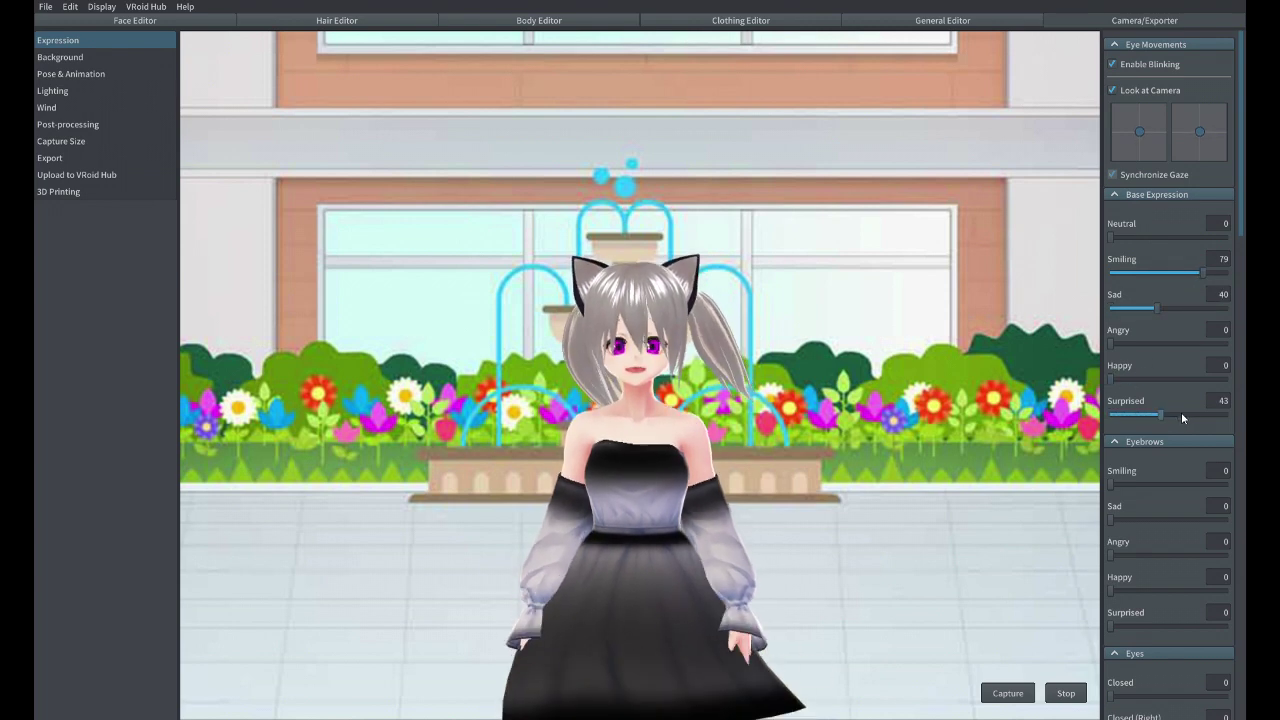
scroll(1165, 495, down, 1)
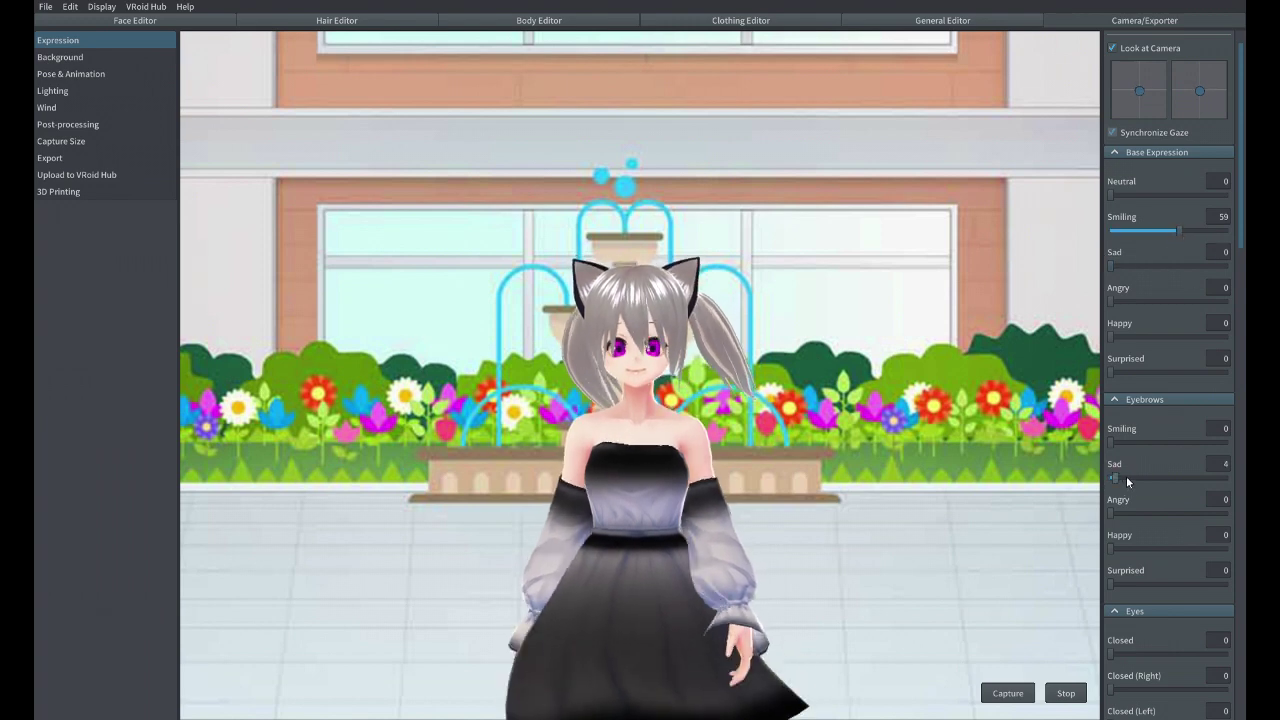
drag(1117, 476, 1168, 477)
Try closing the right eye, then try the mouth's Smiling and the teeth's Hide expression values
scroll(1167, 478, down, 3)
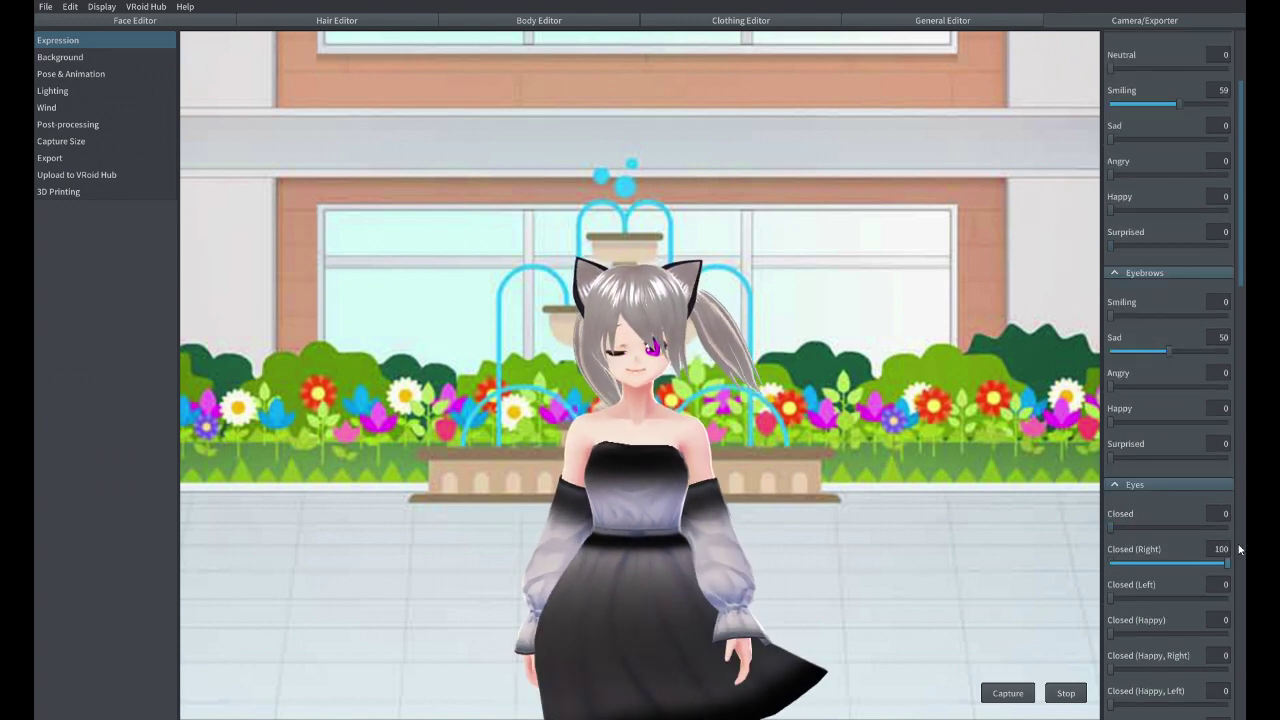
drag(1240, 549, 1106, 488)
scroll(1107, 484, down, 6)
scroll(1117, 403, down, 14)
drag(1110, 604, 1183, 605)
scroll(1117, 608, down, 9)
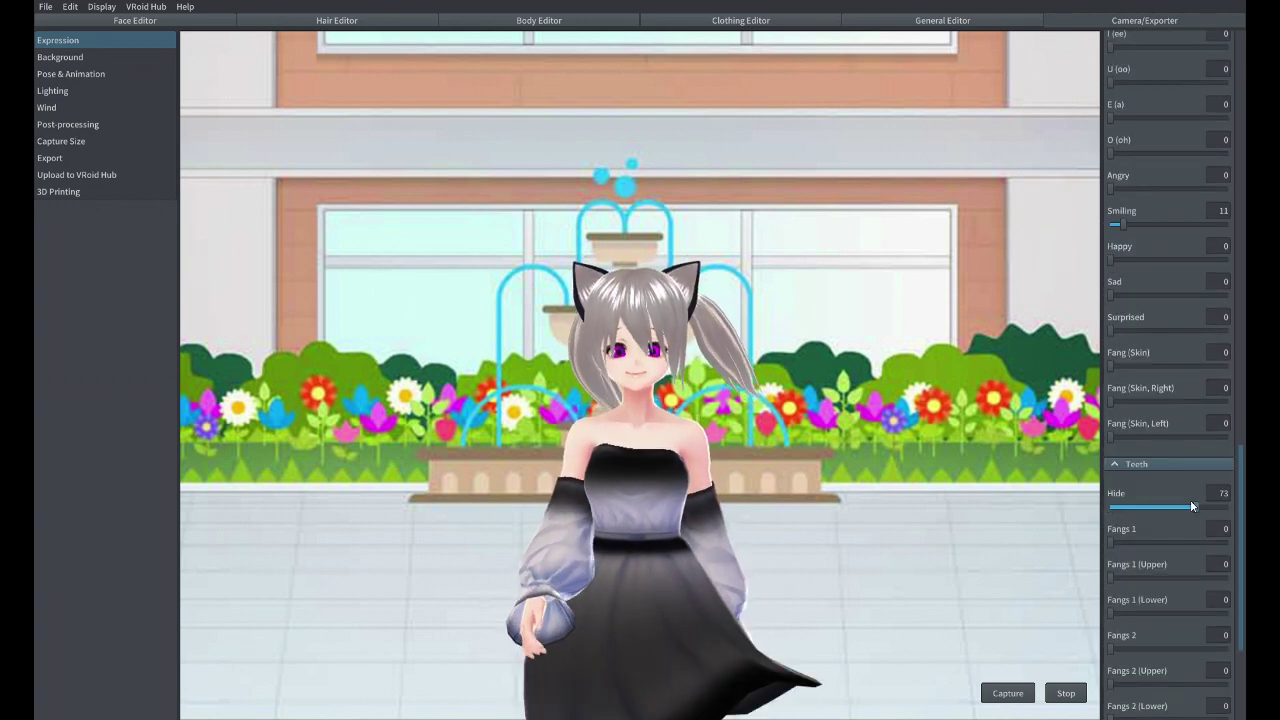
Set the teeth's Fangs 1 to 100 and try the Fang (Skin) mouth settings
scroll(1136, 185, down, 1)
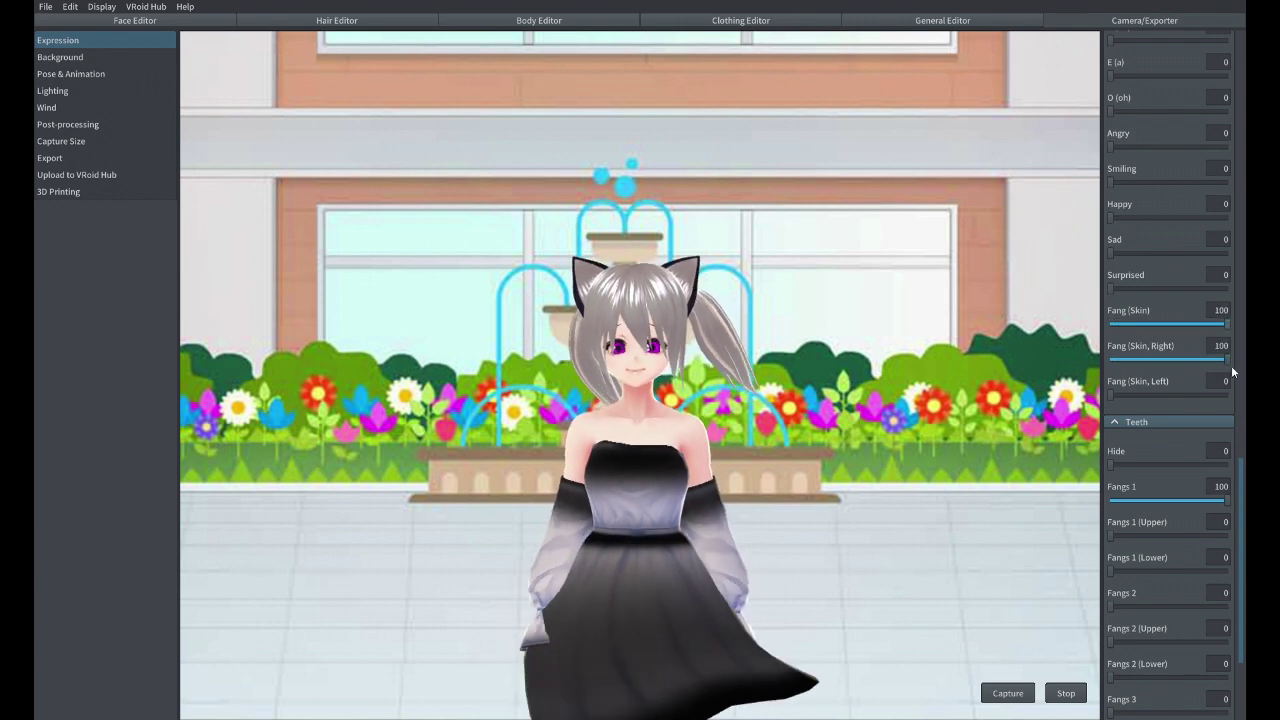
drag(1110, 394, 1106, 425)
scroll(660, 360, up, 10)
drag(1227, 324, 1139, 344)
Shape an open smile by raising the mouth's Smiling and Happy values and returning Surprised to 0
drag(1110, 289, 1144, 290)
drag(1110, 218, 1162, 220)
drag(1143, 290, 1106, 290)
drag(1160, 219, 1120, 220)
drag(1110, 183, 1170, 184)
drag(1121, 218, 1177, 215)
scroll(880, 291, down, 10)
Preview the Jumping 0 to Jumping 3, Hey!, Vaulting Horse, Sliding and Tired animations on the avatar
click(52, 64)
click(60, 74)
click(1140, 284)
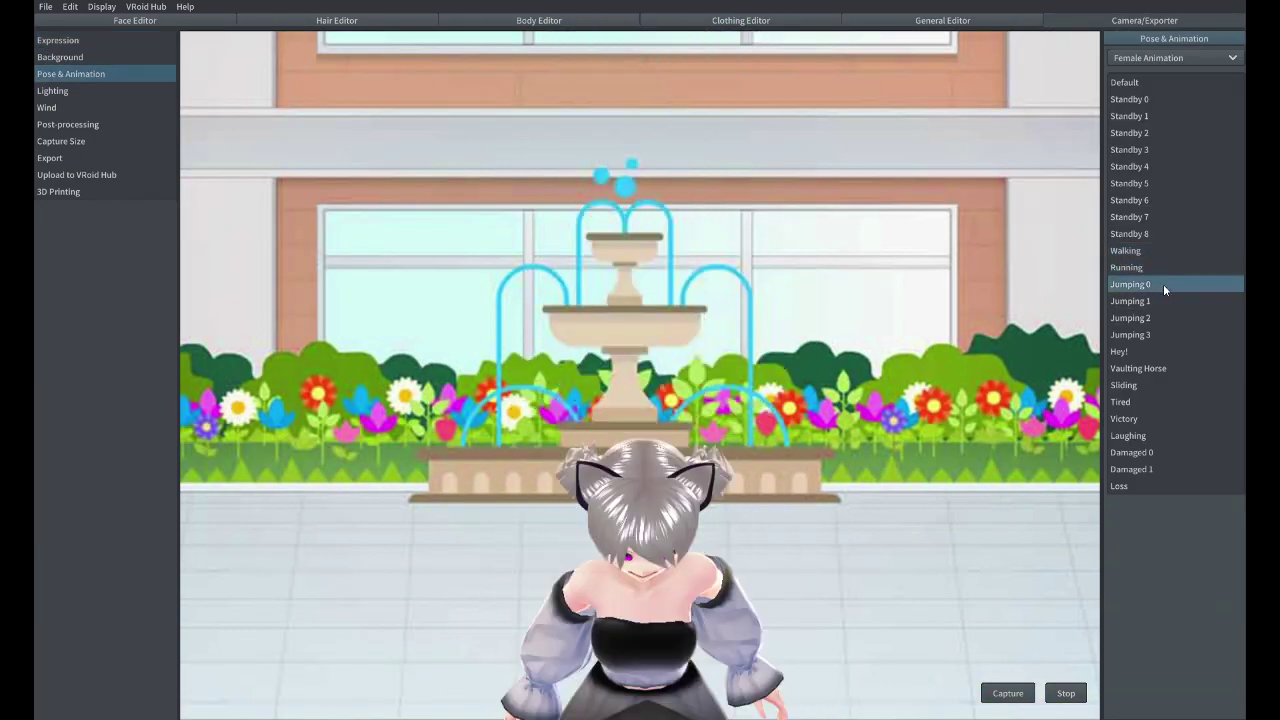
click(1160, 301)
click(1163, 317)
click(1168, 332)
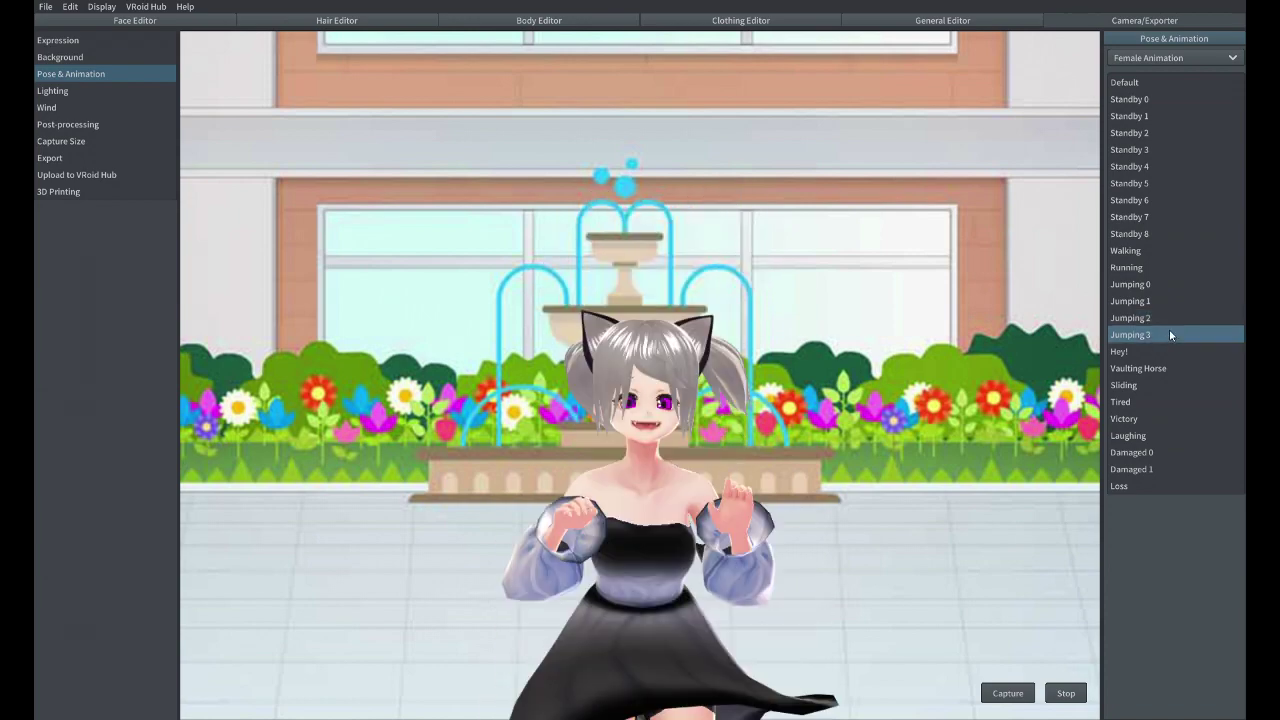
click(1152, 351)
click(1162, 368)
click(1161, 386)
click(1125, 402)
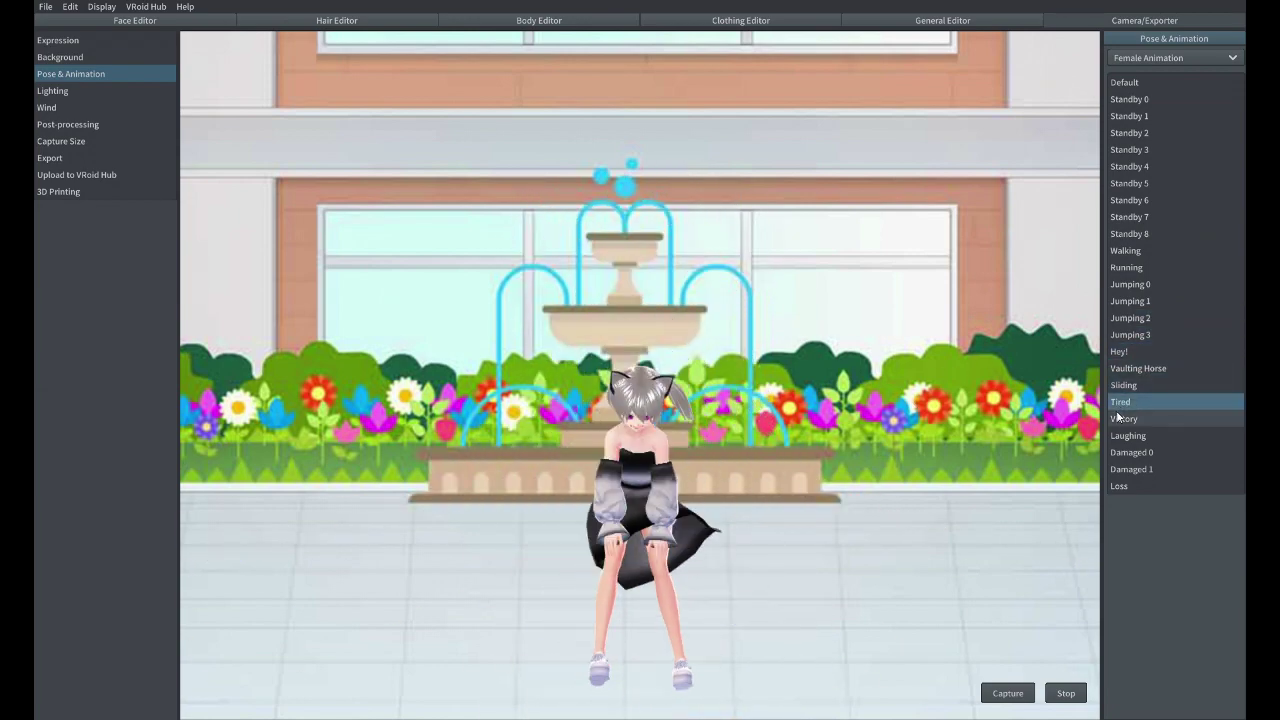
Reset the wind direction settings to their defaults
click(52, 108)
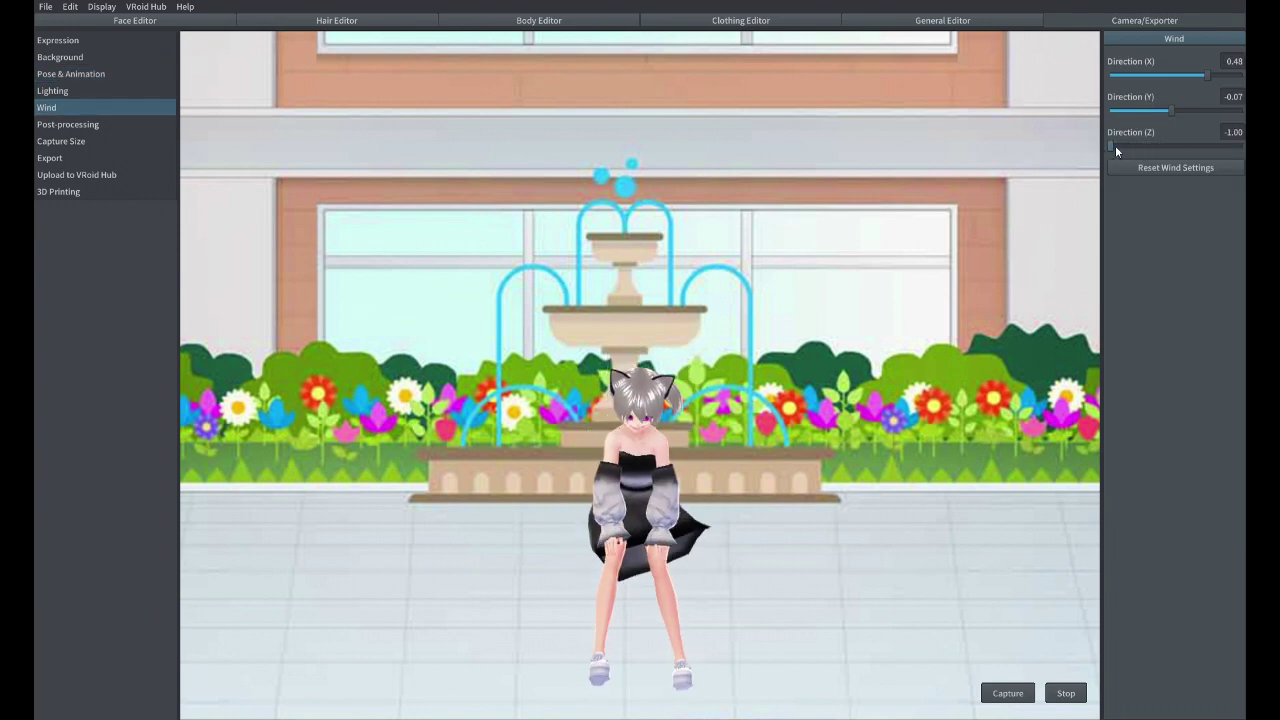
click(1175, 167)
Preview the Victory, Laughing, Damaged 0, Damaged 1 and Sliding female animations on the avatar
click(86, 74)
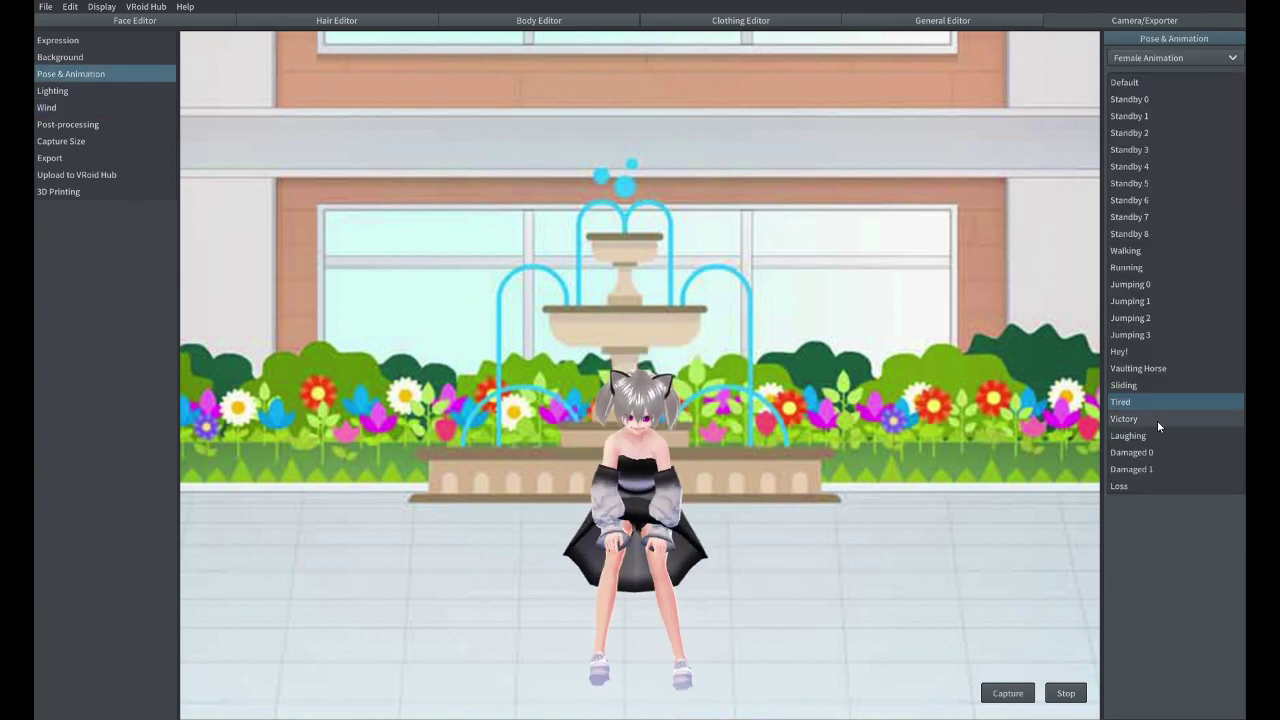
click(1157, 418)
click(1149, 436)
click(1142, 453)
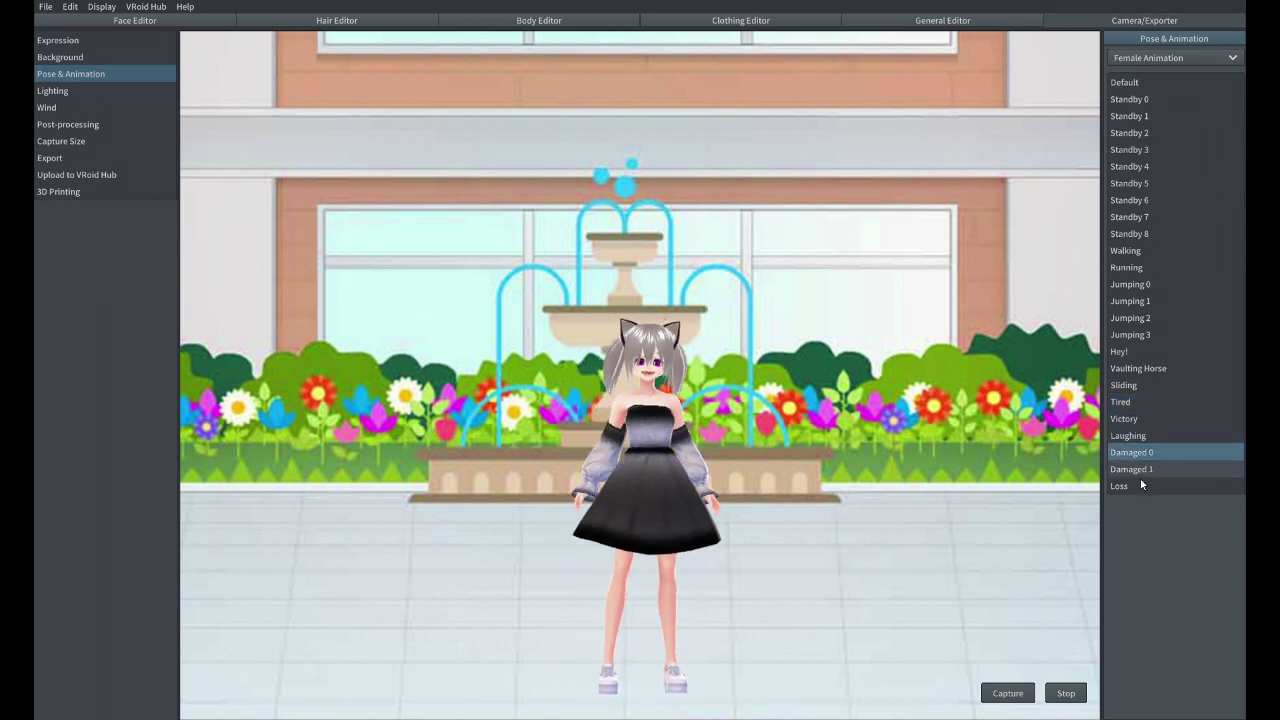
click(1155, 469)
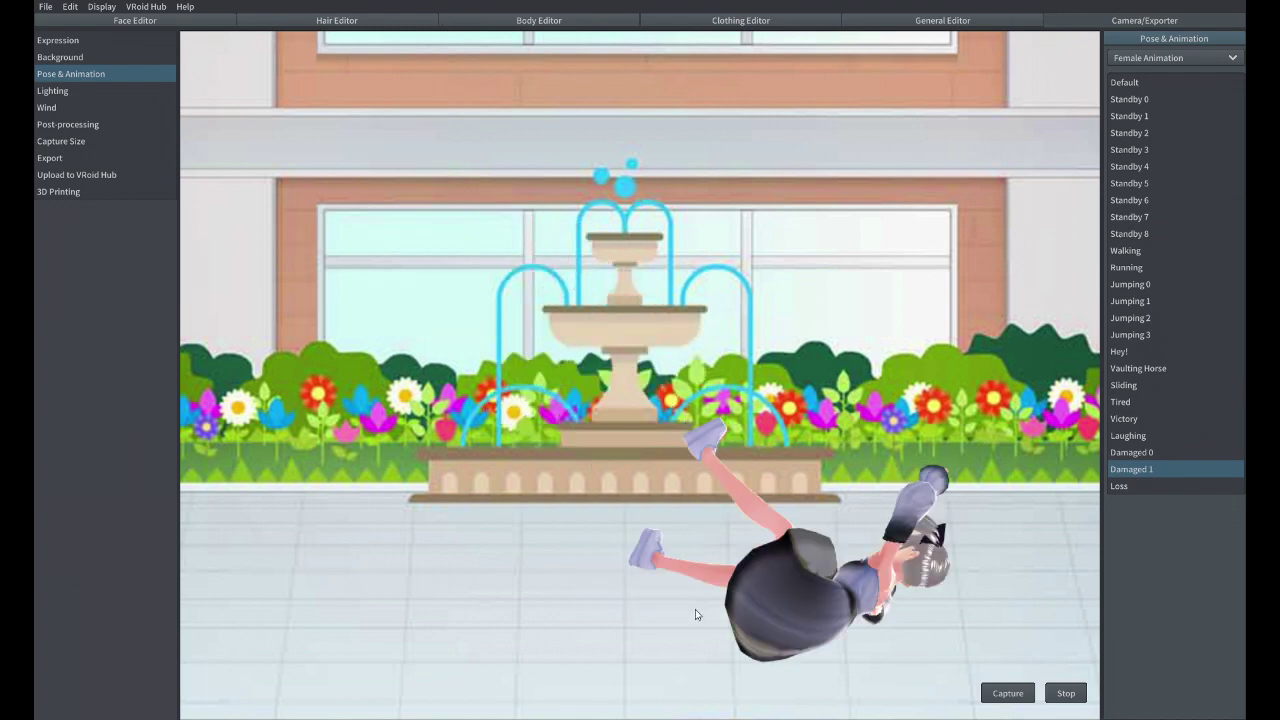
click(1133, 386)
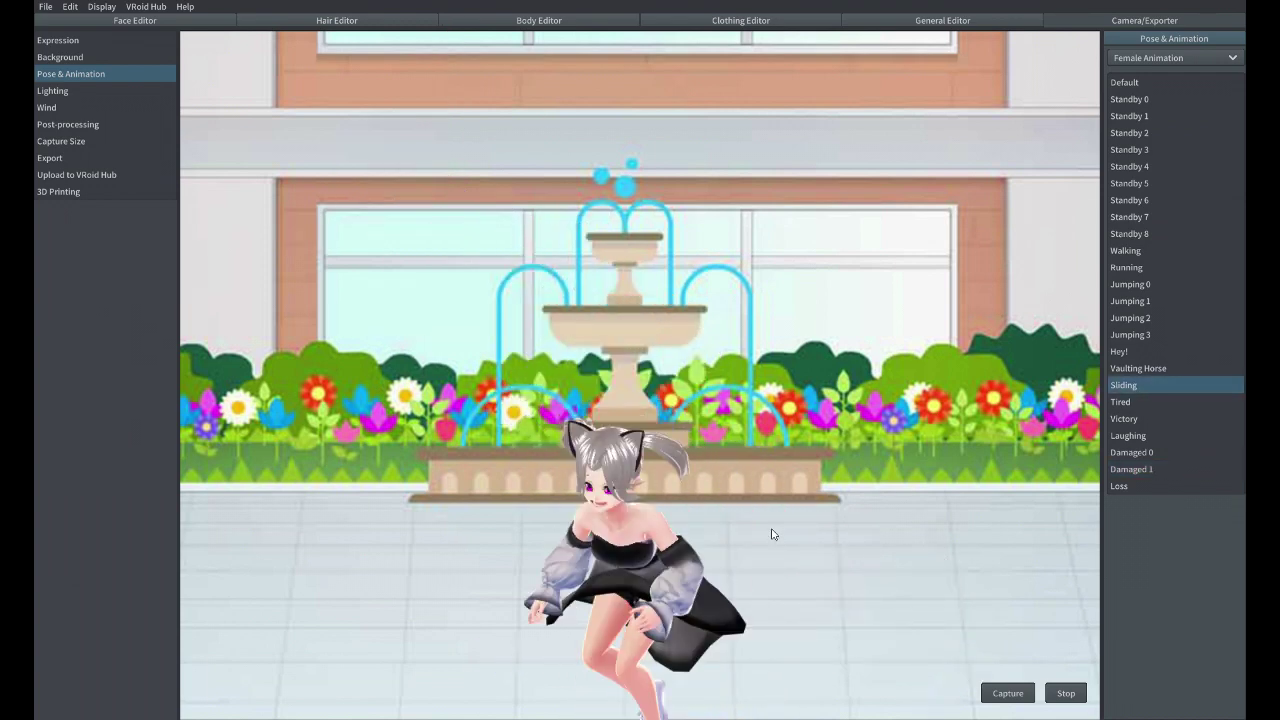
Preview the female Walking, Standby 2 and Hey! animations, returning to Walking
click(1125, 251)
click(1129, 133)
click(1119, 351)
click(1148, 252)
click(56, 93)
click(68, 121)
click(71, 61)
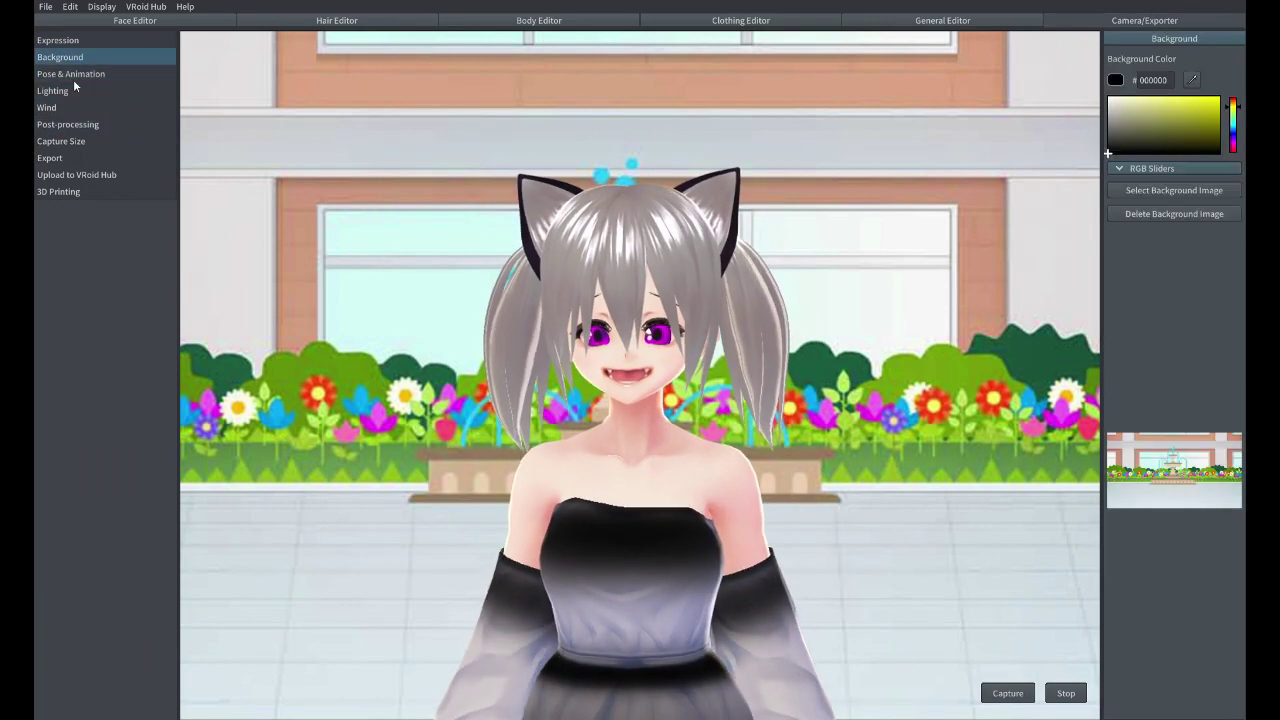
click(75, 78)
click(67, 124)
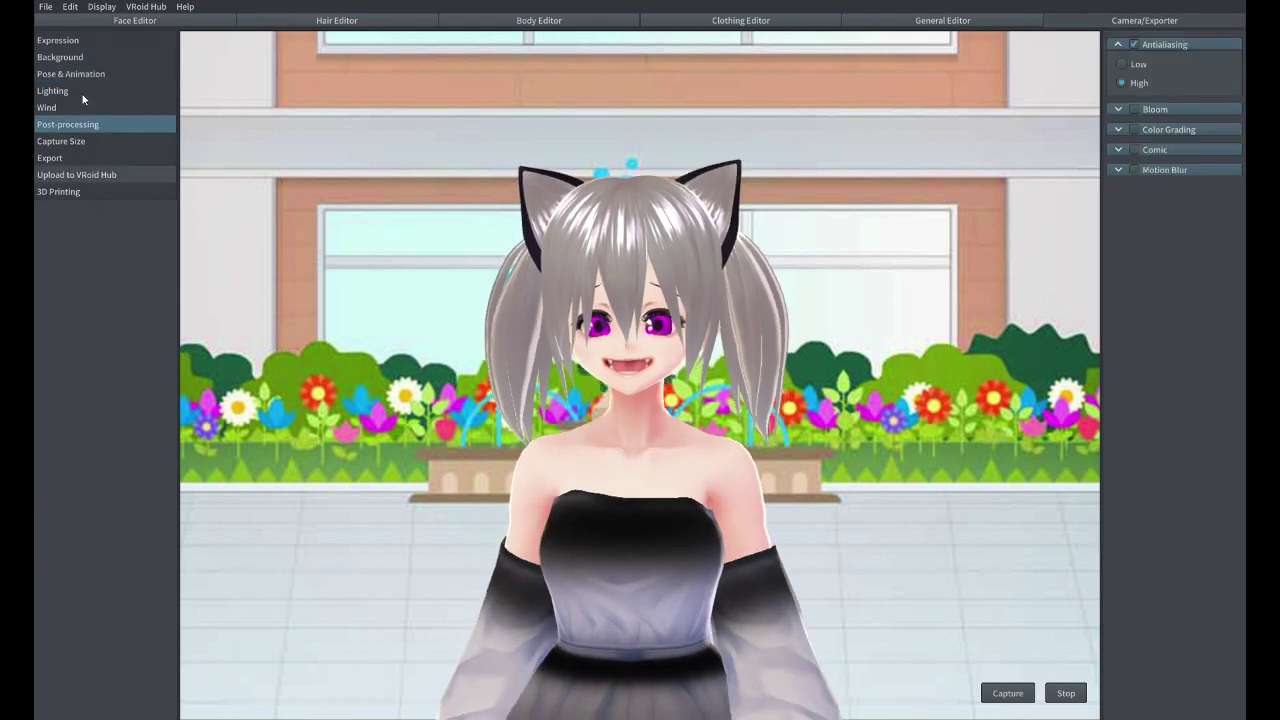
Close the avatar's open smile by returning the mouth's Smiling and Happy expression values to 0
click(57, 40)
drag(1170, 183, 1109, 183)
drag(1178, 218, 1149, 182)
drag(1141, 324, 1096, 366)
scroll(1110, 400, down, 3)
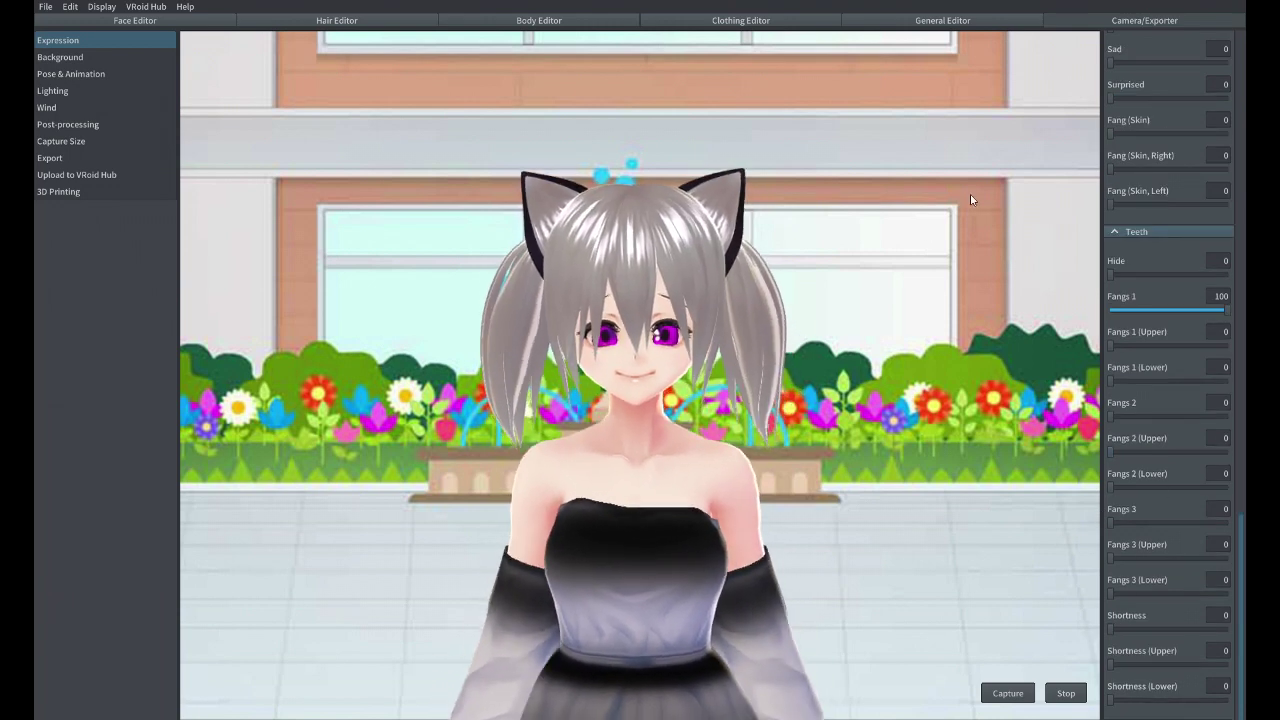
click(70, 73)
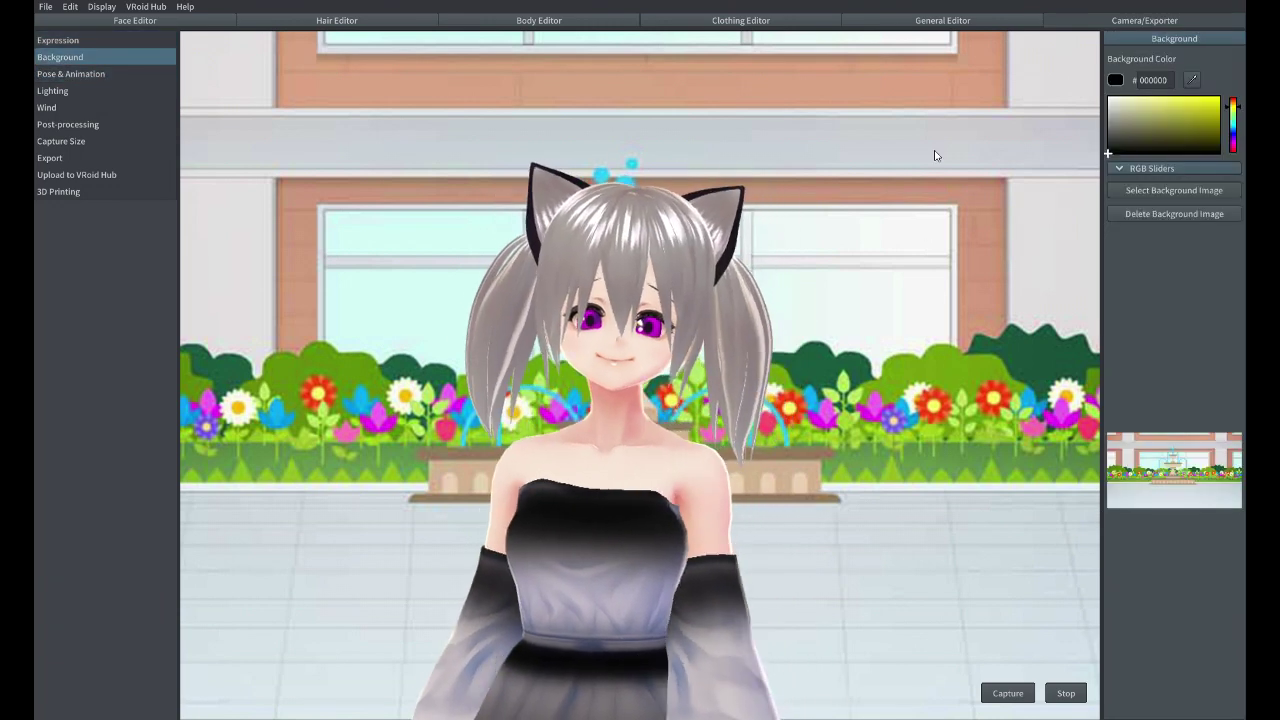
click(65, 87)
click(63, 56)
Try the eyes' Smiling and Sad expression values and the mouth's Smiling value
click(62, 42)
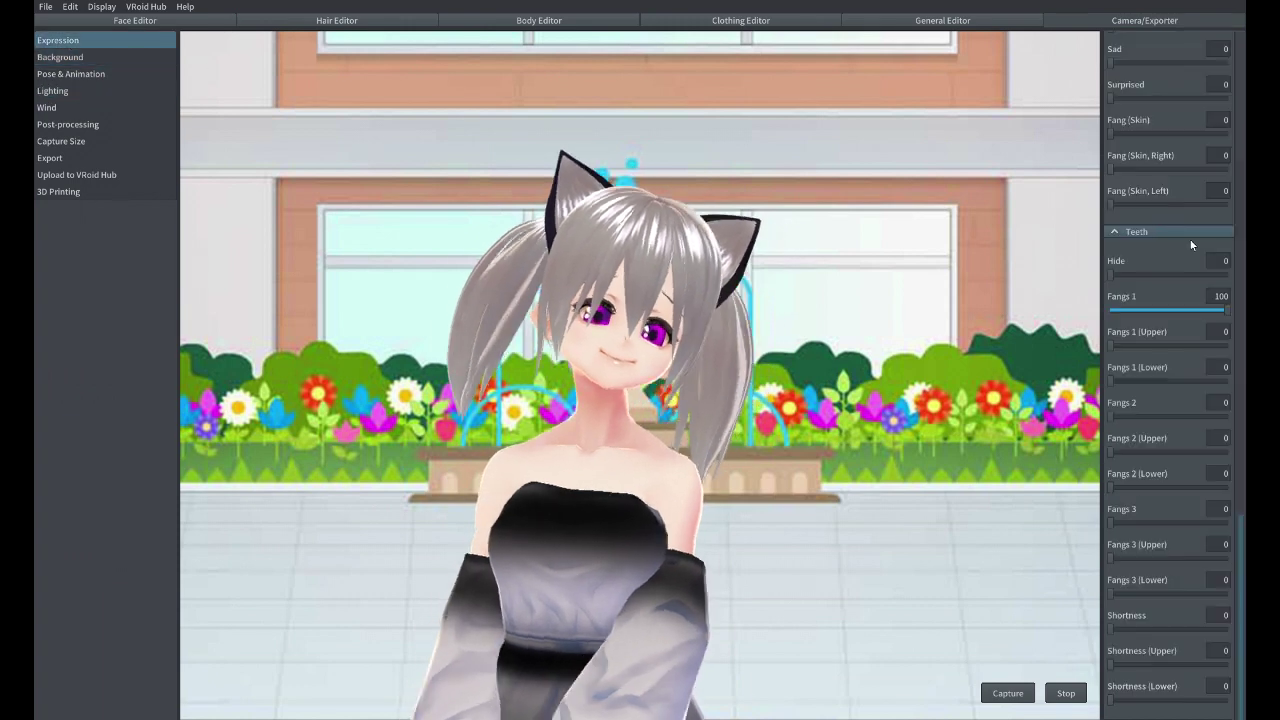
scroll(1165, 215, up, 10)
scroll(1113, 413, down, 1)
drag(1113, 412, 1229, 377)
scroll(1134, 199, up, 6)
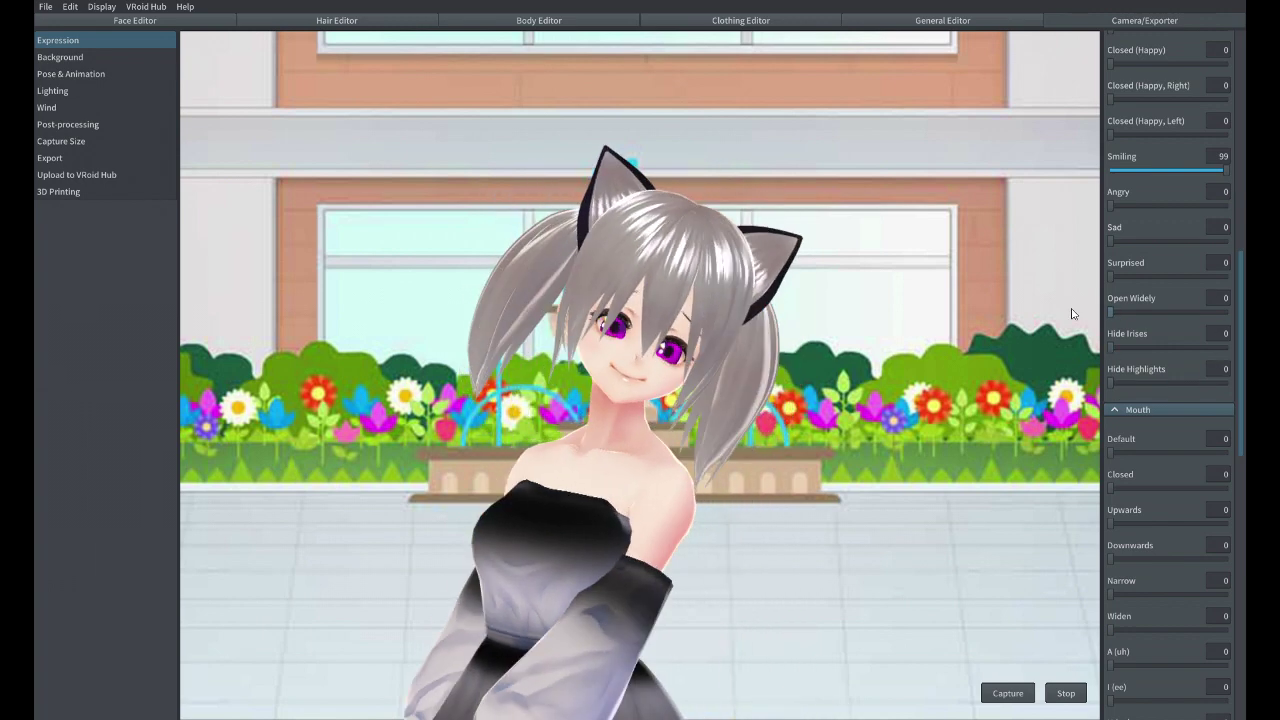
drag(1226, 276, 990, 293)
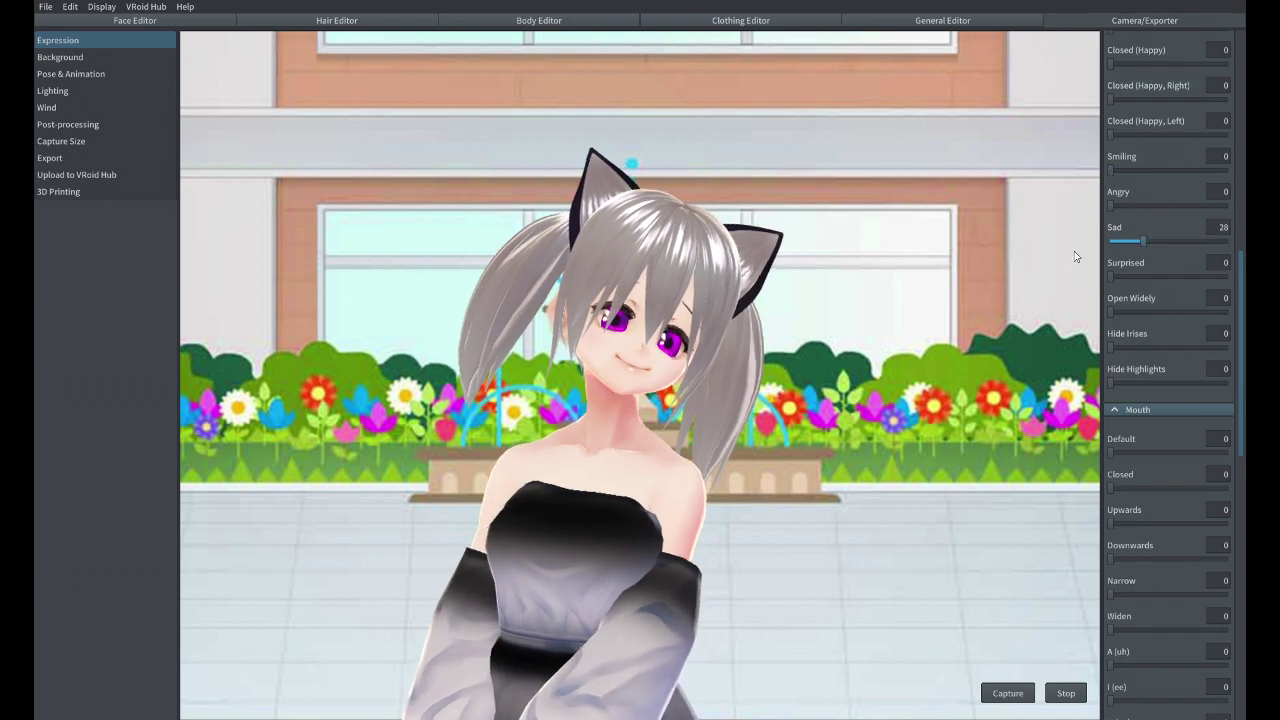
scroll(1155, 334, down, 10)
drag(1147, 457, 1108, 460)
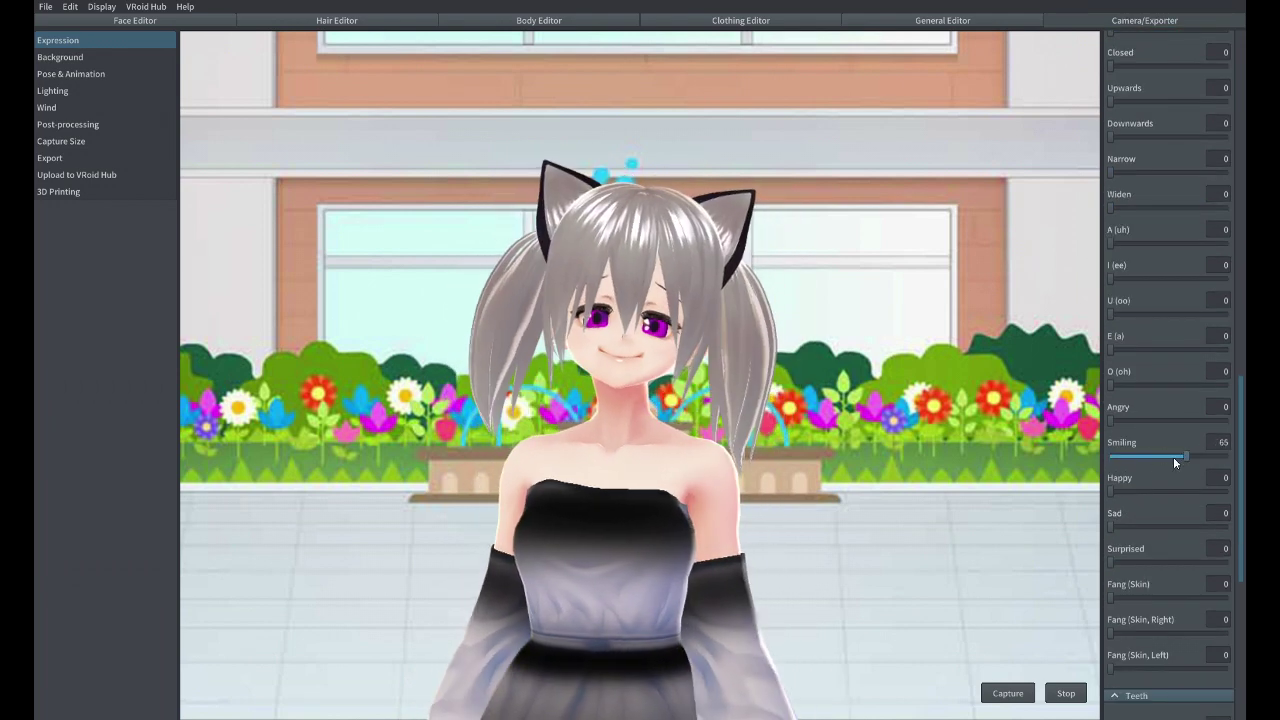
scroll(1150, 575, down, 11)
Raise the mouth's E (a) expression value and set the eyes' Closed (Happy) value to 100
scroll(1154, 553, up, 11)
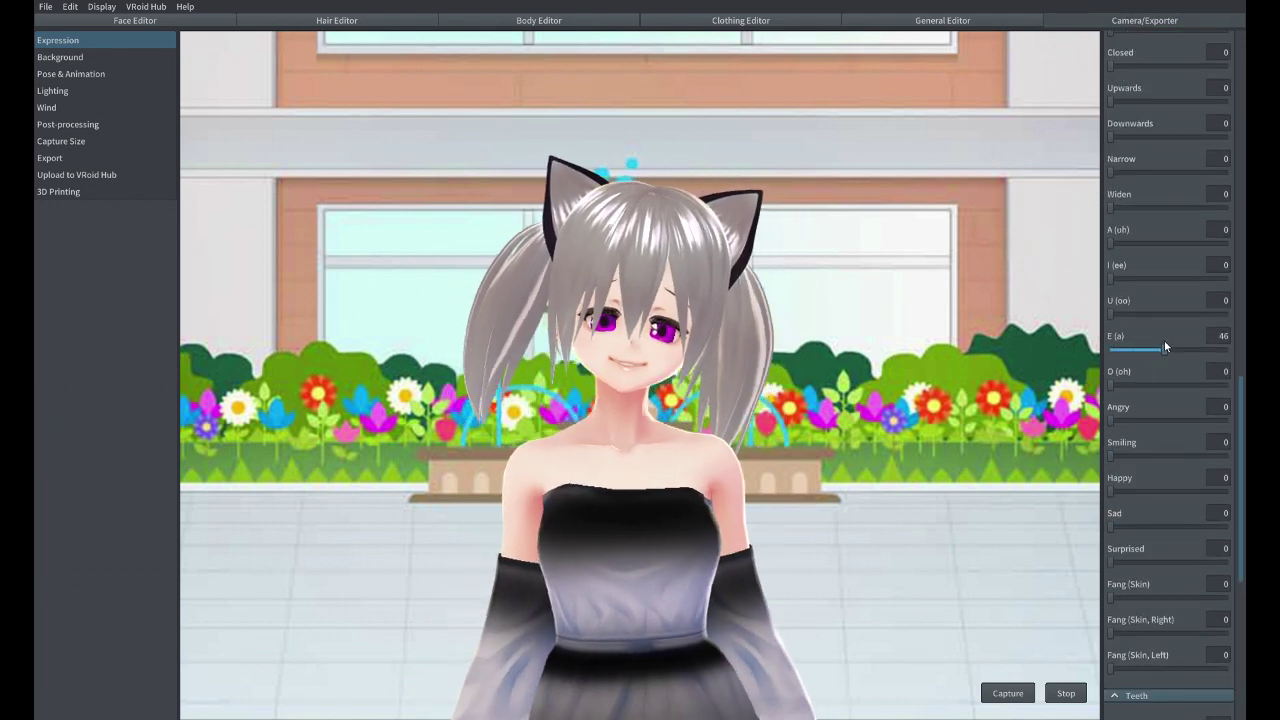
scroll(1185, 208, up, 10)
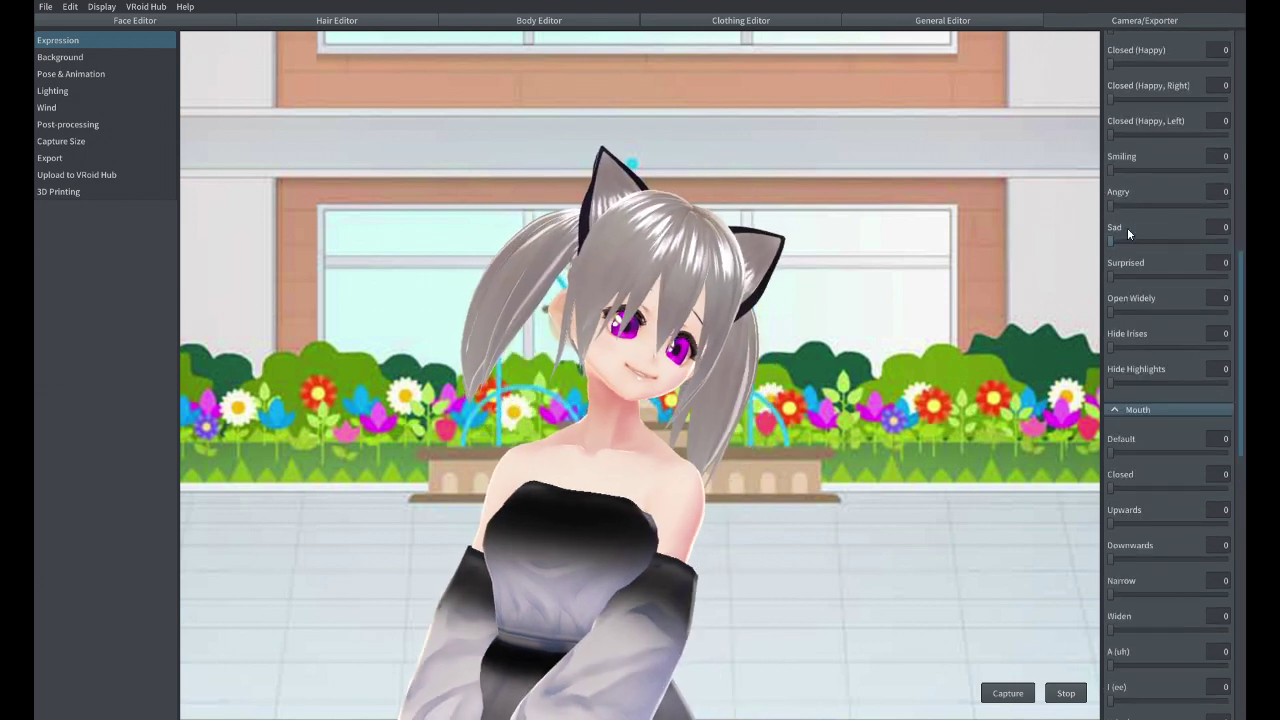
scroll(1118, 272, up, 4)
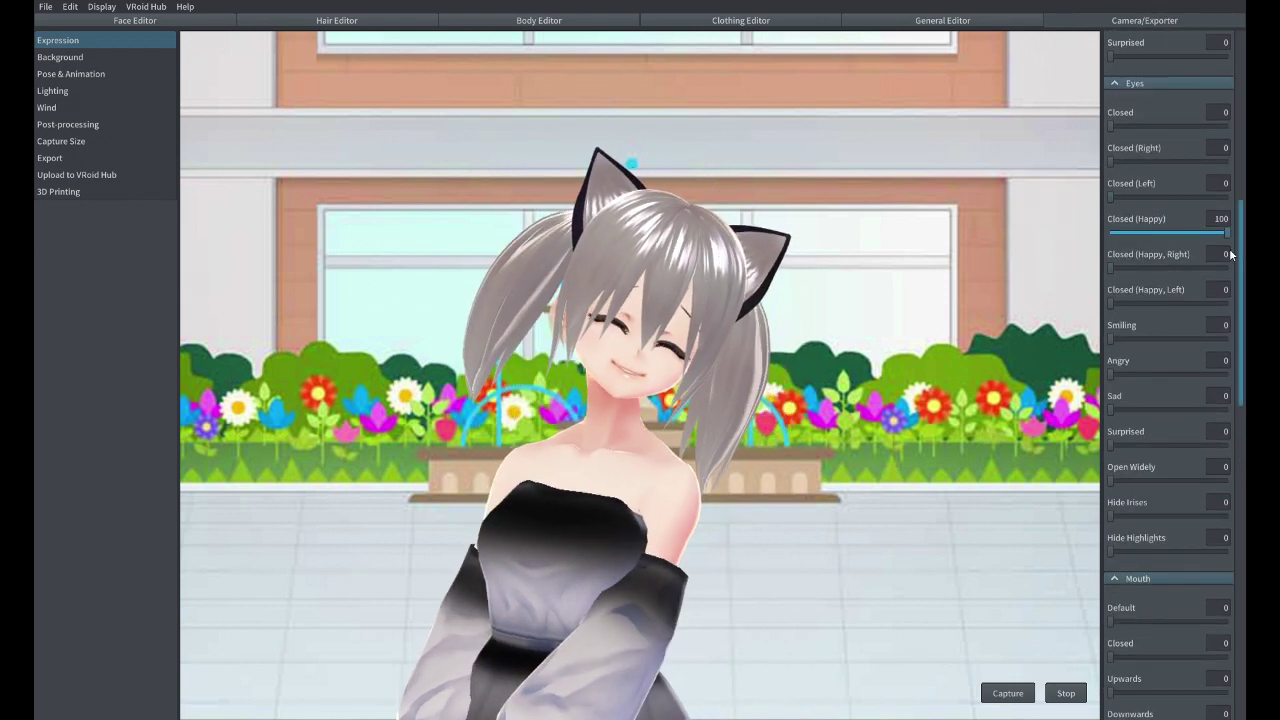
Preview the female Standby 0, Standby 2 and Standby 3 animations with the happy closed-eye expression
click(62, 57)
click(70, 74)
click(1150, 132)
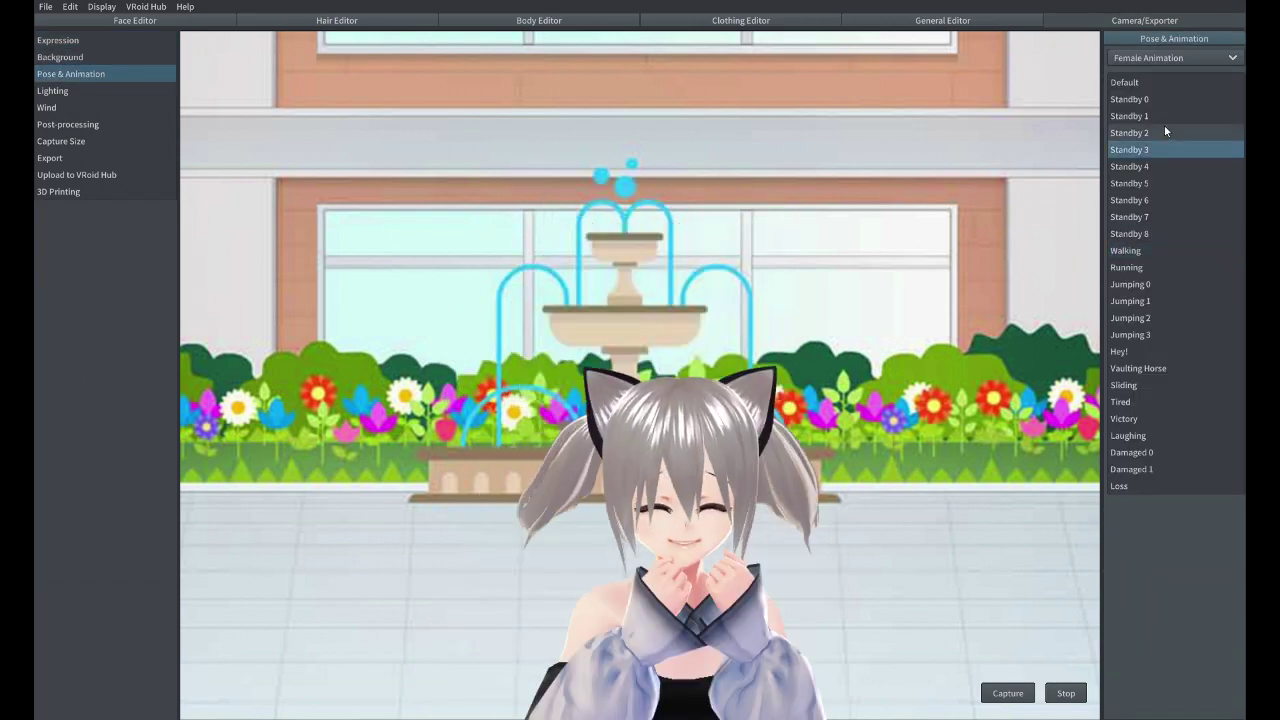
click(1162, 99)
click(1145, 134)
click(1153, 150)
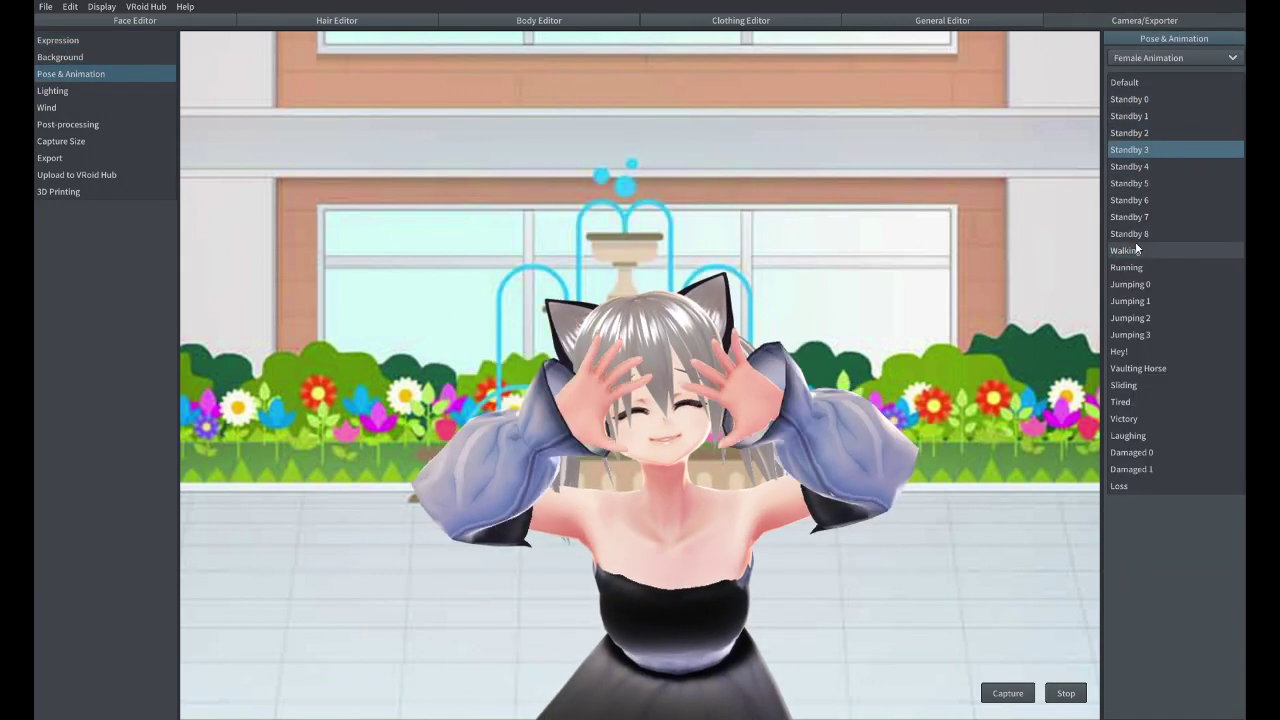
Preview the female Standby 4, Standby 5, Standby 7, Standby 8, Jumping 0 and Jumping 1 animations
click(1134, 166)
click(1135, 185)
click(1140, 216)
click(1140, 233)
click(1136, 284)
click(1133, 301)
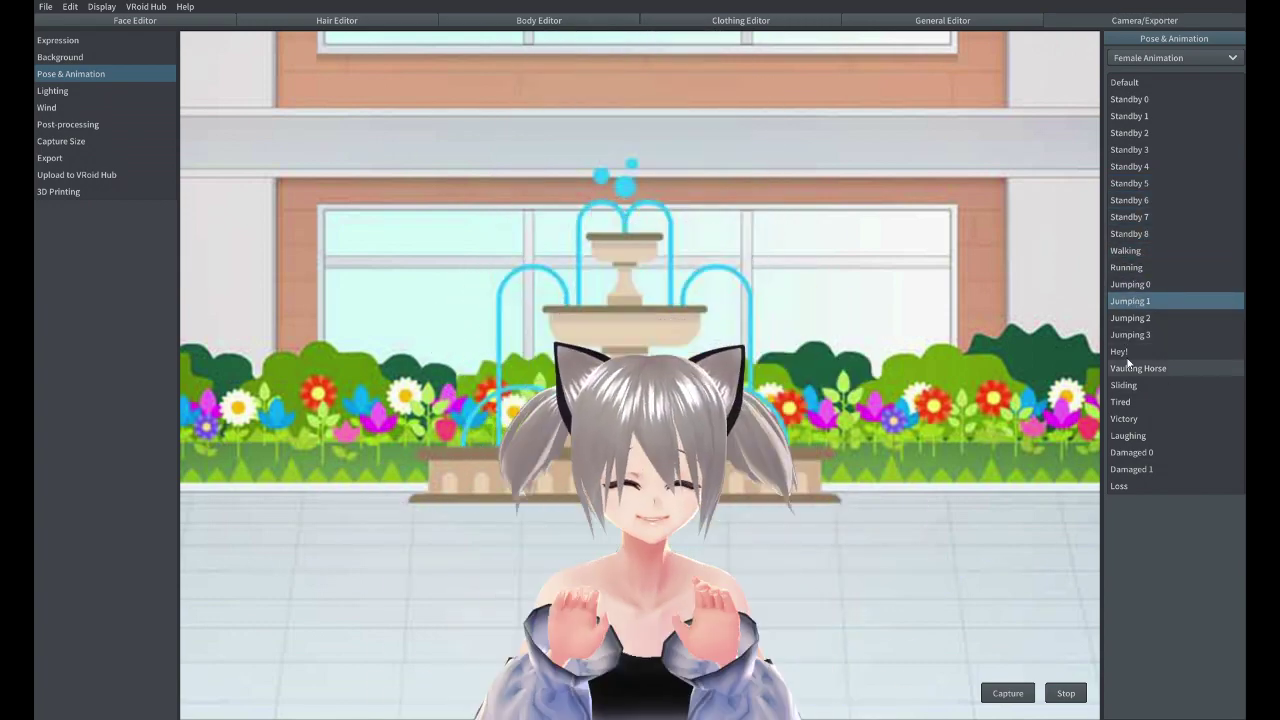
Preview the female Hey!, Victory, Laughing, Damaged 0, Loss, Default and Standby 0 animations
click(1127, 354)
click(1143, 418)
click(1156, 436)
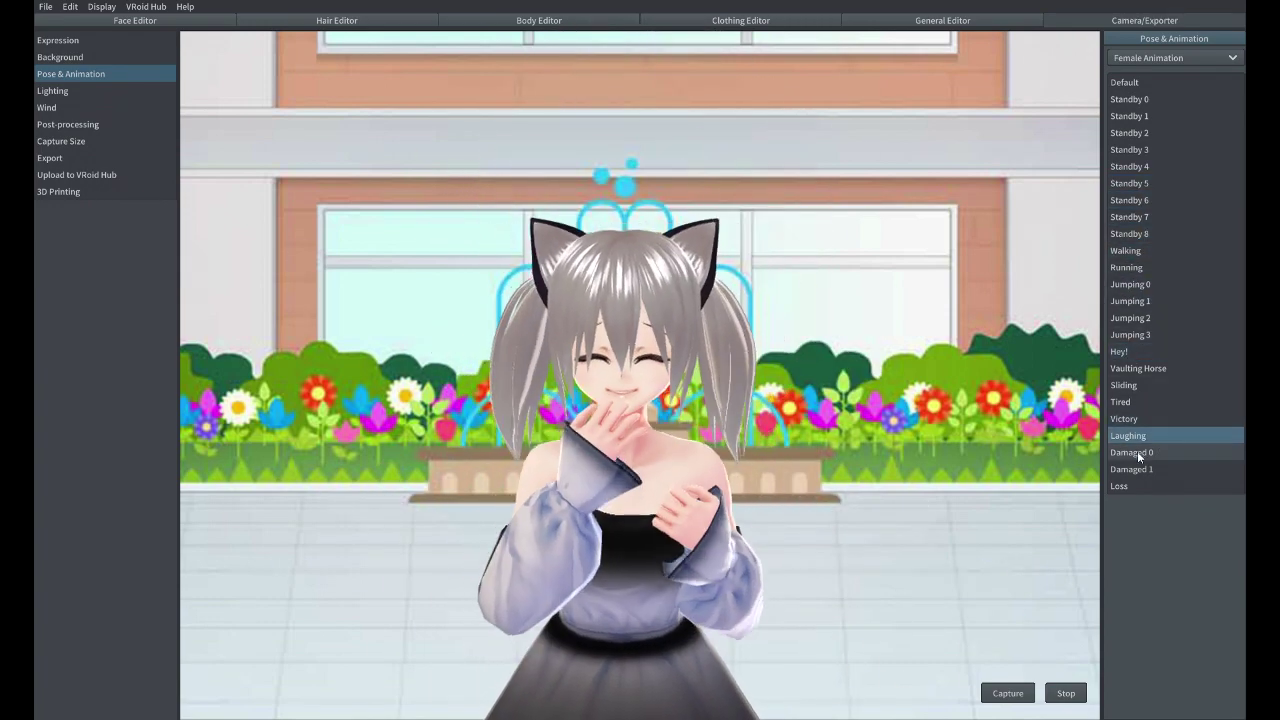
click(1137, 453)
click(1118, 486)
click(1136, 83)
click(1135, 98)
Switch to manual Pose mode, swing the avatar's left arm out to the side and tilt its head
click(1200, 57)
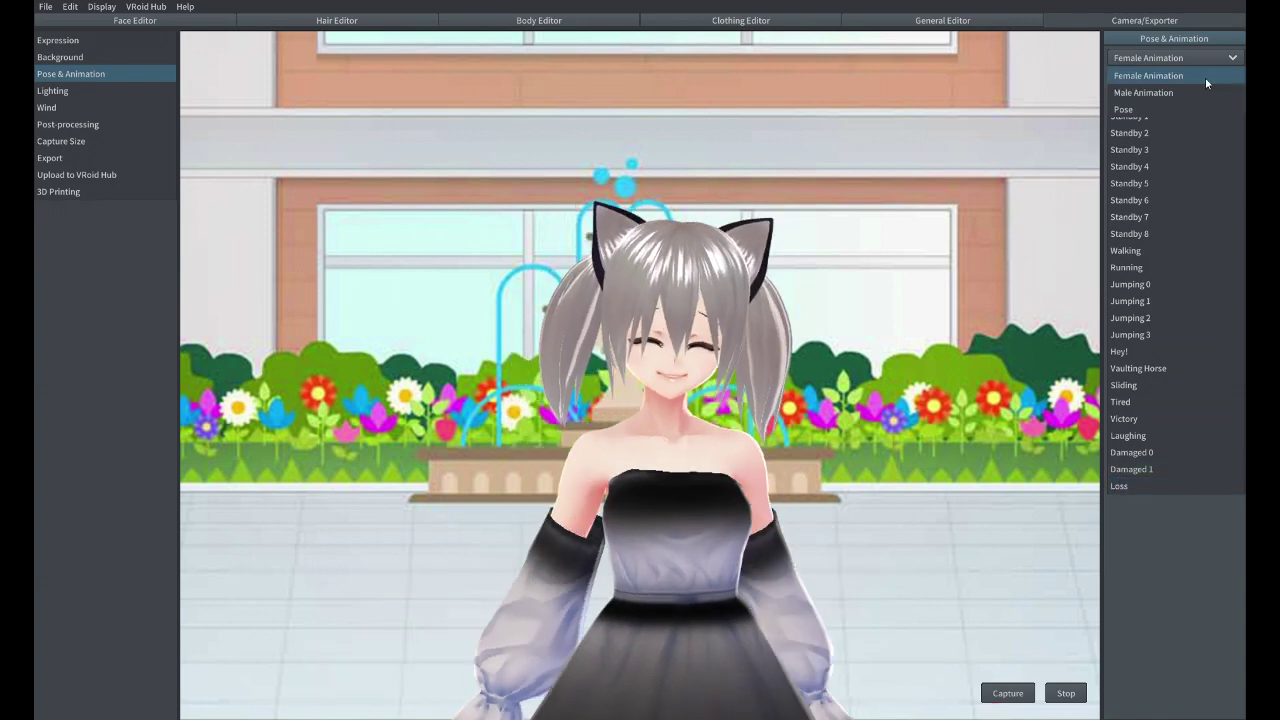
click(1207, 73)
drag(900, 605, 686, 405)
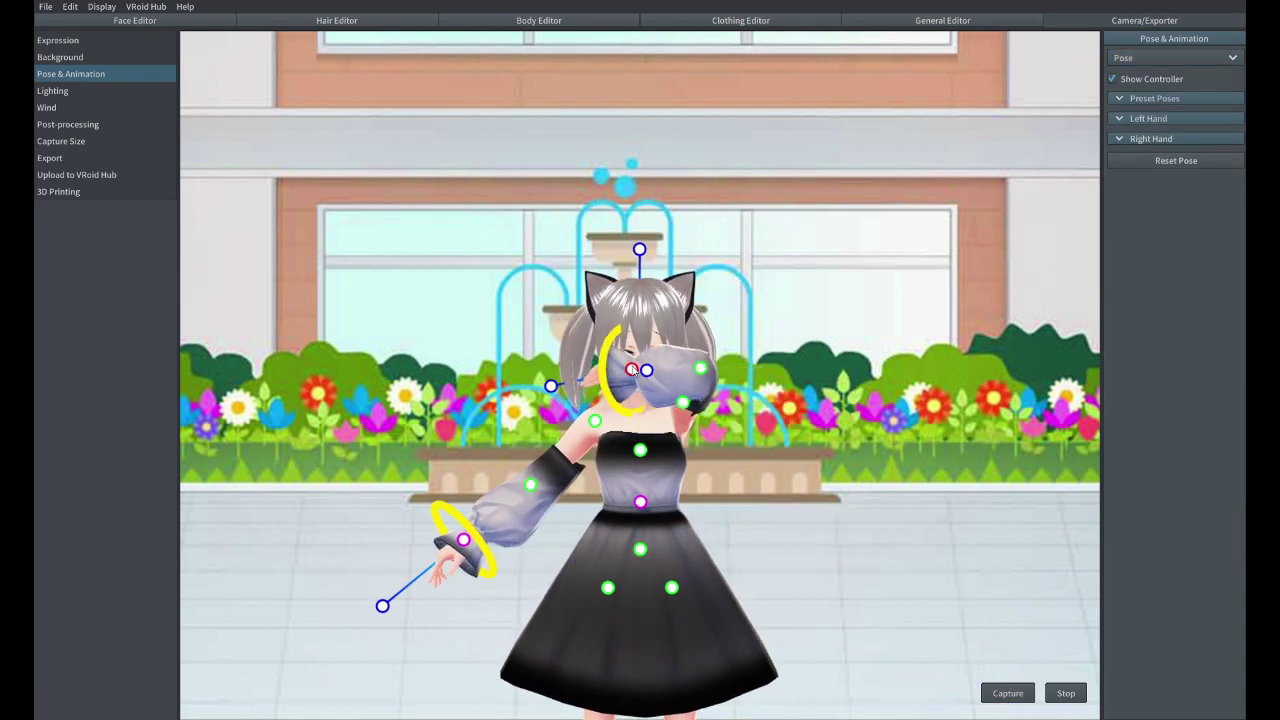
drag(632, 370, 792, 565)
drag(685, 420, 725, 428)
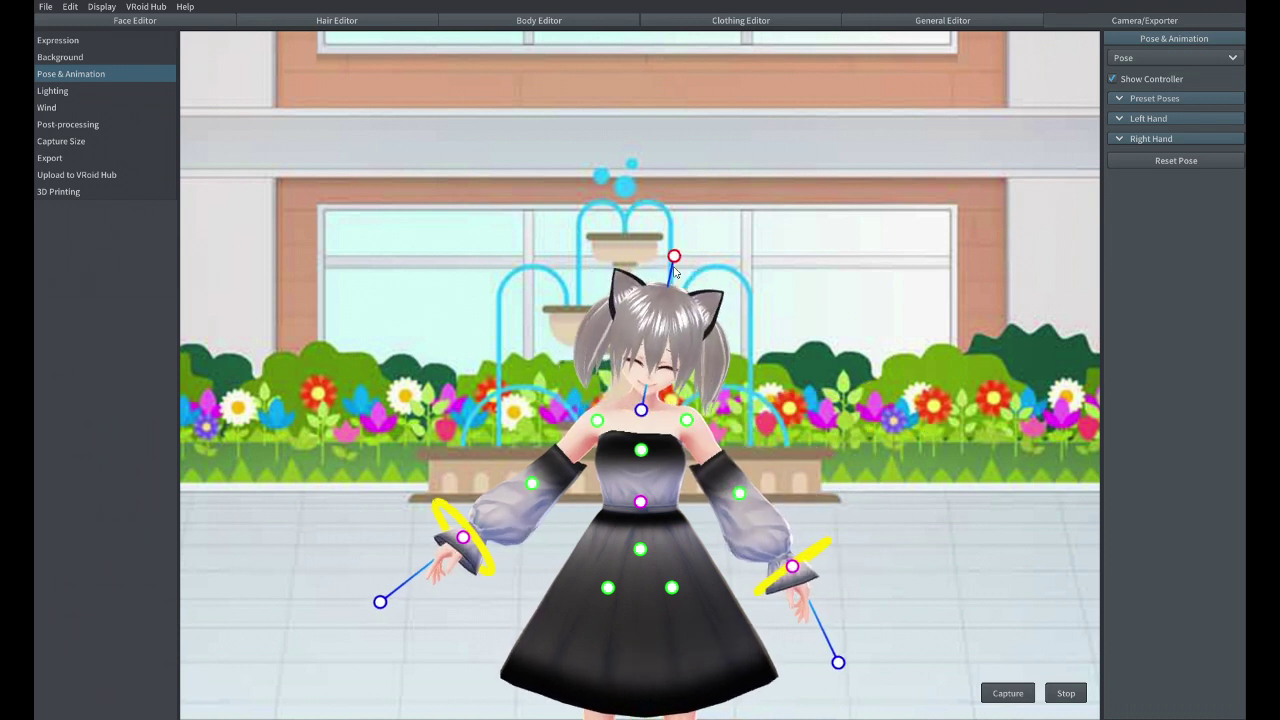
Lower both of the avatar's arms to its sides and try moving its foot and hips
drag(784, 576, 749, 566)
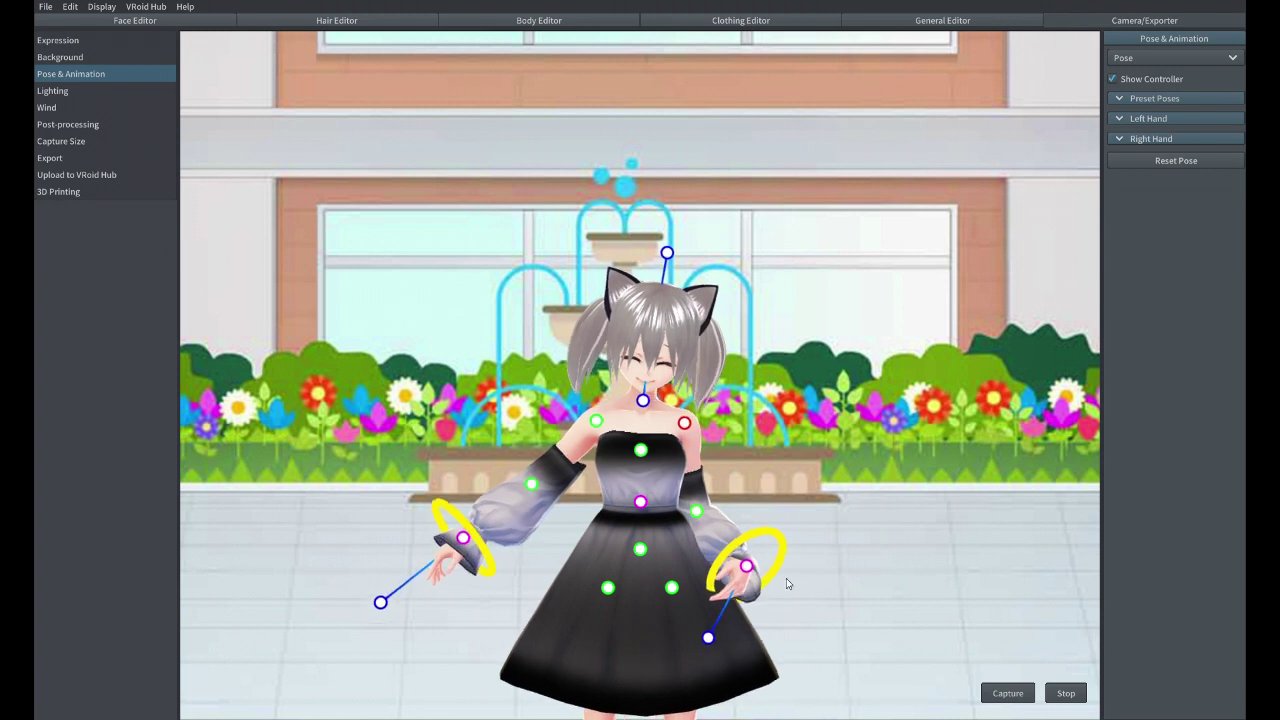
drag(741, 578, 708, 636)
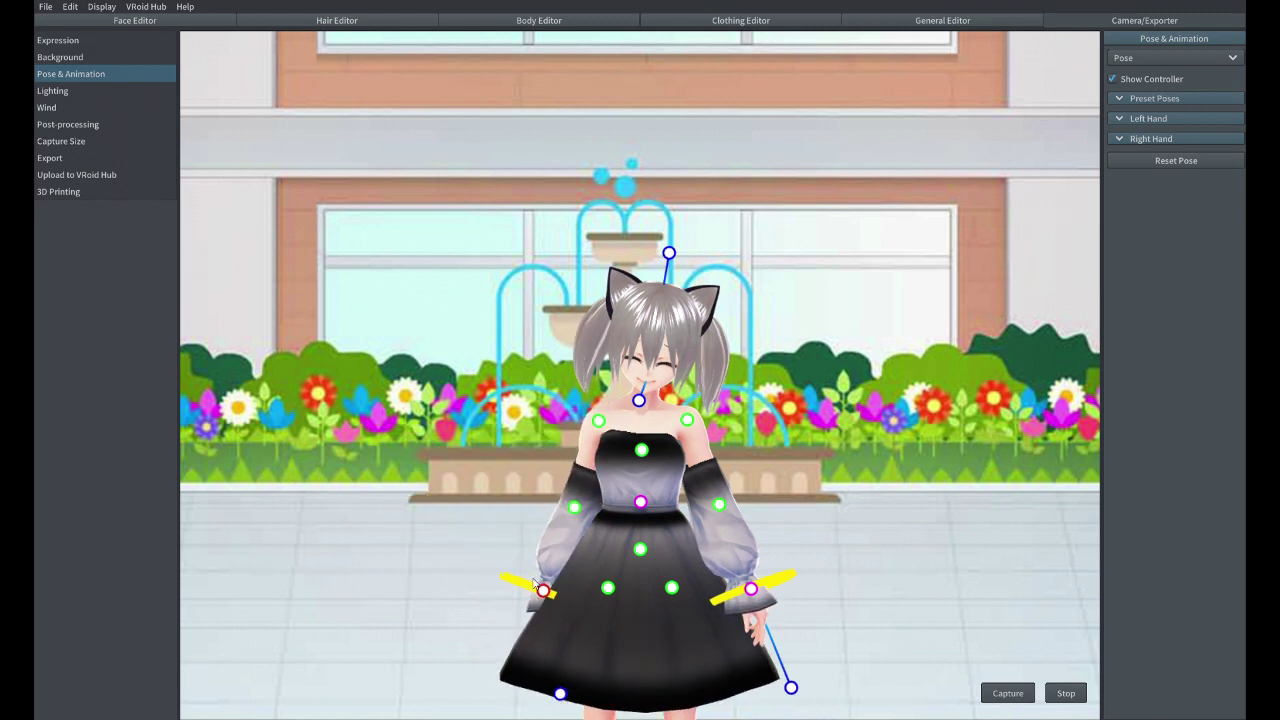
scroll(603, 593, down, 5)
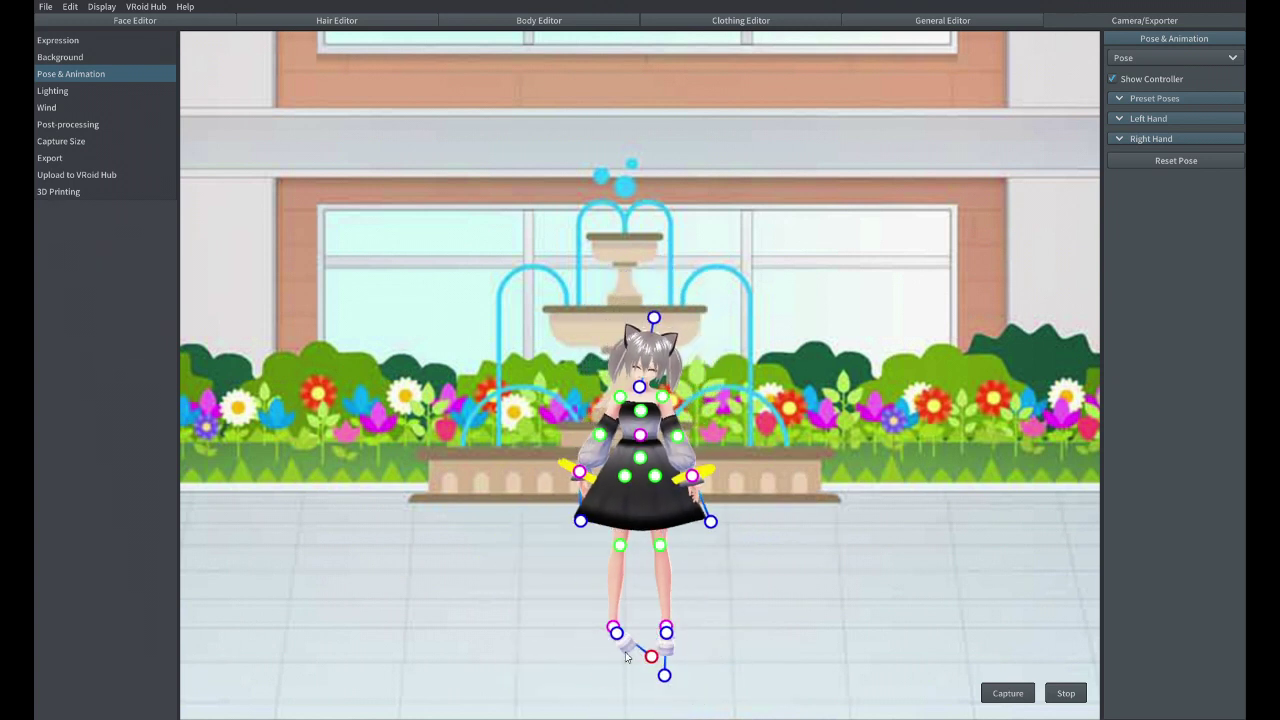
scroll(657, 603, up, 1)
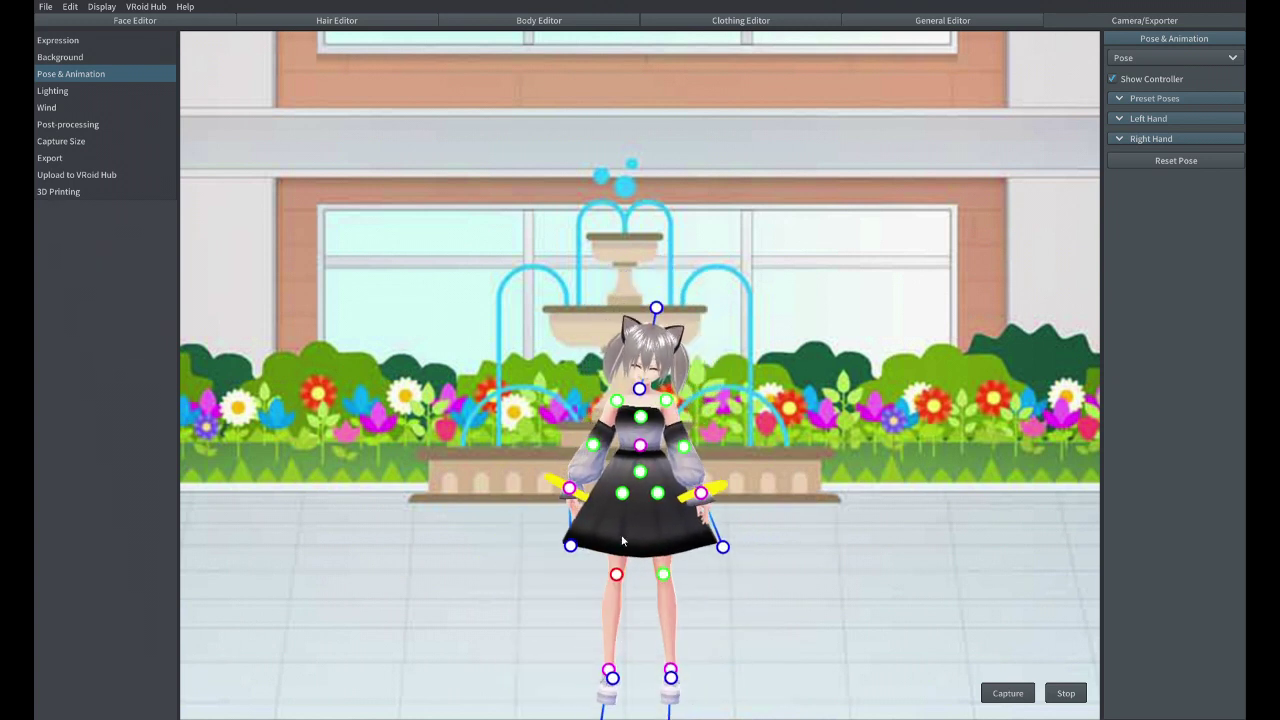
drag(641, 448, 631, 529)
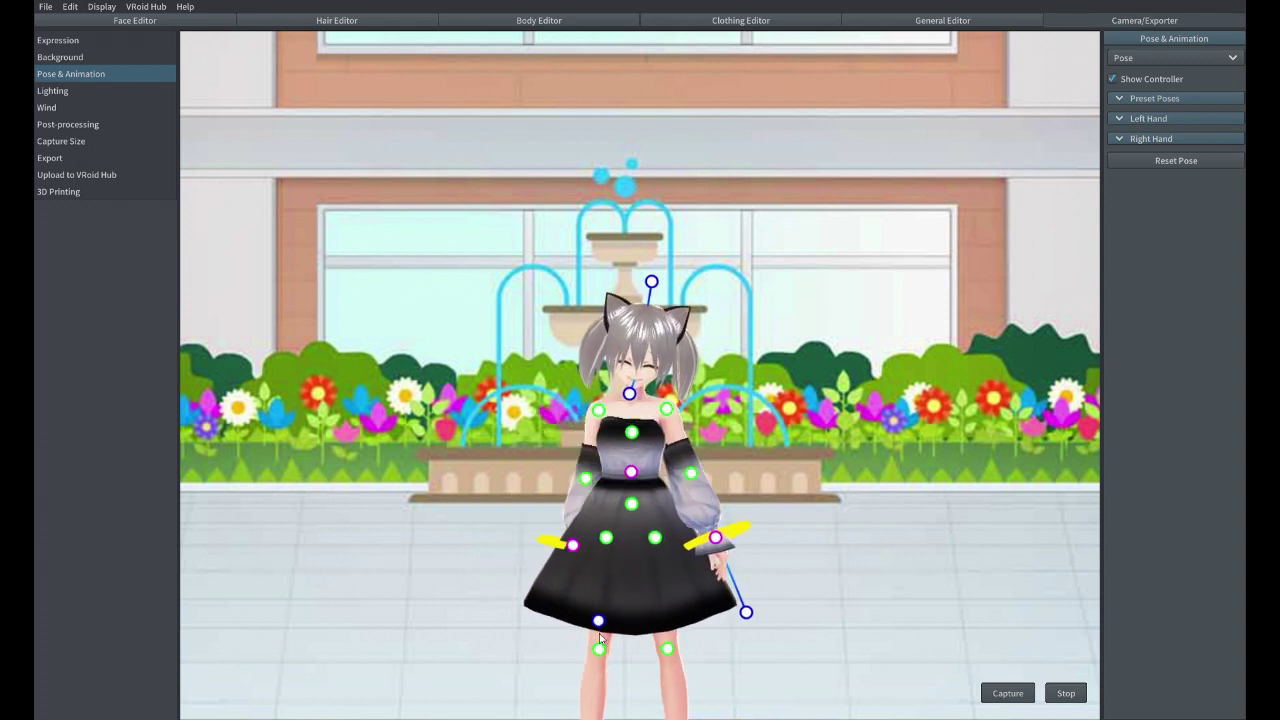
Pose the avatar with its left arm raised overhead, right arm stretched outward and right leg lifted to the side
drag(713, 545, 735, 213)
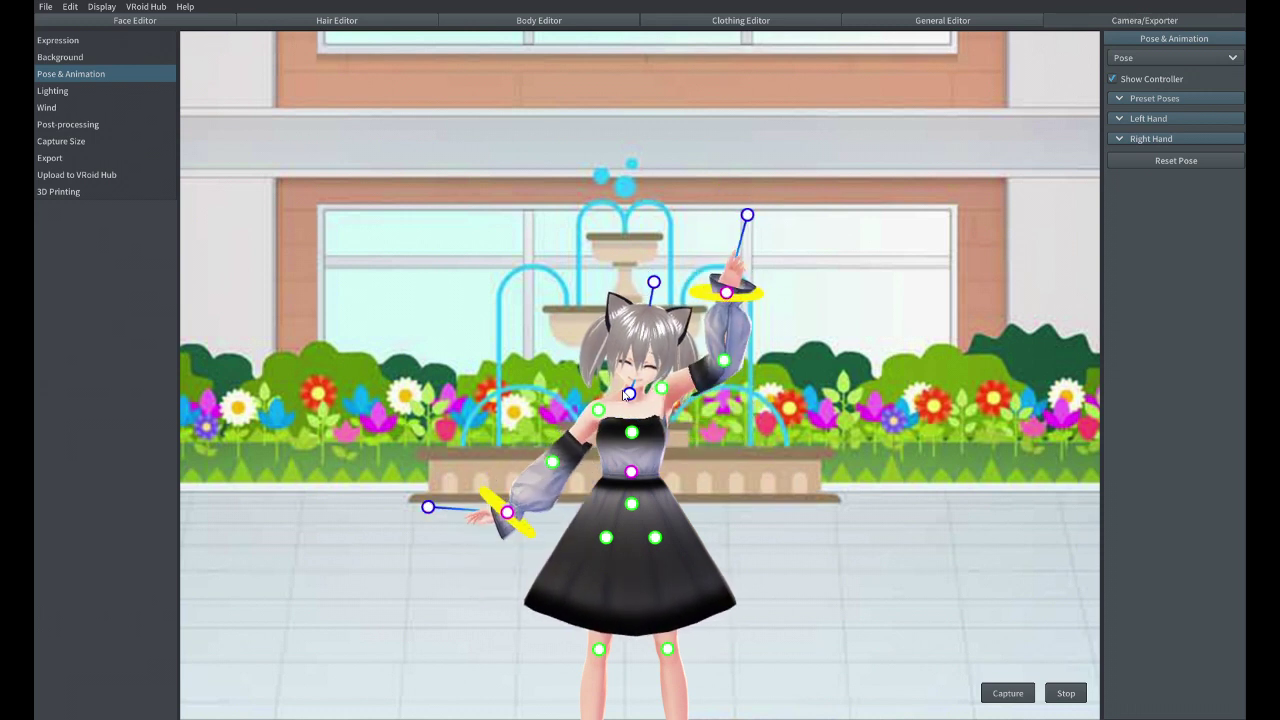
drag(726, 292, 732, 238)
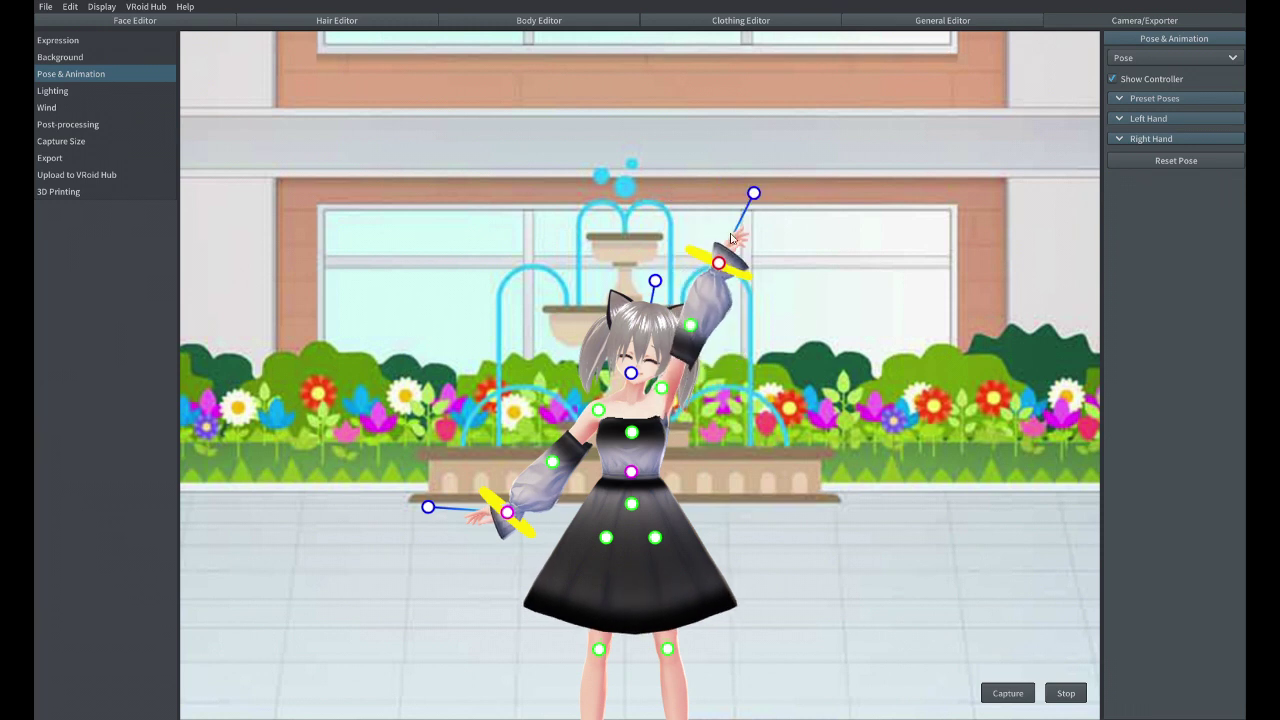
drag(600, 712, 562, 624)
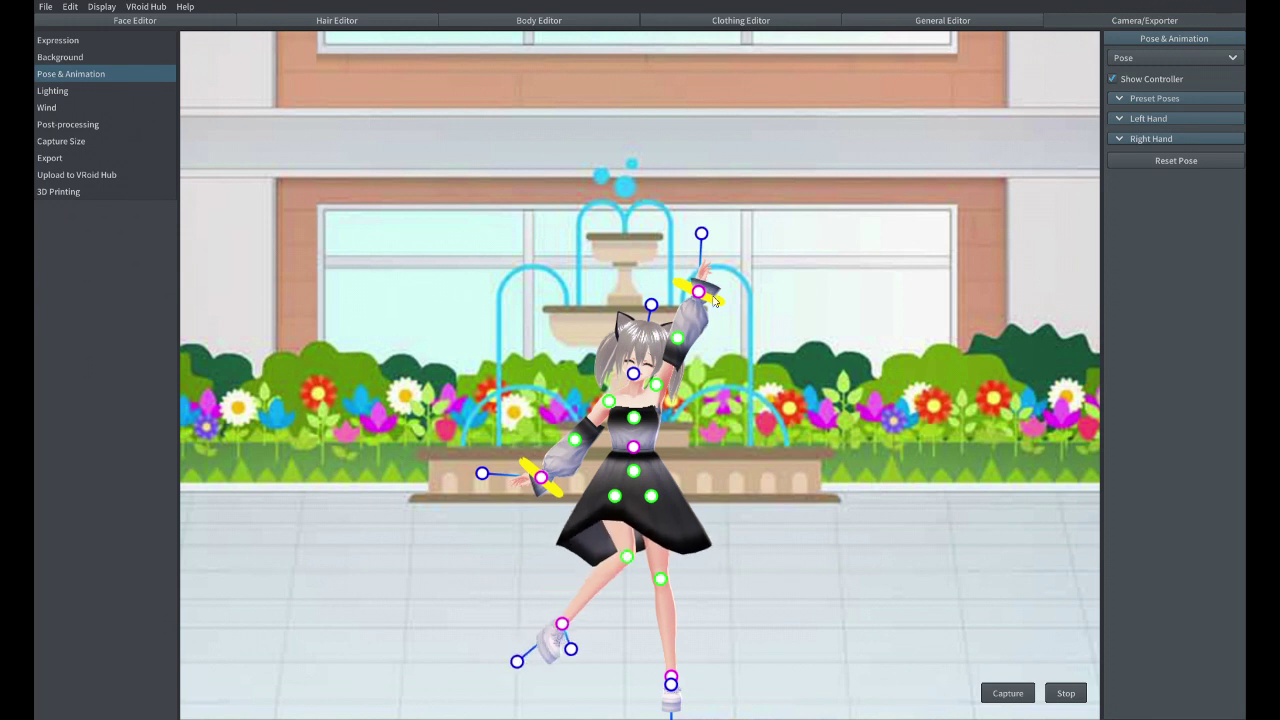
click(1126, 101)
click(1132, 101)
click(1140, 118)
click(1132, 119)
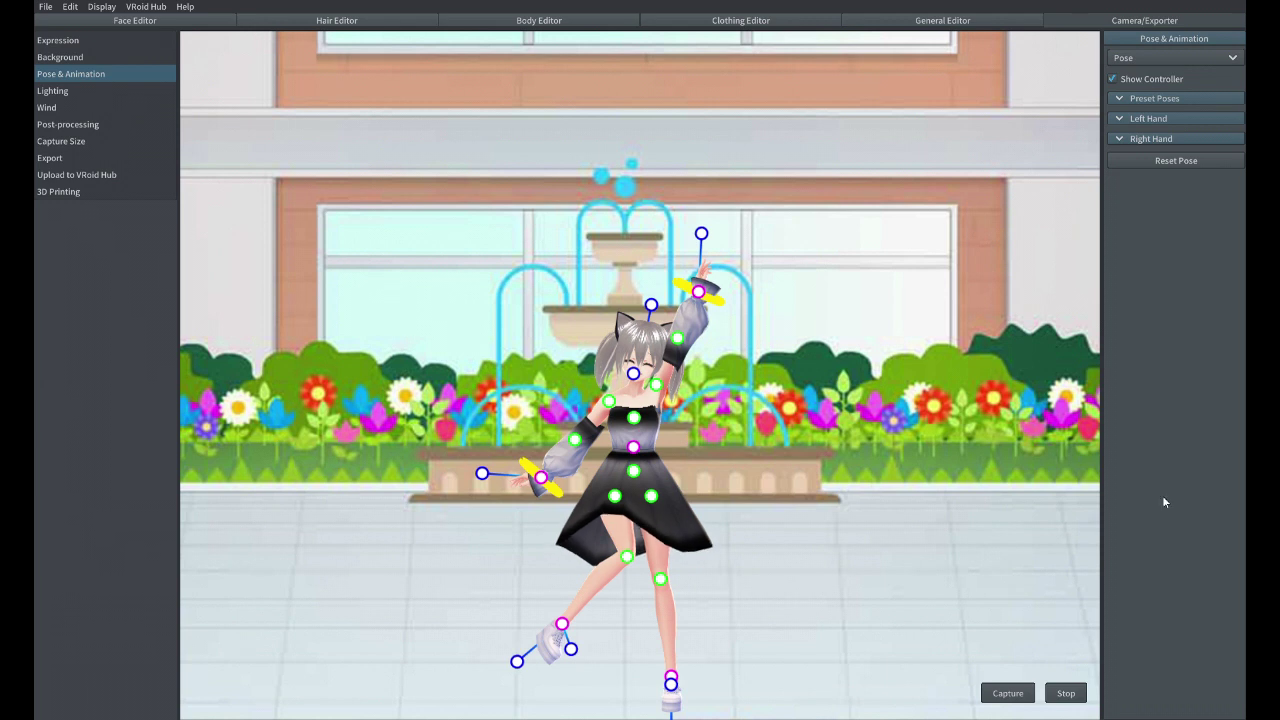
Switch to Male Animation and preview Standby 5, Jumping 0, Jumping 1, Greeting 1 and Greeting 2
click(1137, 57)
click(1149, 92)
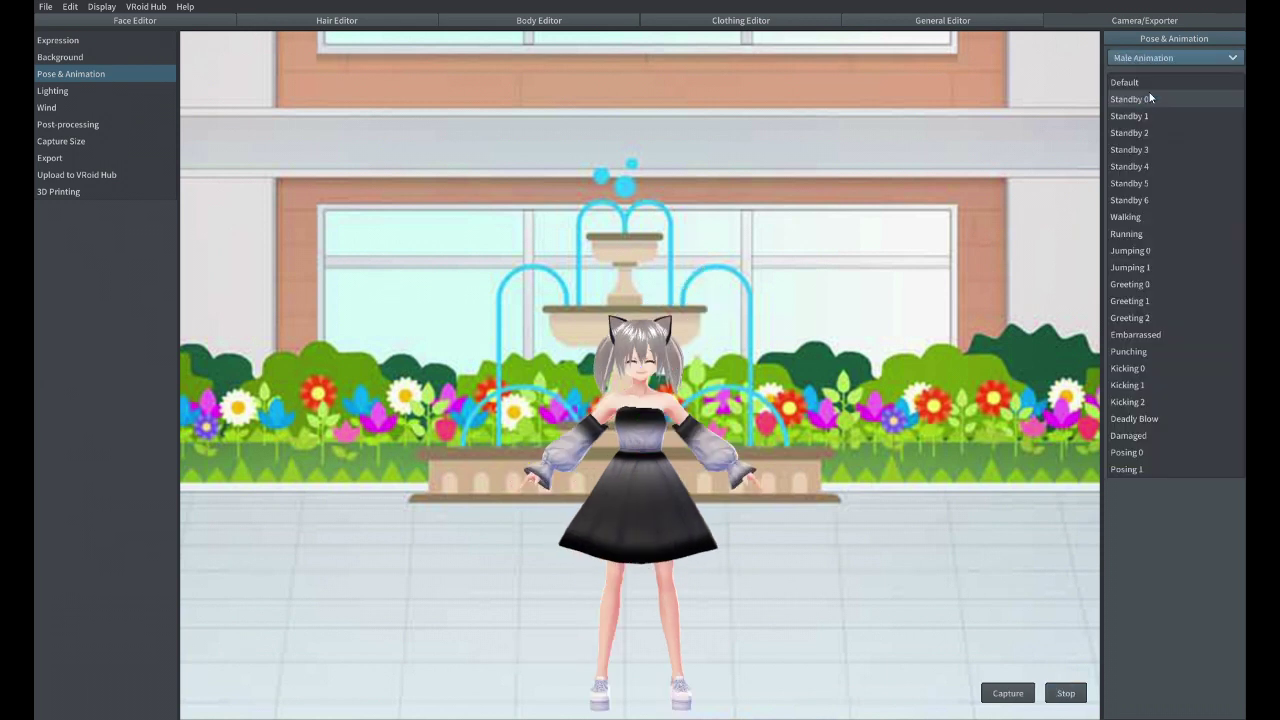
click(1154, 184)
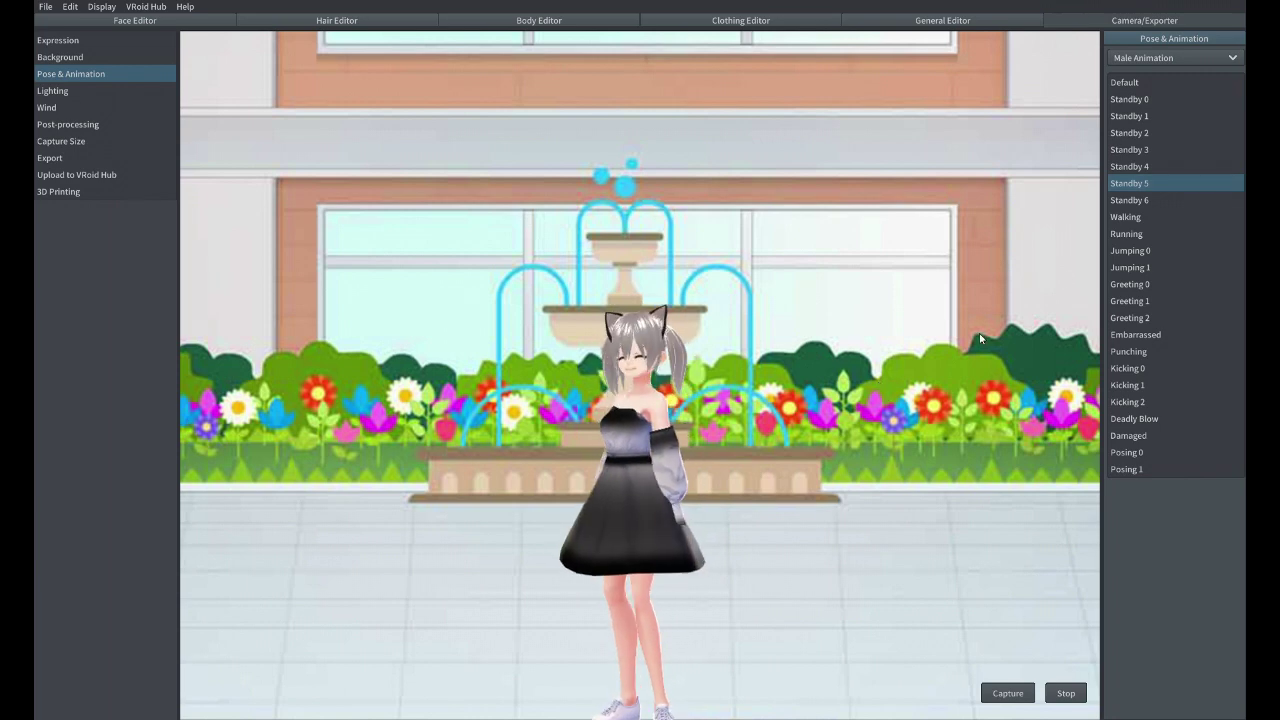
click(1150, 251)
click(1166, 268)
click(1185, 296)
click(1188, 314)
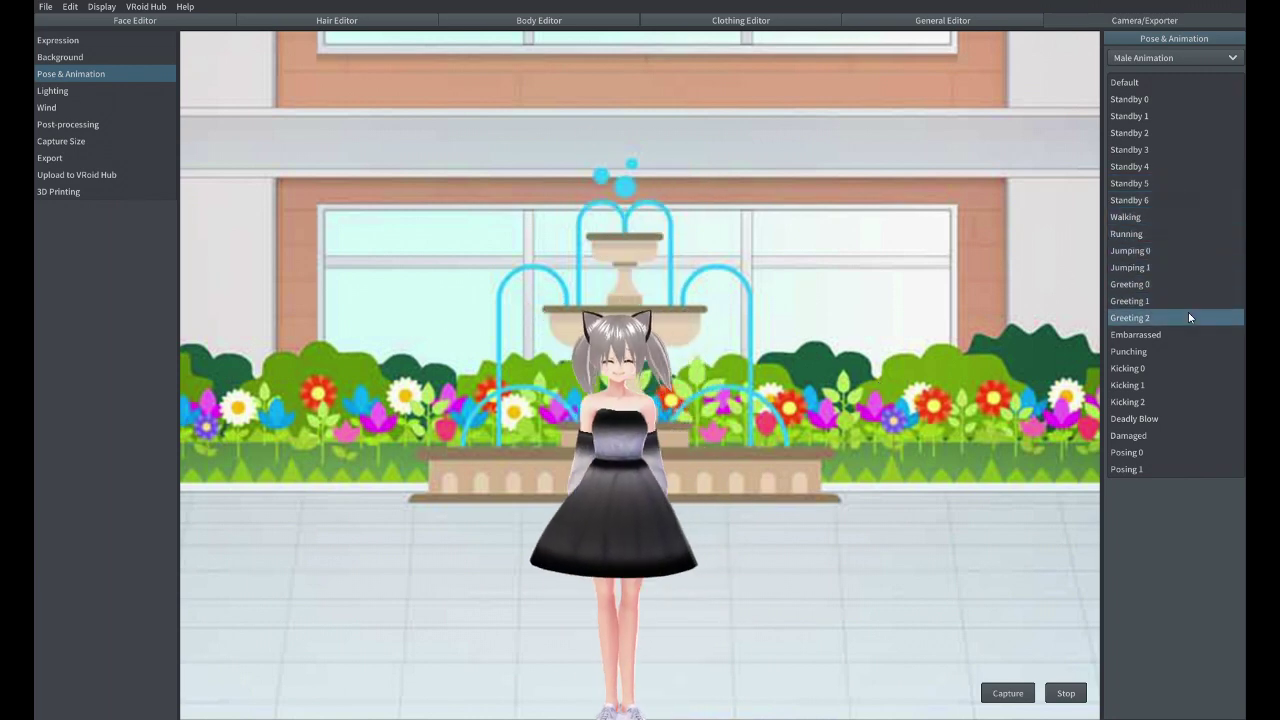
Preview the male animations from Embarrassed, Punching and the three Kicking moves through Deadly Blow, Damaged, Posing 0 and Posing 1
click(1179, 333)
click(1182, 351)
click(1178, 366)
click(1182, 384)
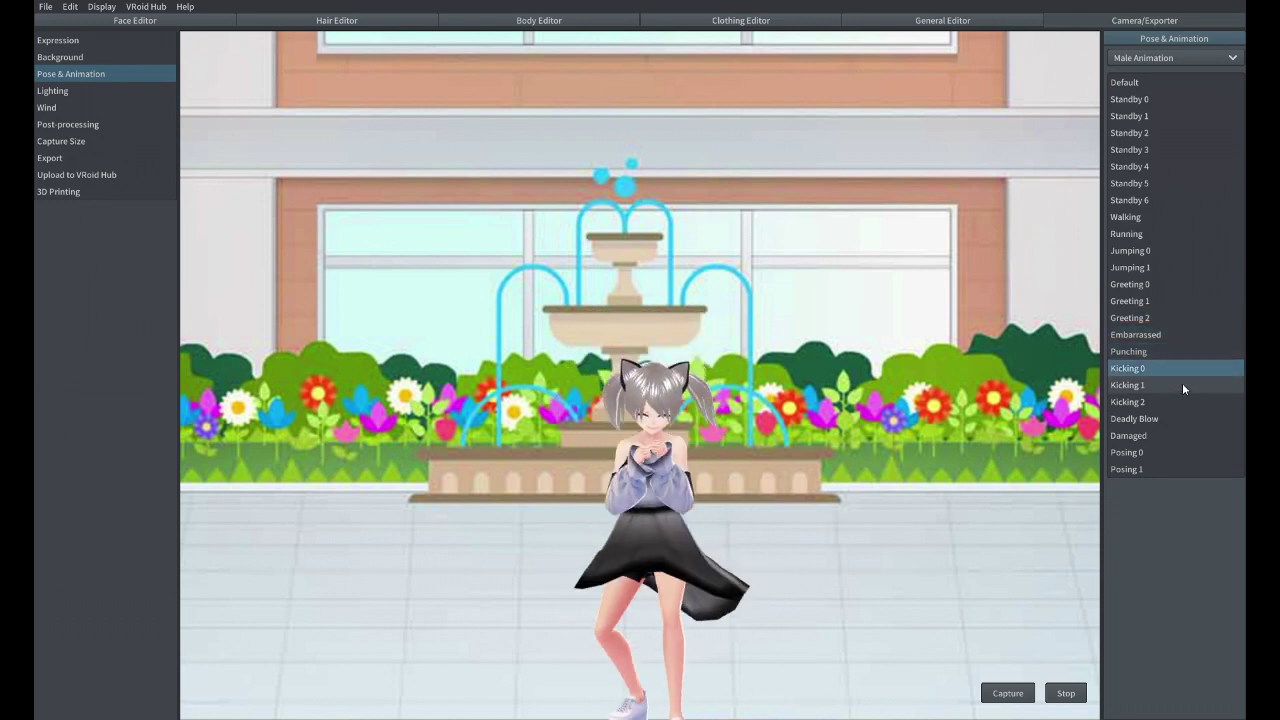
click(1164, 402)
click(1165, 419)
click(1167, 435)
click(1176, 452)
click(1170, 469)
Preview the male Default, Walking and Greeting 2 animations, and set the avatar to play Greeting 0
click(1150, 83)
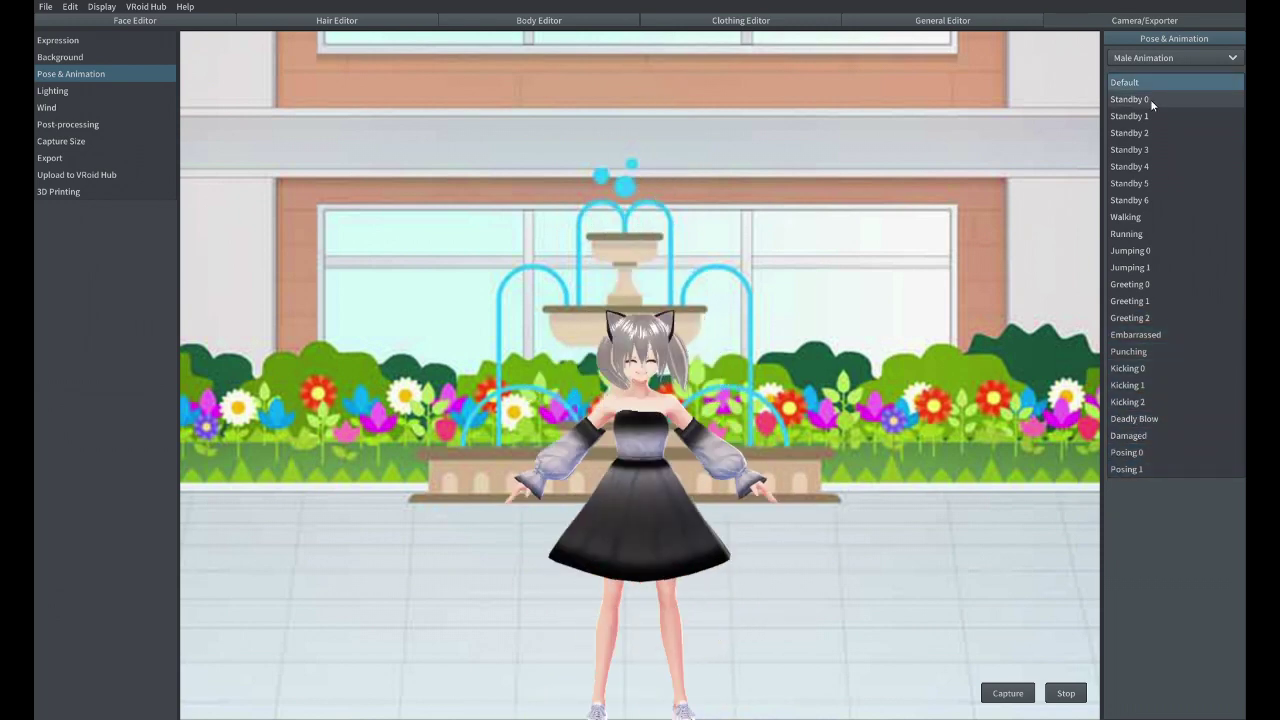
click(1162, 216)
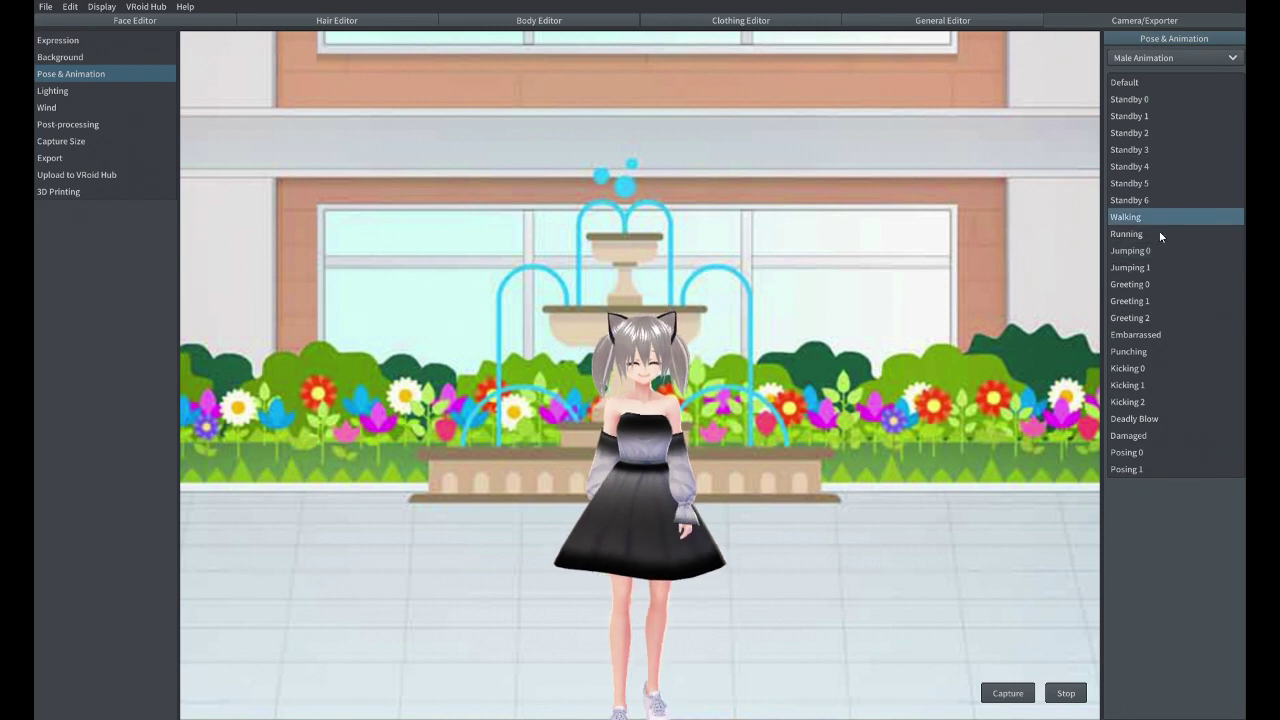
click(1143, 287)
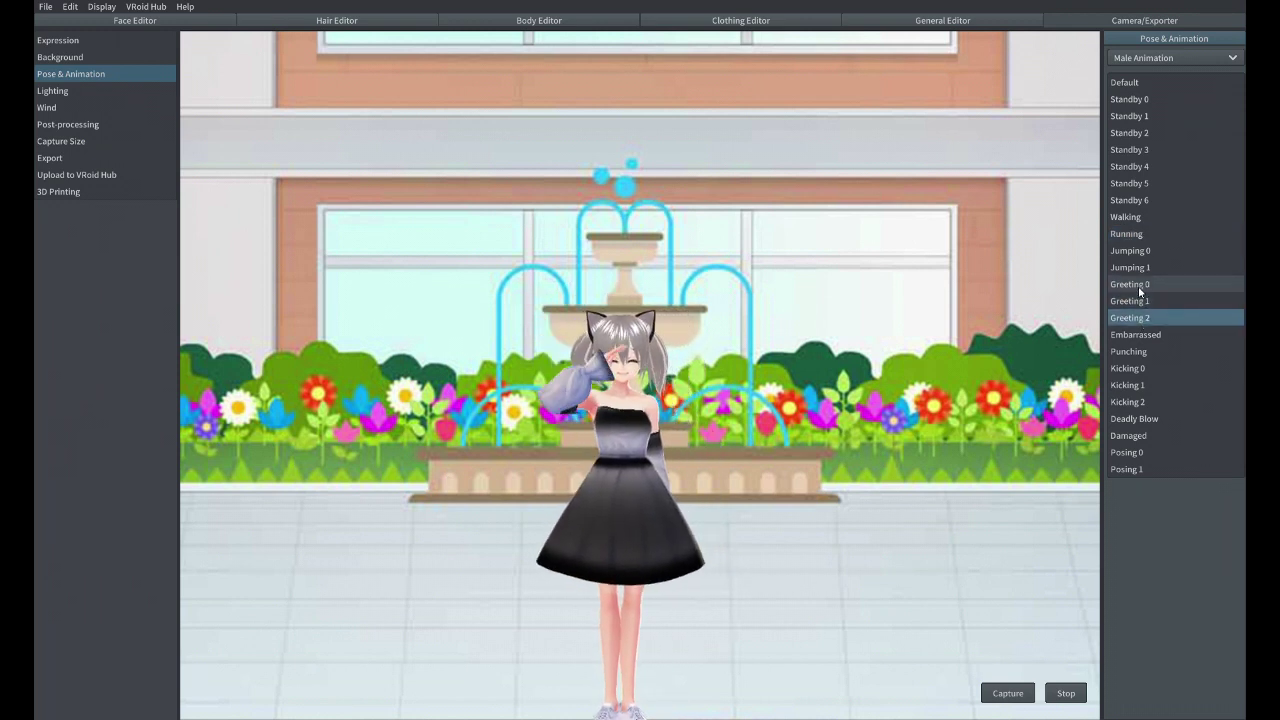
click(1138, 285)
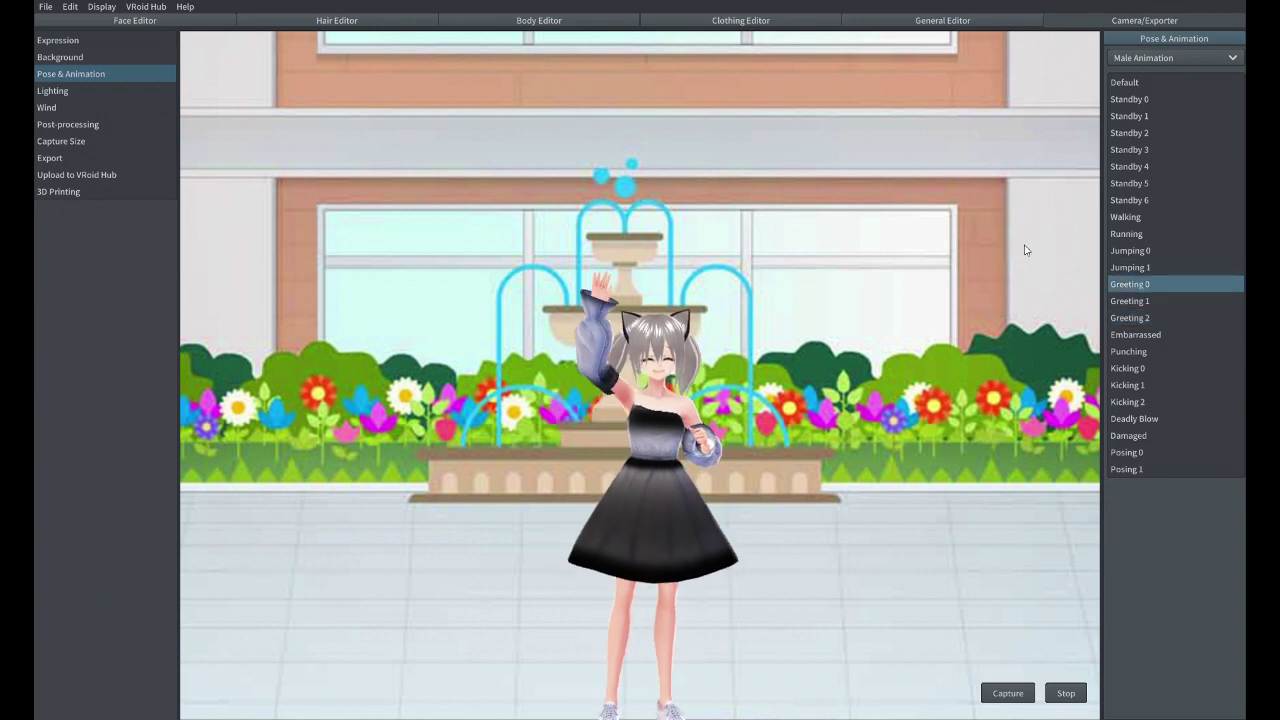